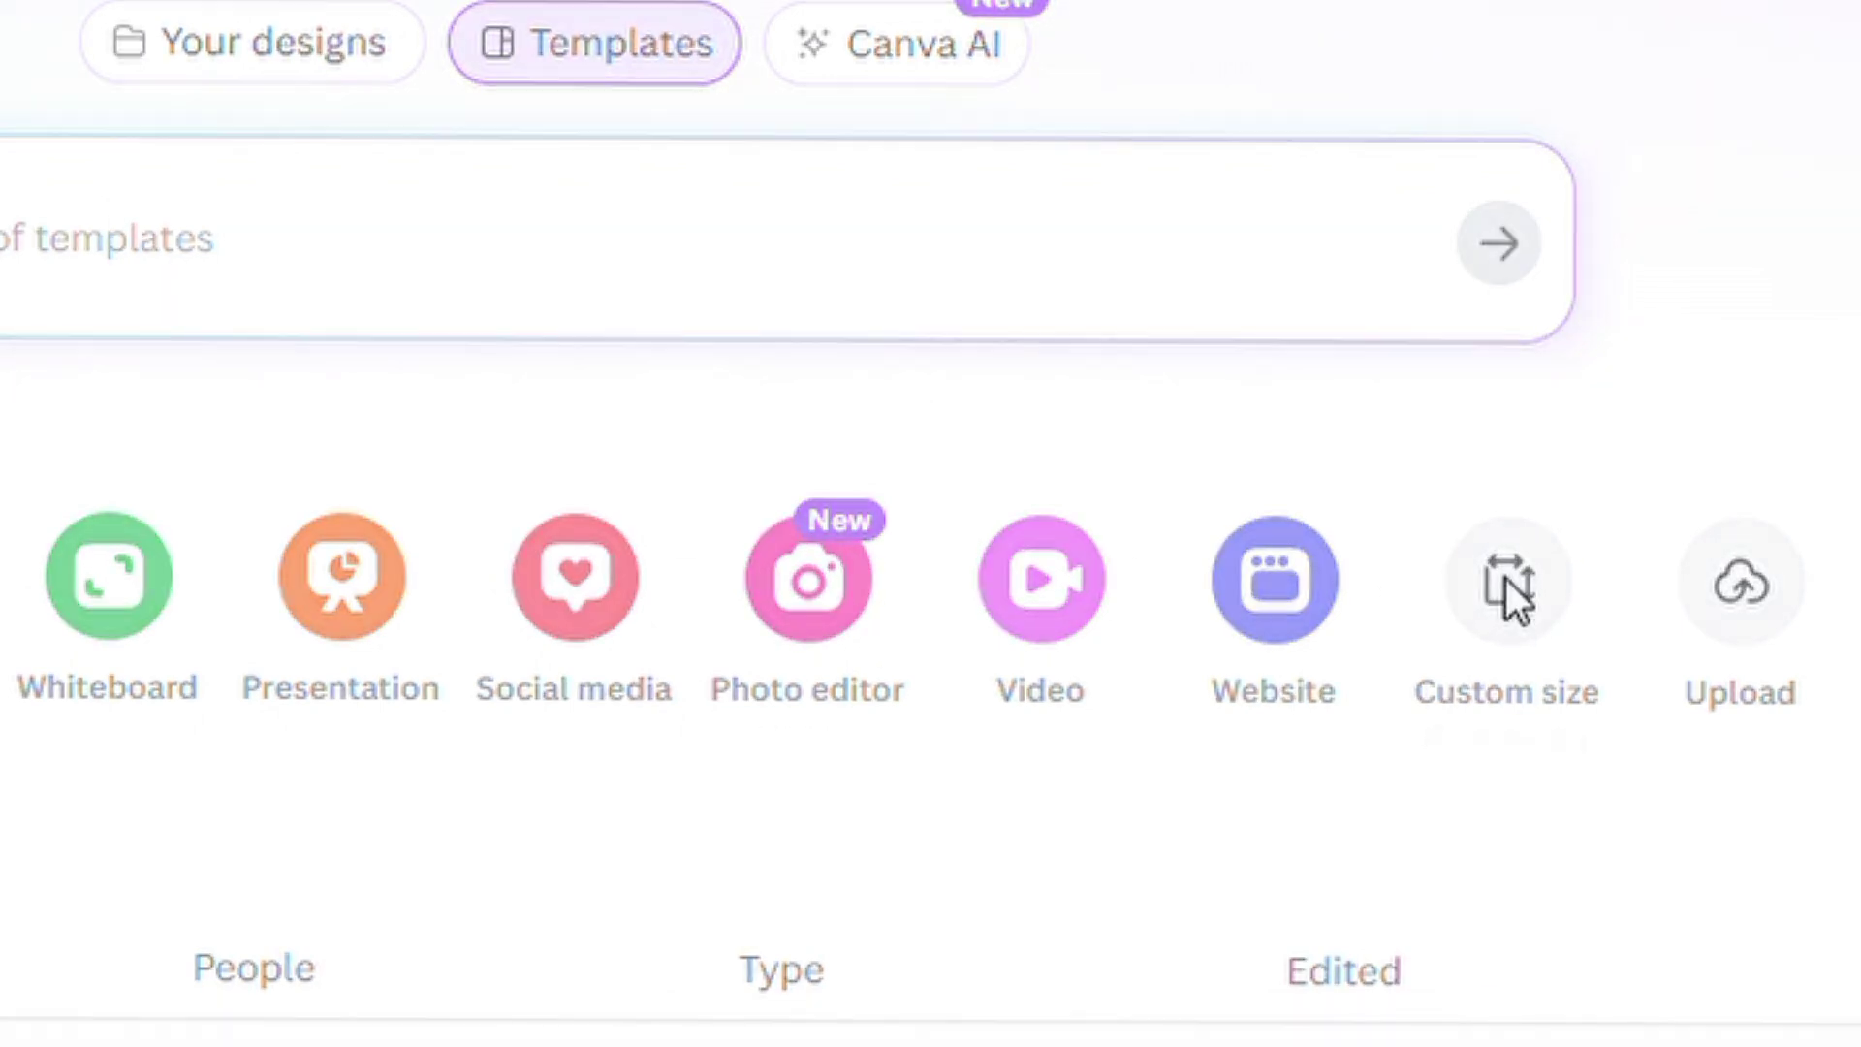
# Create a custom-size design 148 mm wide and 210 mm high using the suggested Zine format.
pyautogui.click(1504, 579)
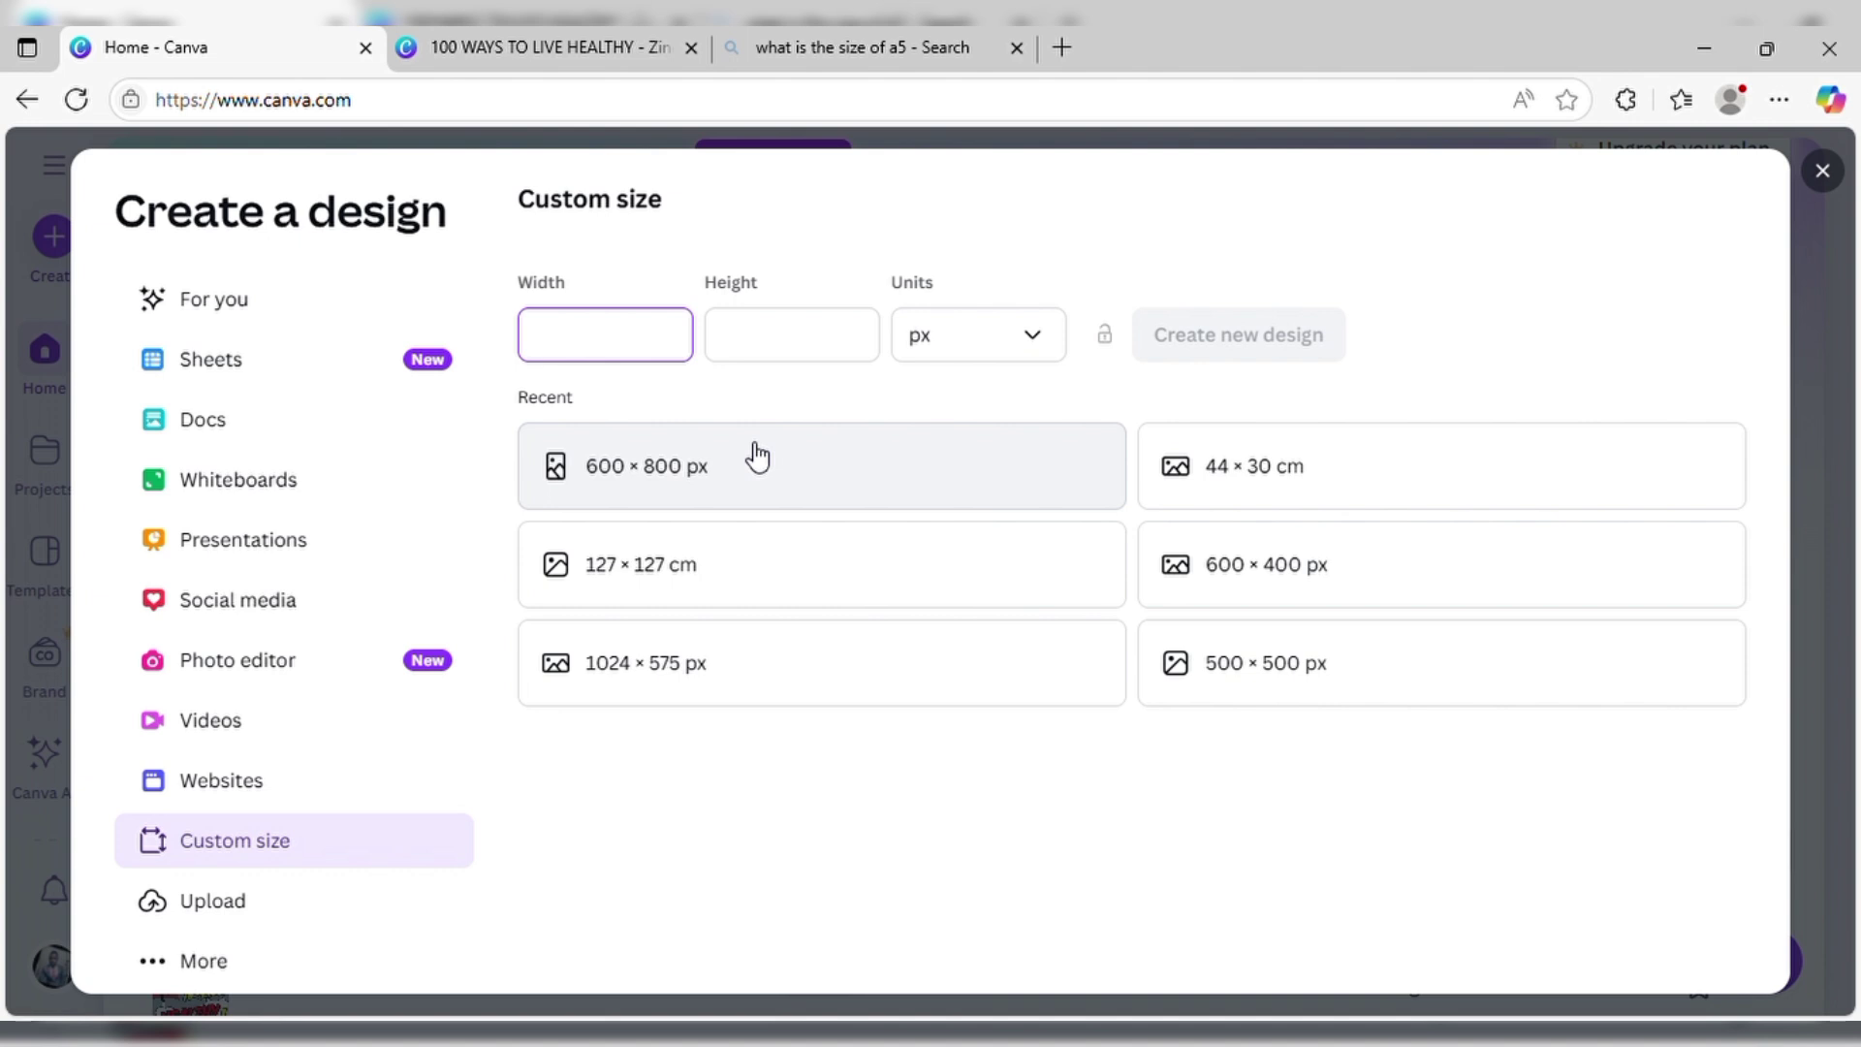
pyautogui.click(647, 482)
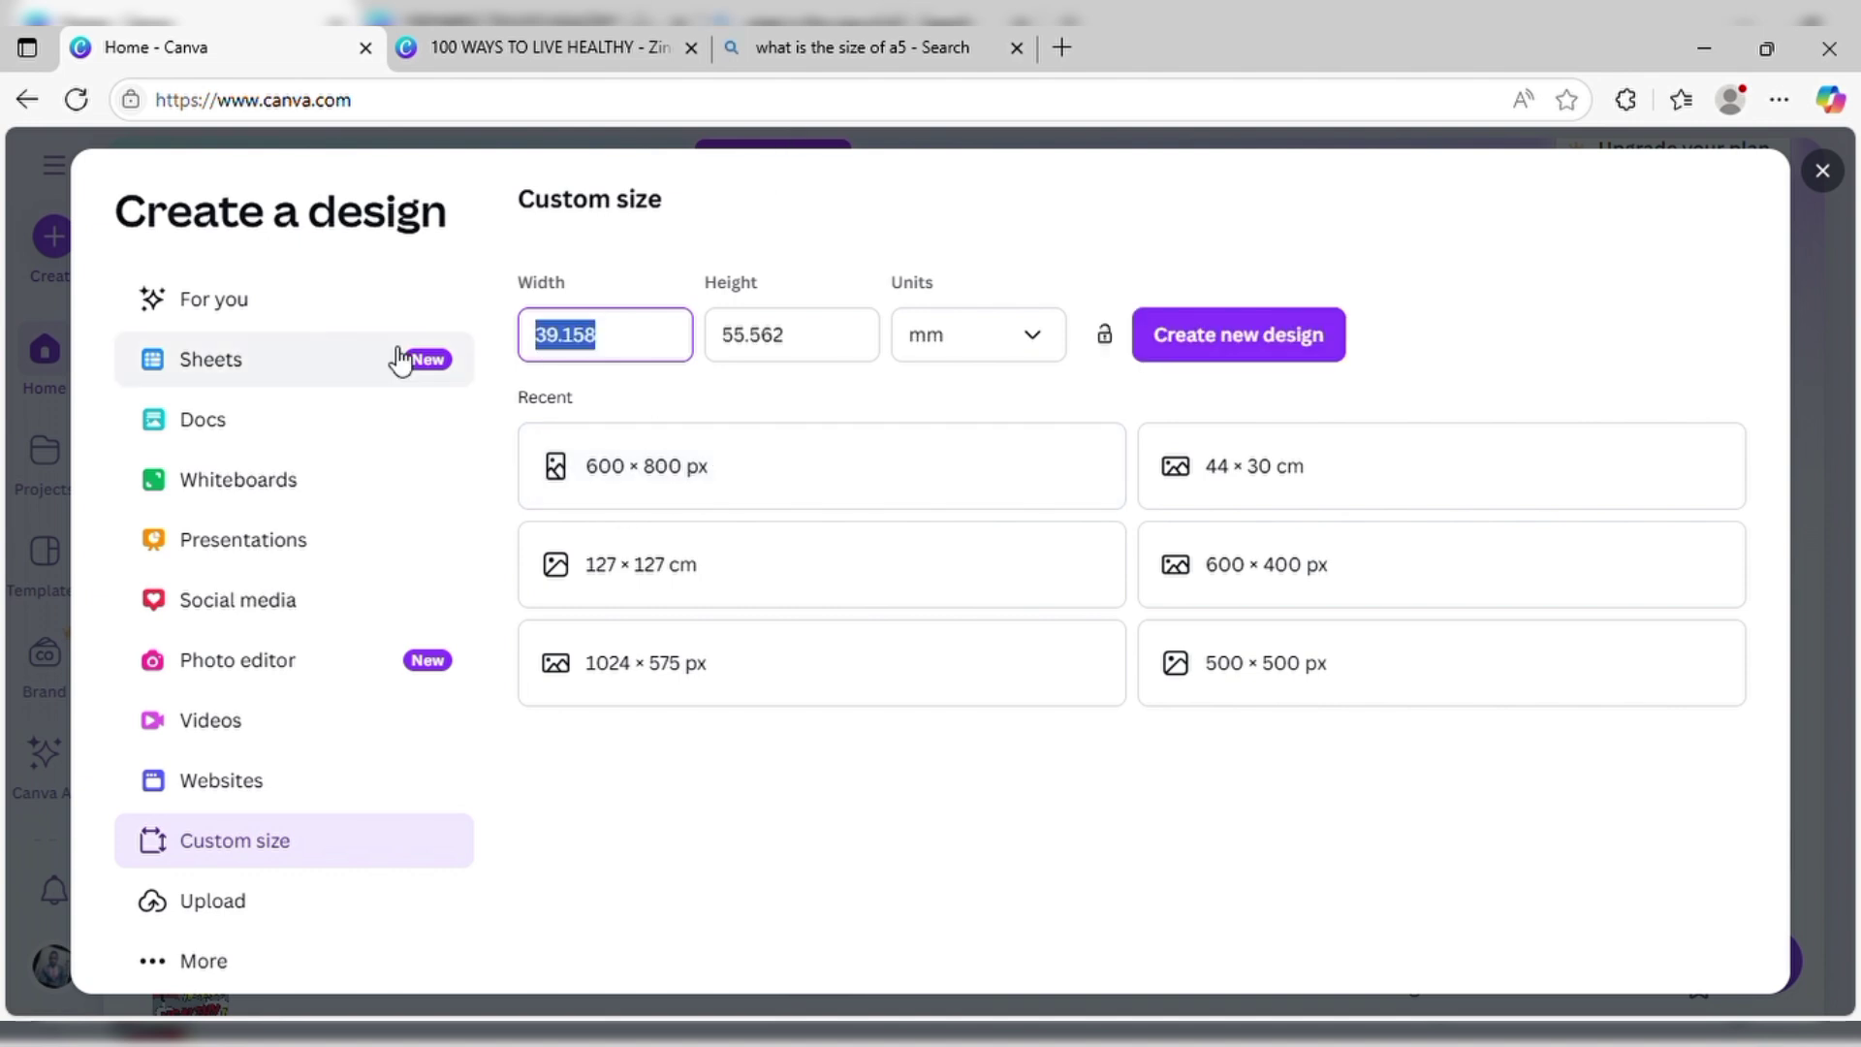
pyautogui.write('148')
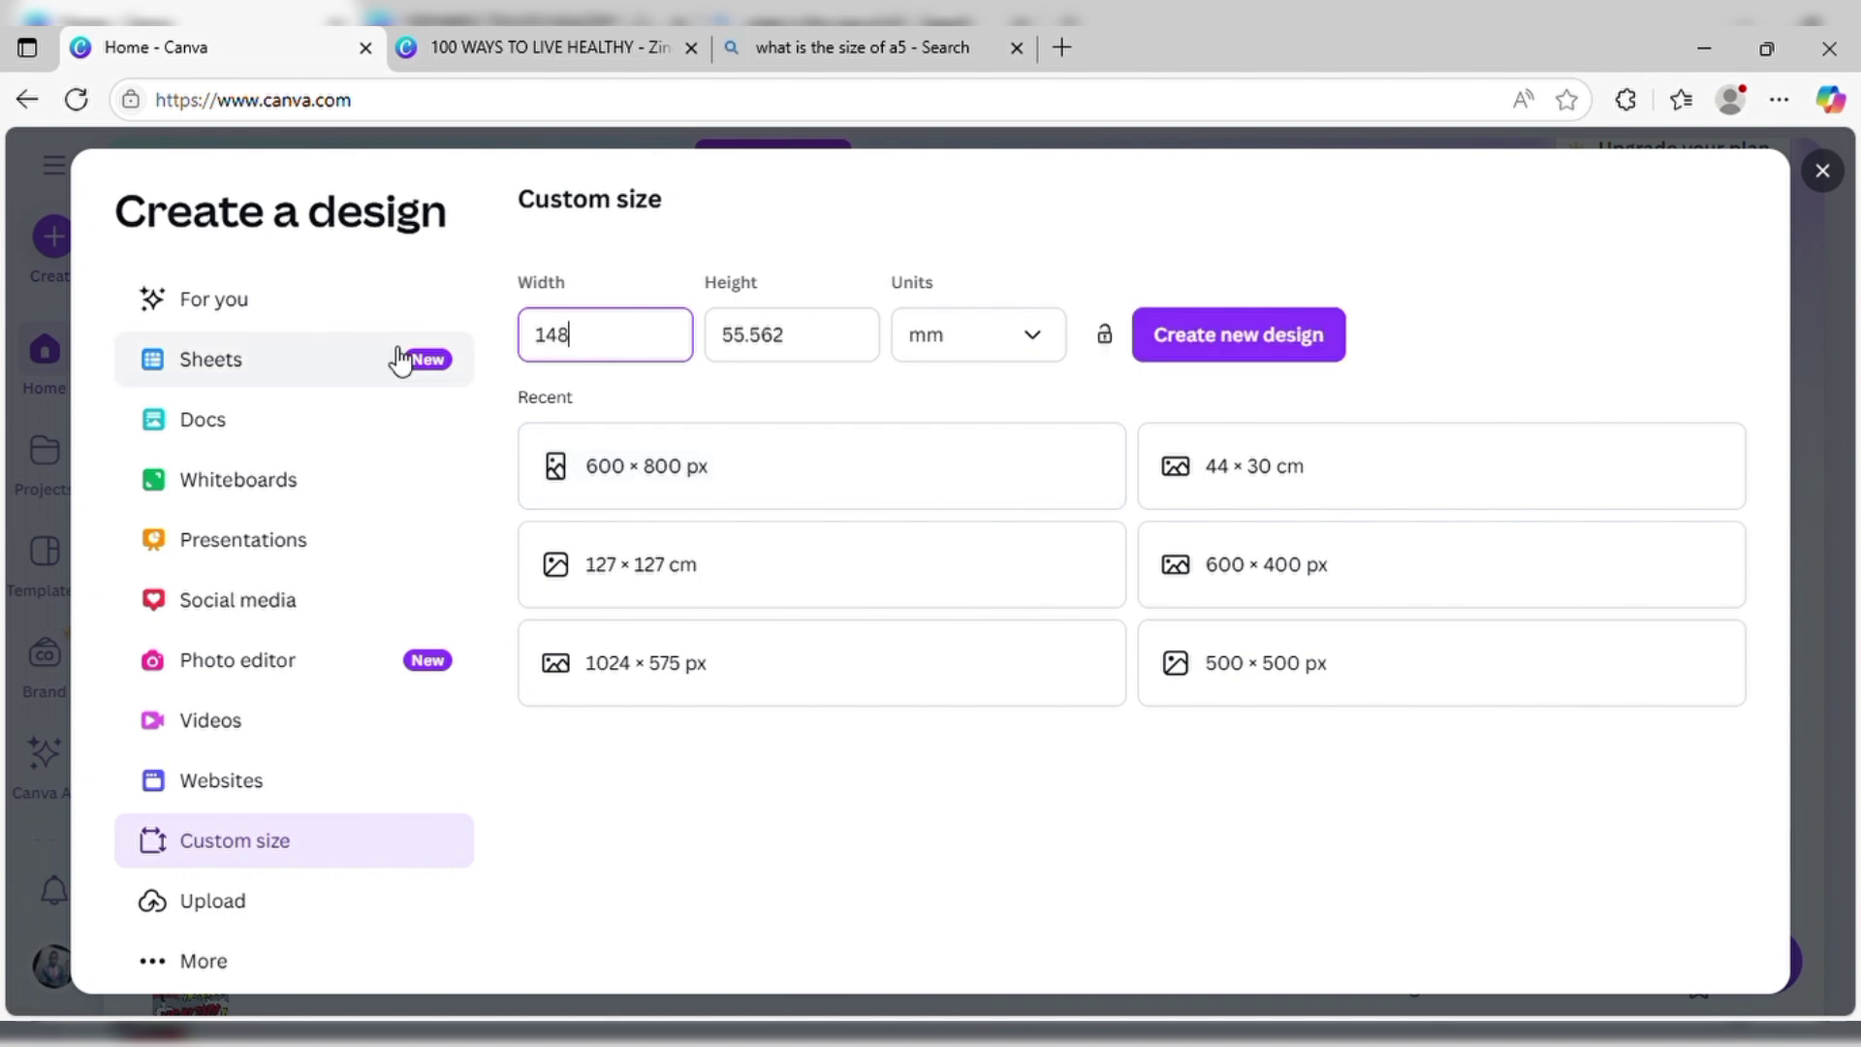
pyautogui.click(814, 351)
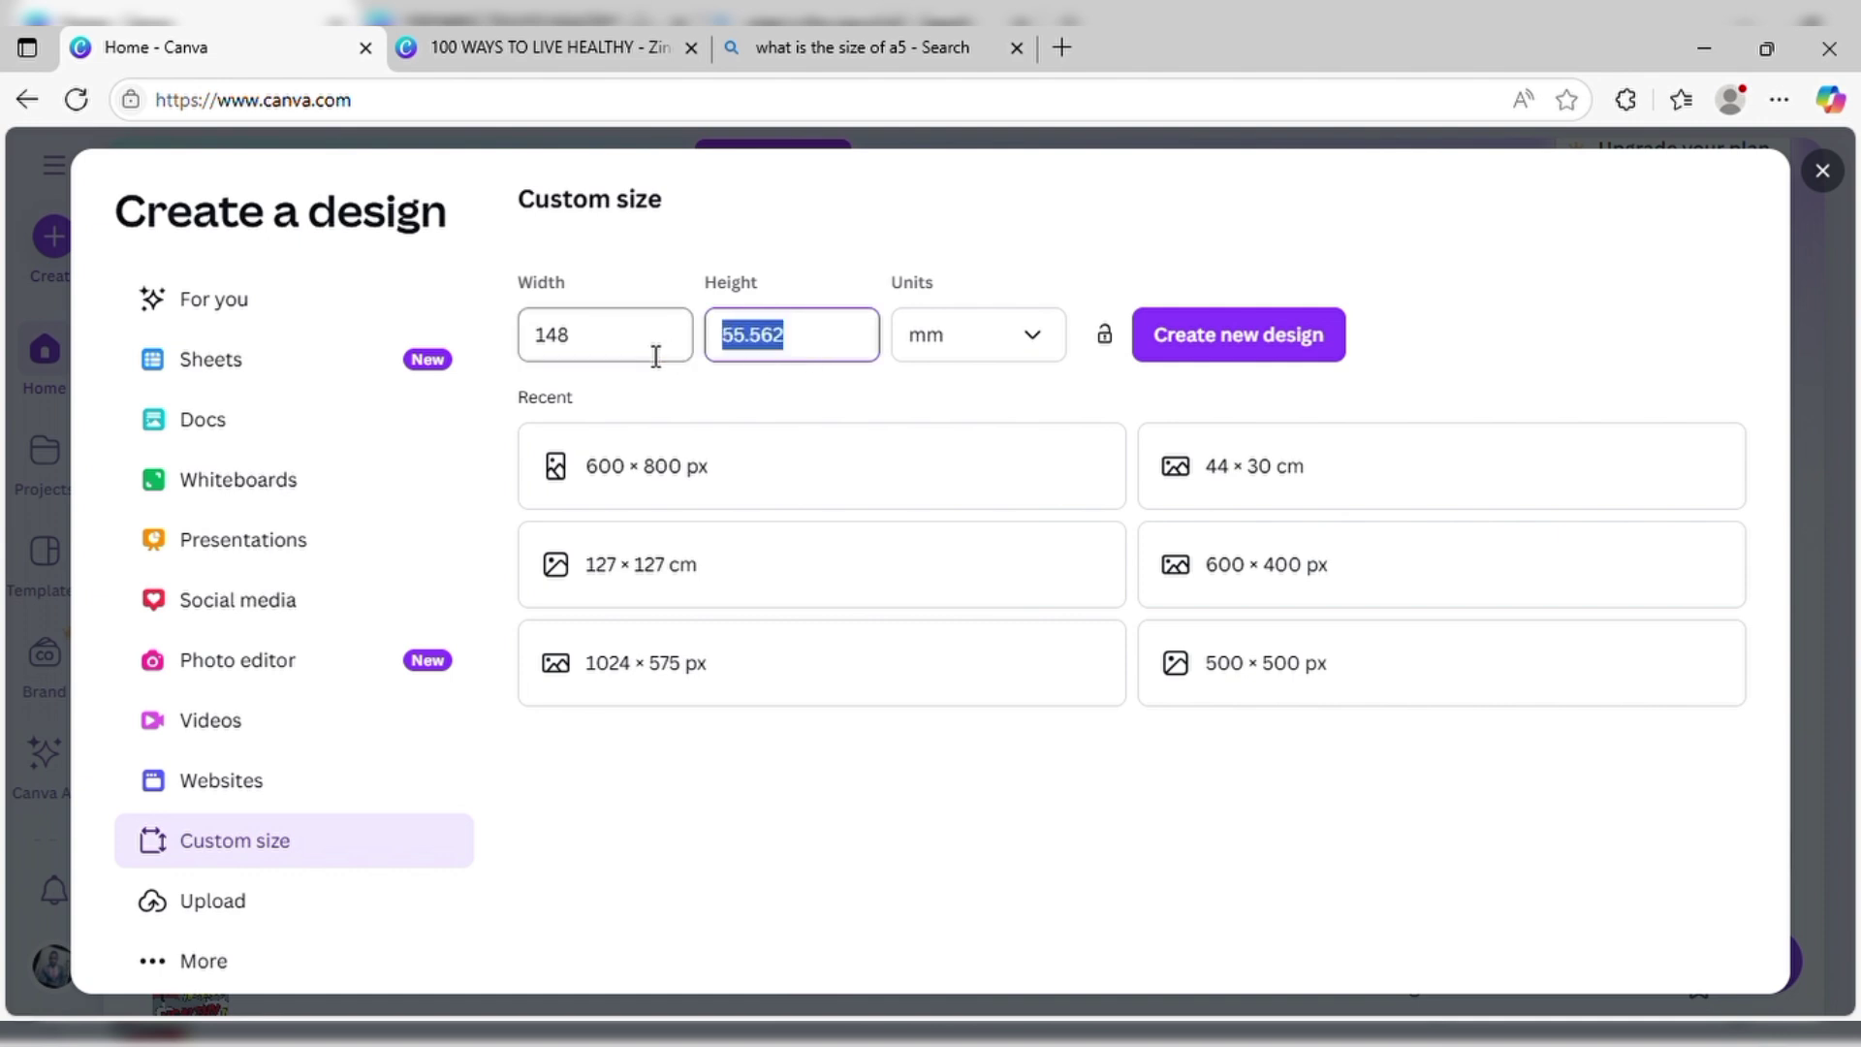
pyautogui.write('210')
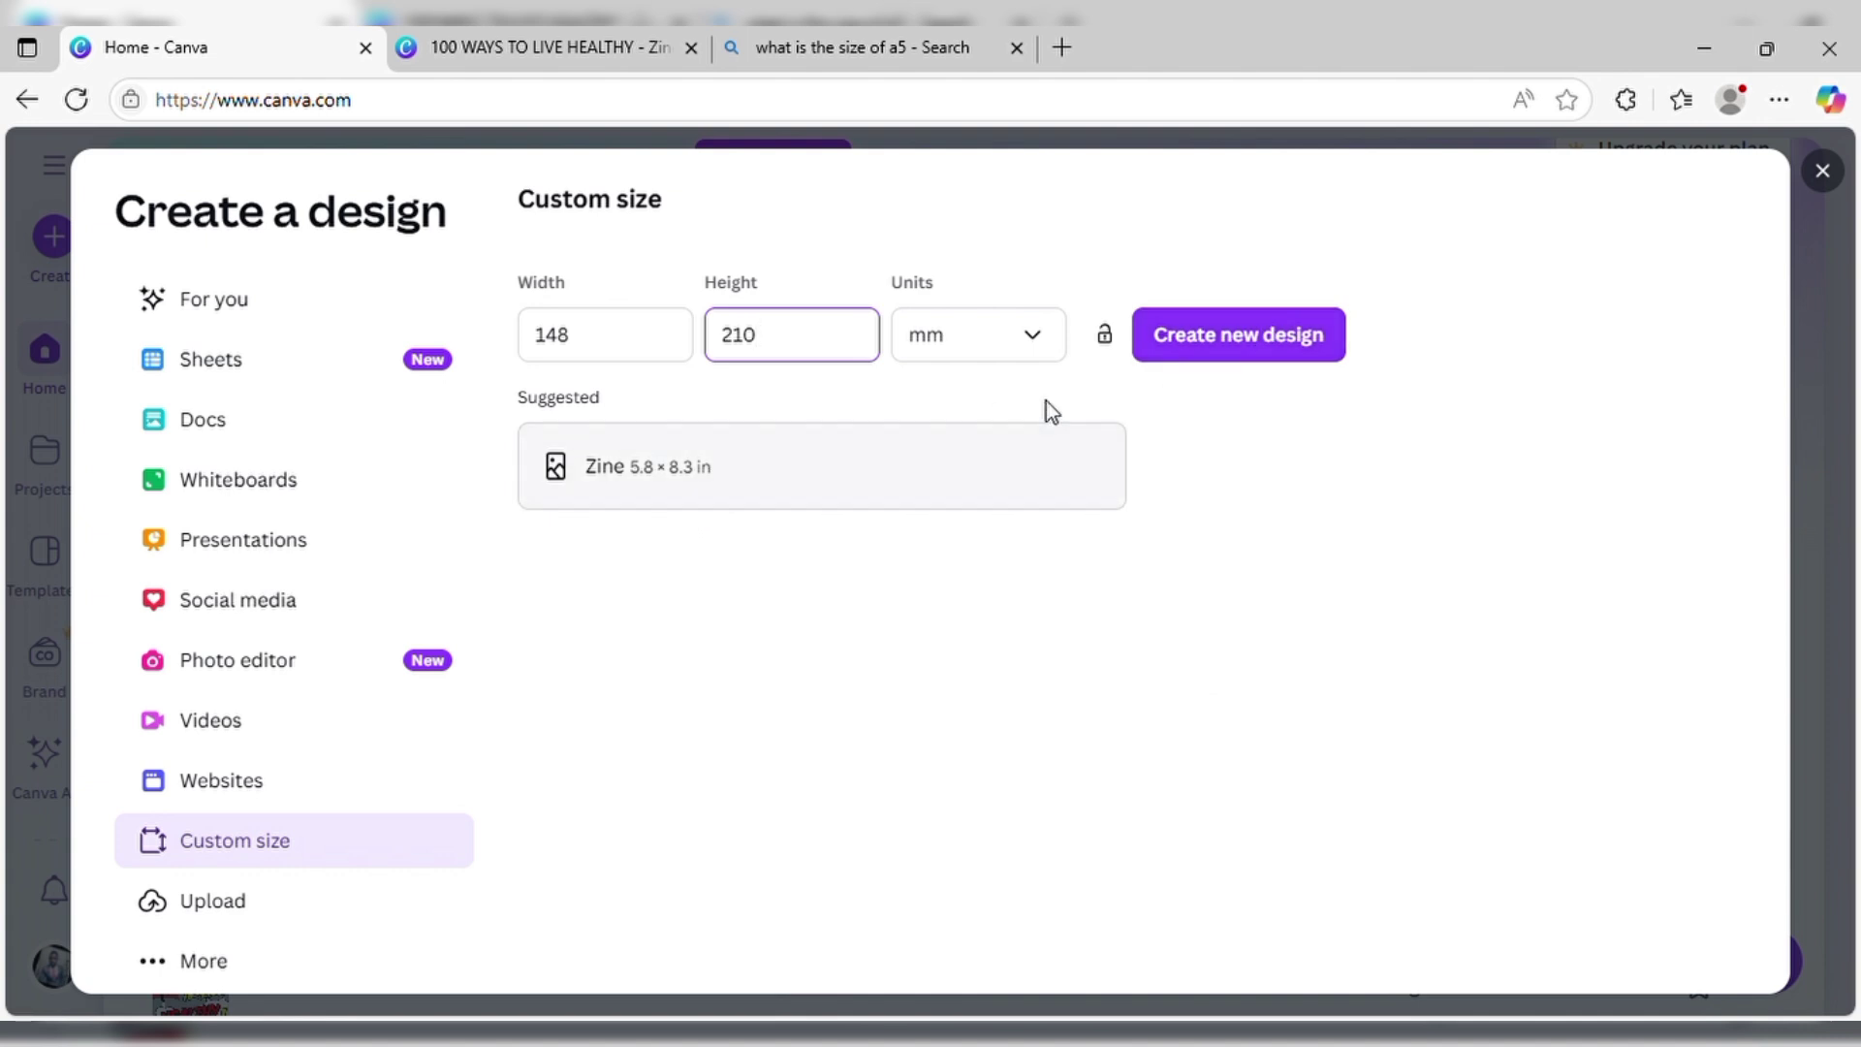
pyautogui.click(855, 466)
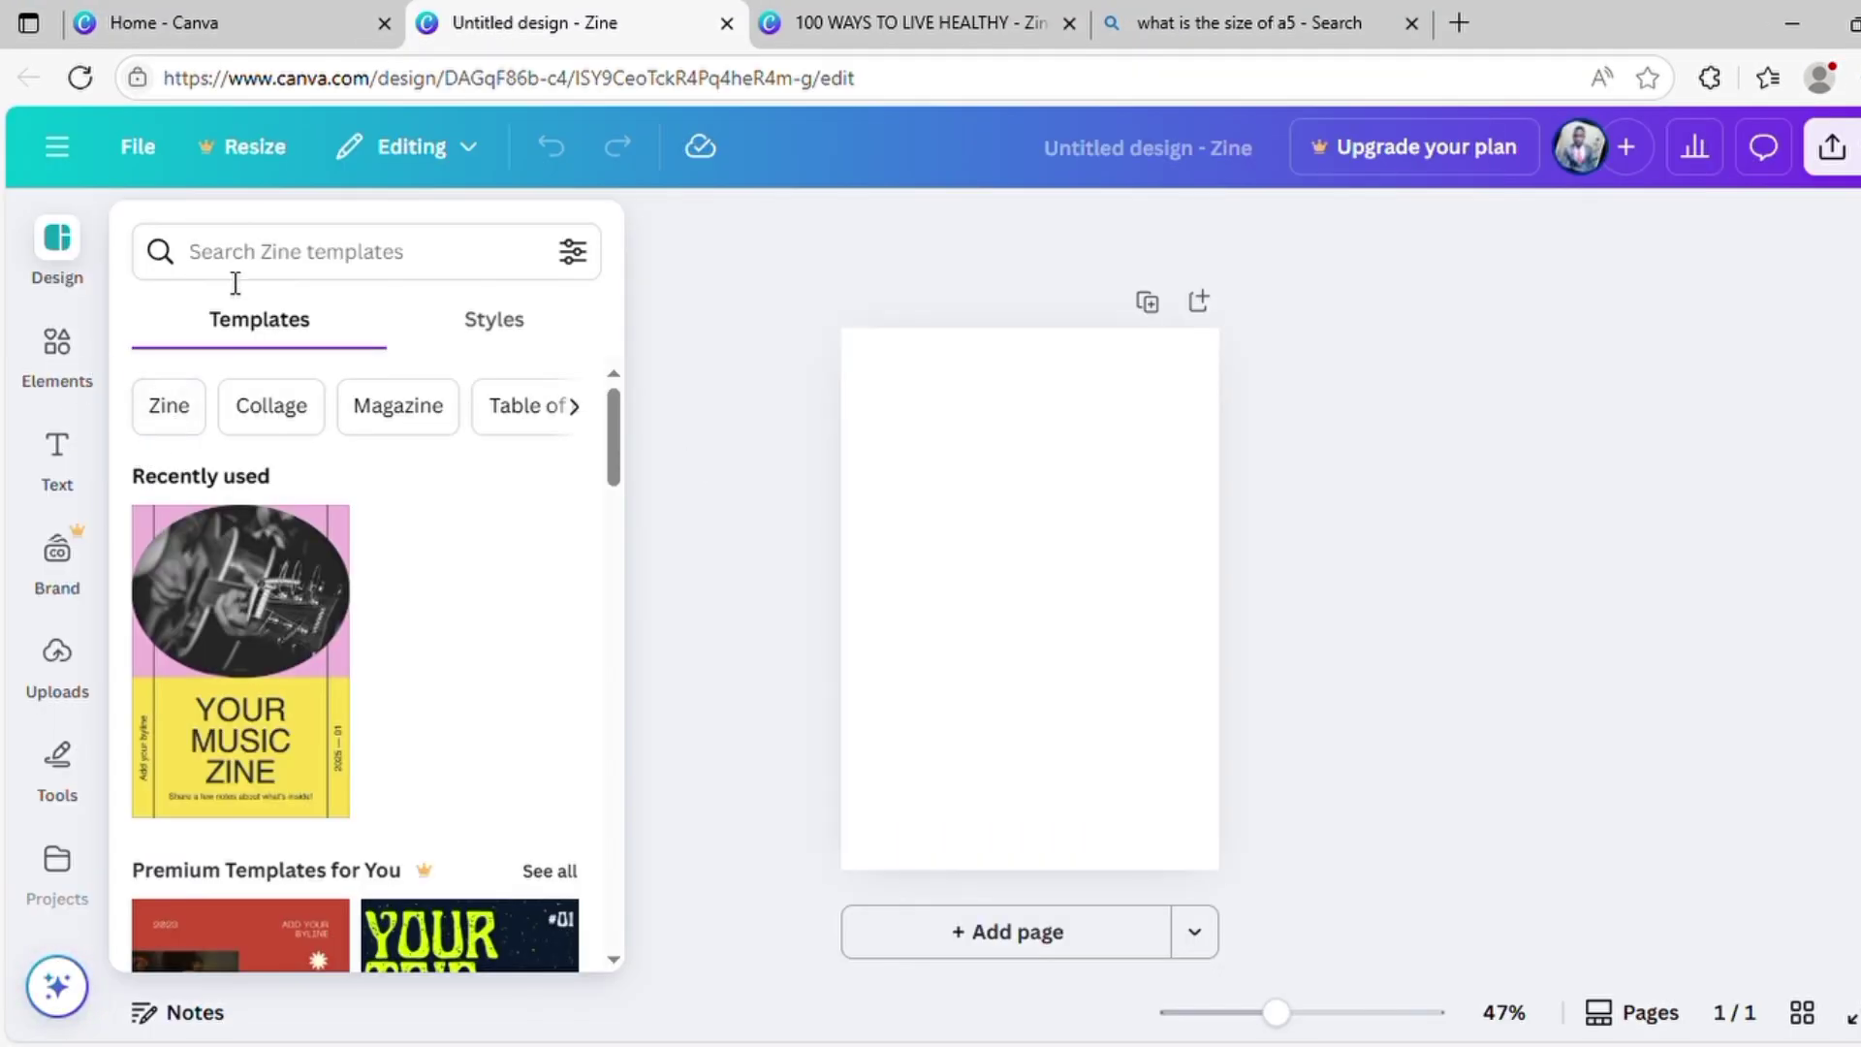
# Search the design elements for "comic".
pyautogui.click(56, 366)
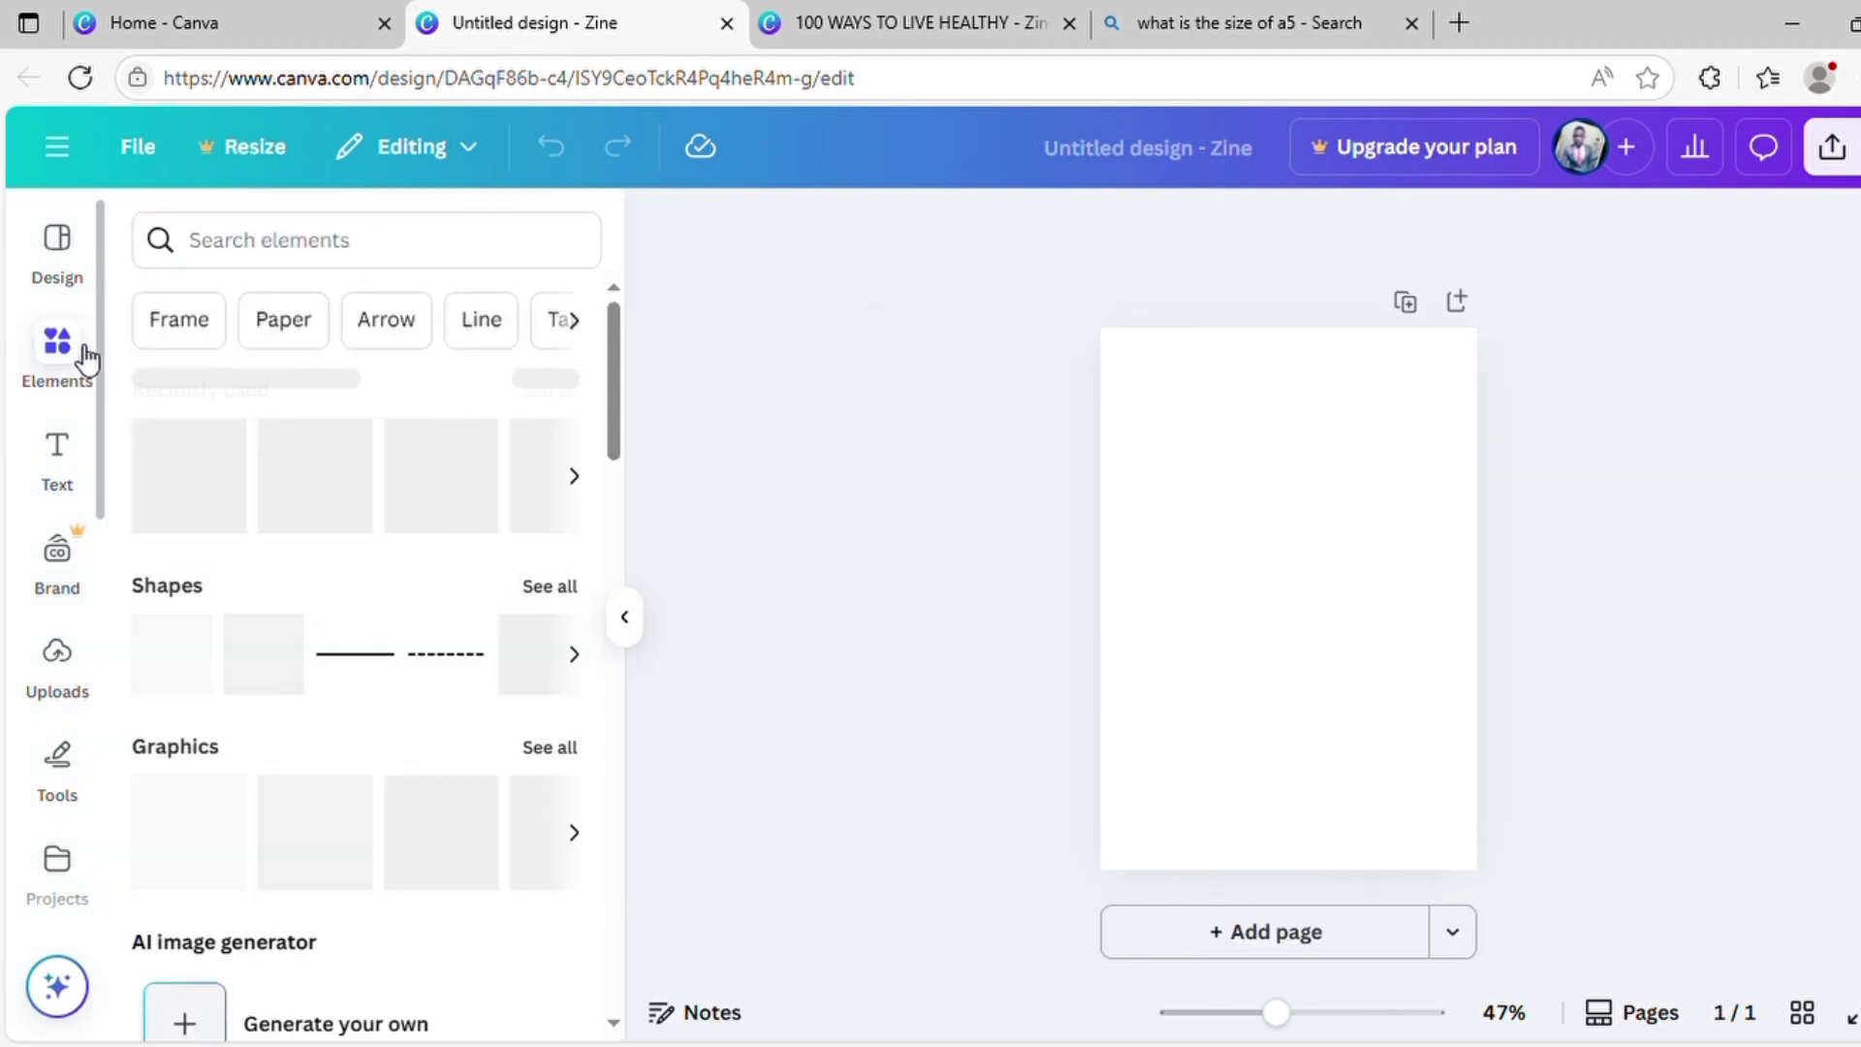
pyautogui.click(279, 245)
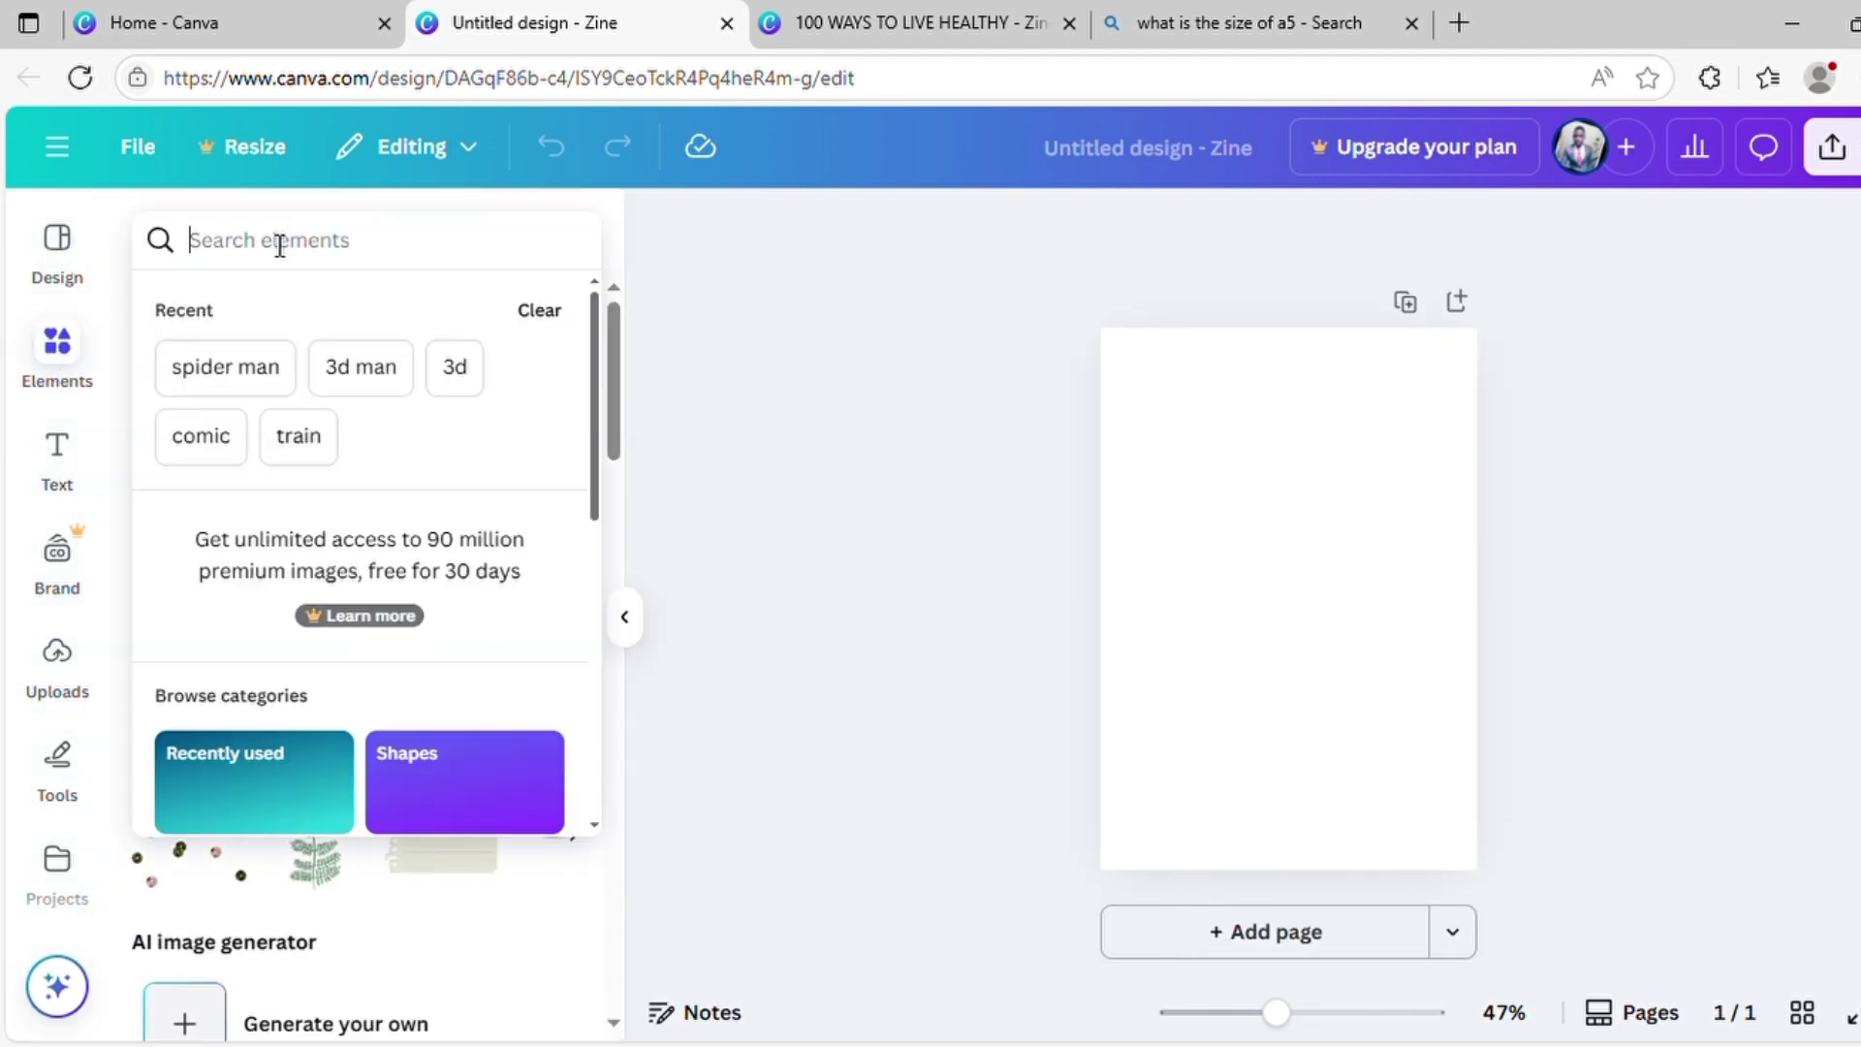
pyautogui.write('comic')
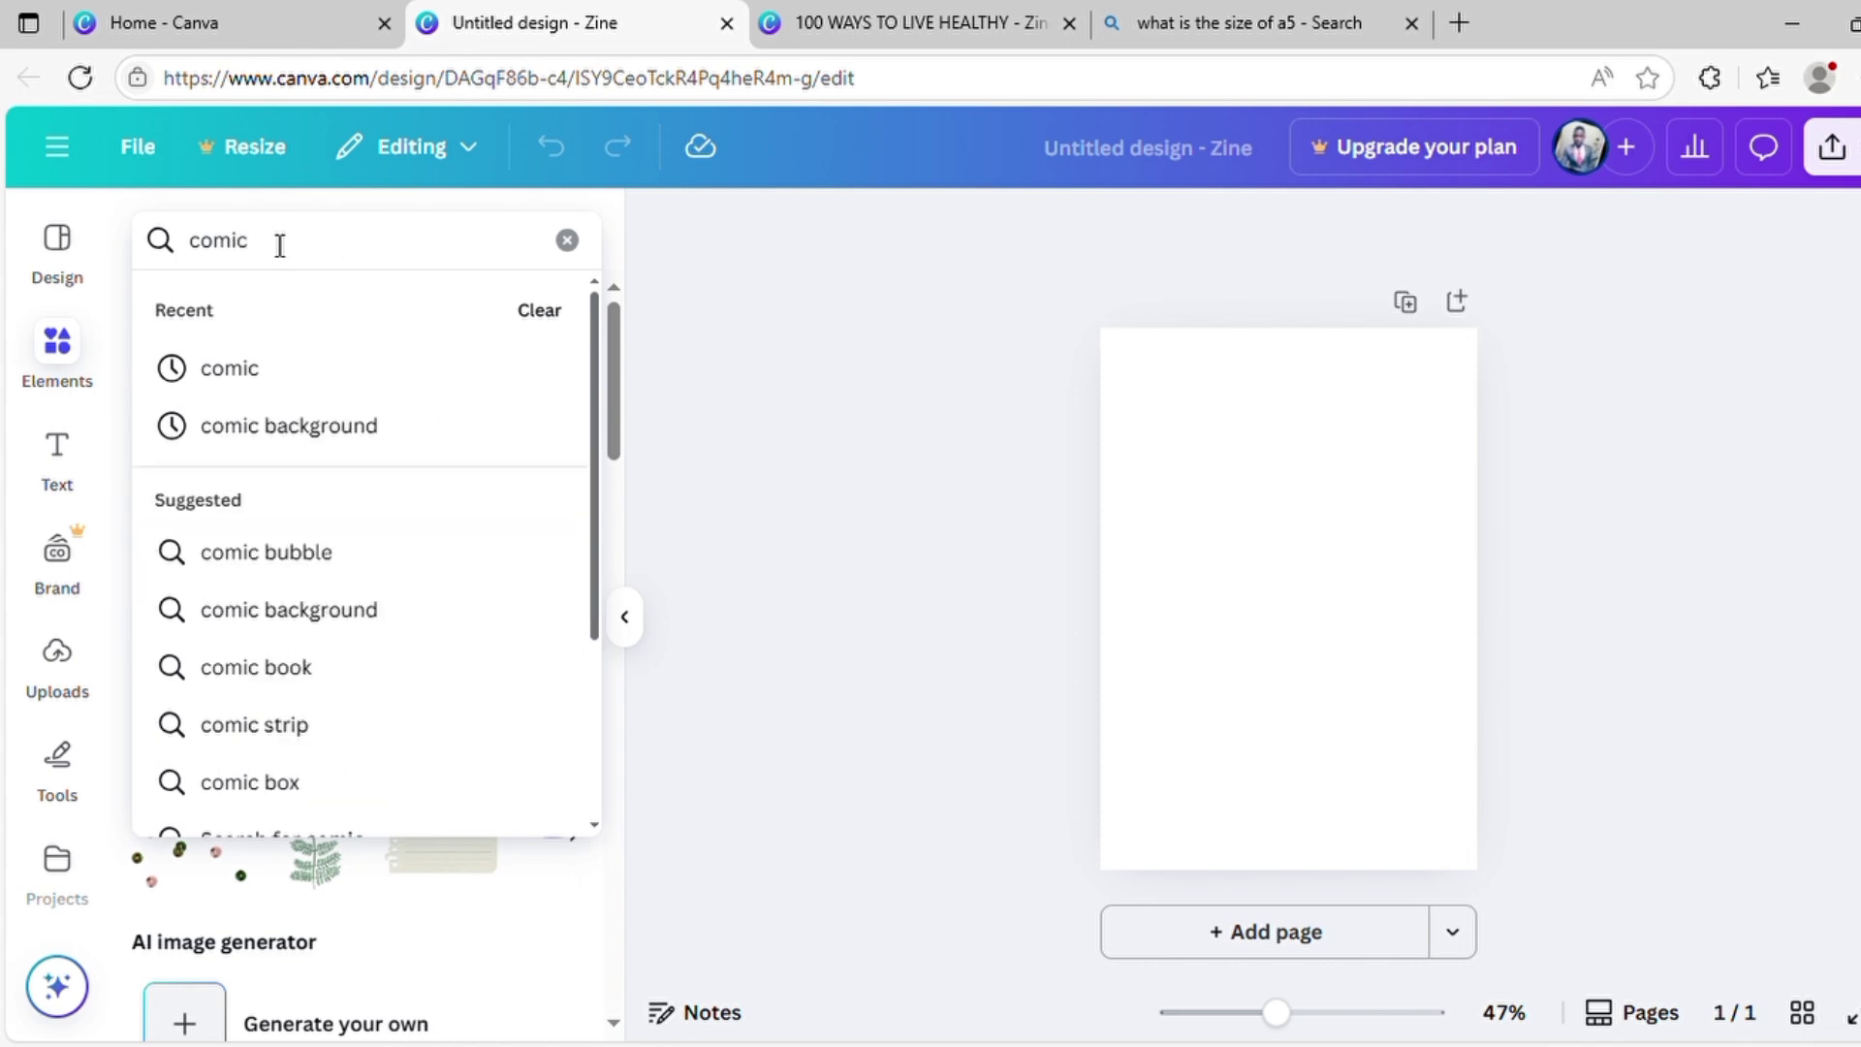
pyautogui.press('Return')
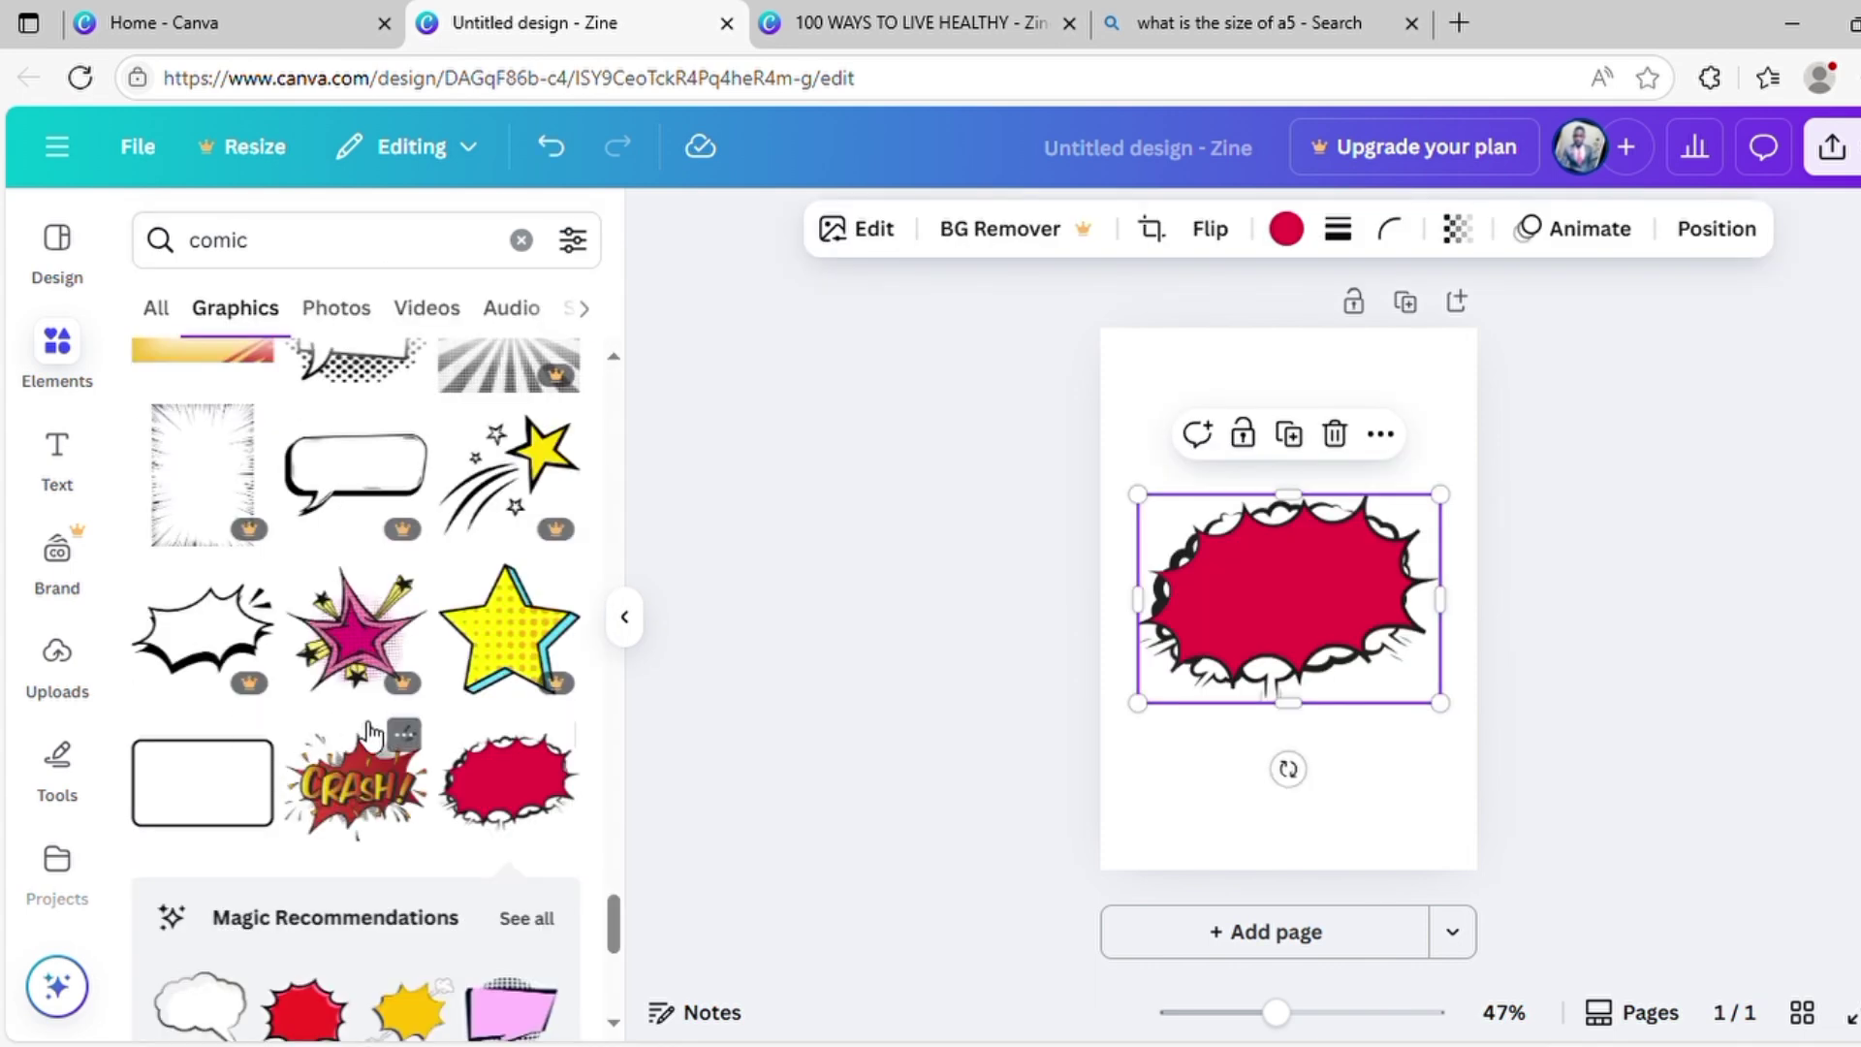
# Show all graphics recommended for the red burst and add the shooting stars twice and the yellow burst with clouds to the page.
pyautogui.scroll(-2, 369, 737)
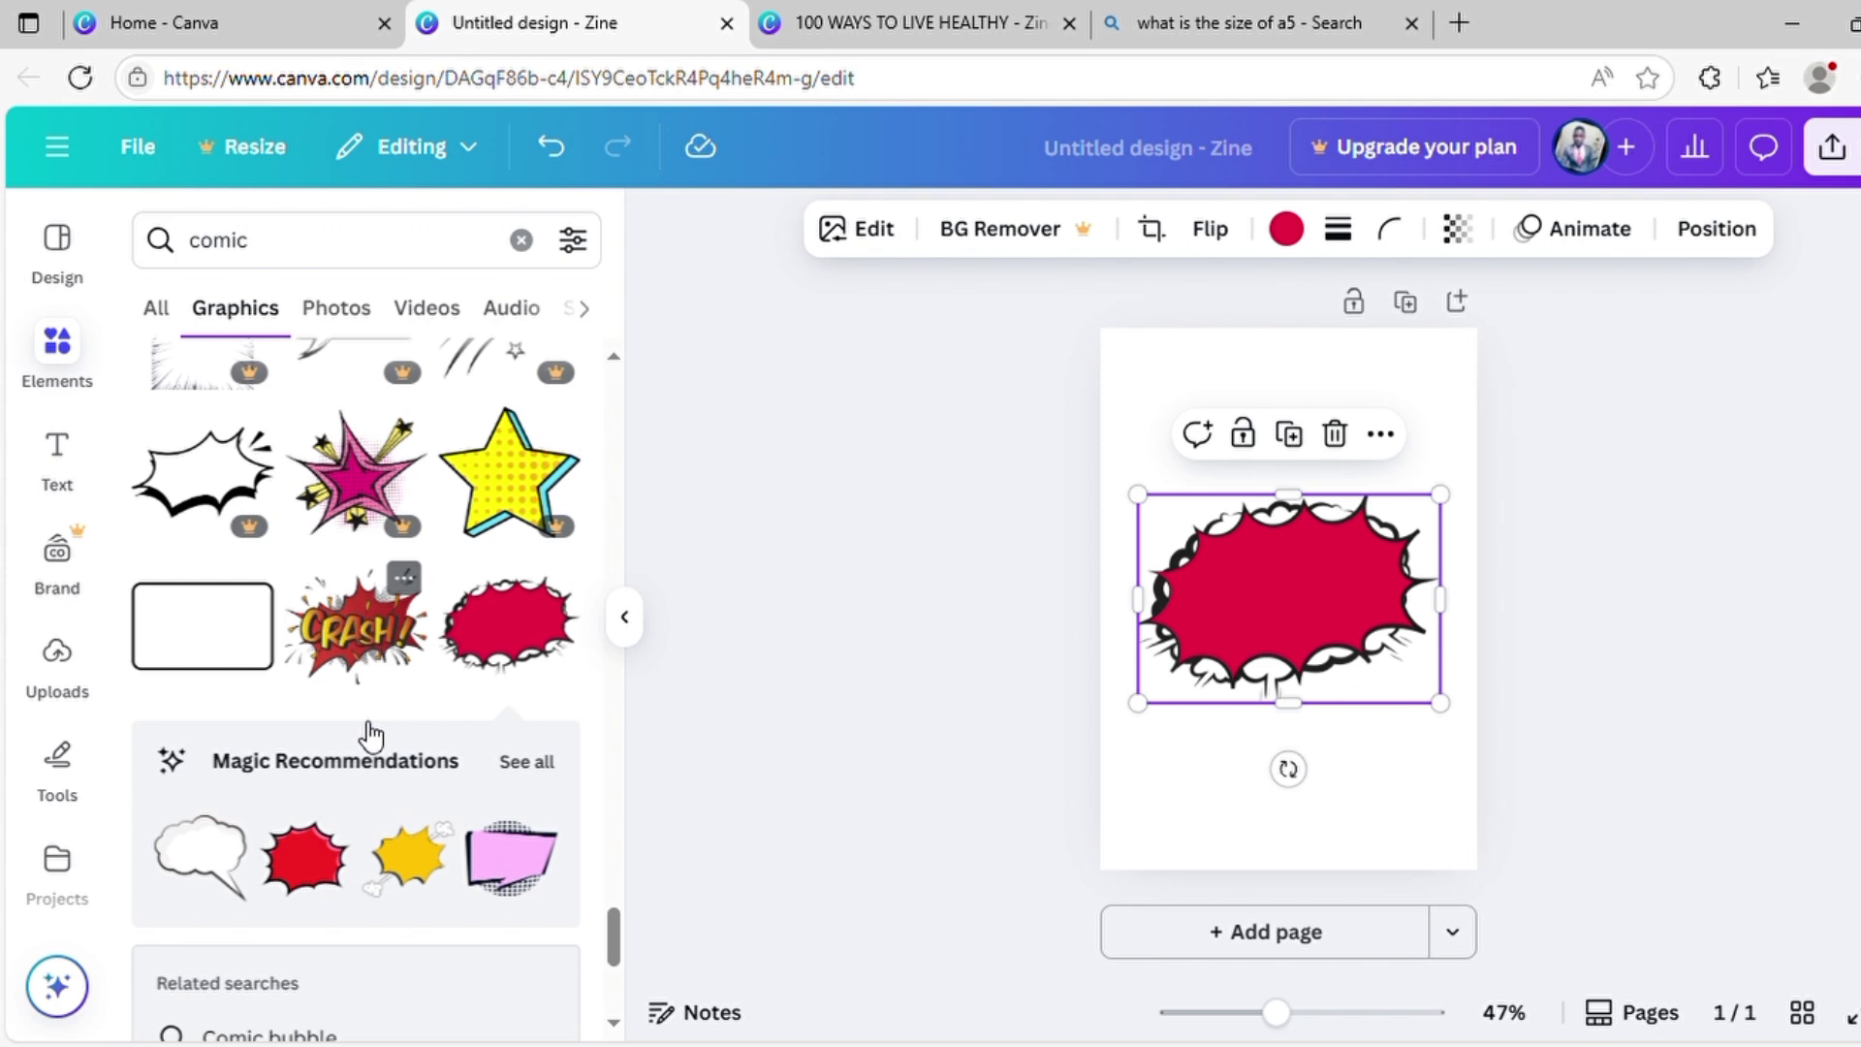
pyautogui.click(559, 775)
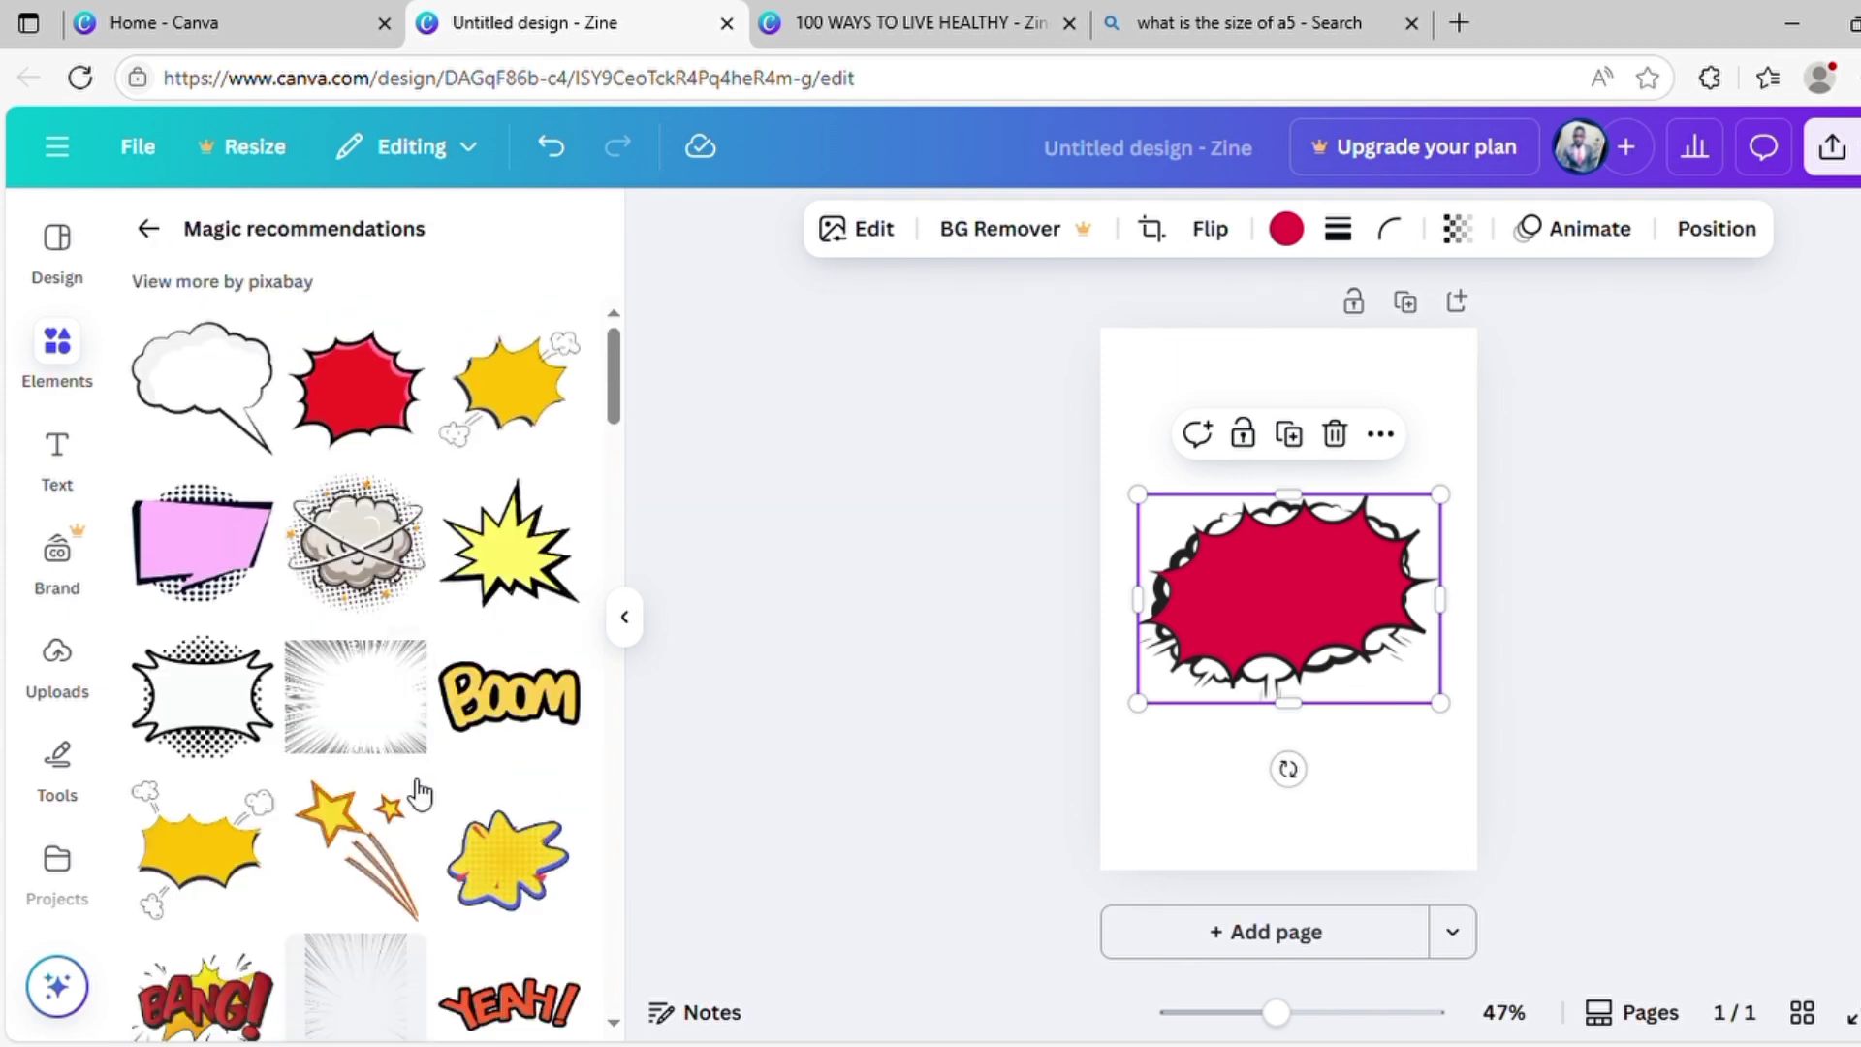
pyautogui.click(380, 822)
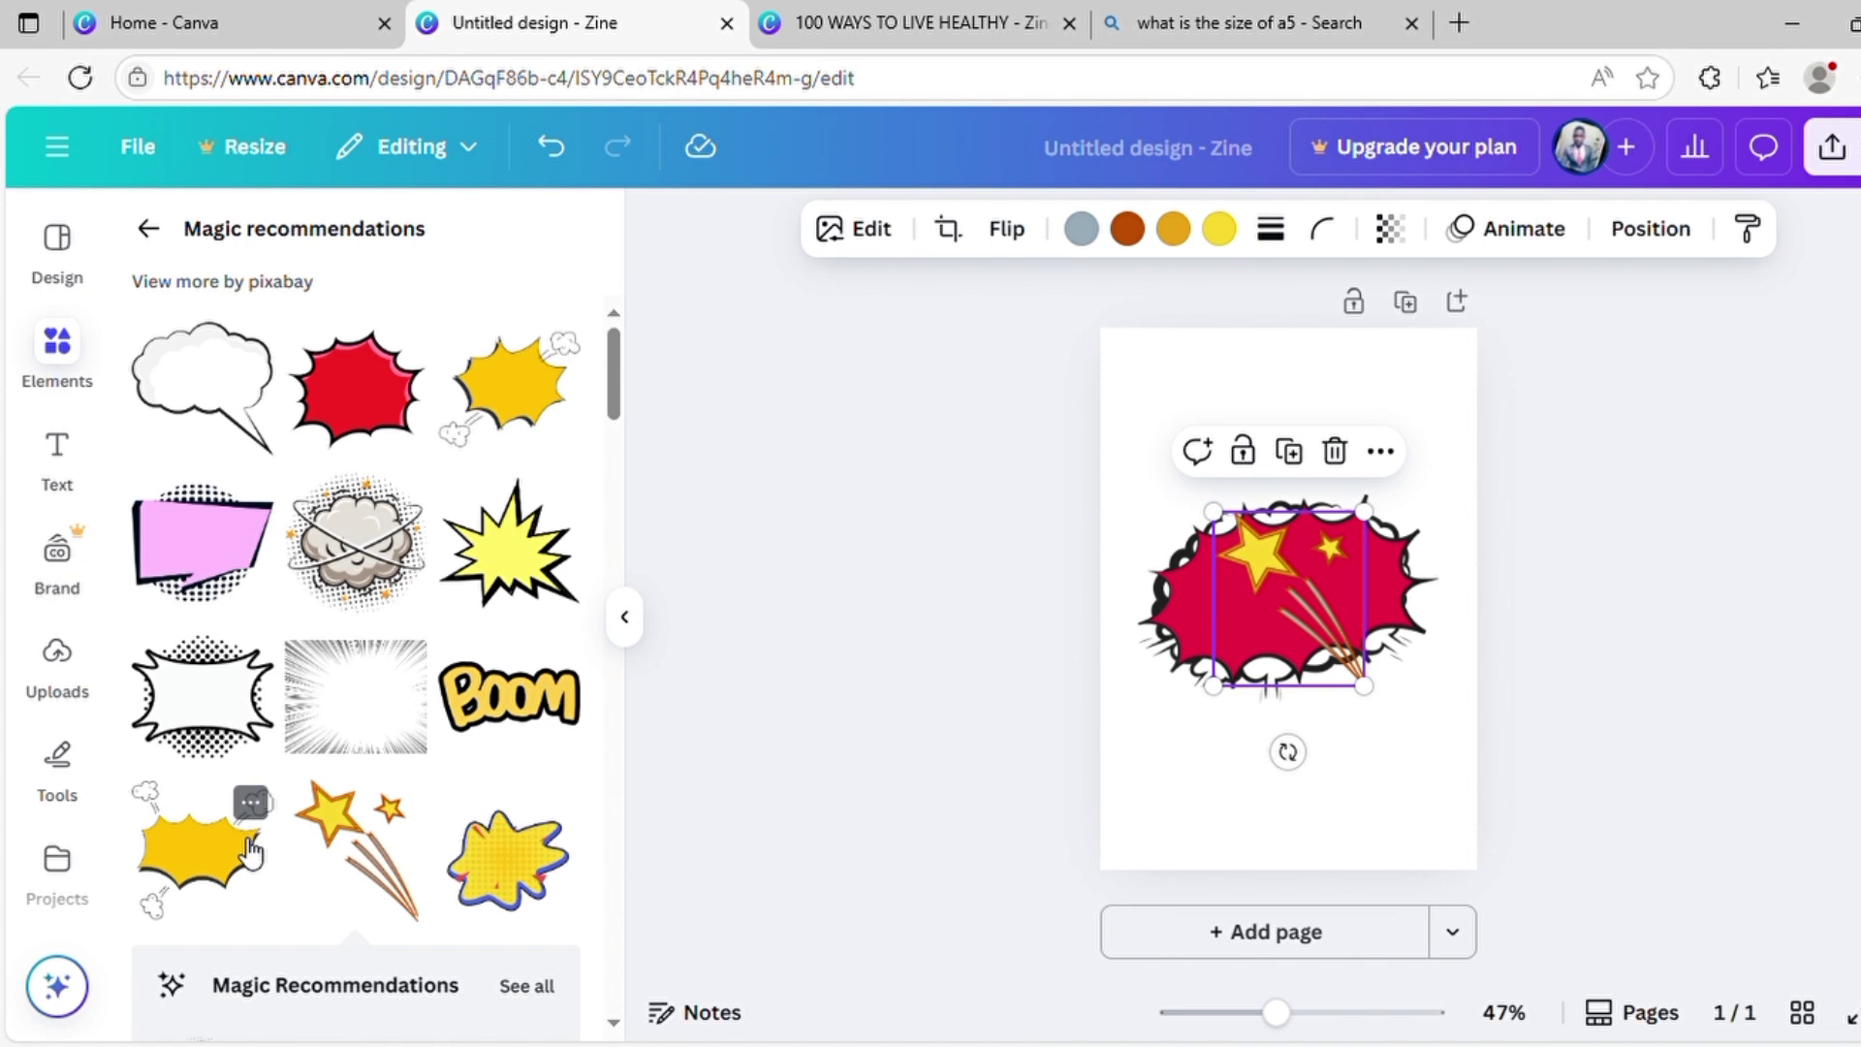
pyautogui.click(250, 852)
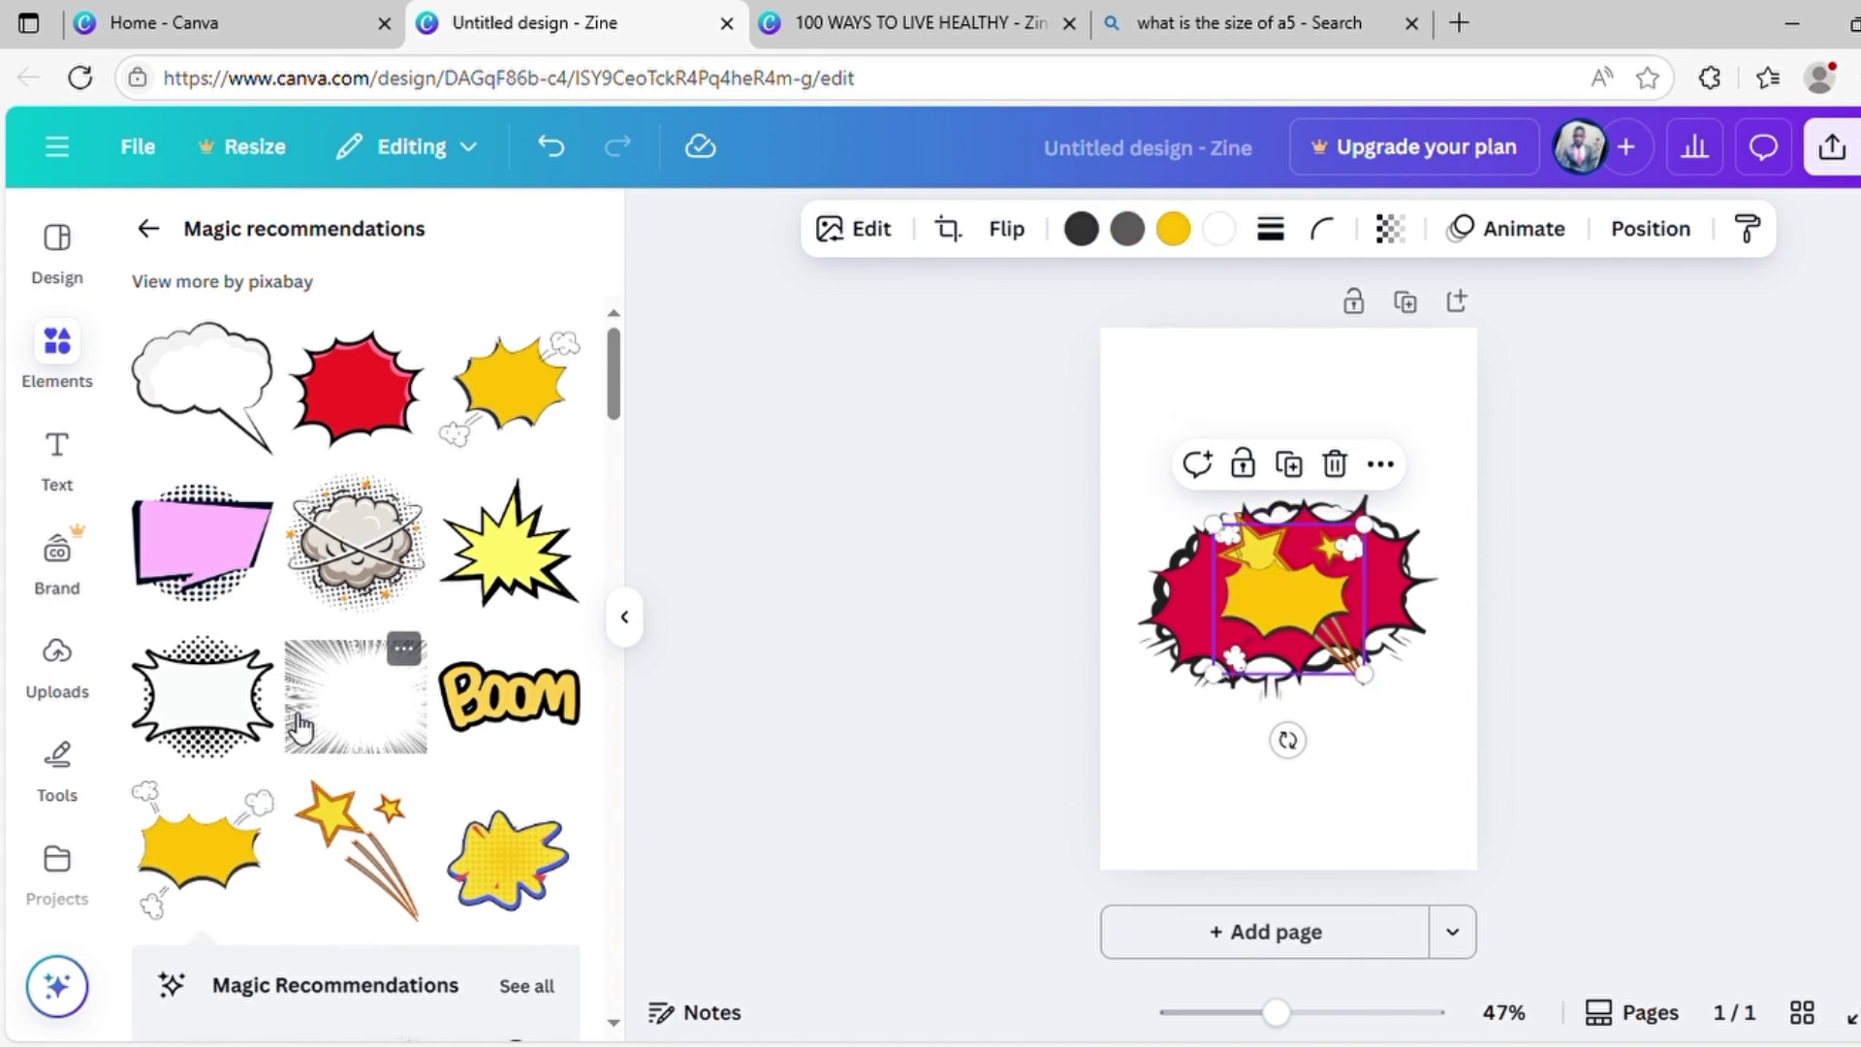
pyautogui.scroll(-2, 299, 678)
pyautogui.click(356, 412)
pyautogui.scroll(-5, 191, 862)
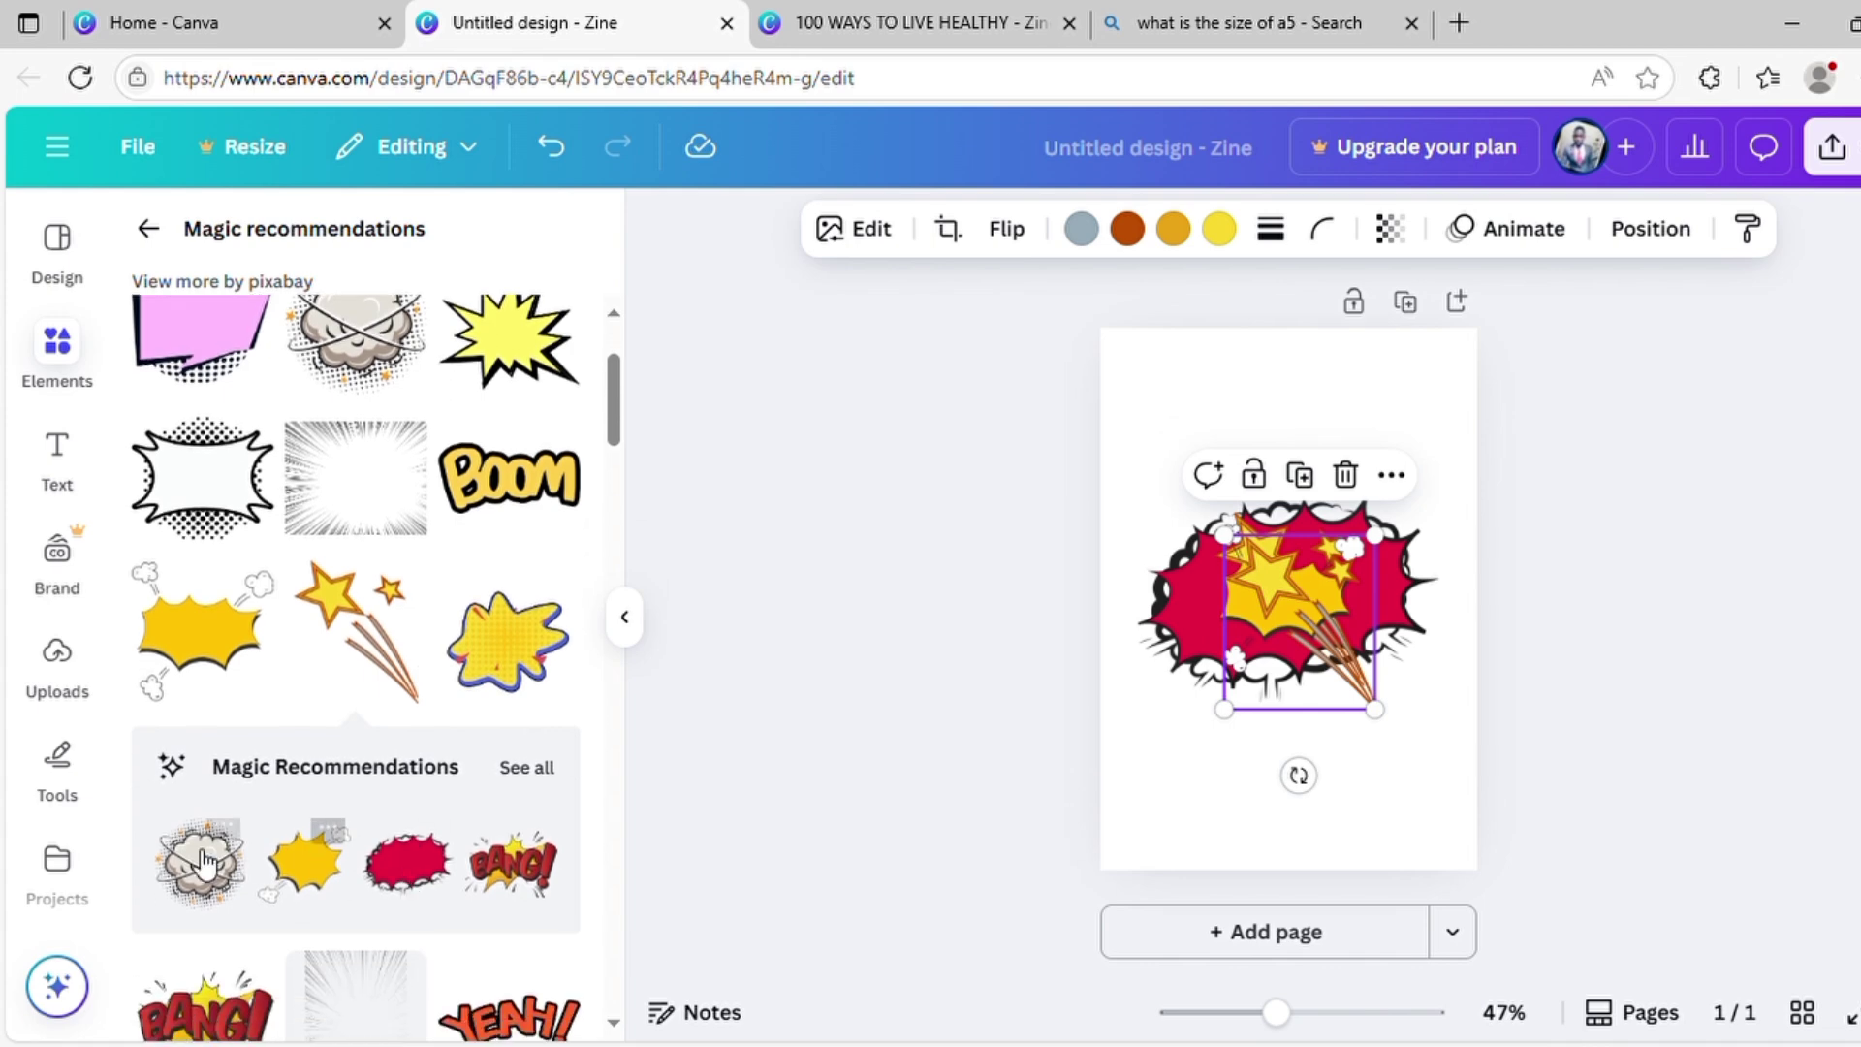
pyautogui.scroll(-2, 192, 863)
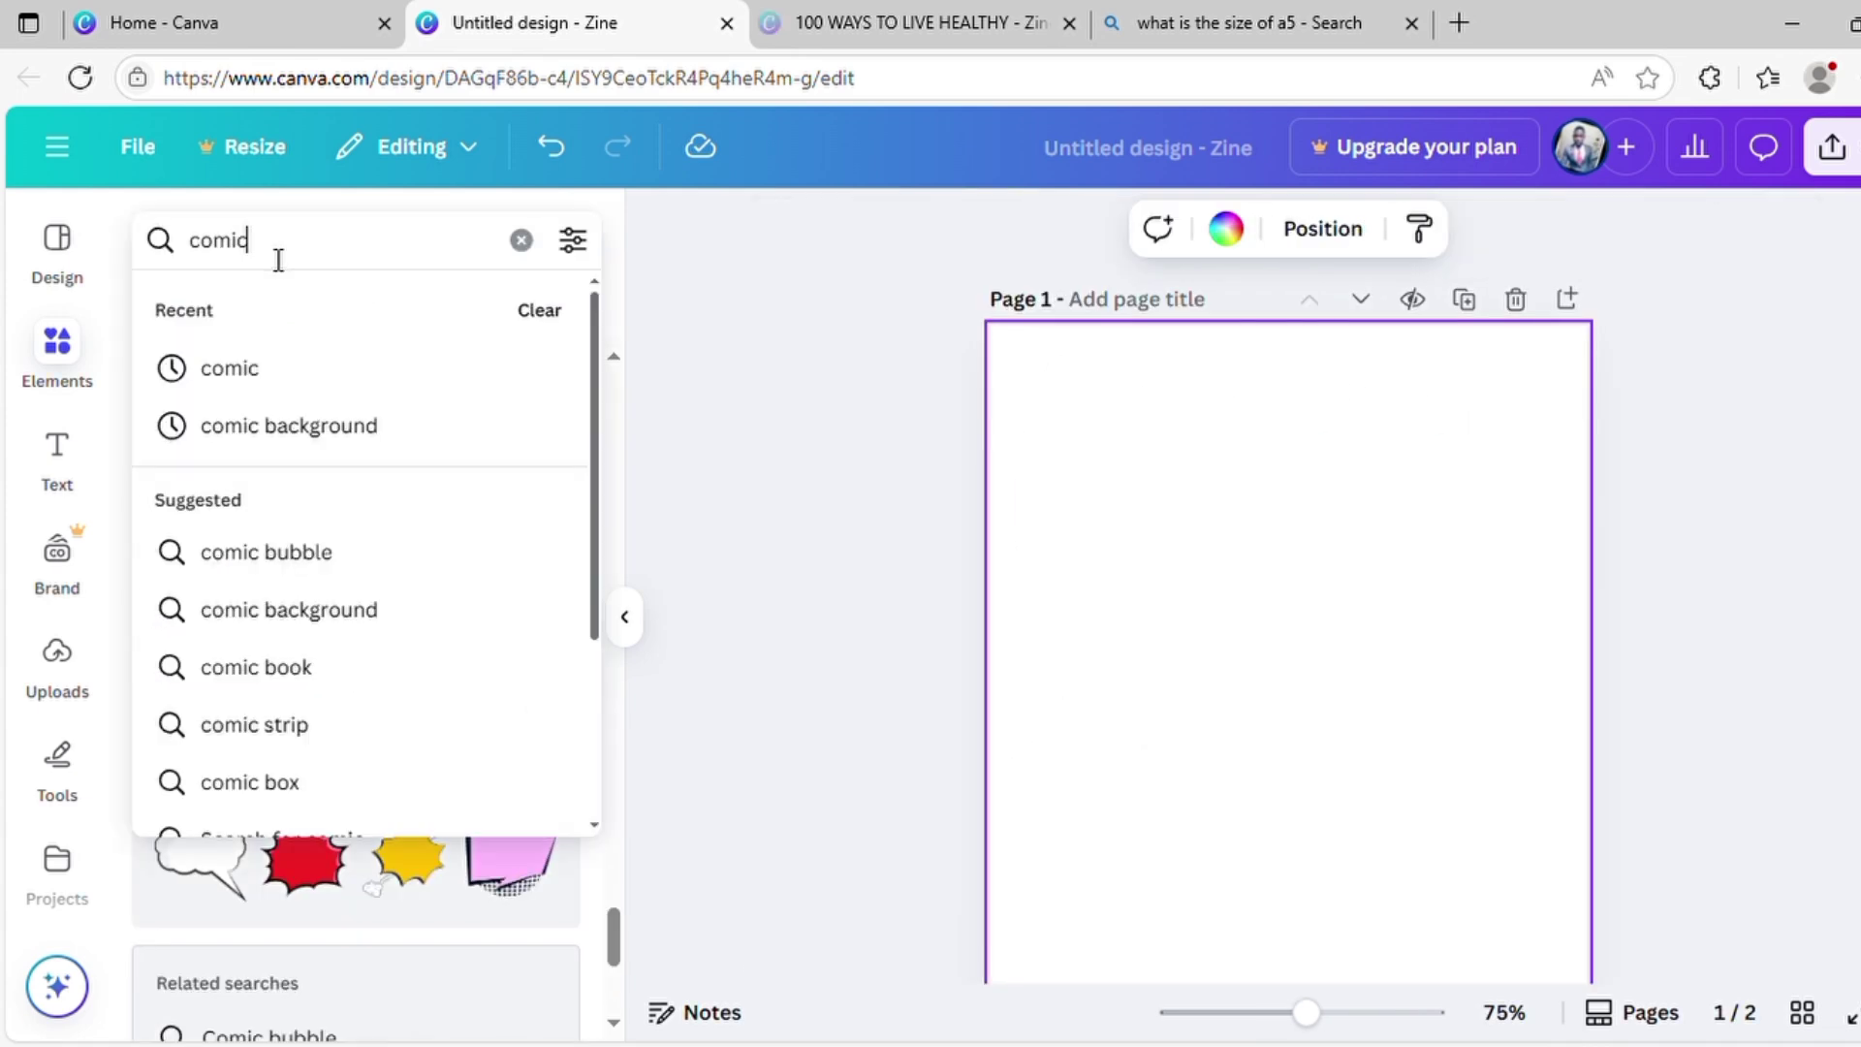
# Replace the element search term with "super man" and run the search.
pyautogui.doubleClick(278, 260)
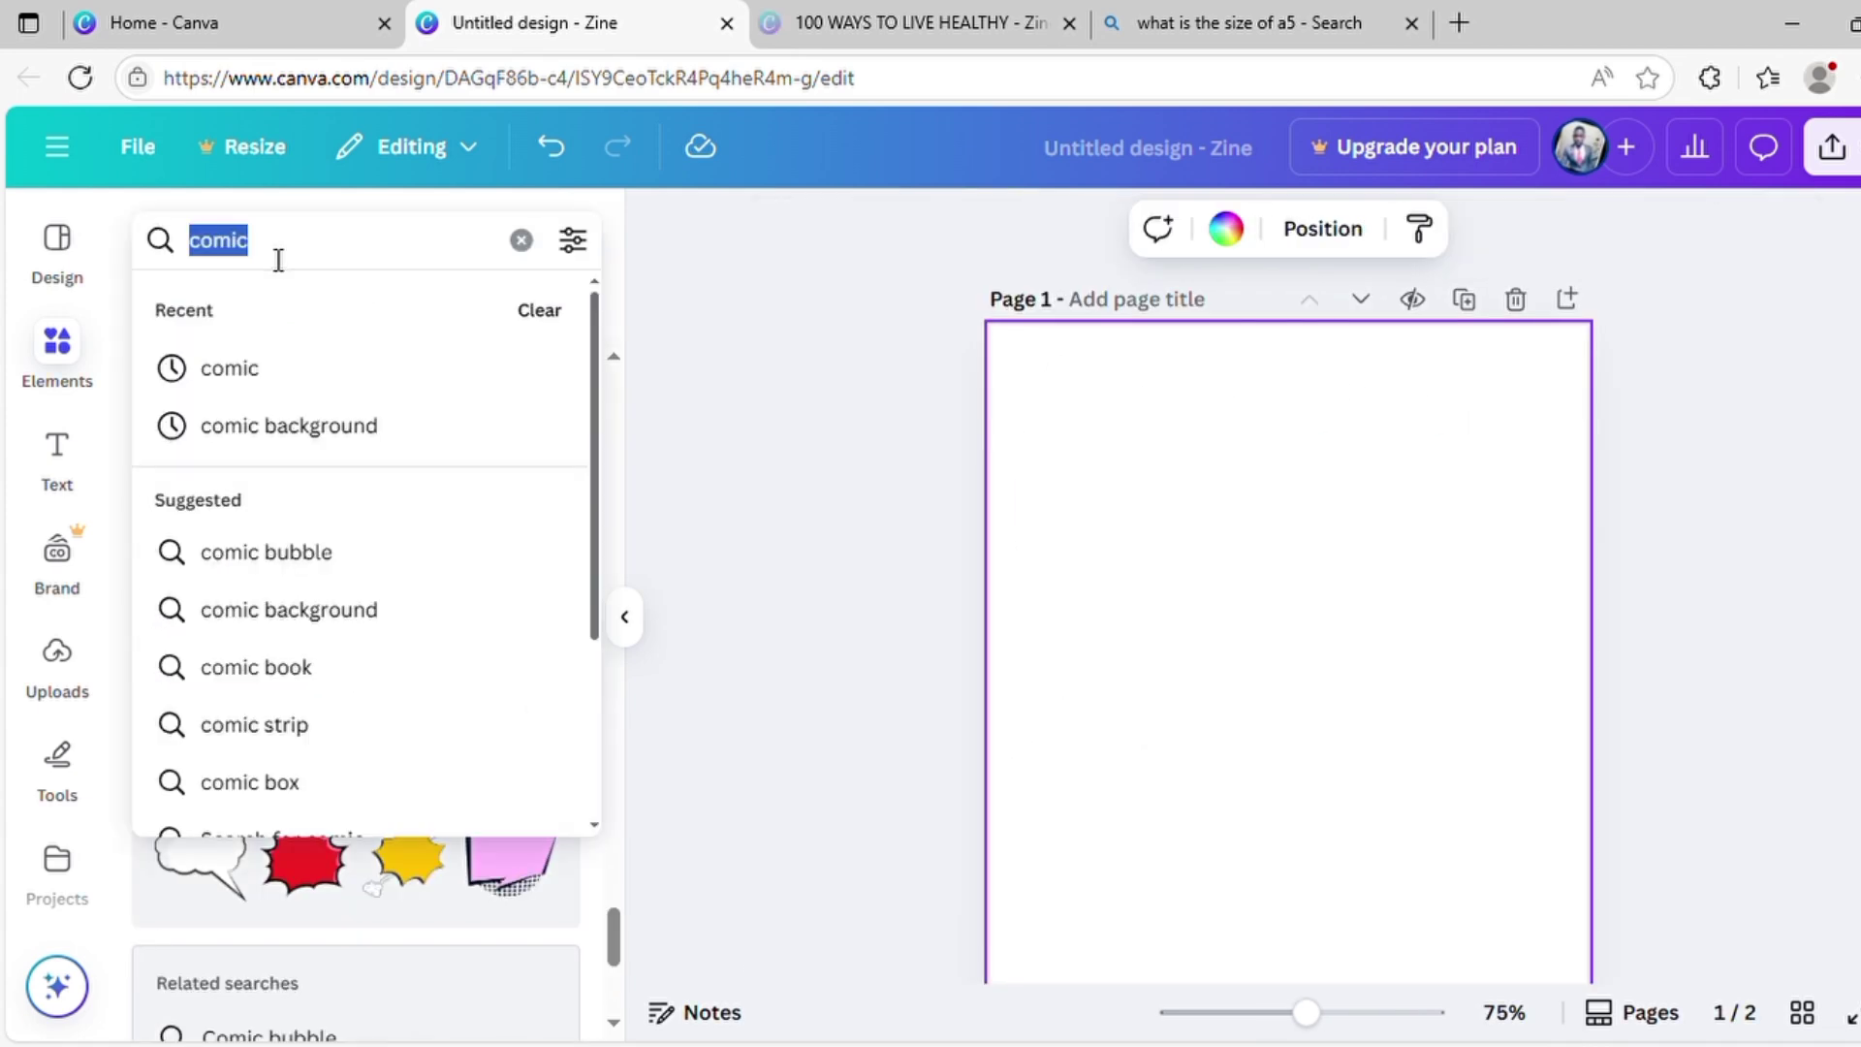
pyautogui.write('su')
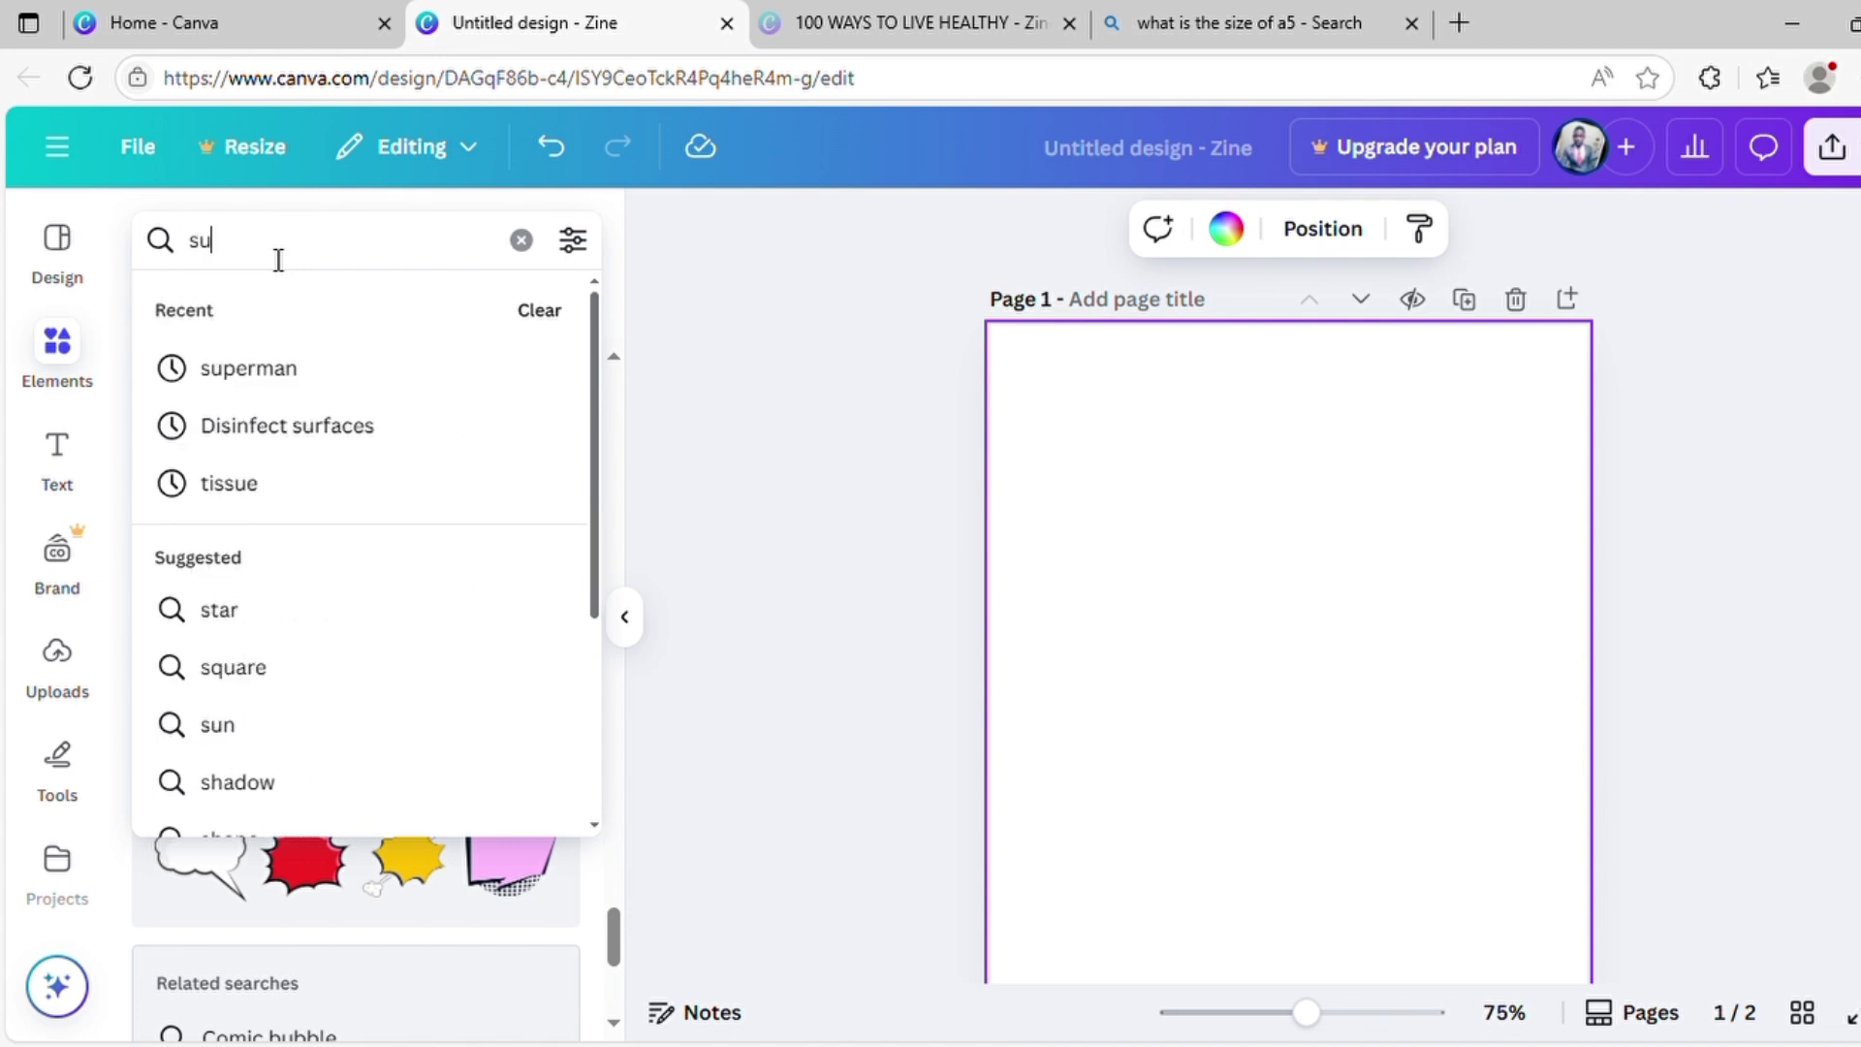
pyautogui.write('per man')
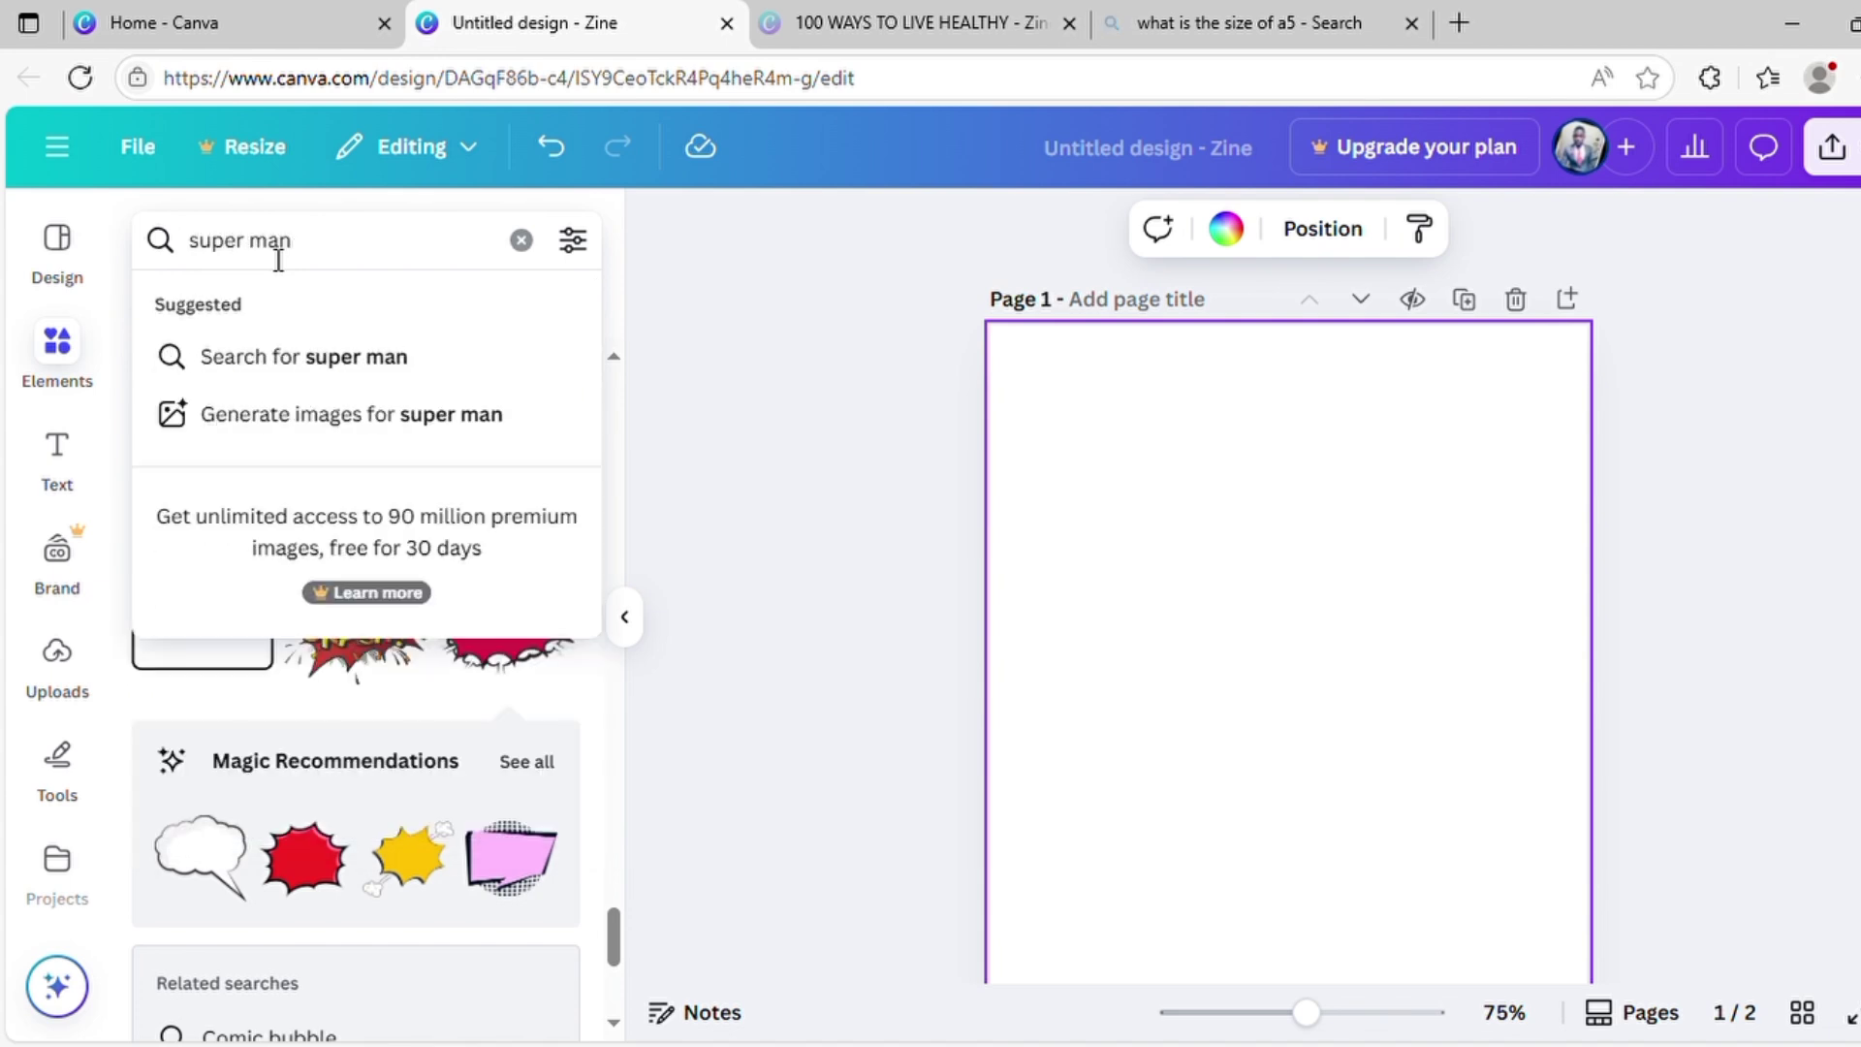
pyautogui.press('Return')
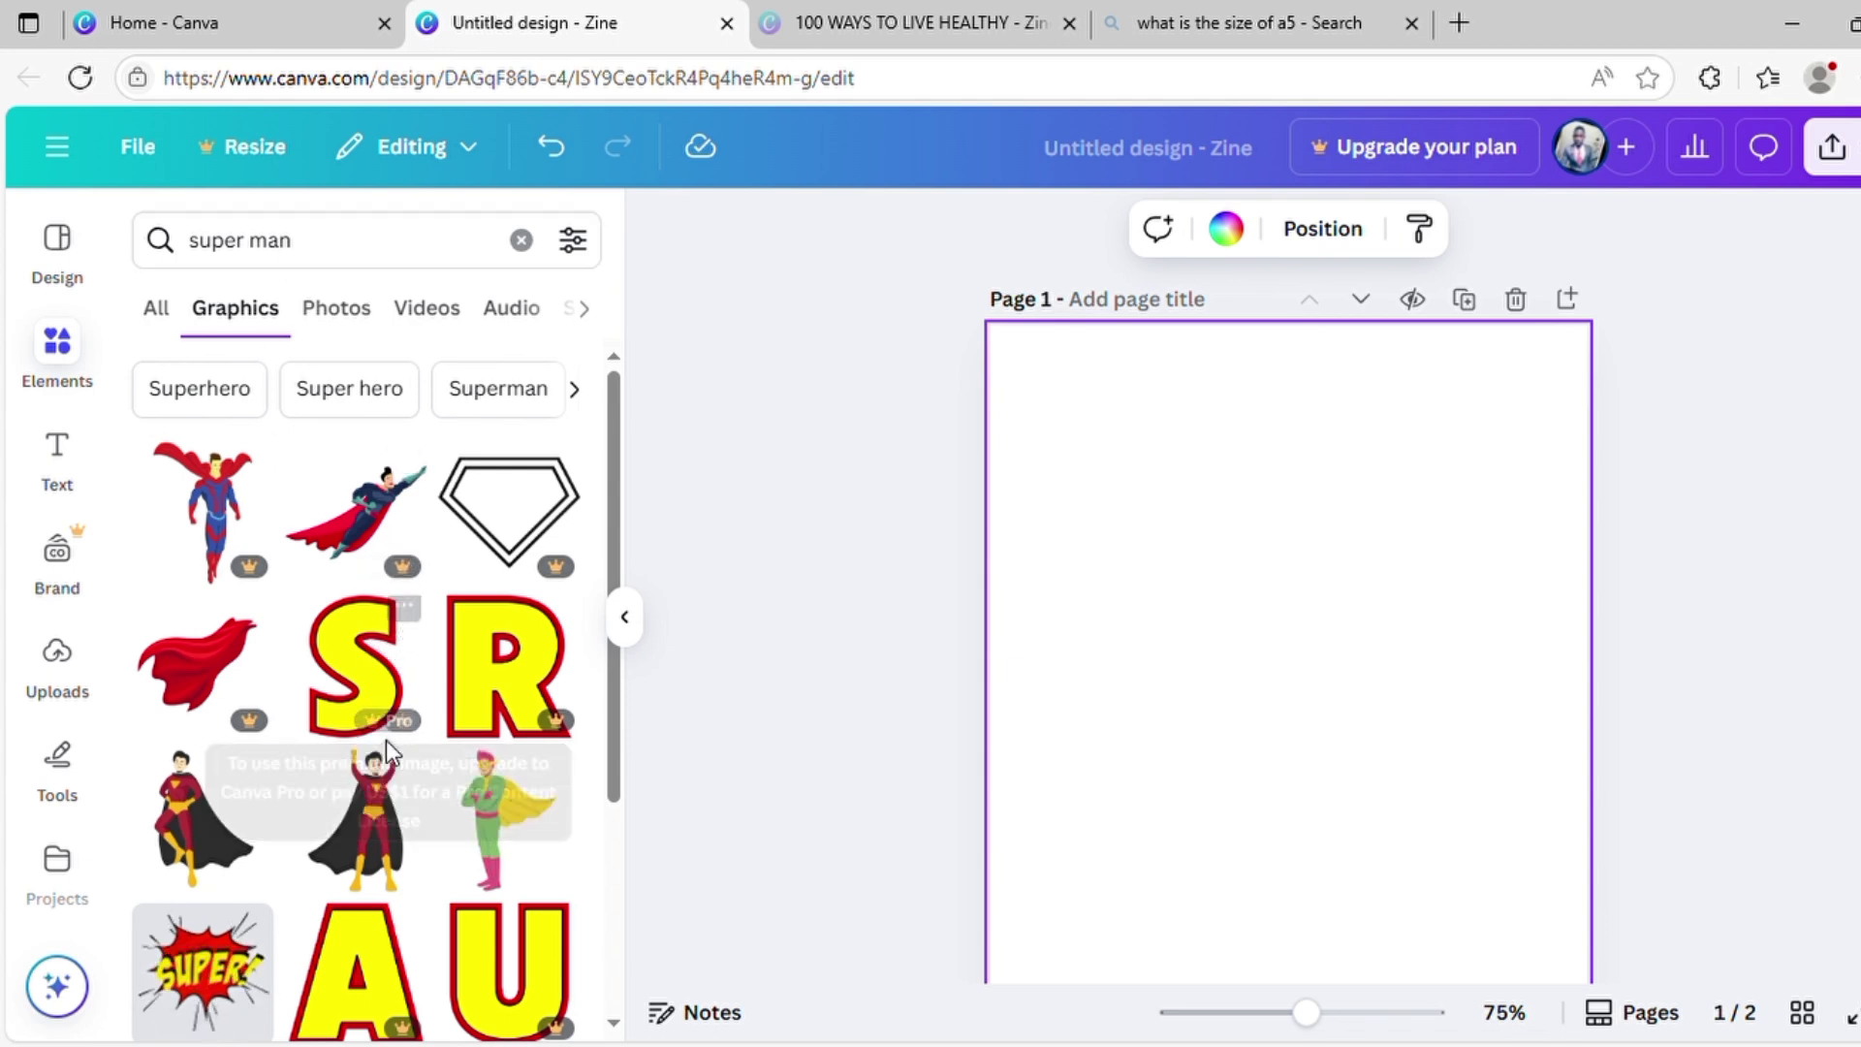
# Add the black-caped hero with raised arms to page 1 and enlarge him towards the page's upper left.
pyautogui.scroll(-3, 373, 845)
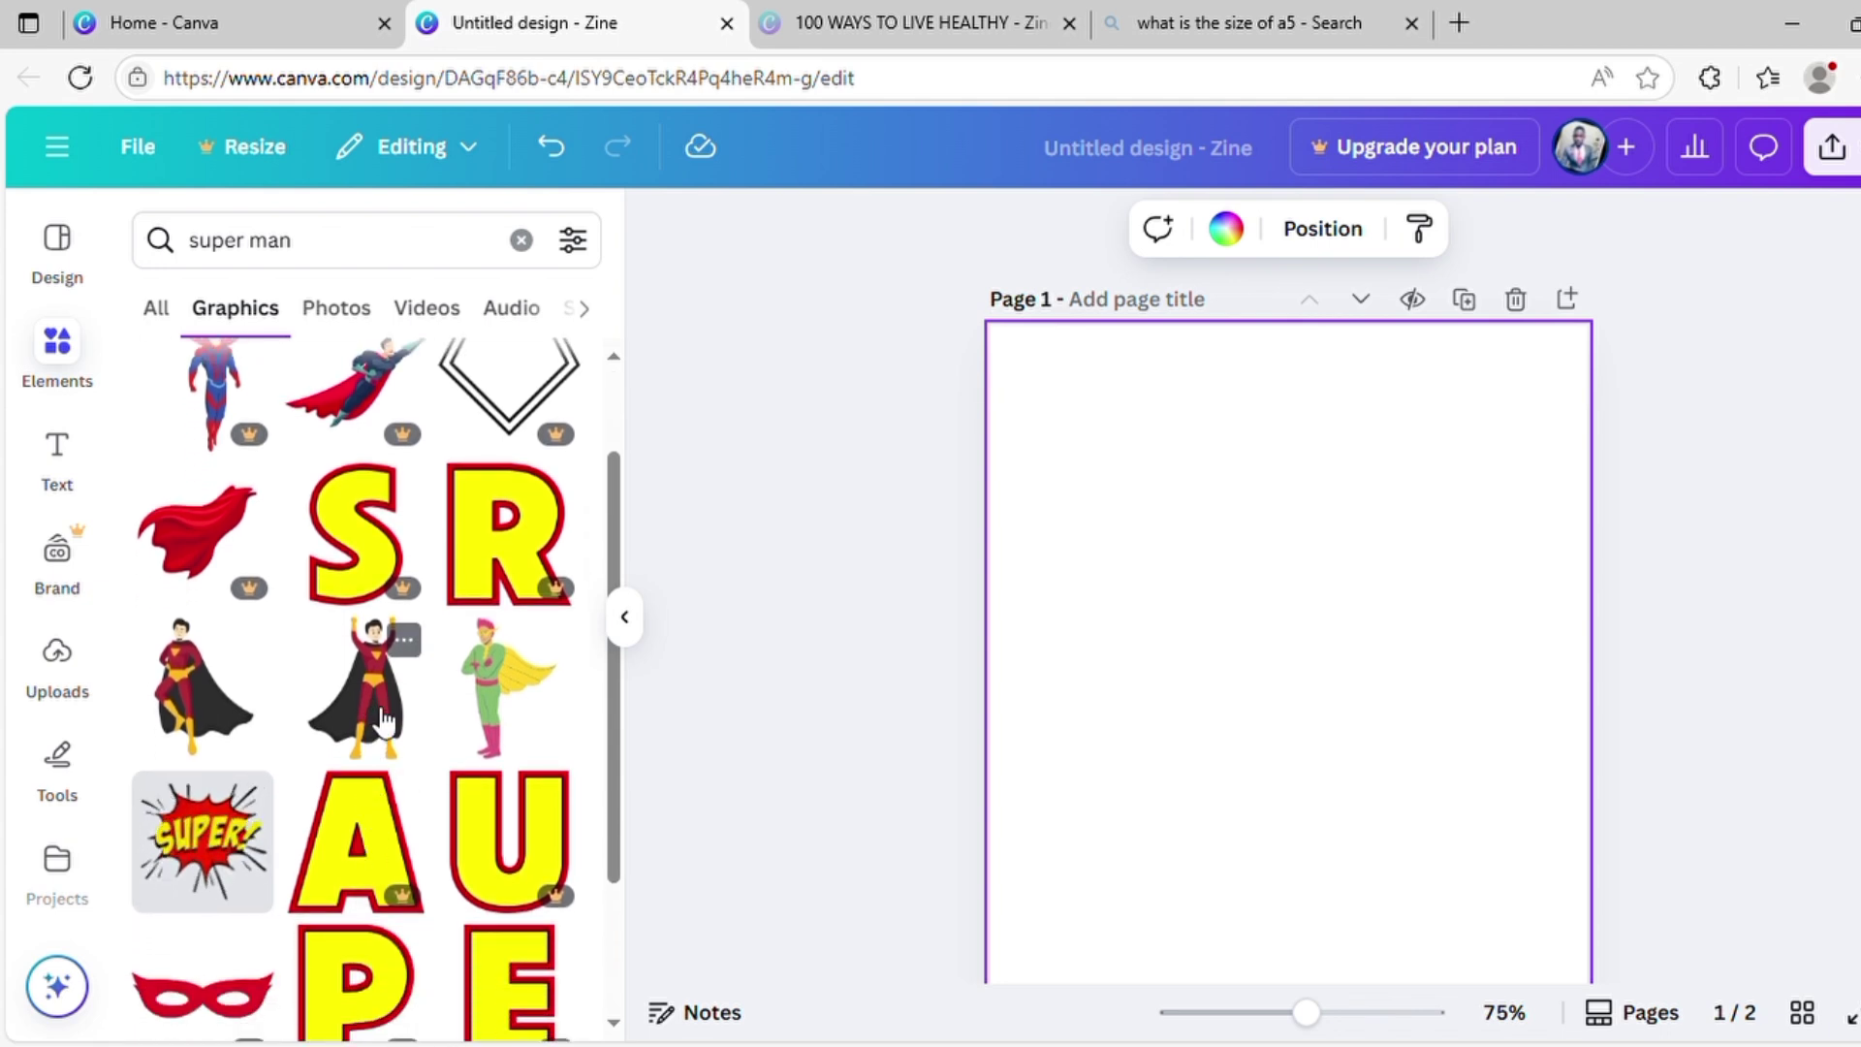
pyautogui.click(385, 722)
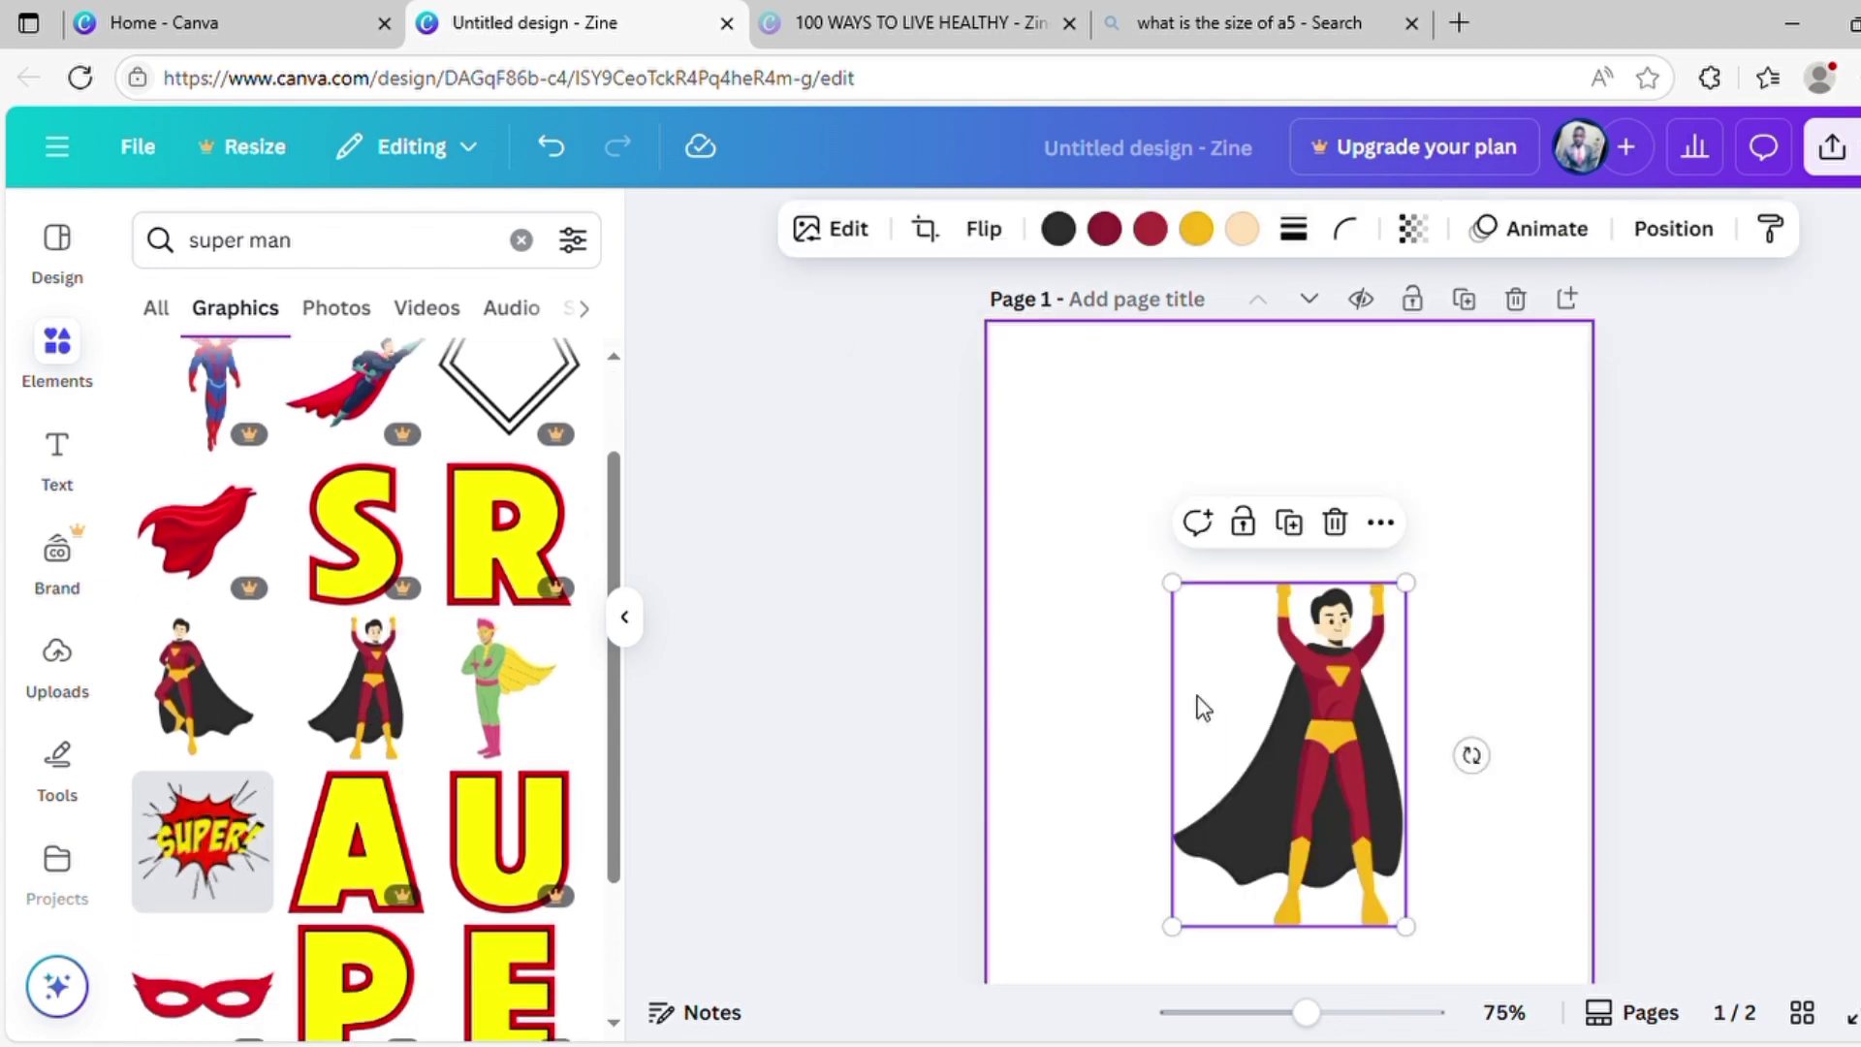
pyautogui.moveTo(1173, 583); pyautogui.dragTo(1103, 481)
# Add two copies of the 3D boy superhero with red glasses to page 1.
pyautogui.scroll(-2, 257, 797)
pyautogui.scroll(-3, 258, 792)
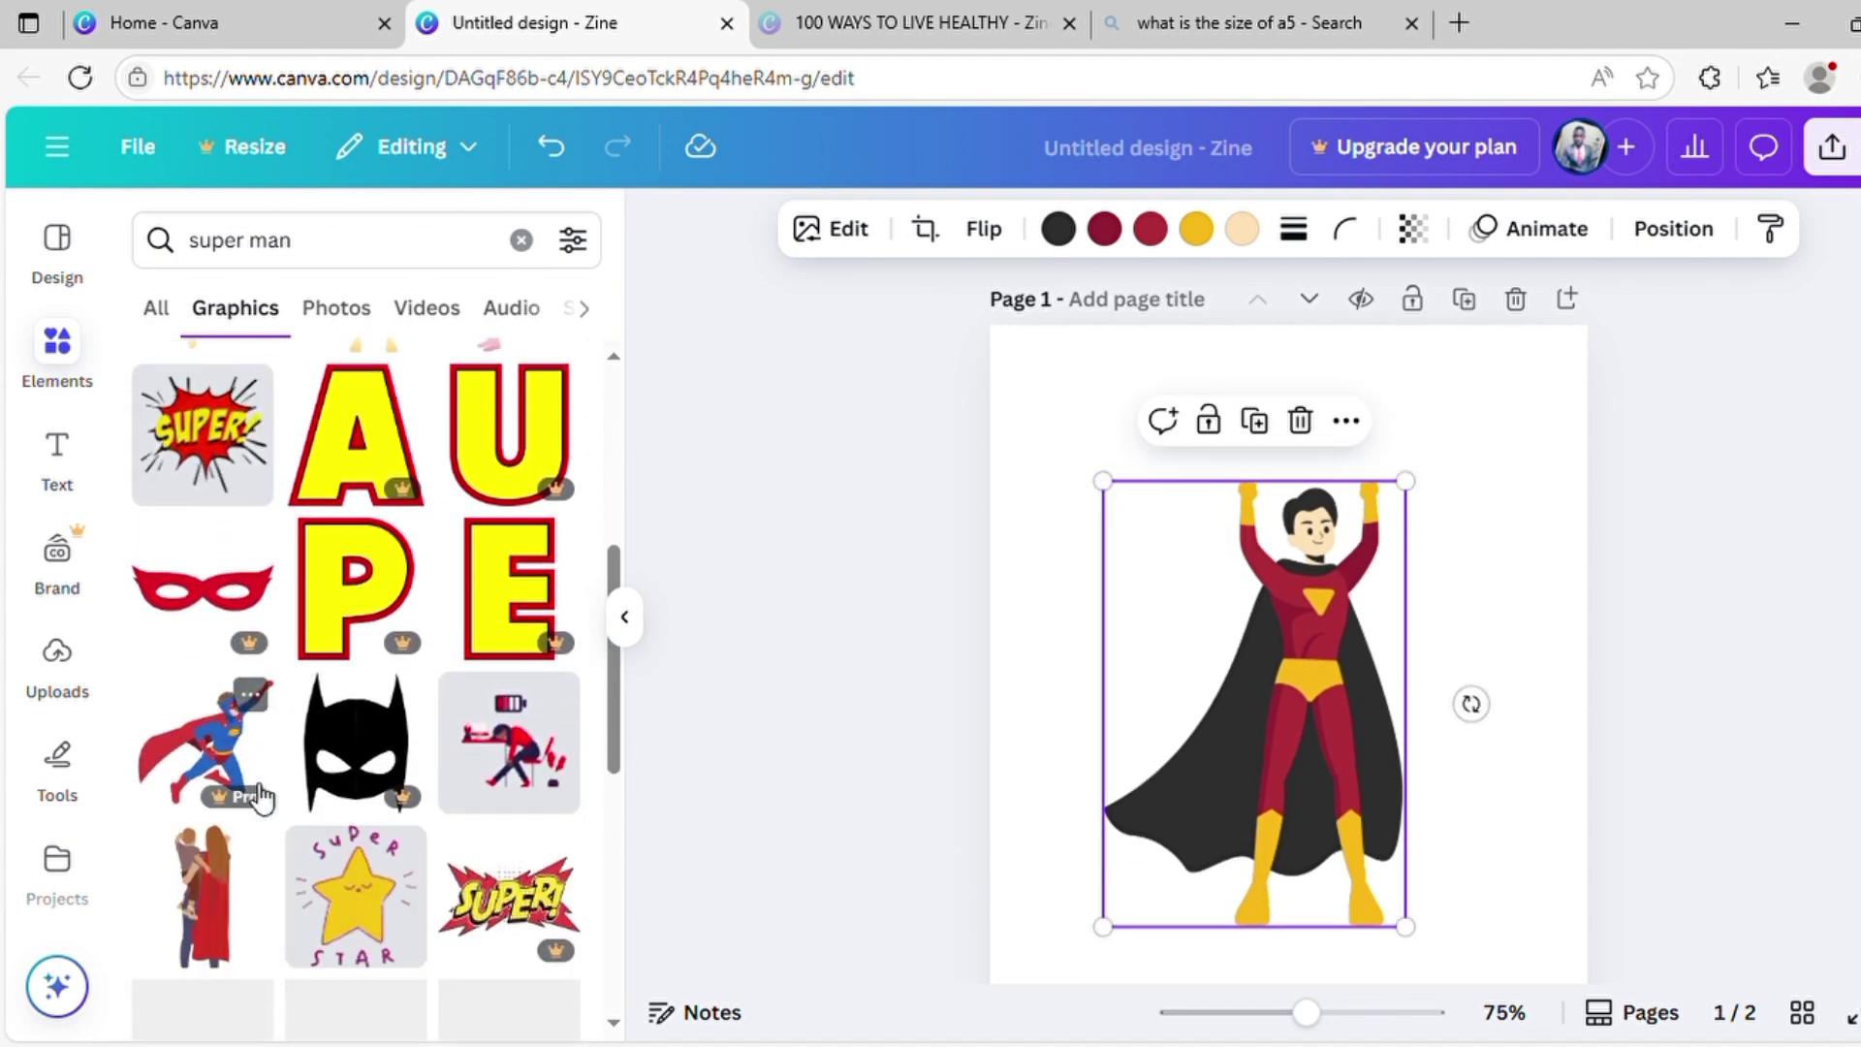
pyautogui.scroll(-5, 291, 784)
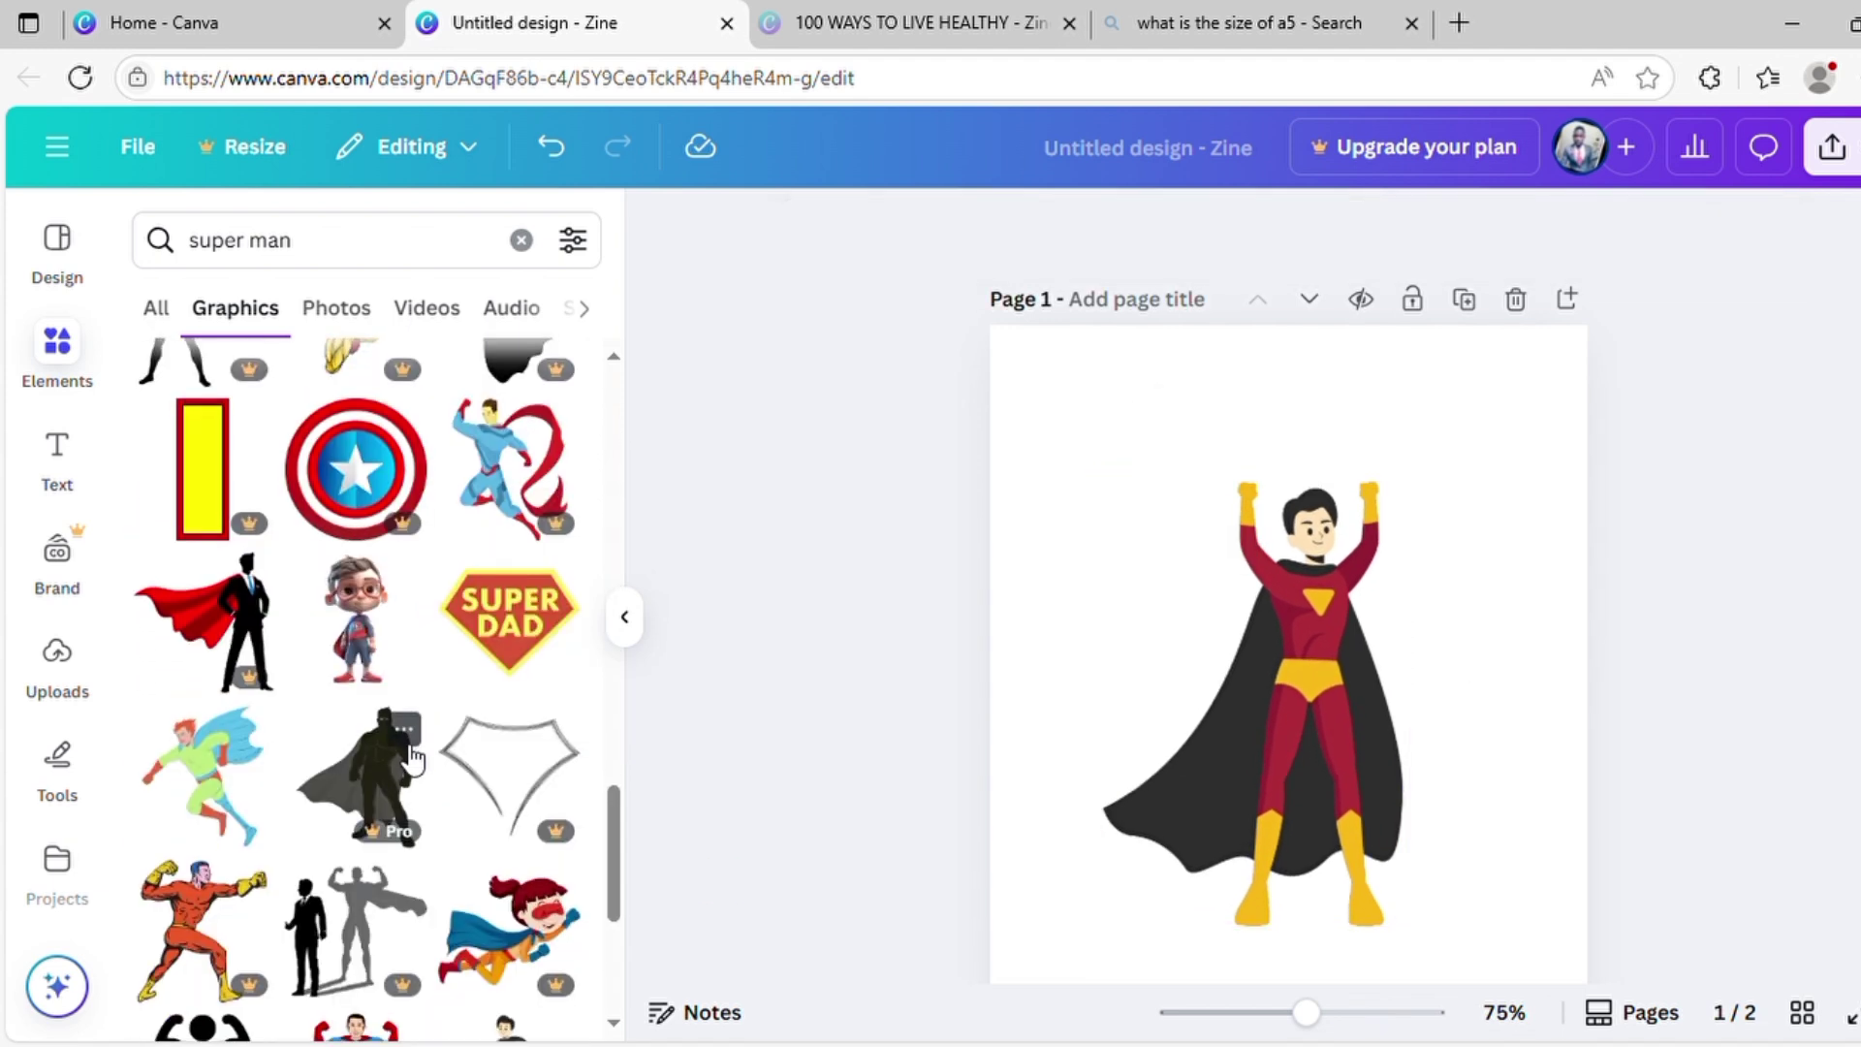
pyautogui.click(358, 639)
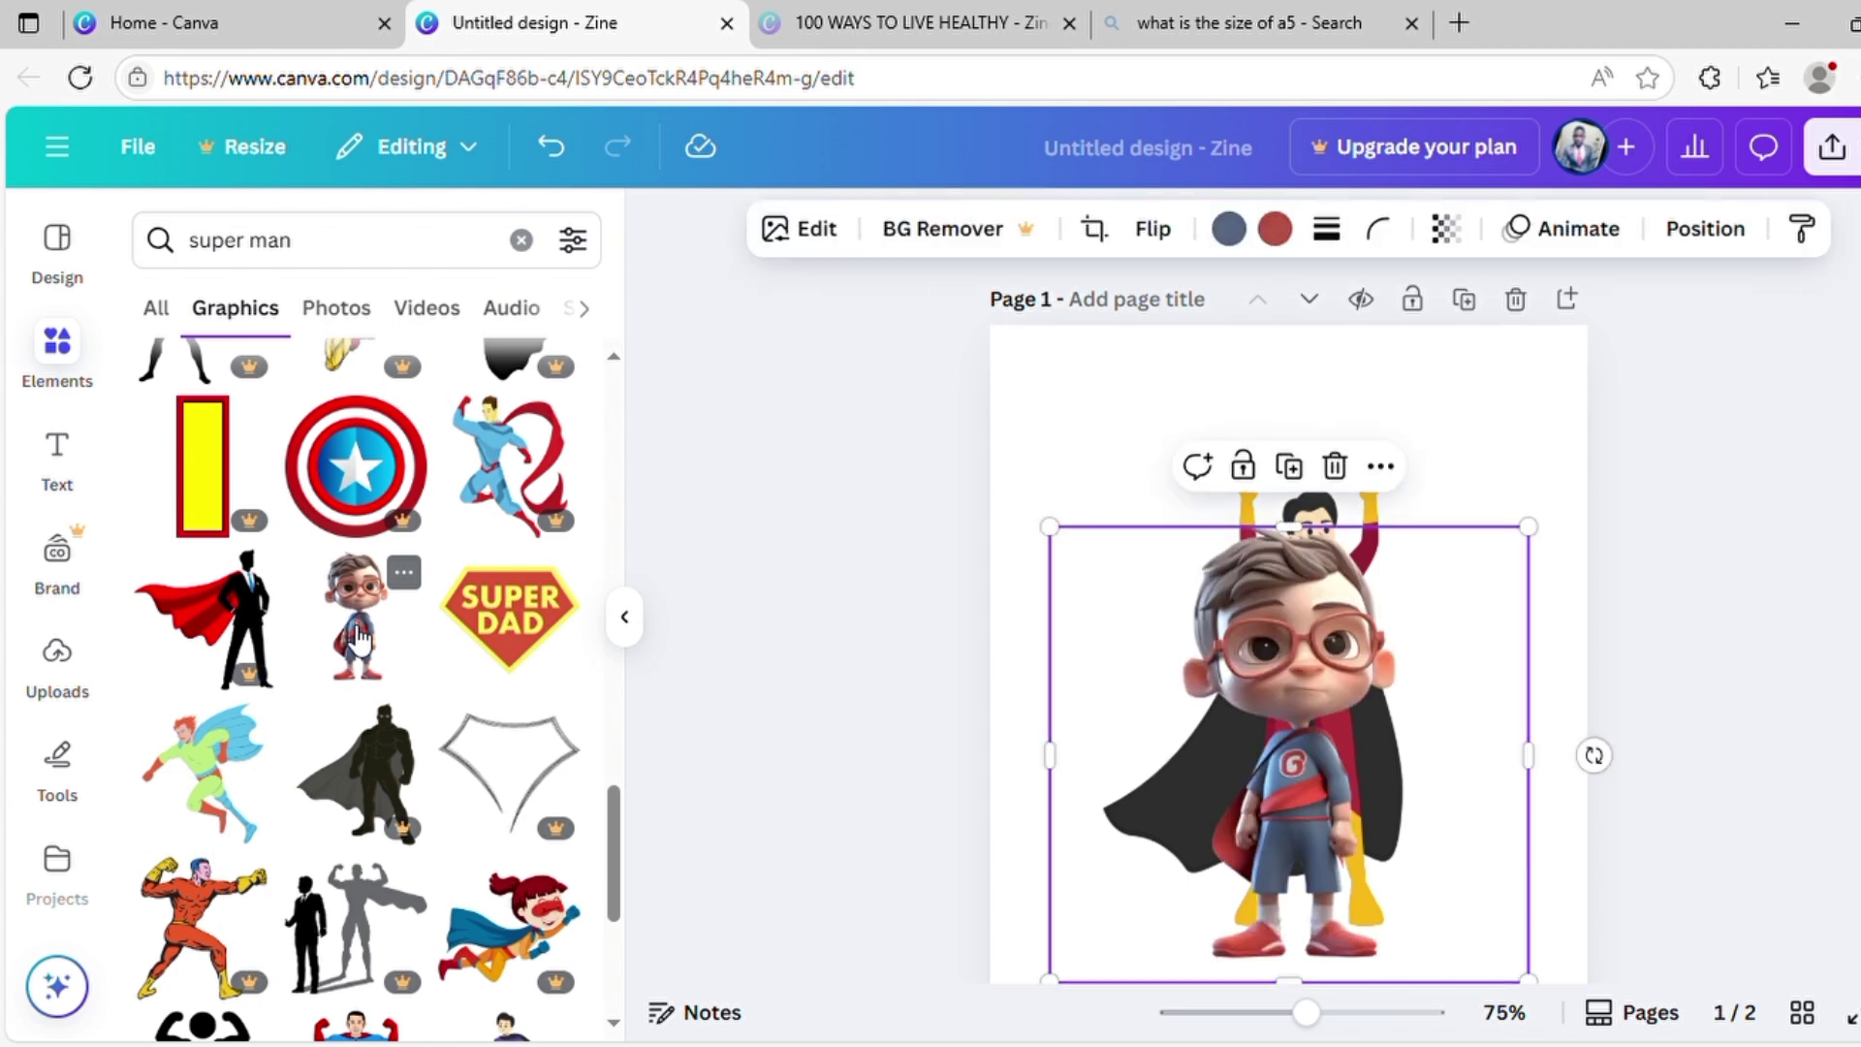
pyautogui.click(359, 639)
# Delete the extra copy of the 3D boy and move the remaining one to the left of the black-caped hero.
pyautogui.scroll(-4, 386, 824)
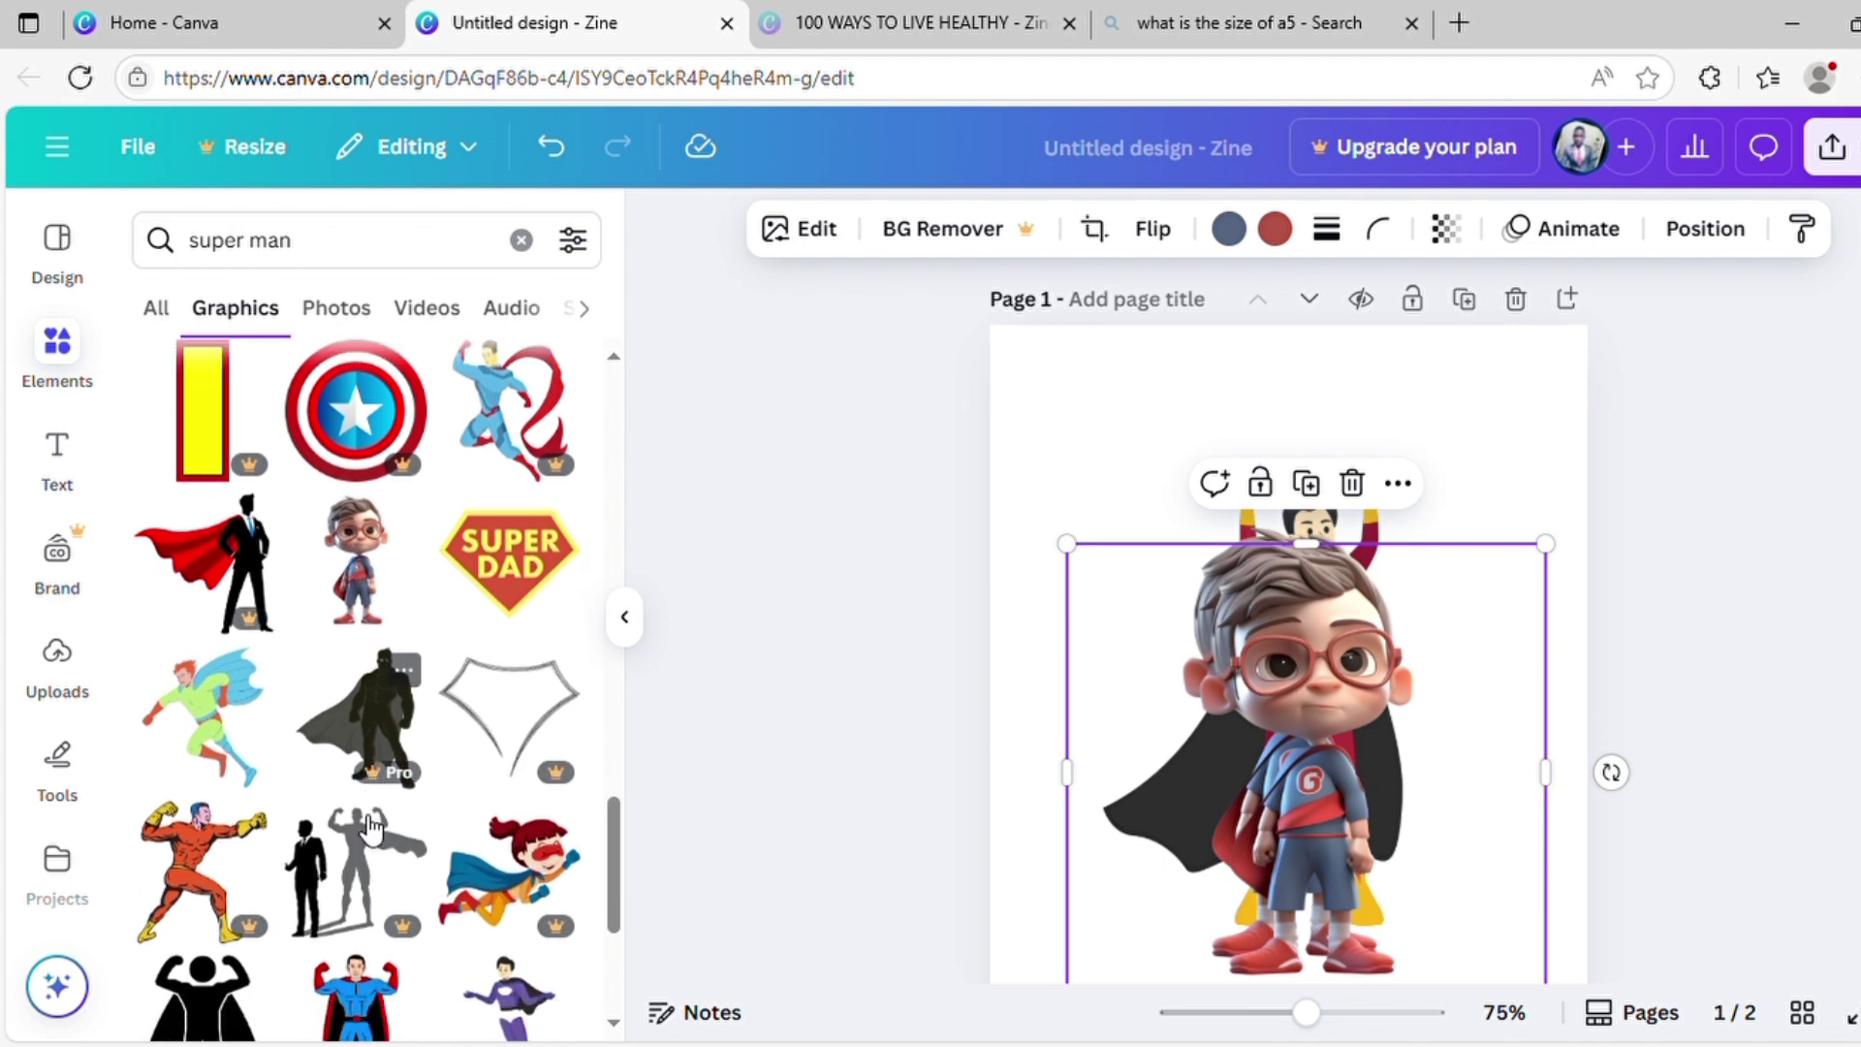
pyautogui.scroll(-1, 368, 822)
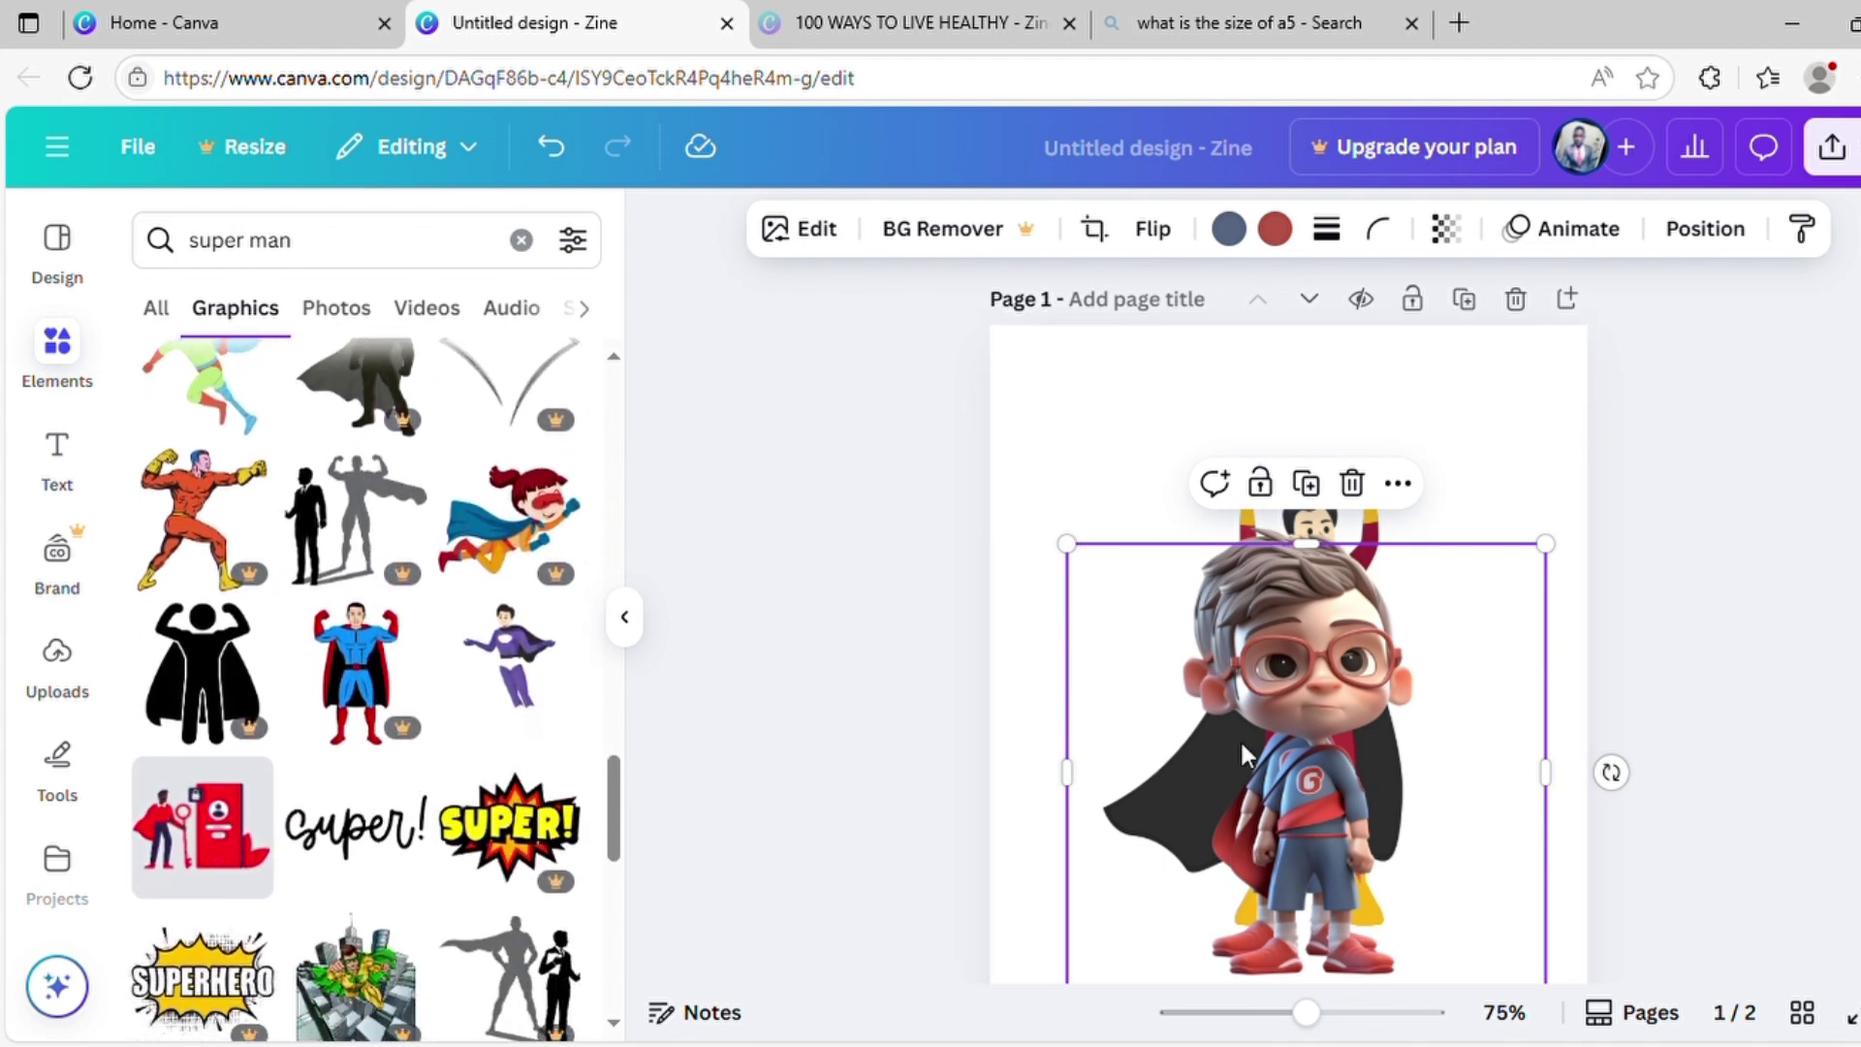
pyautogui.press('Delete')
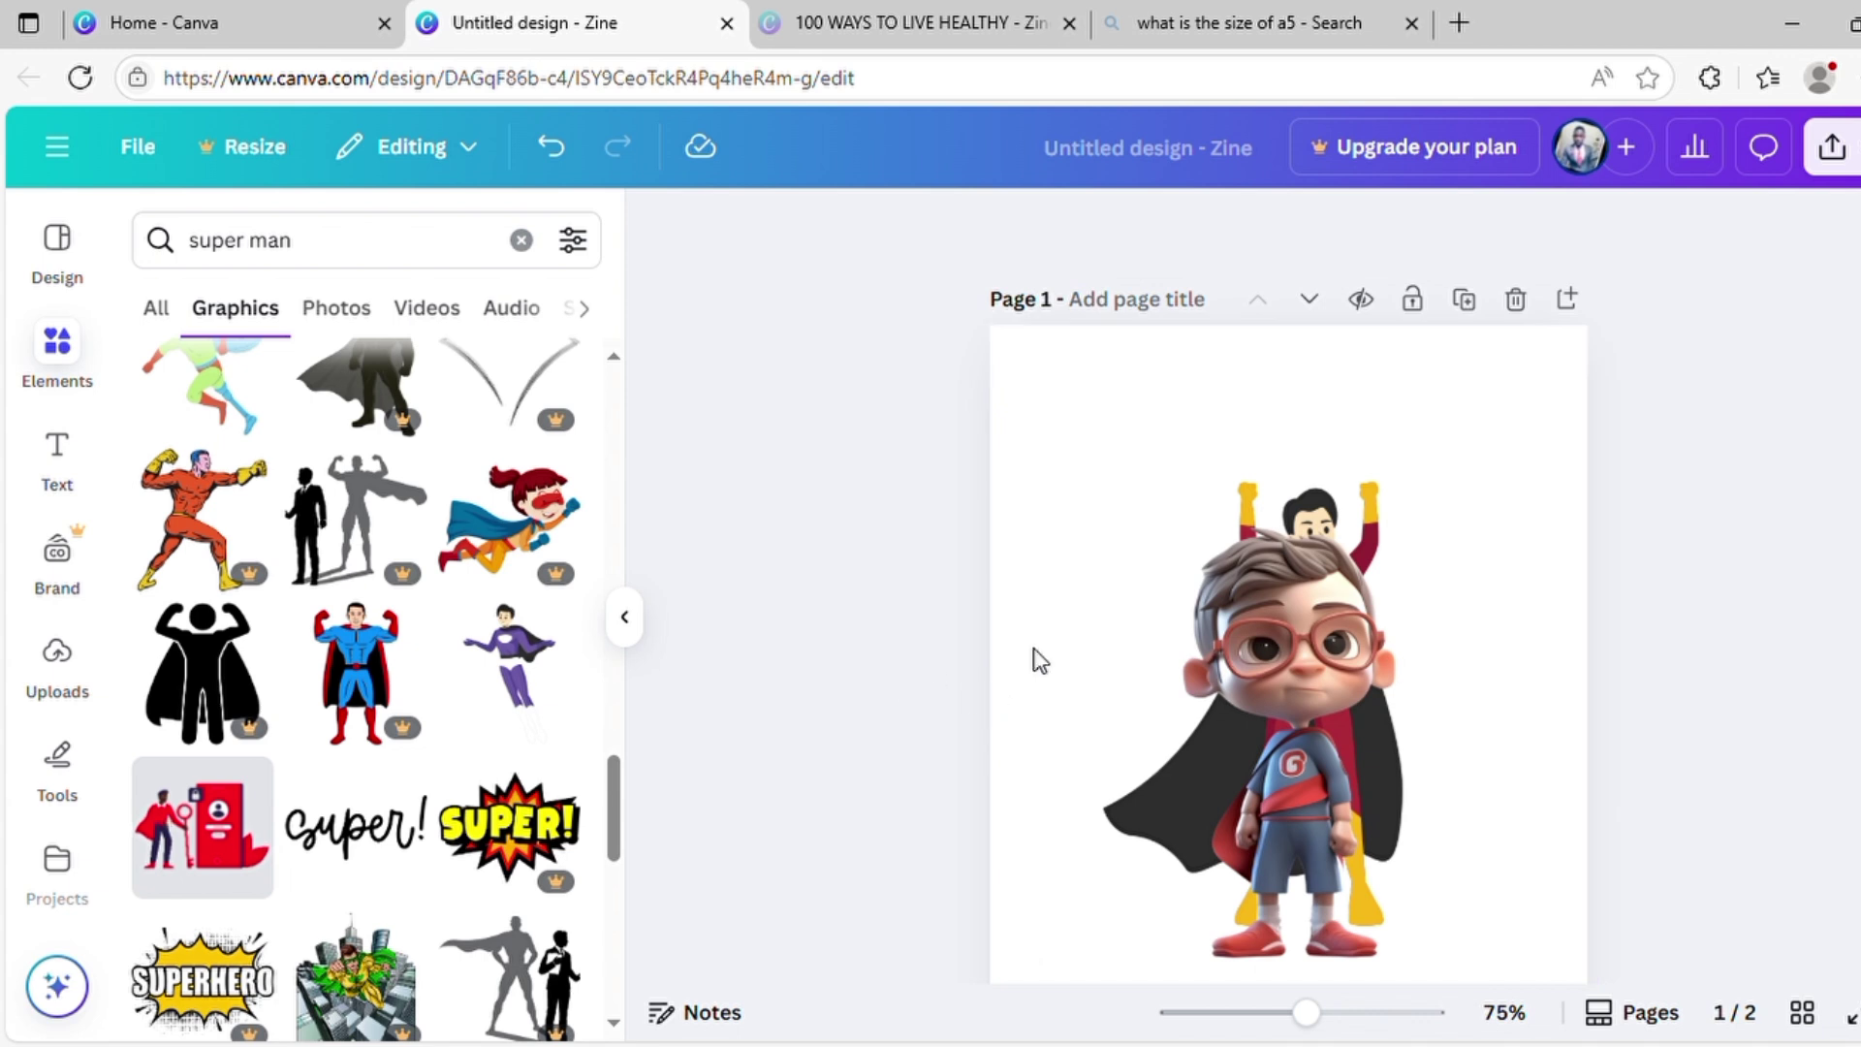
pyautogui.moveTo(1300, 663); pyautogui.dragTo(1129, 663)
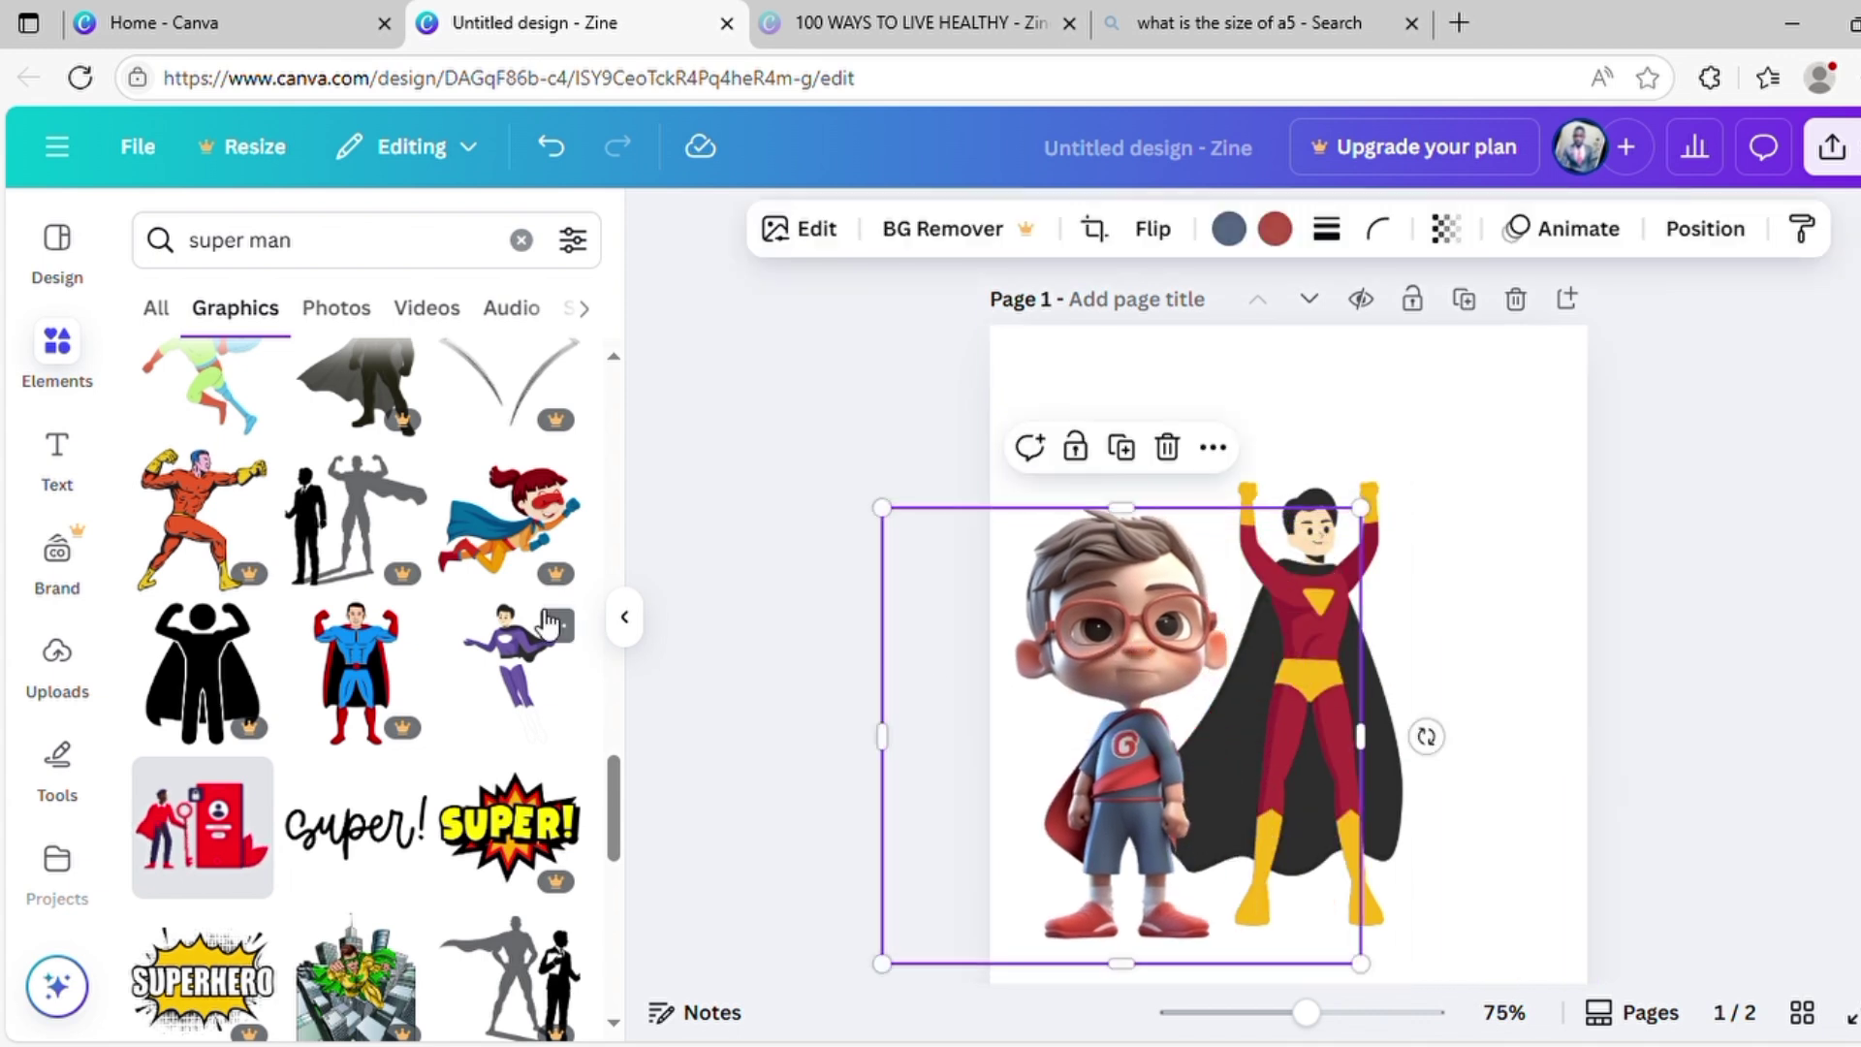
# Add the flying hero in the purple suit to page 1.
pyautogui.scroll(-1, 456, 712)
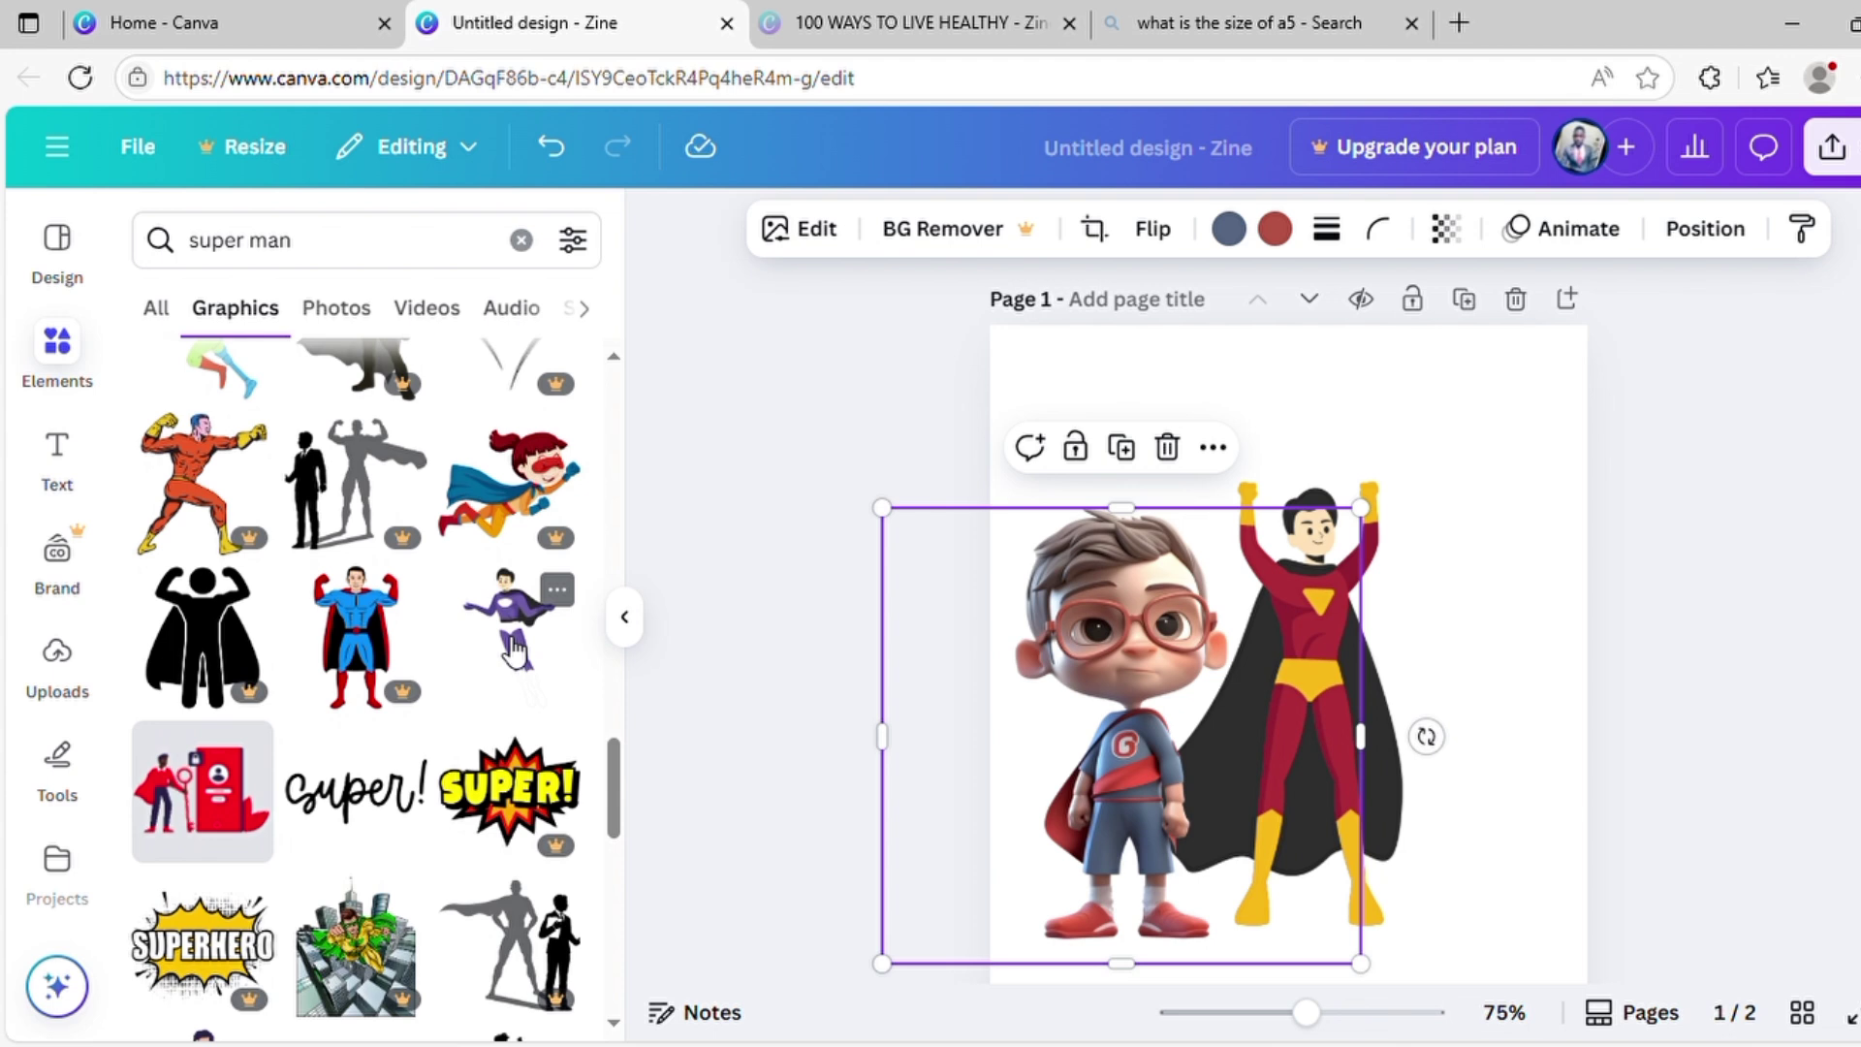
pyautogui.click(514, 651)
pyautogui.scroll(-2, 415, 804)
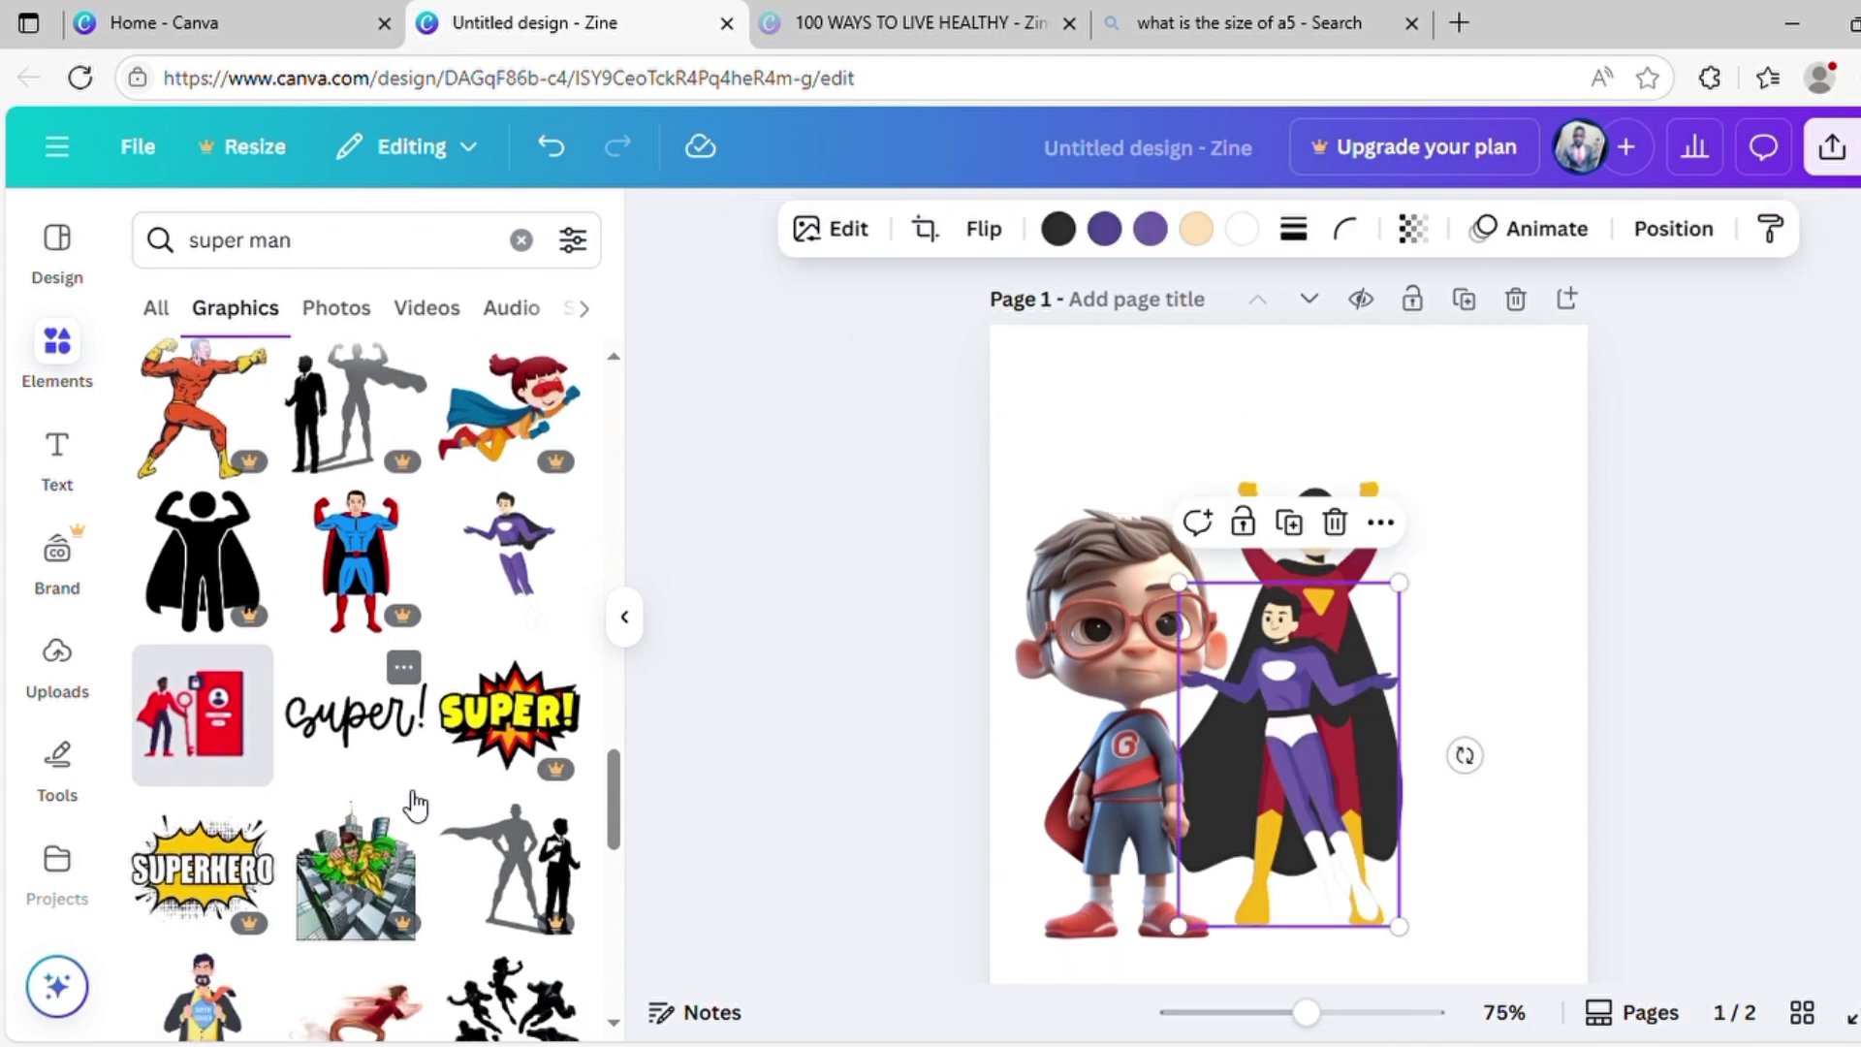
pyautogui.scroll(-10, 415, 804)
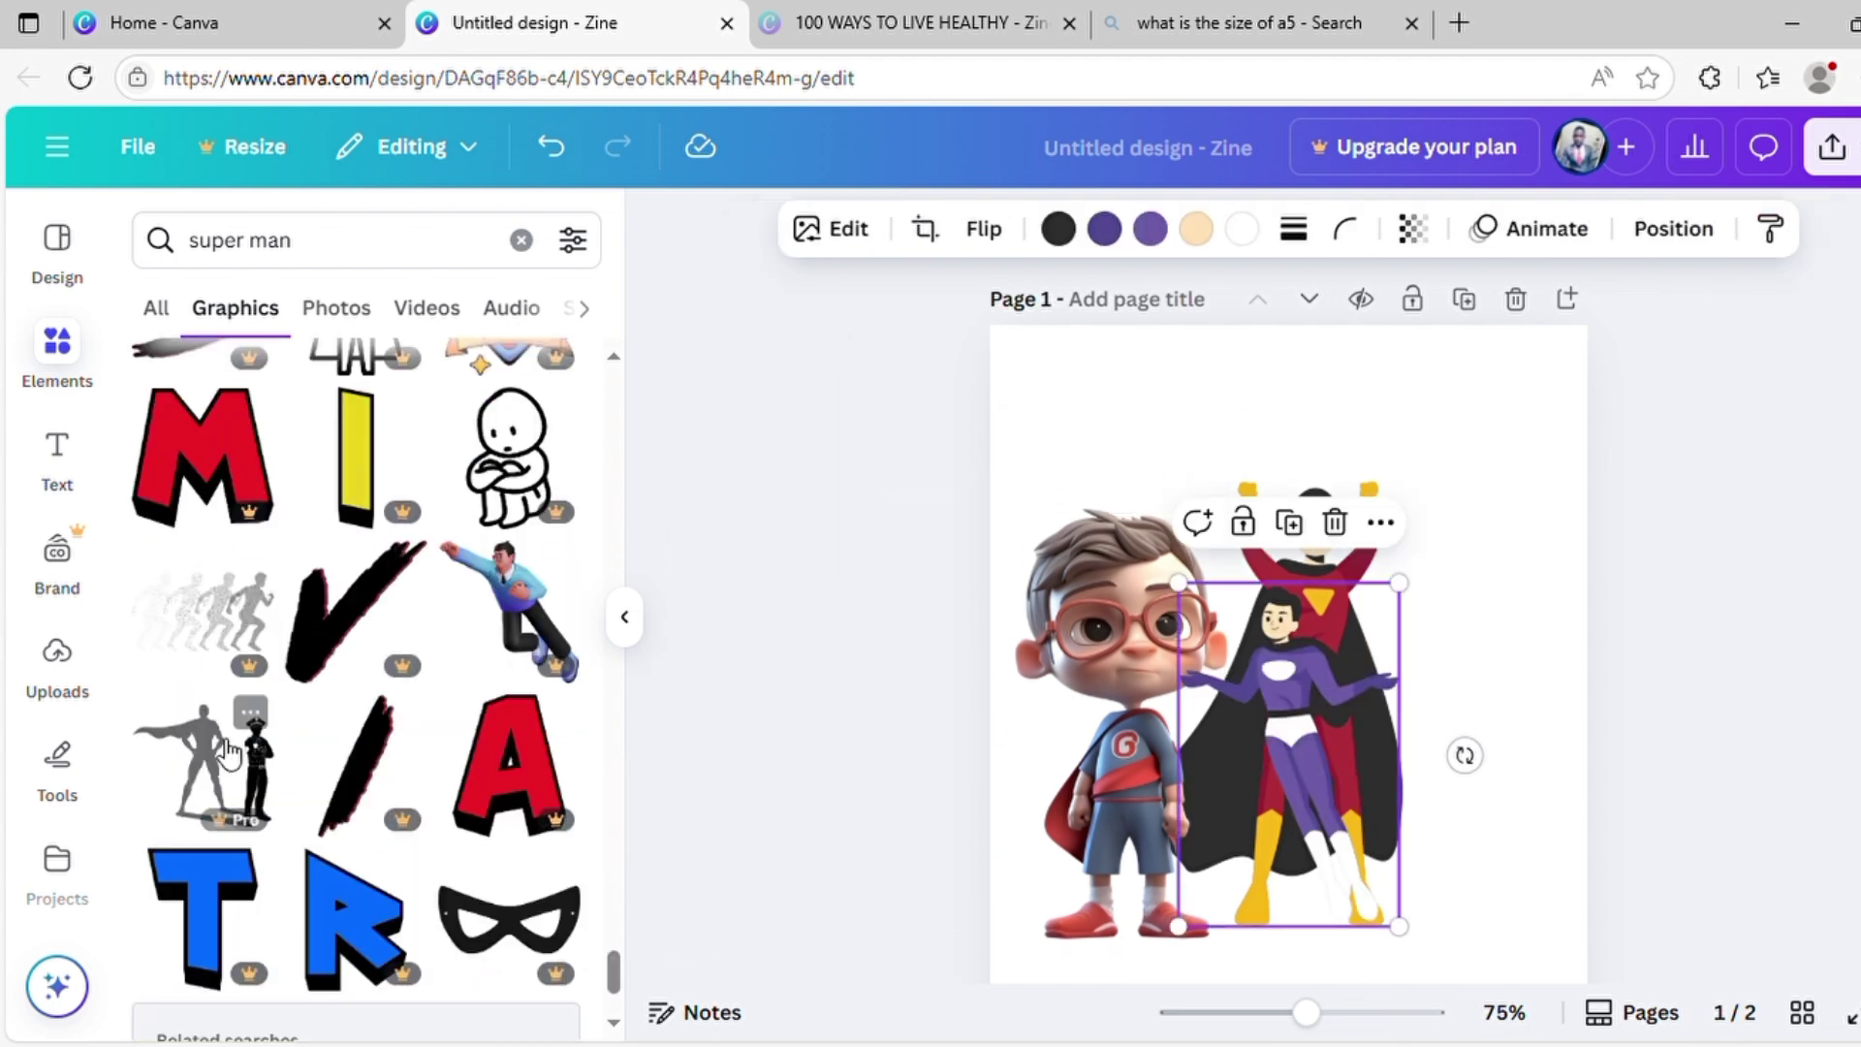
# Add the black "Happy BIRTHDAY" text combination to page 1.
pyautogui.click(64, 456)
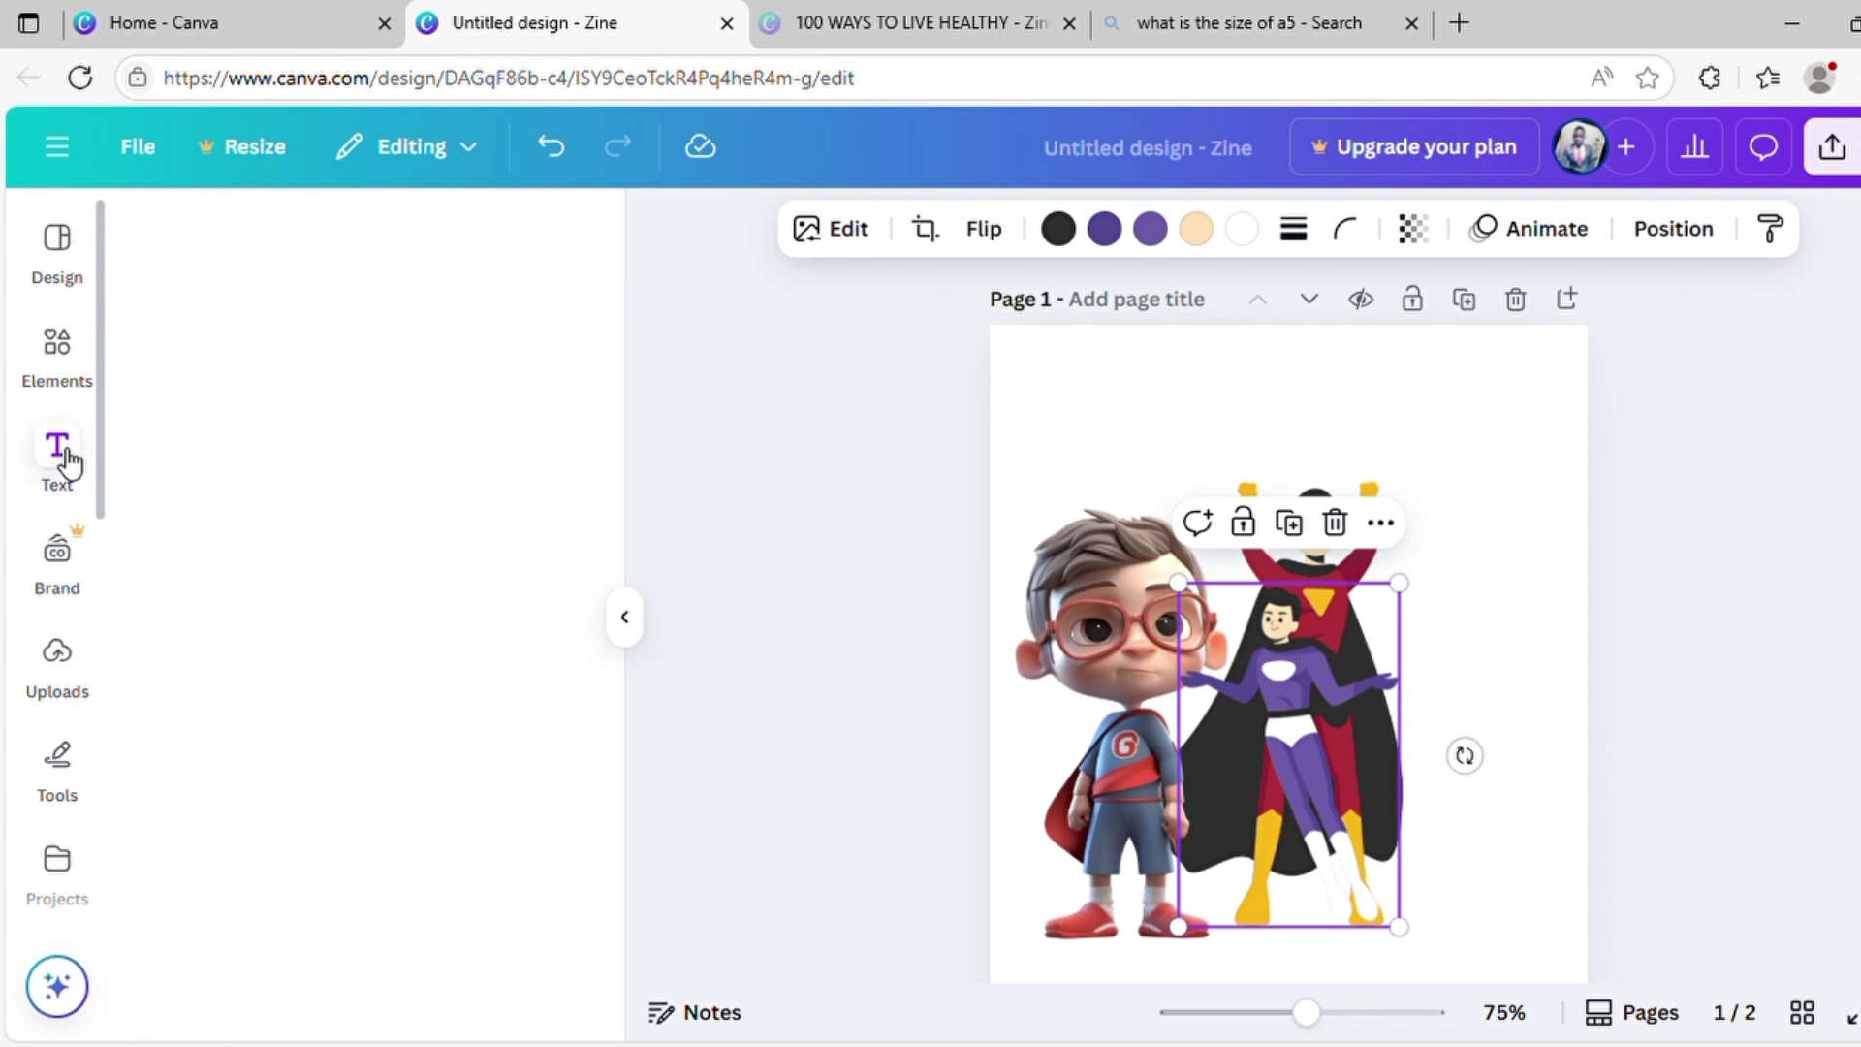
pyautogui.scroll(-3, 299, 665)
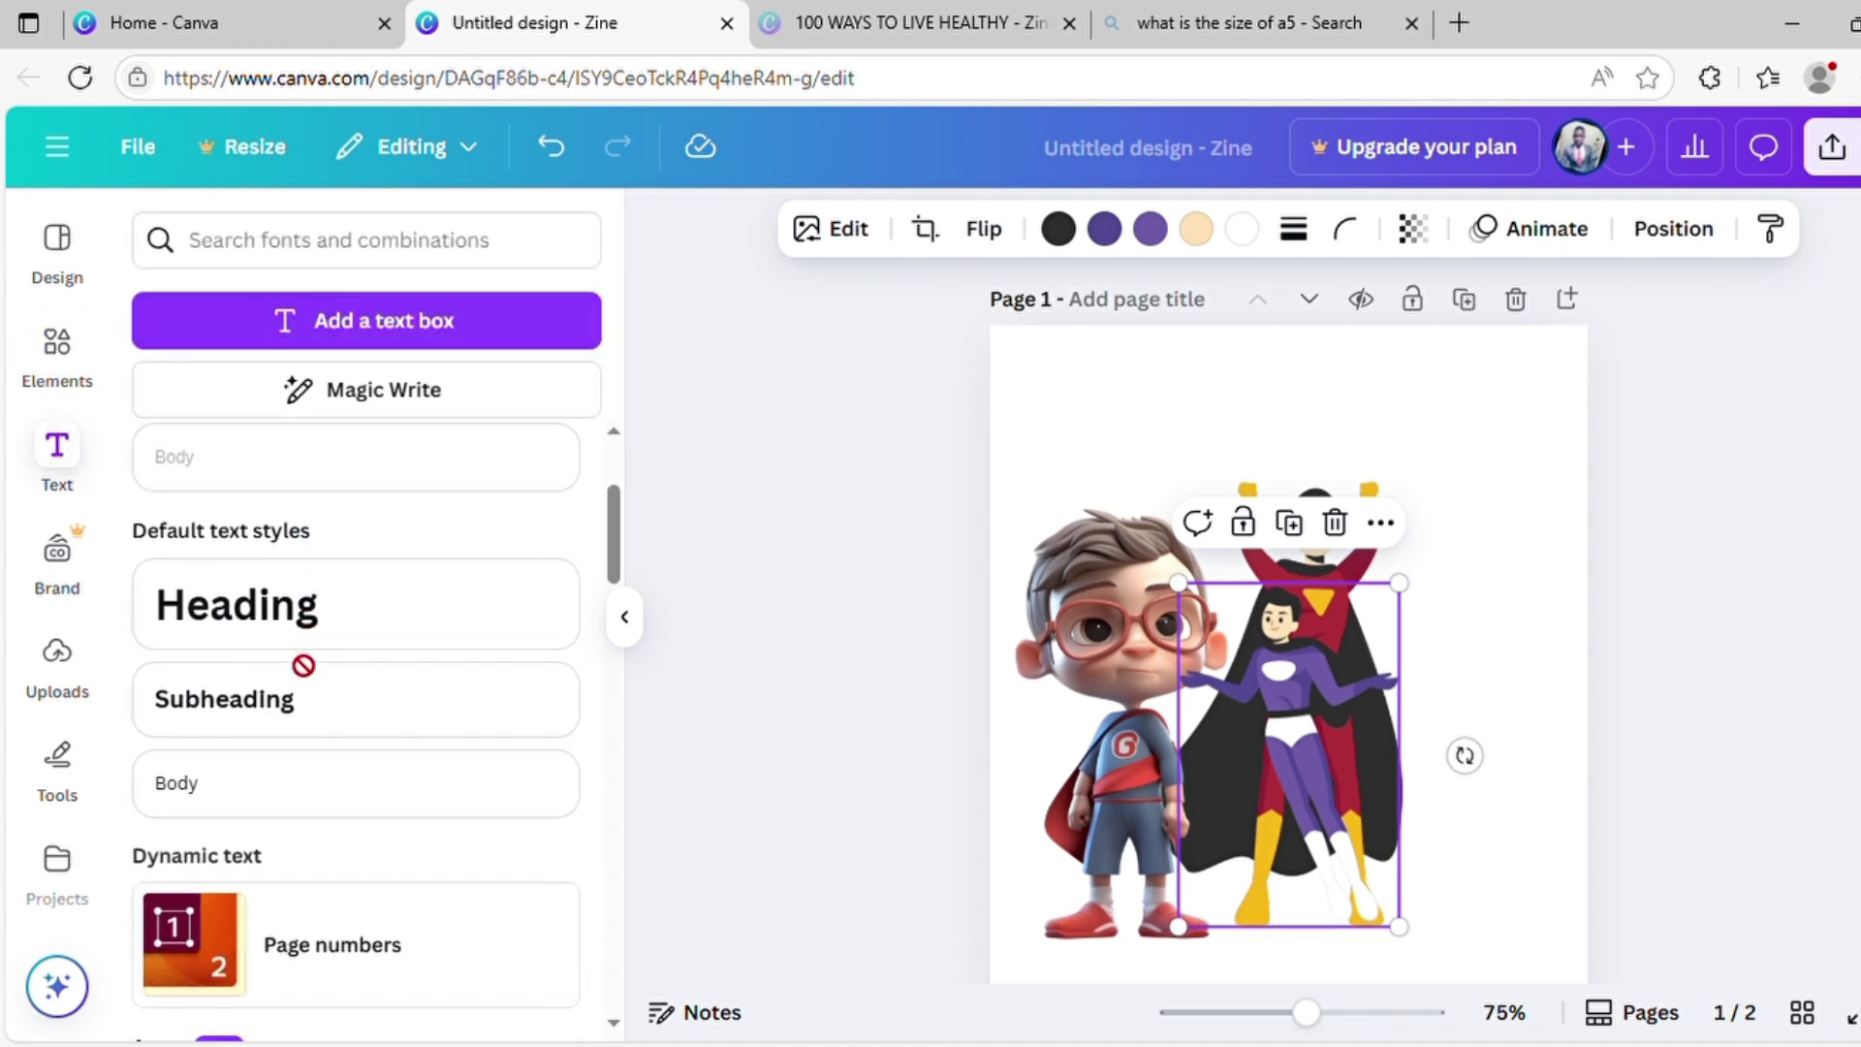
pyautogui.scroll(-8, 304, 665)
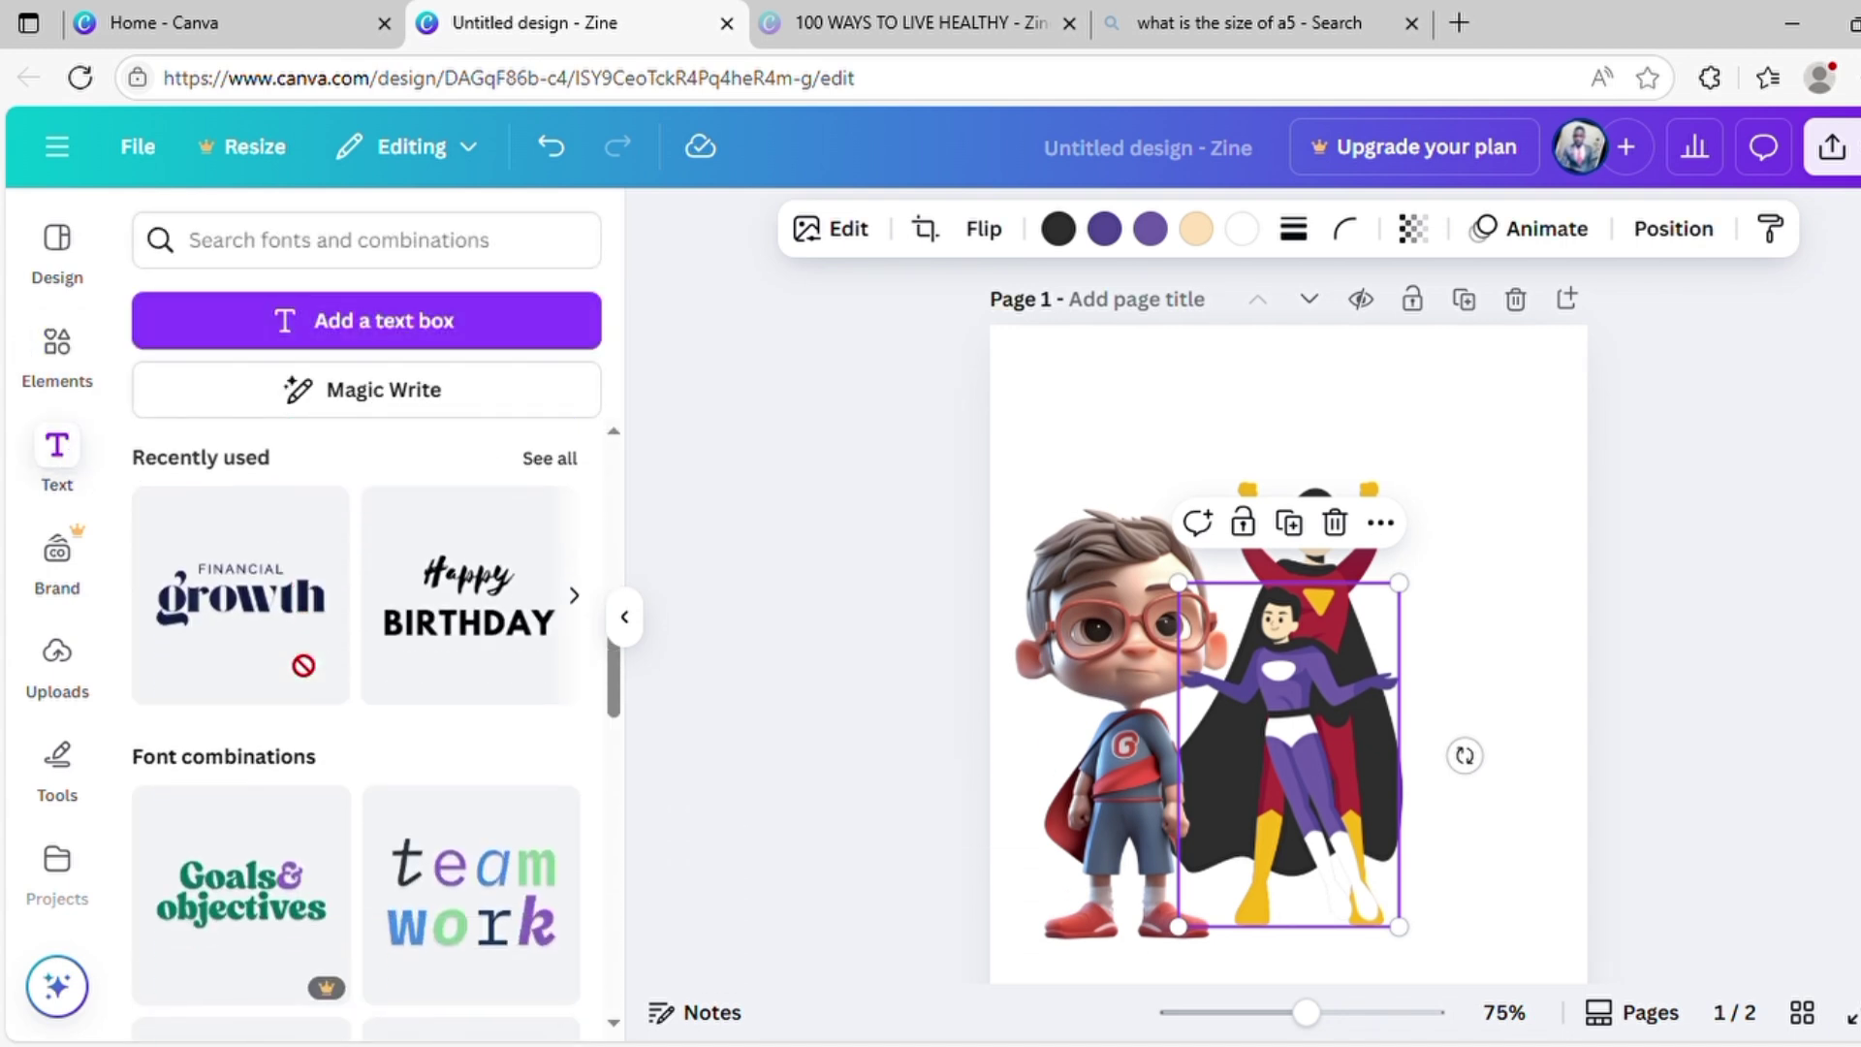
pyautogui.click(469, 595)
# Place the "Spring vibes" text combination in the upper left of page 1, tilted slightly counterclockwise.
pyautogui.scroll(-5, 357, 814)
pyautogui.moveTo(240, 814); pyautogui.dragTo(1200, 729)
pyautogui.moveTo(1329, 747); pyautogui.dragTo(1275, 452)
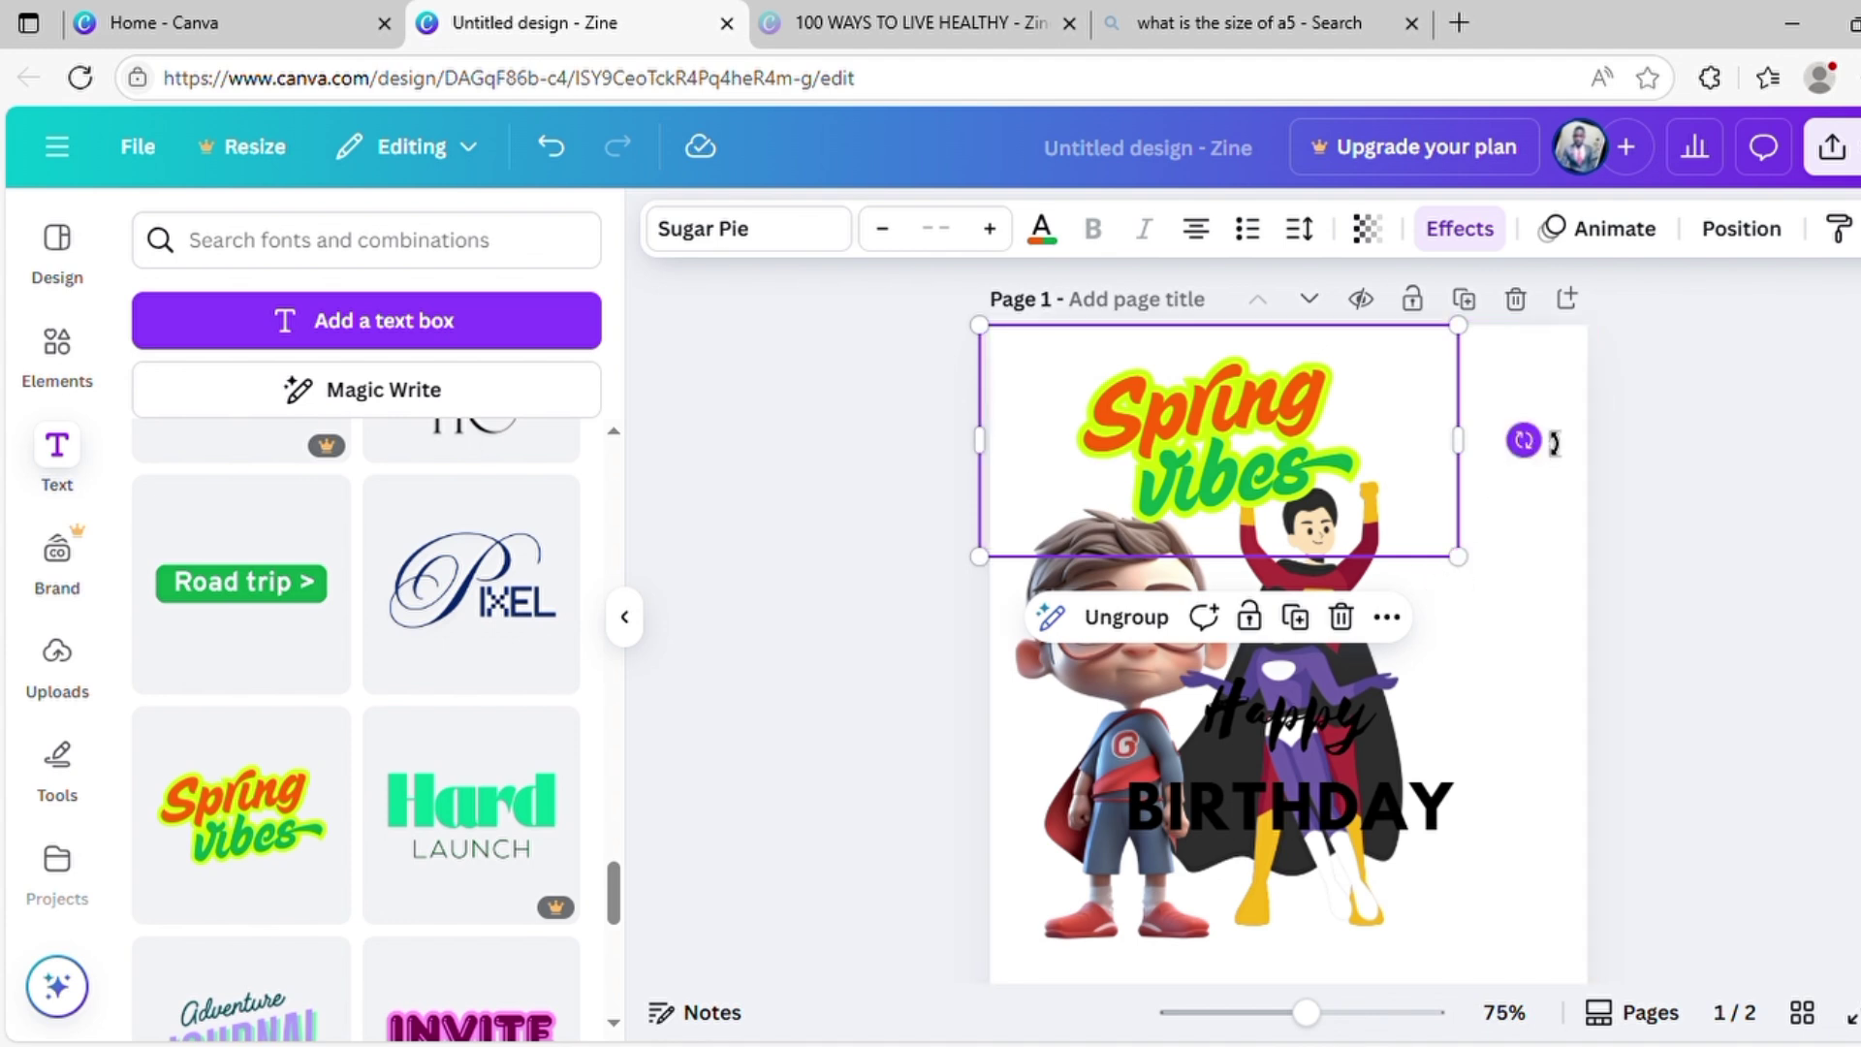
pyautogui.moveTo(1550, 442); pyautogui.dragTo(1532, 373)
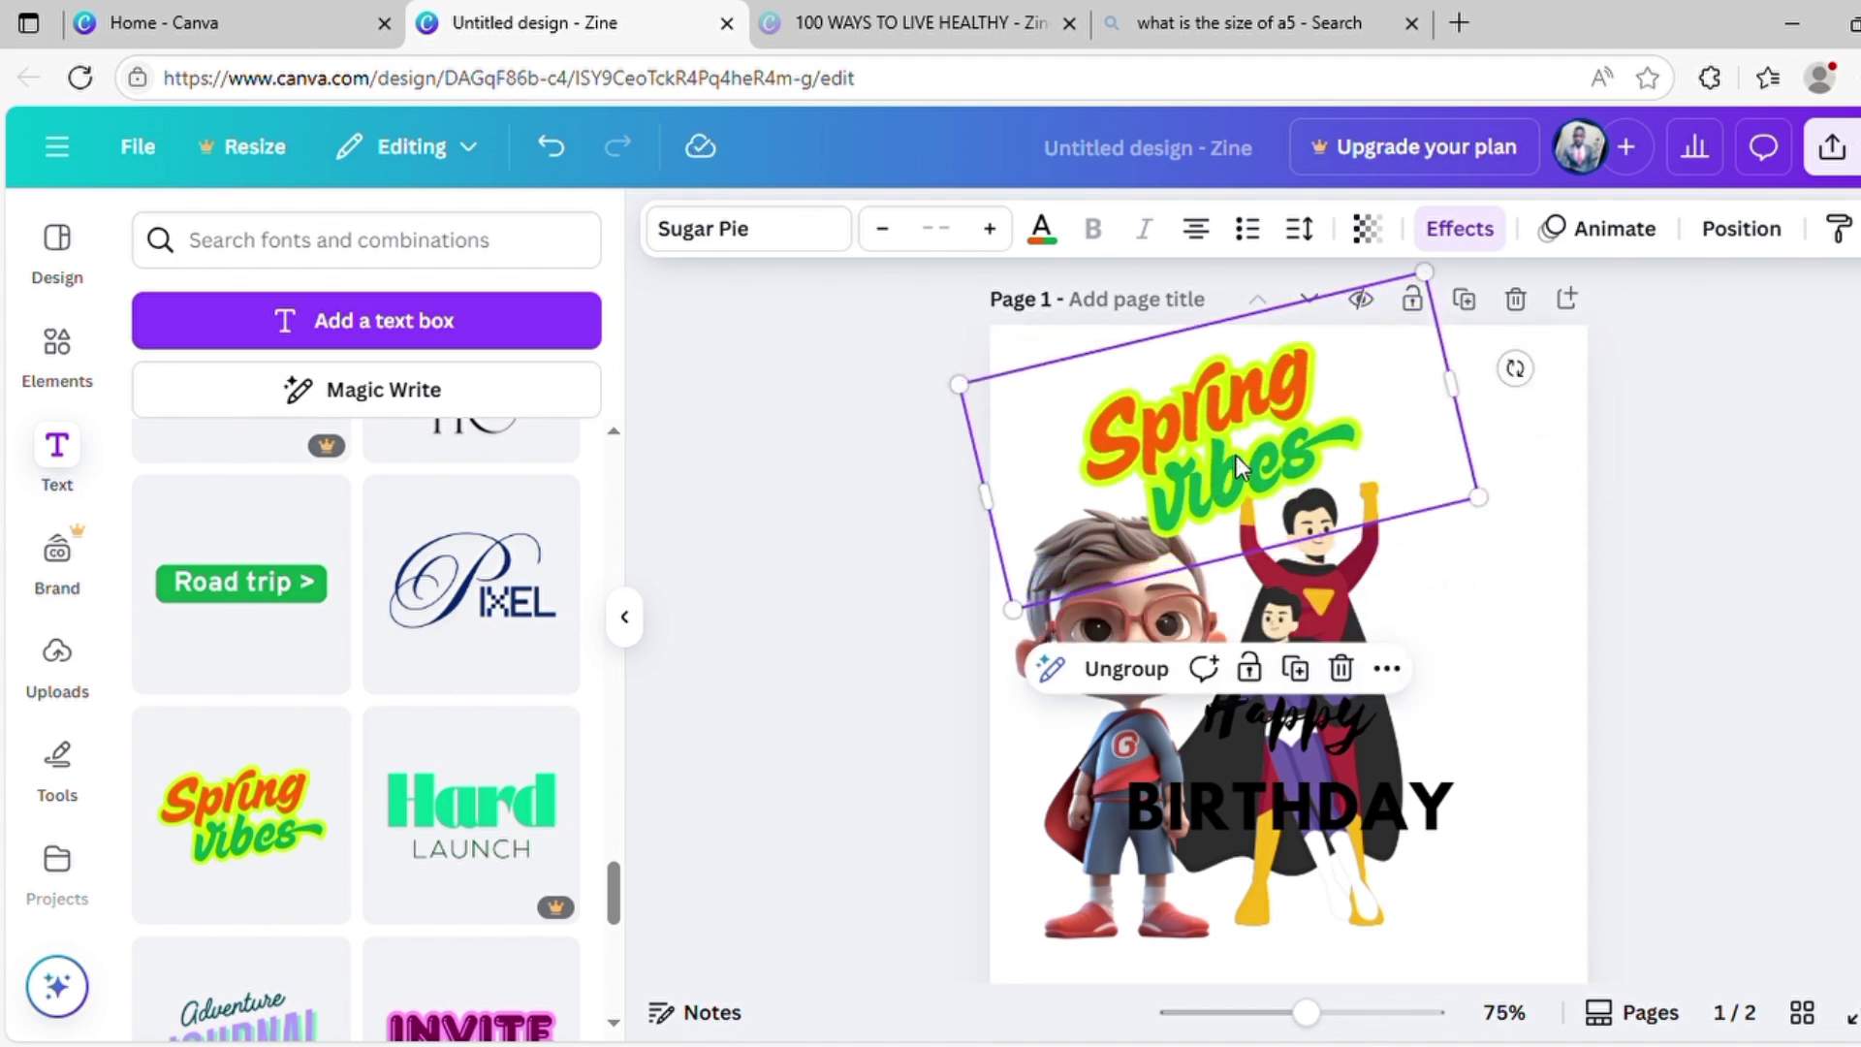
pyautogui.moveTo(1235, 455); pyautogui.dragTo(1165, 454)
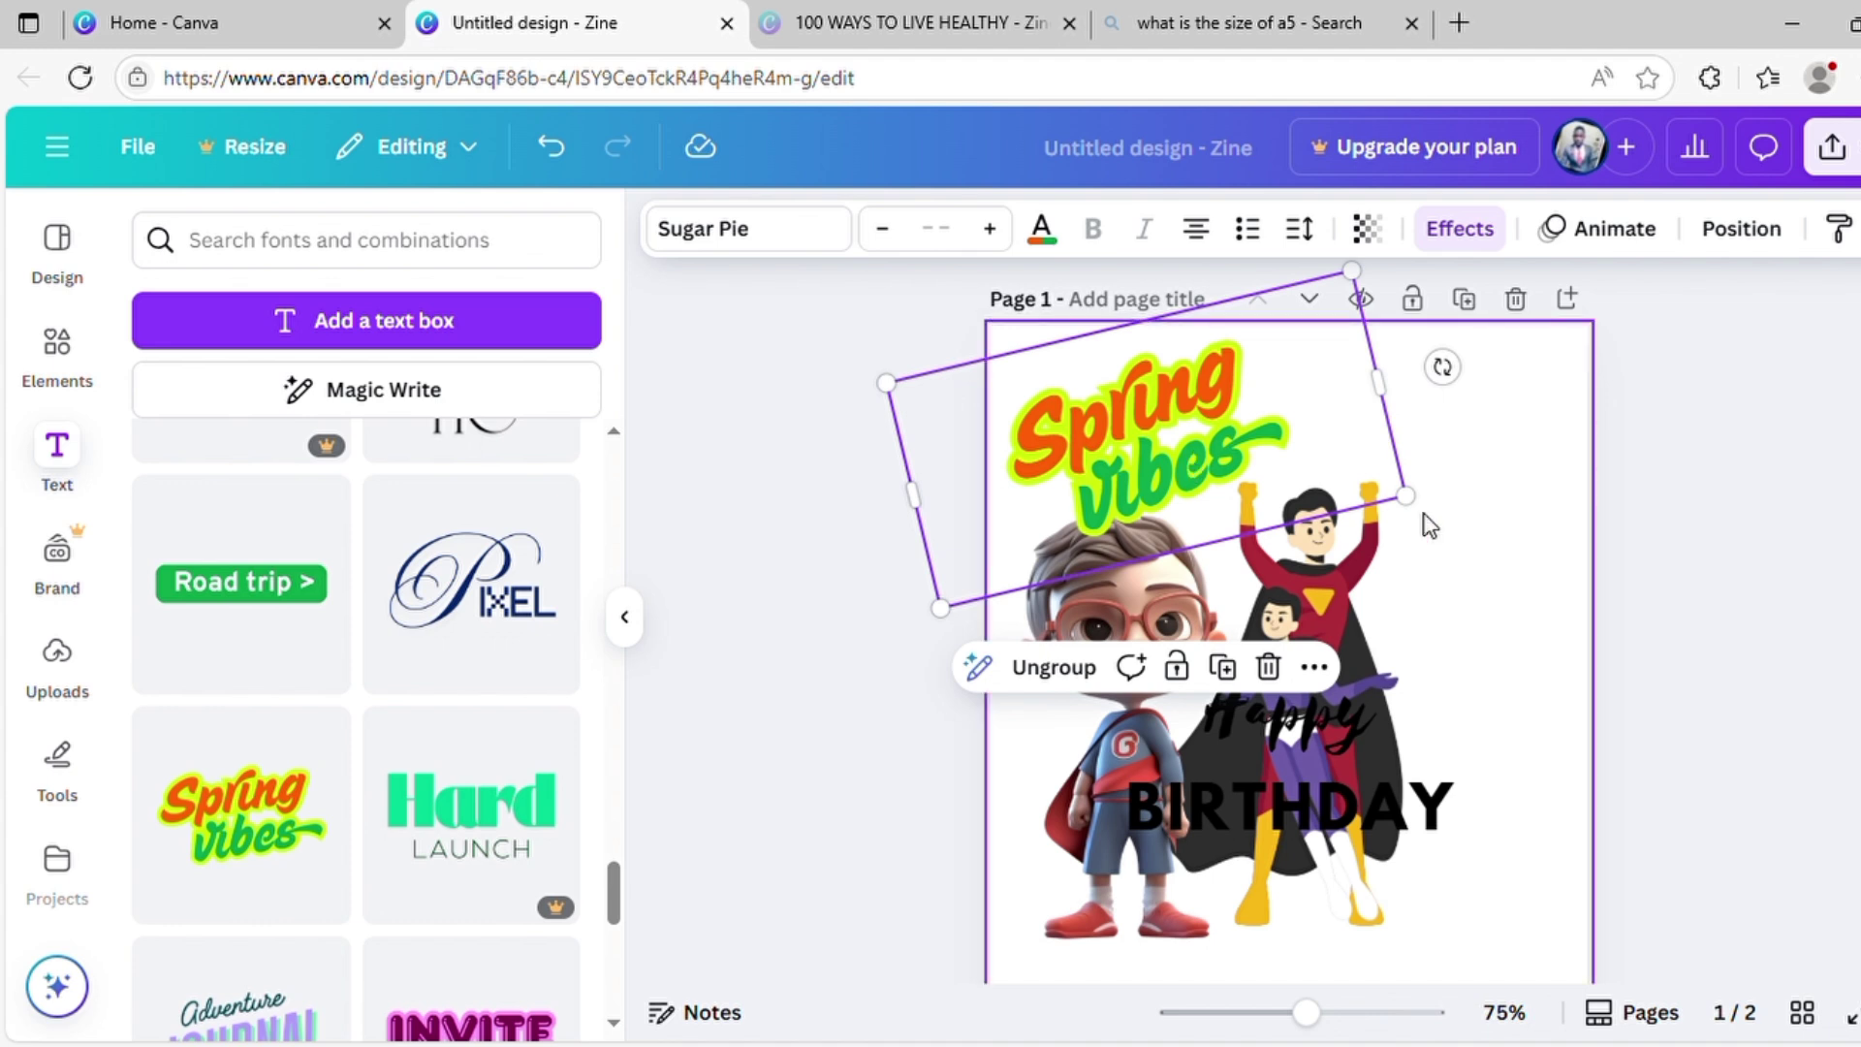
# Replace the word "Spring" in the tilted title with "My first".
pyautogui.click(1218, 410)
pyautogui.doubleClick(1202, 407)
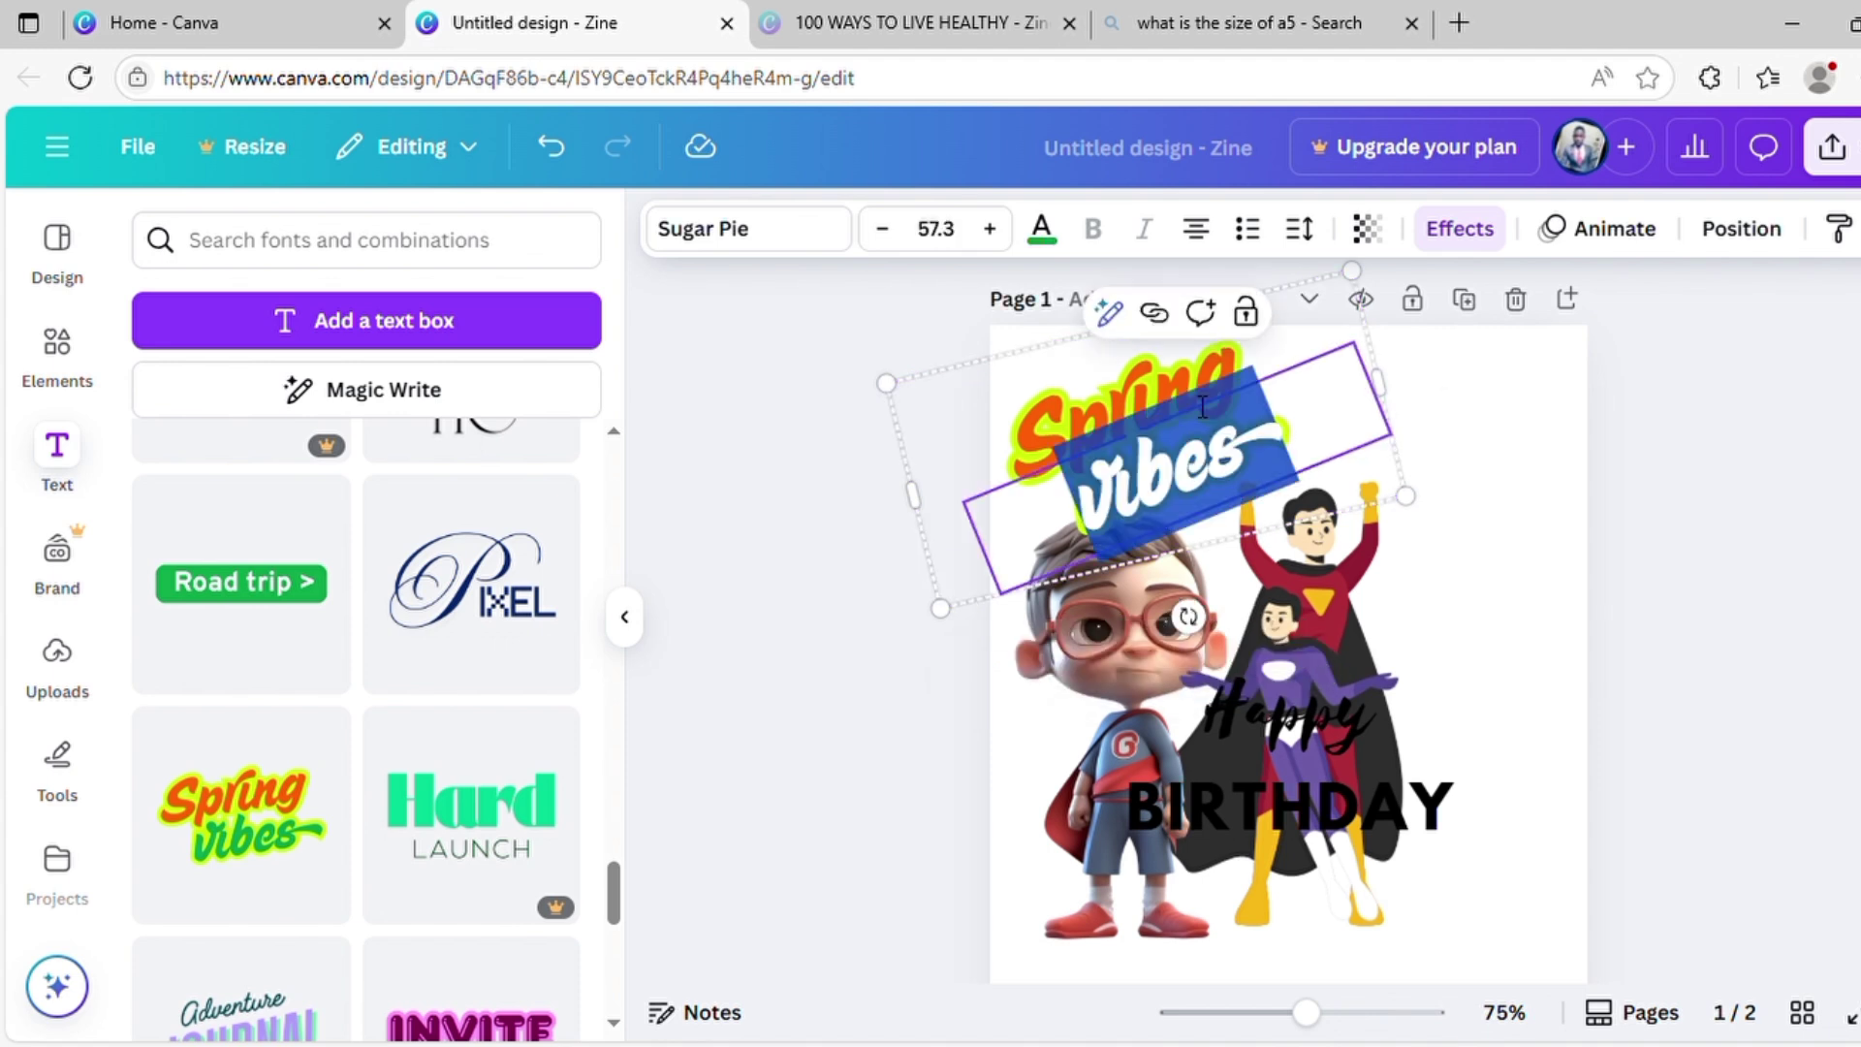
pyautogui.click(1138, 397)
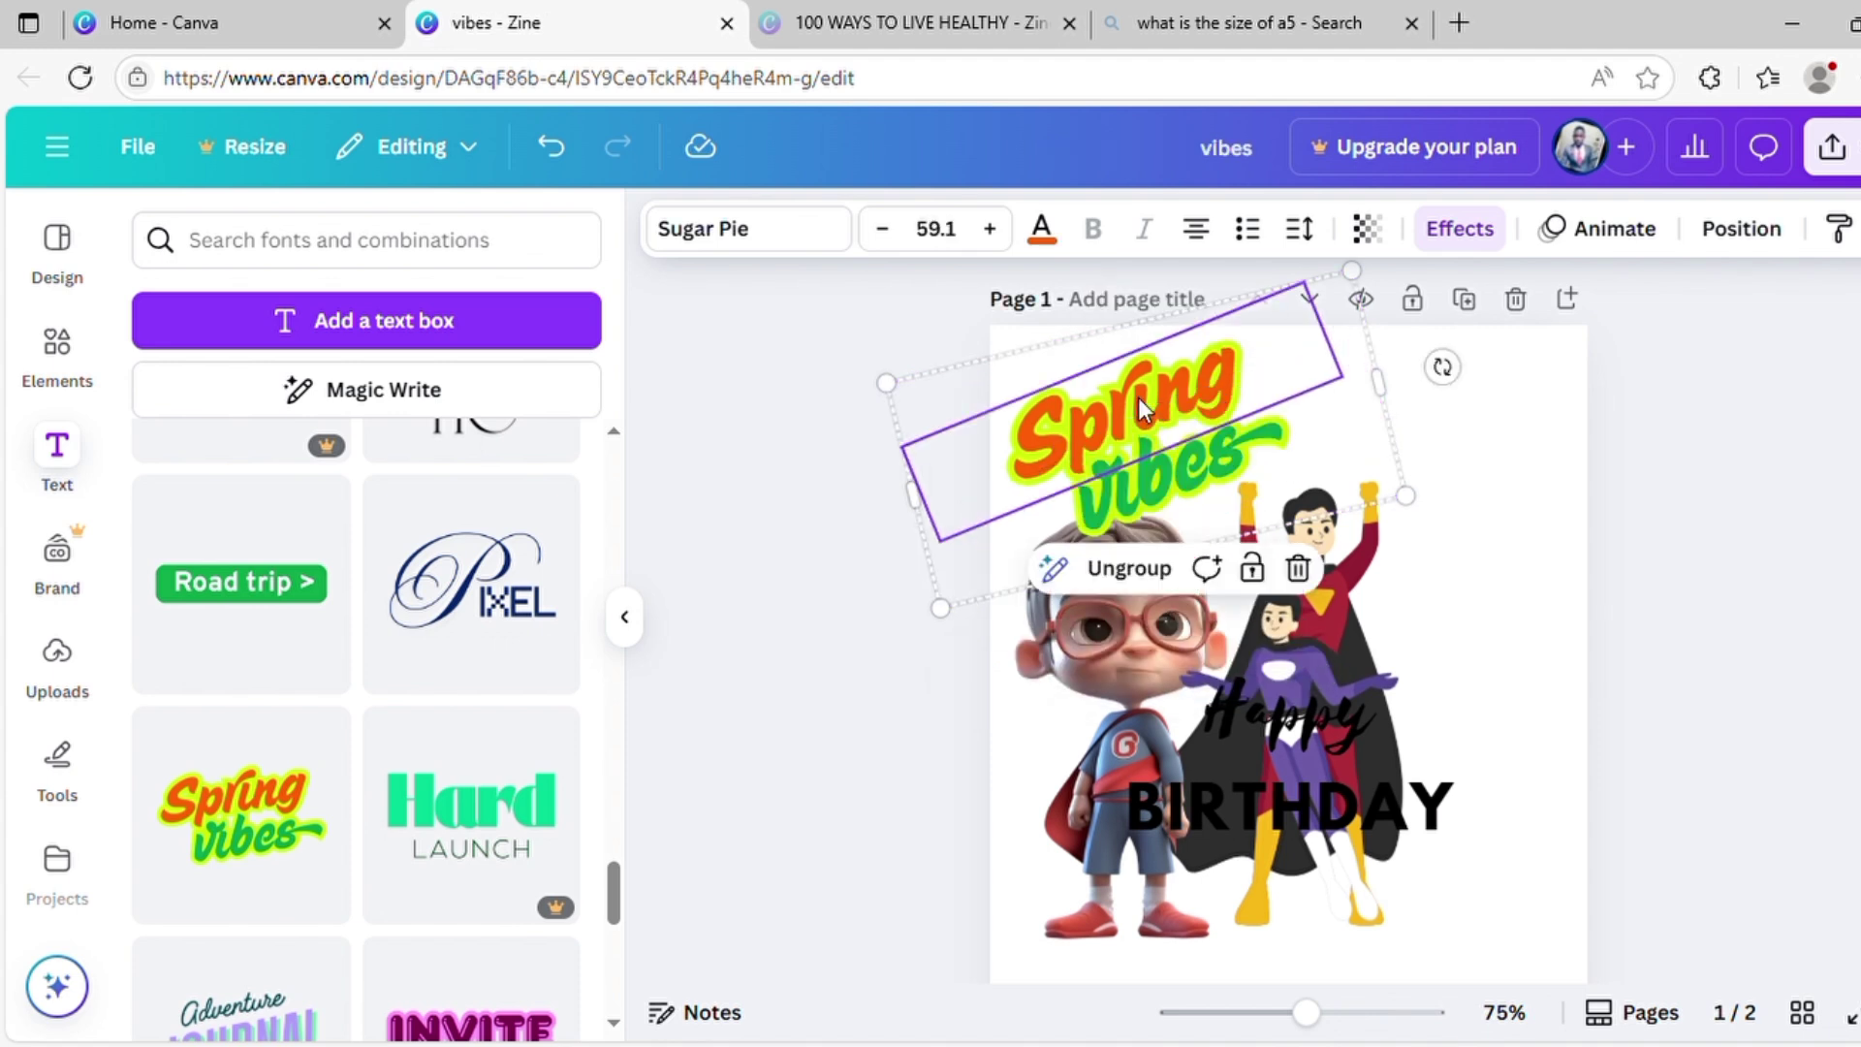
pyautogui.doubleClick(1110, 436)
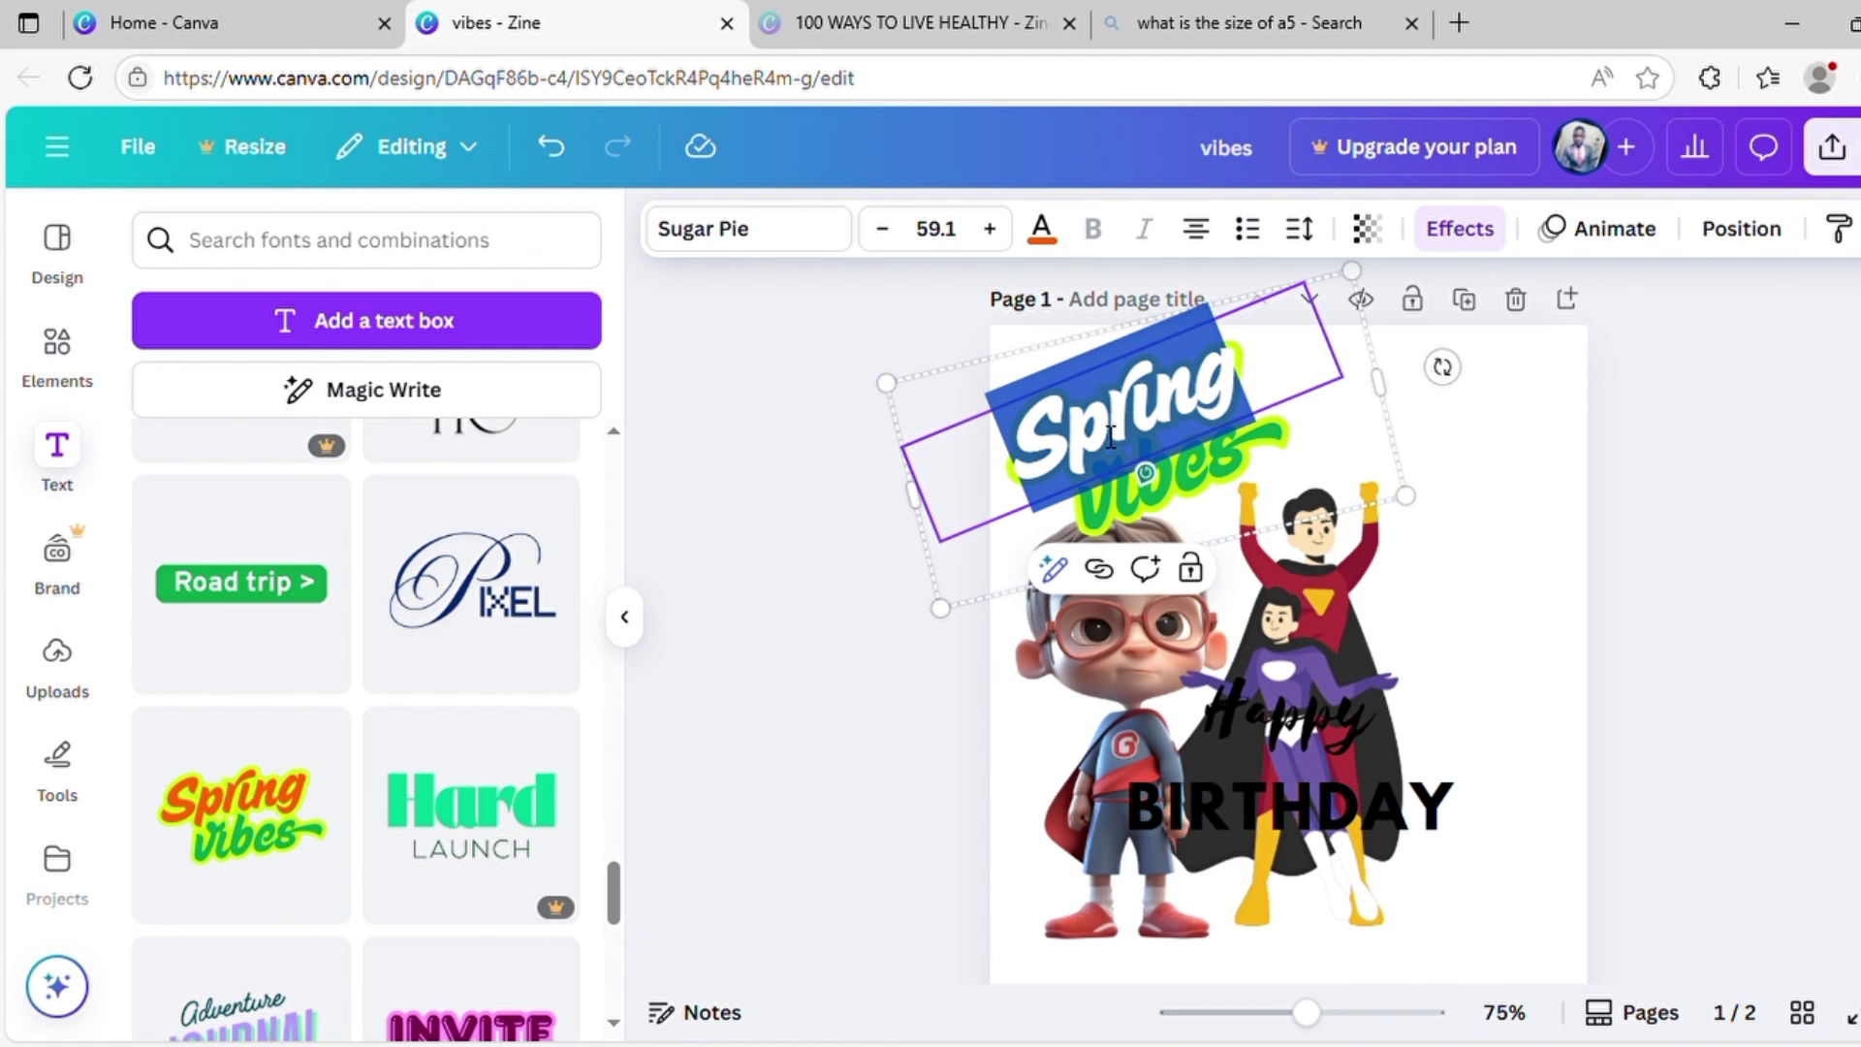
pyautogui.write('m')
pyautogui.click(1435, 446)
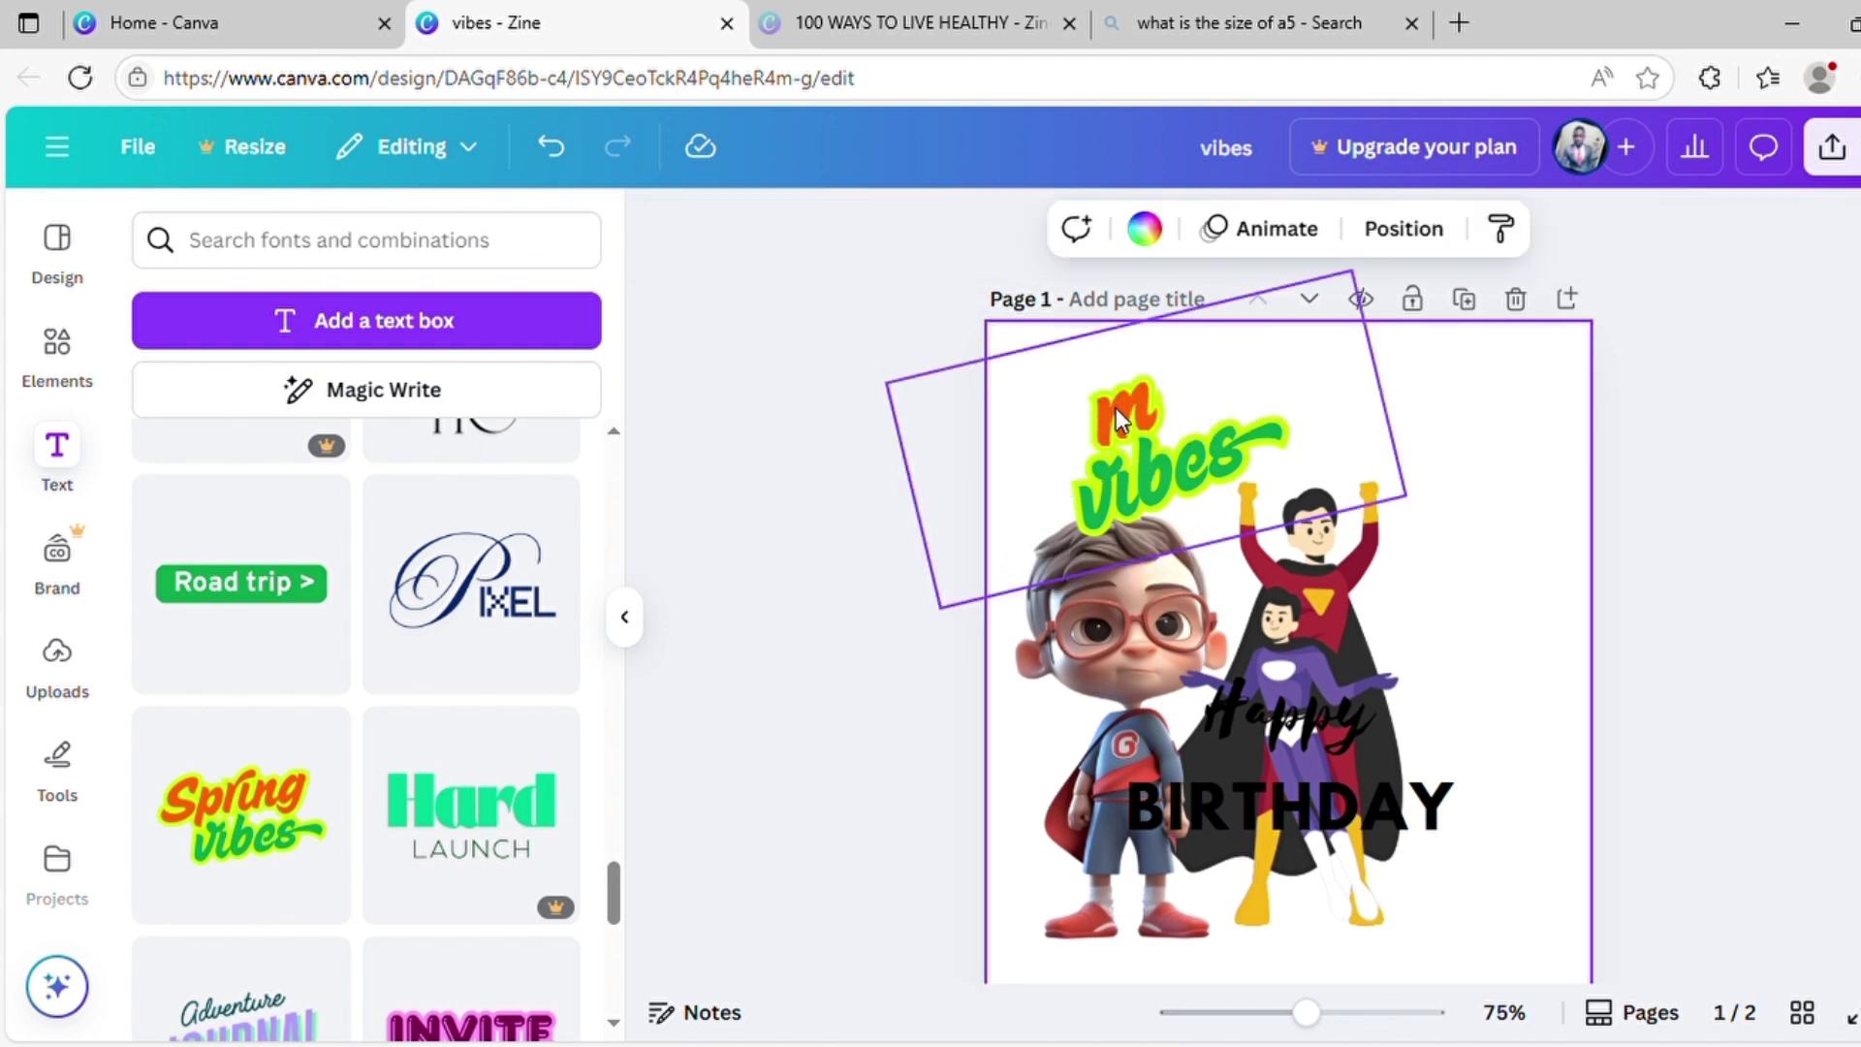
pyautogui.click(1114, 409)
pyautogui.click(1129, 420)
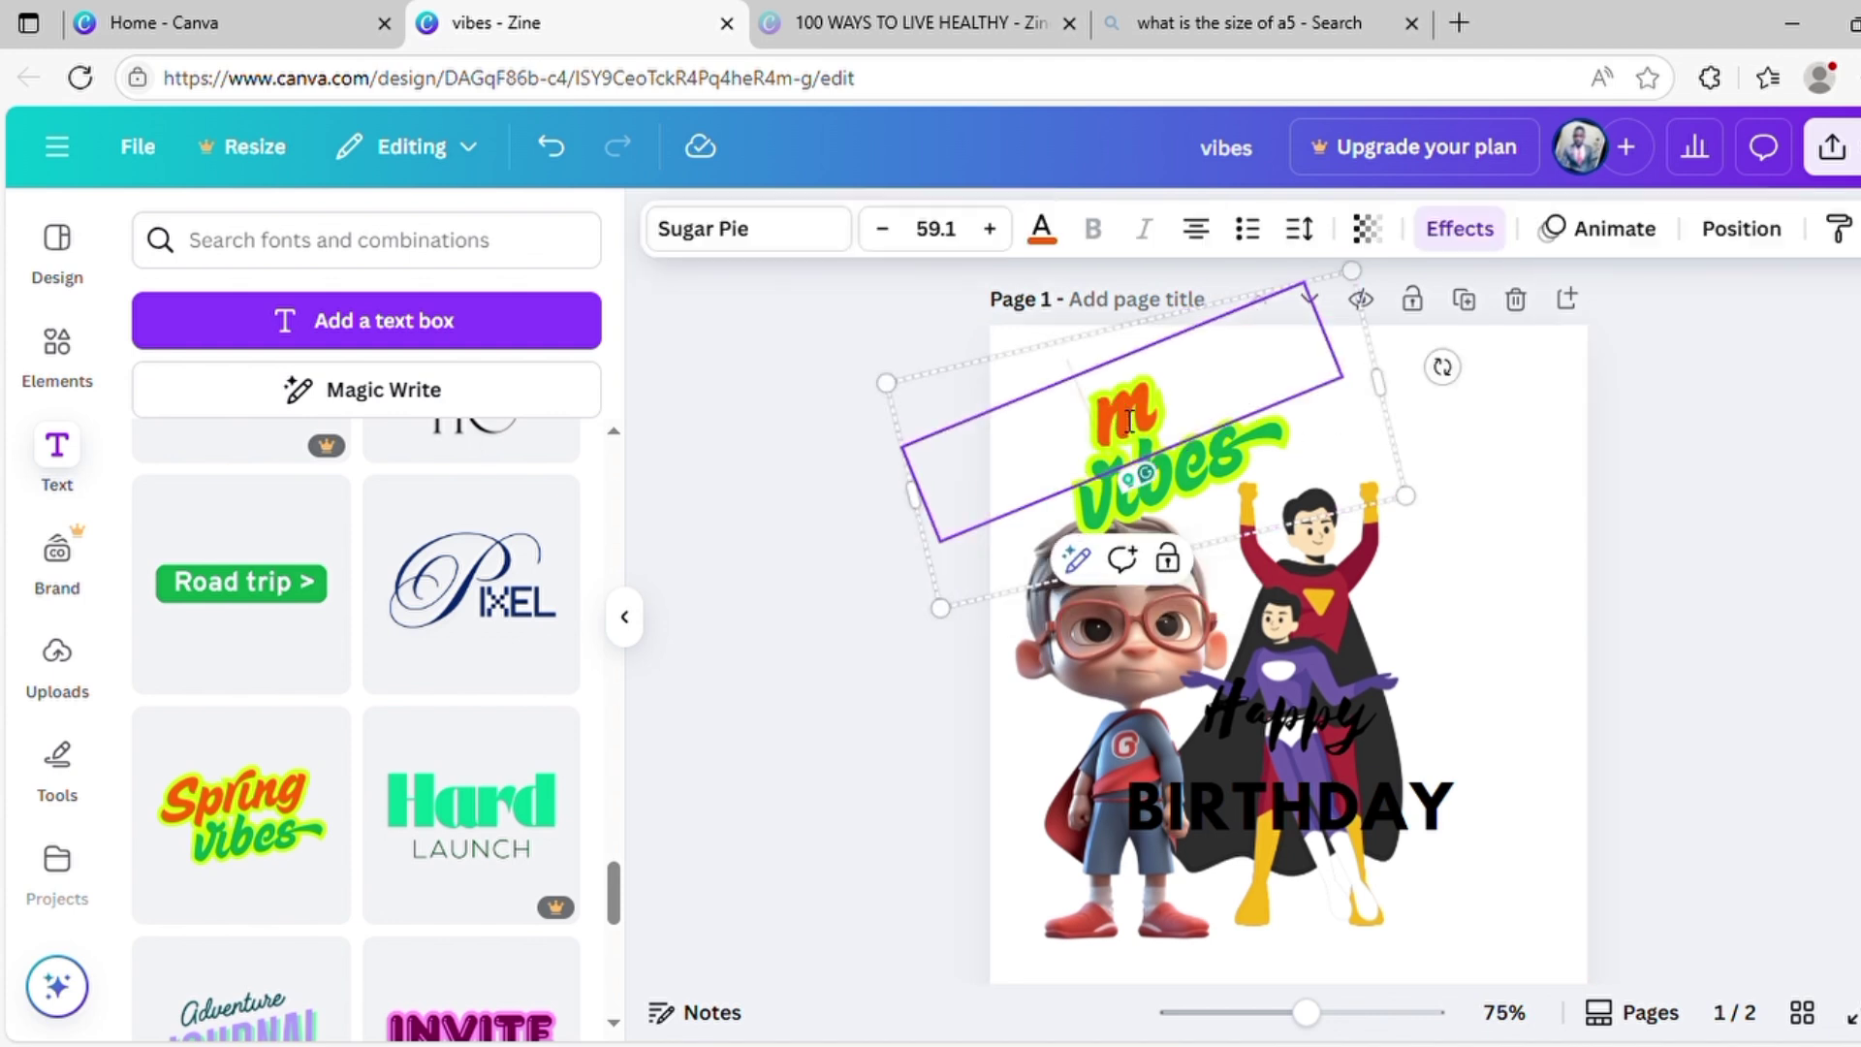
pyautogui.doubleClick(1129, 419)
pyautogui.write('My')
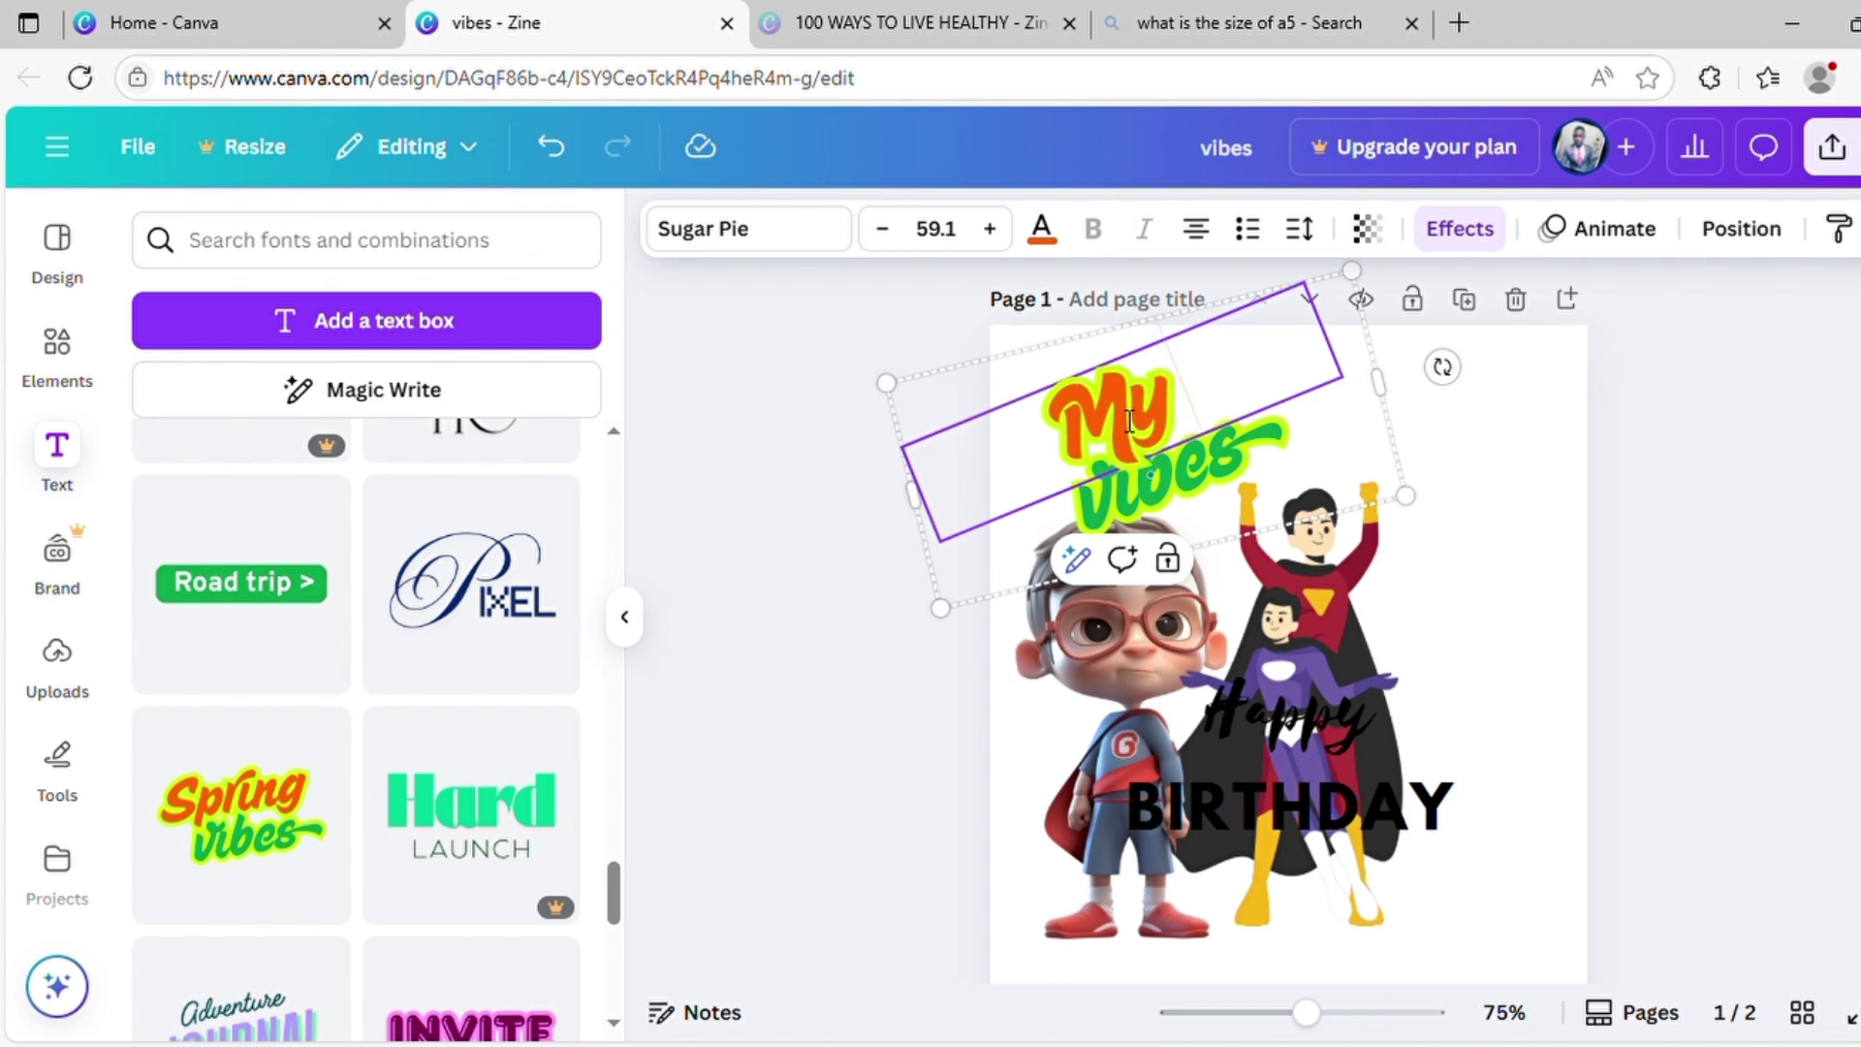
pyautogui.write(' first')
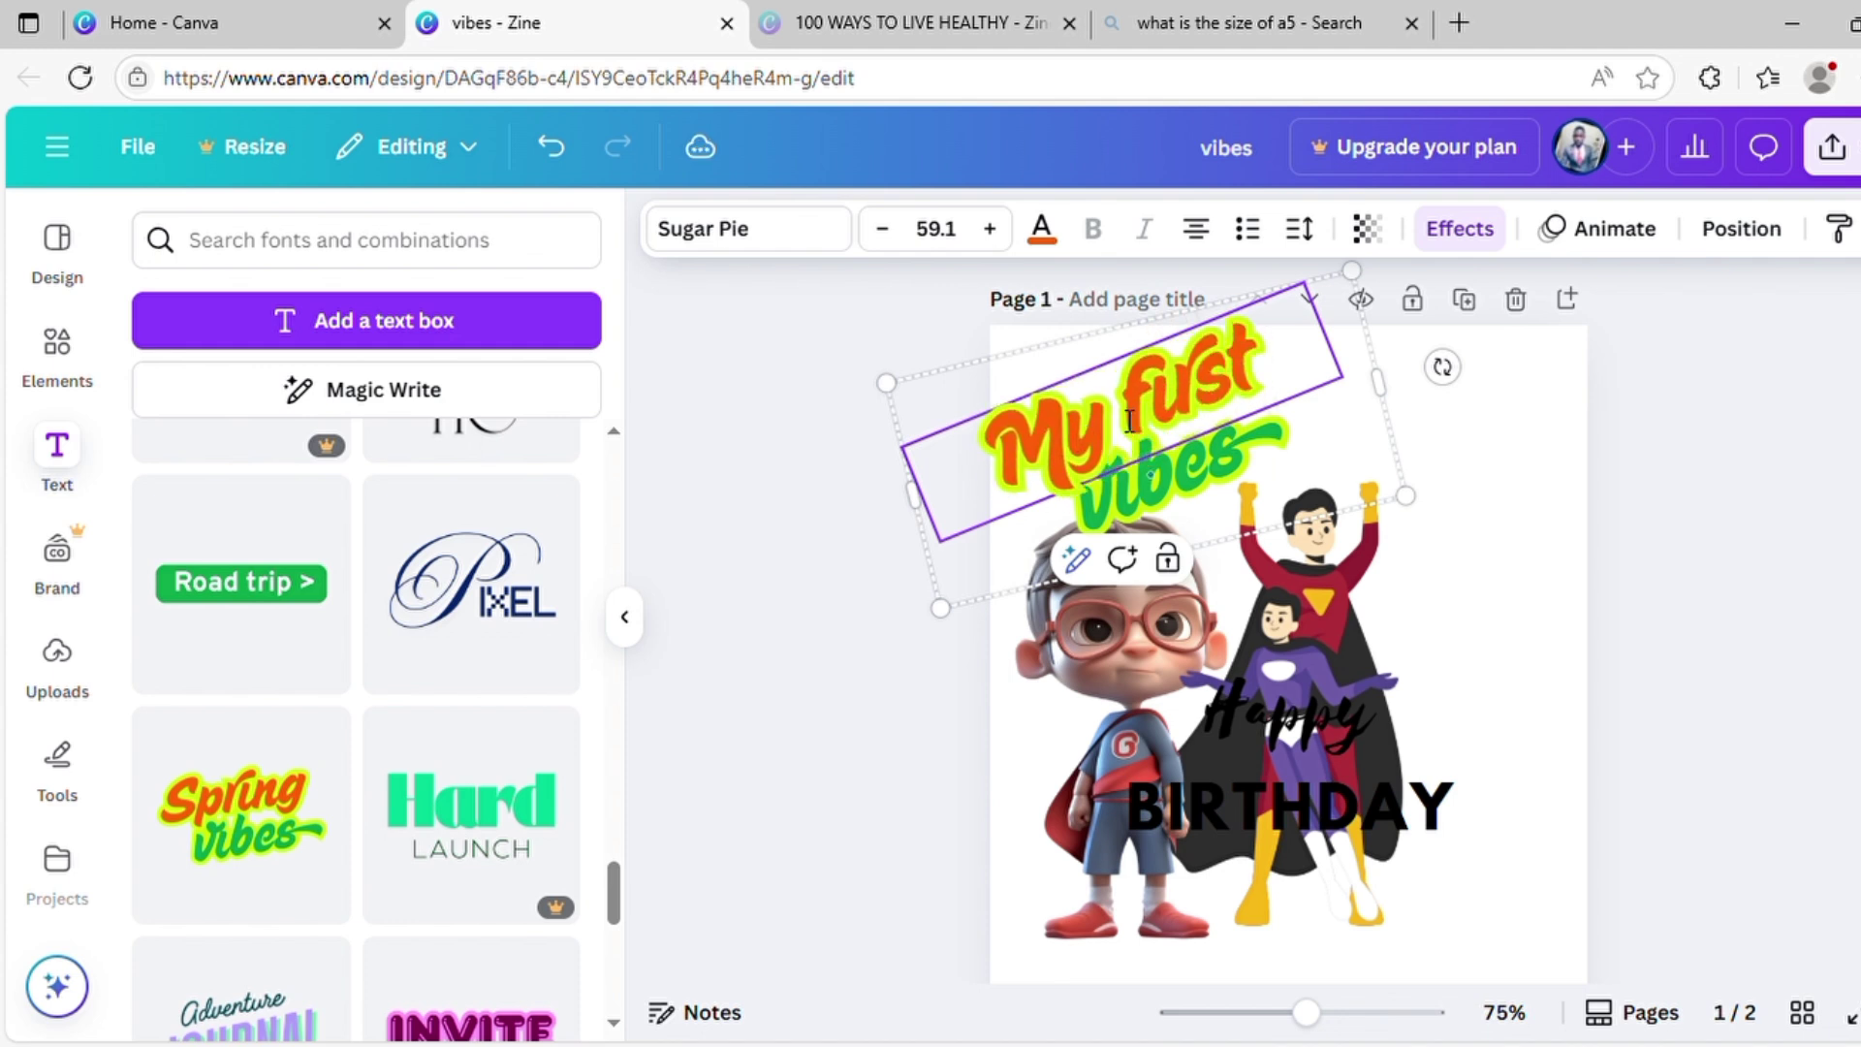
# Replace the word "vibes" in the tilted title with "Comic".
pyautogui.click(1137, 509)
pyautogui.doubleClick(1137, 510)
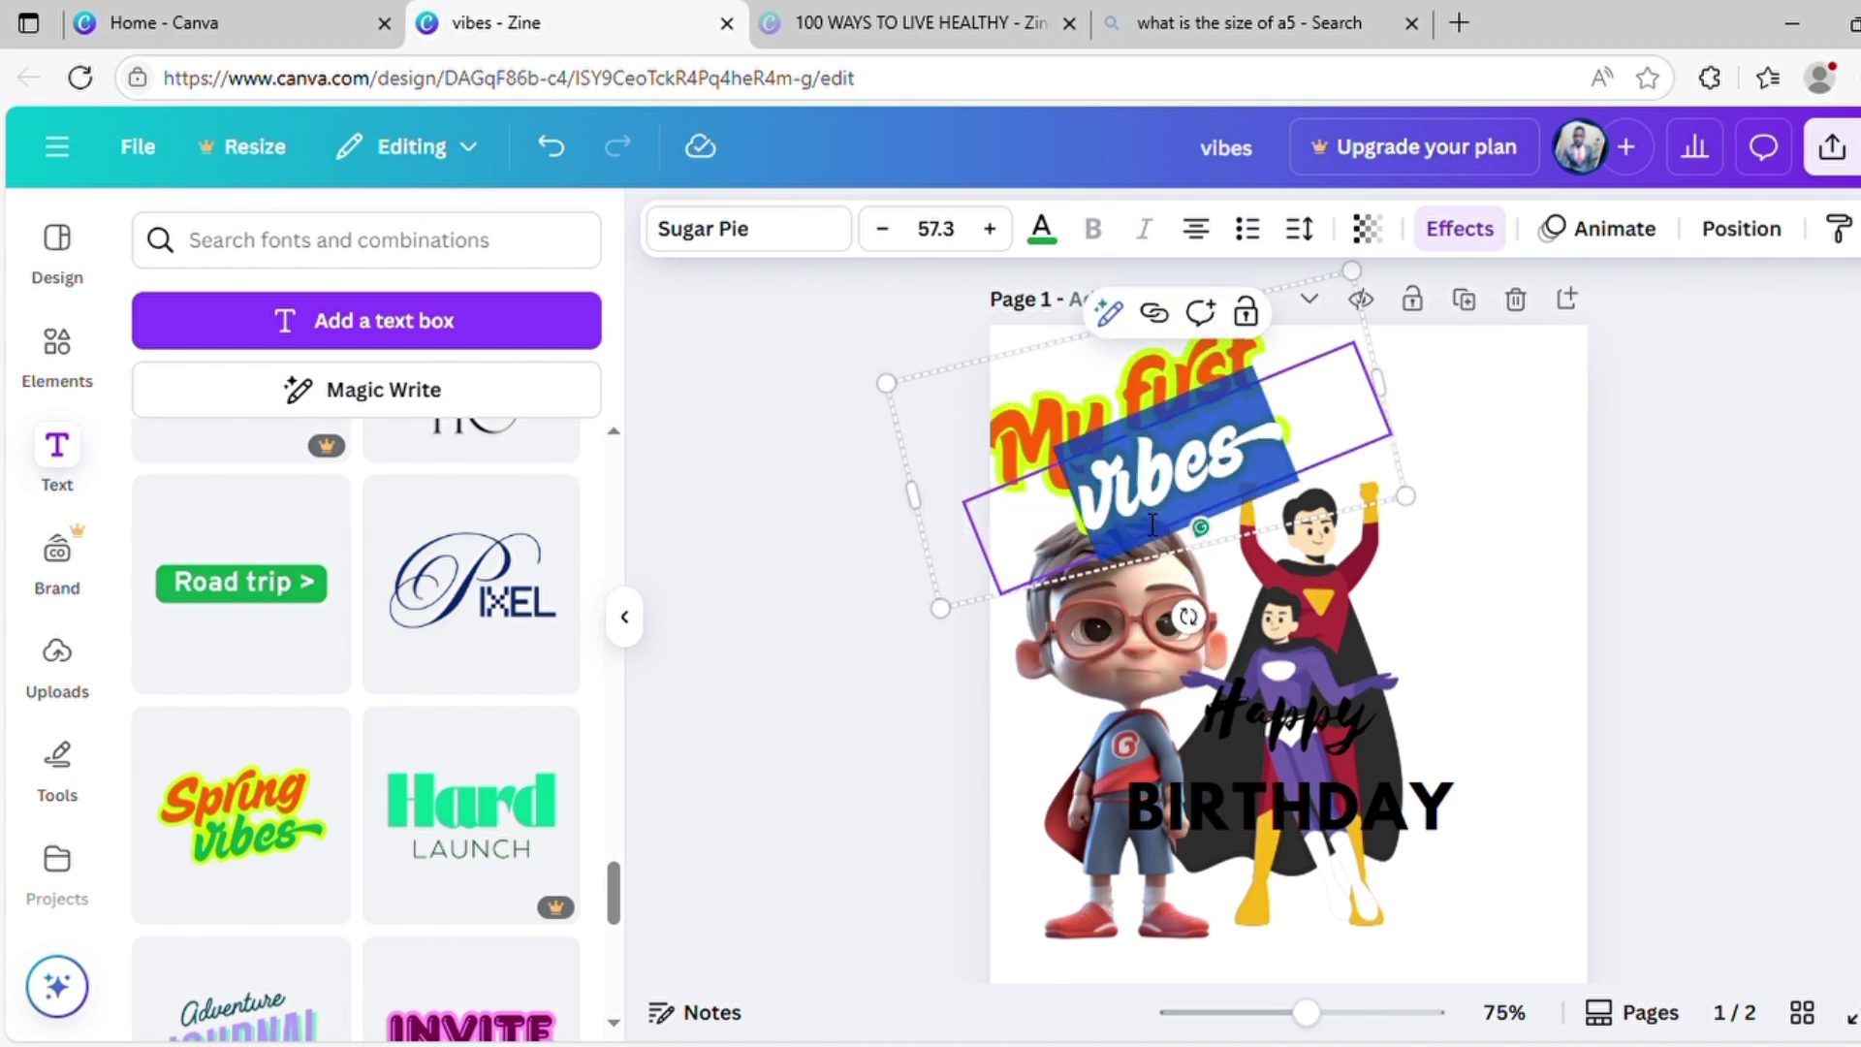
pyautogui.write('C')
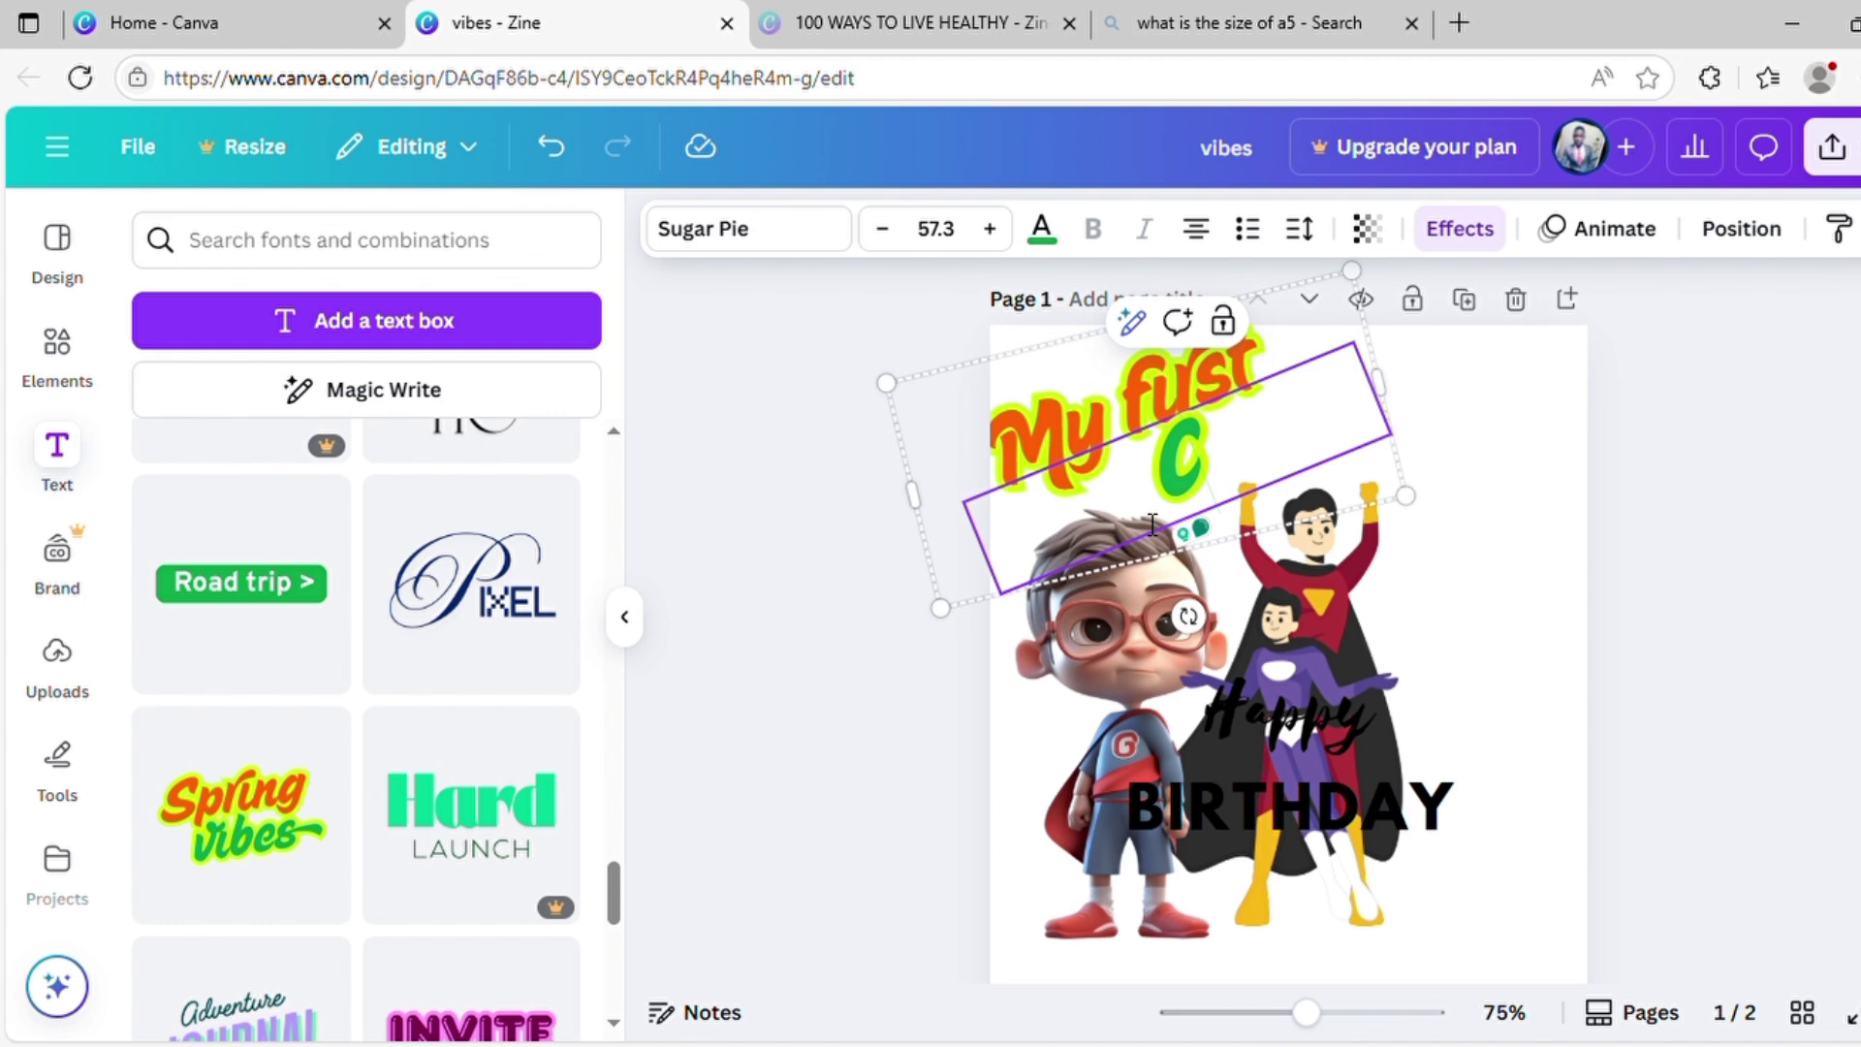
pyautogui.write('omi')
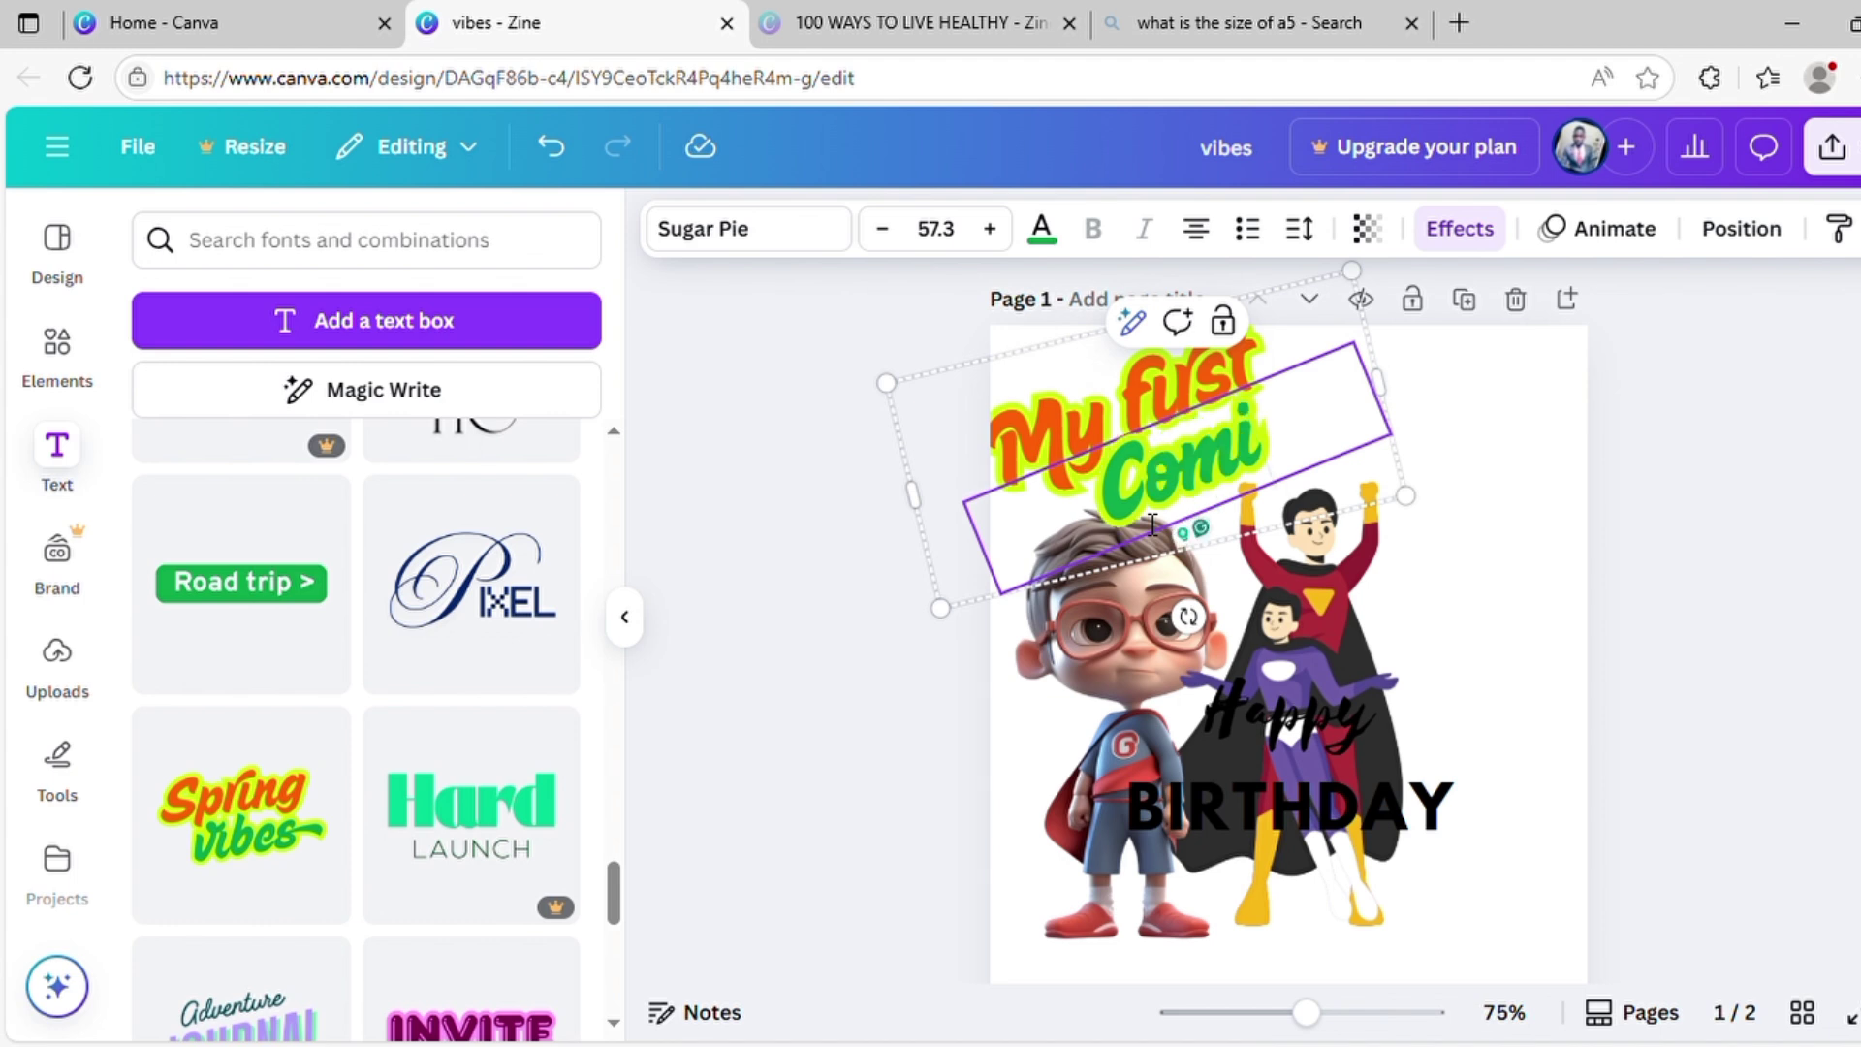
pyautogui.write('c')
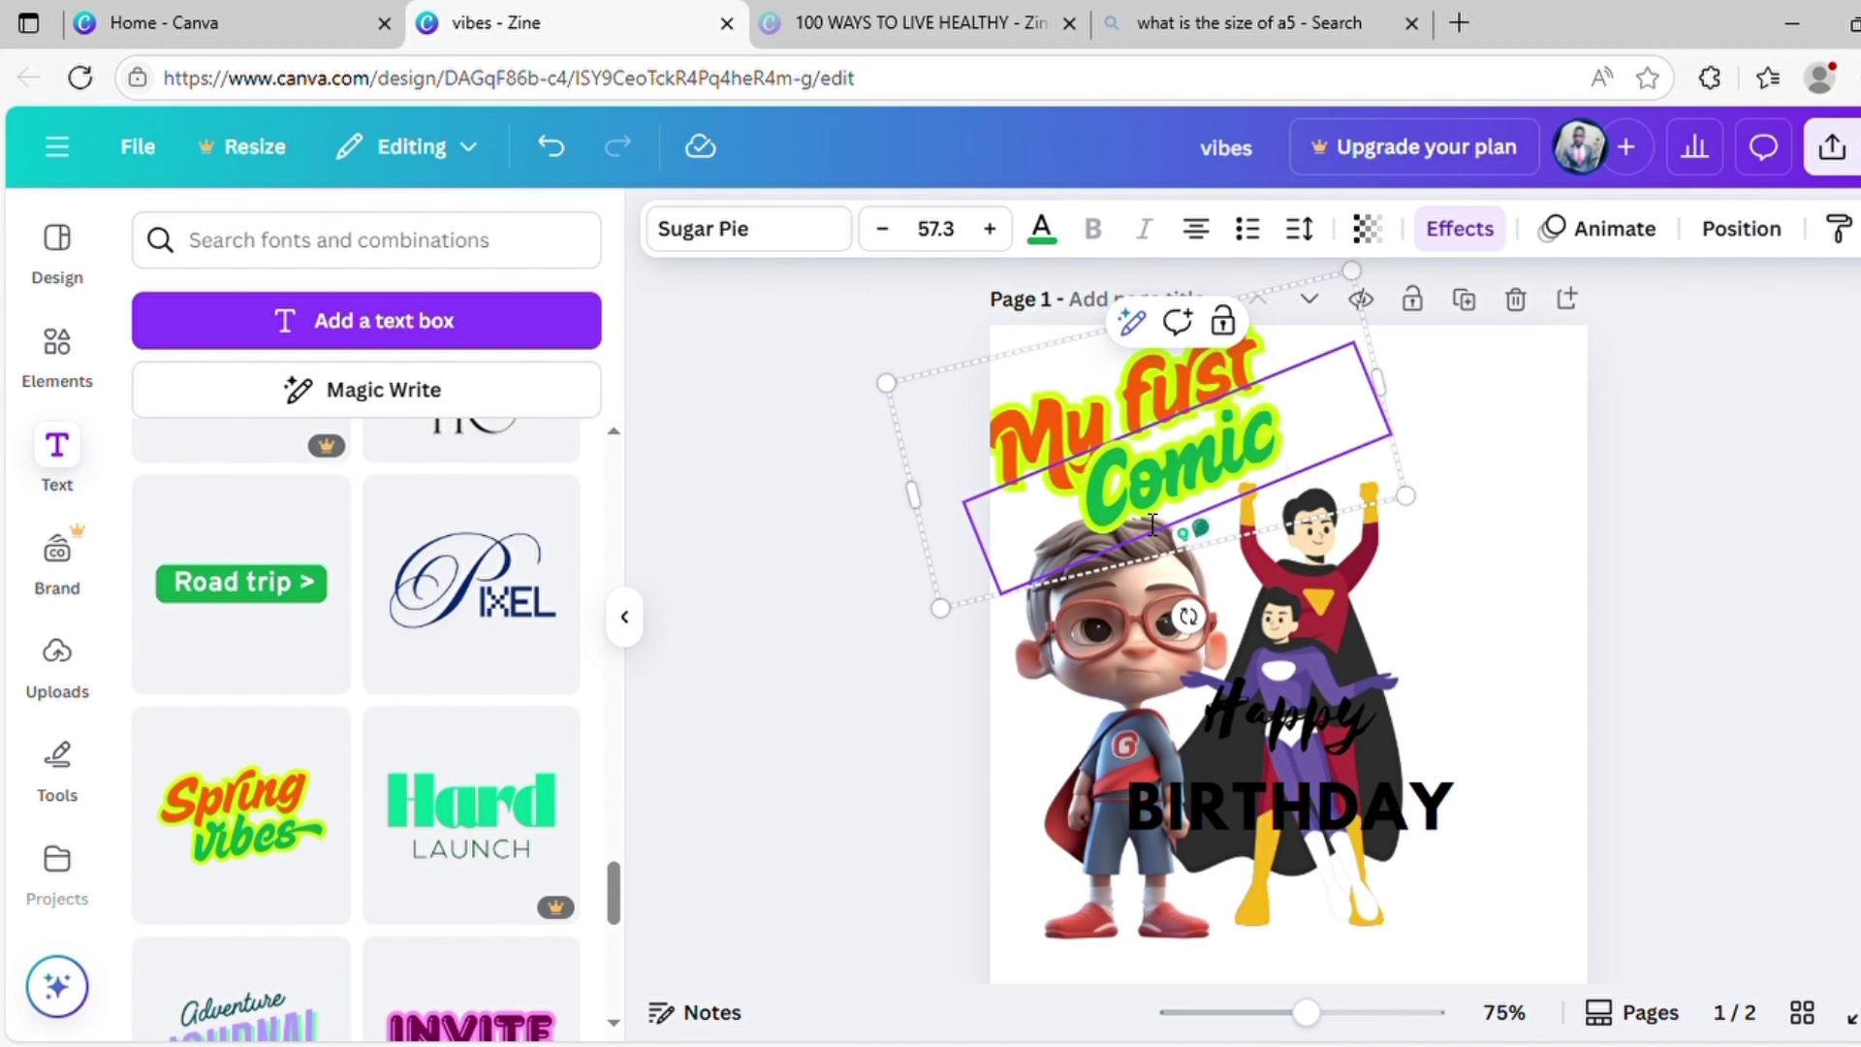
pyautogui.click(1567, 654)
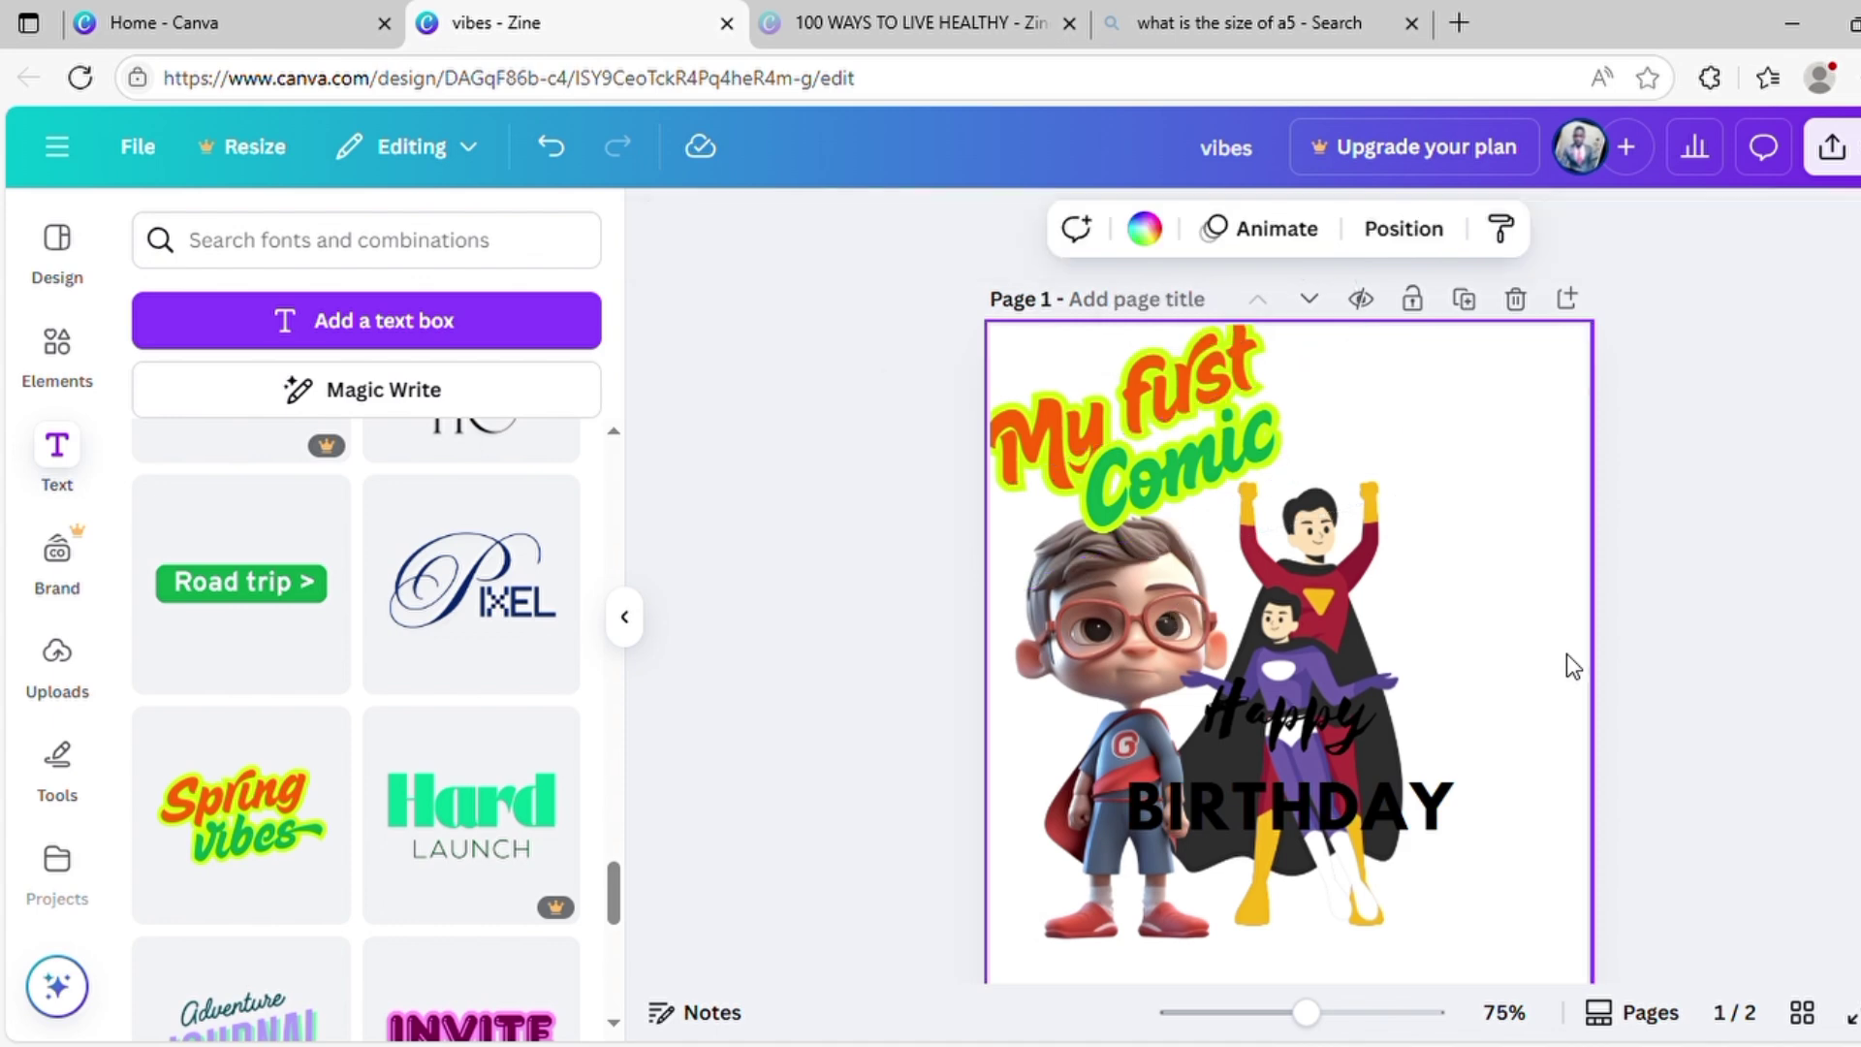
# Search the Zine templates for "comic".
pyautogui.click(64, 283)
pyautogui.click(354, 262)
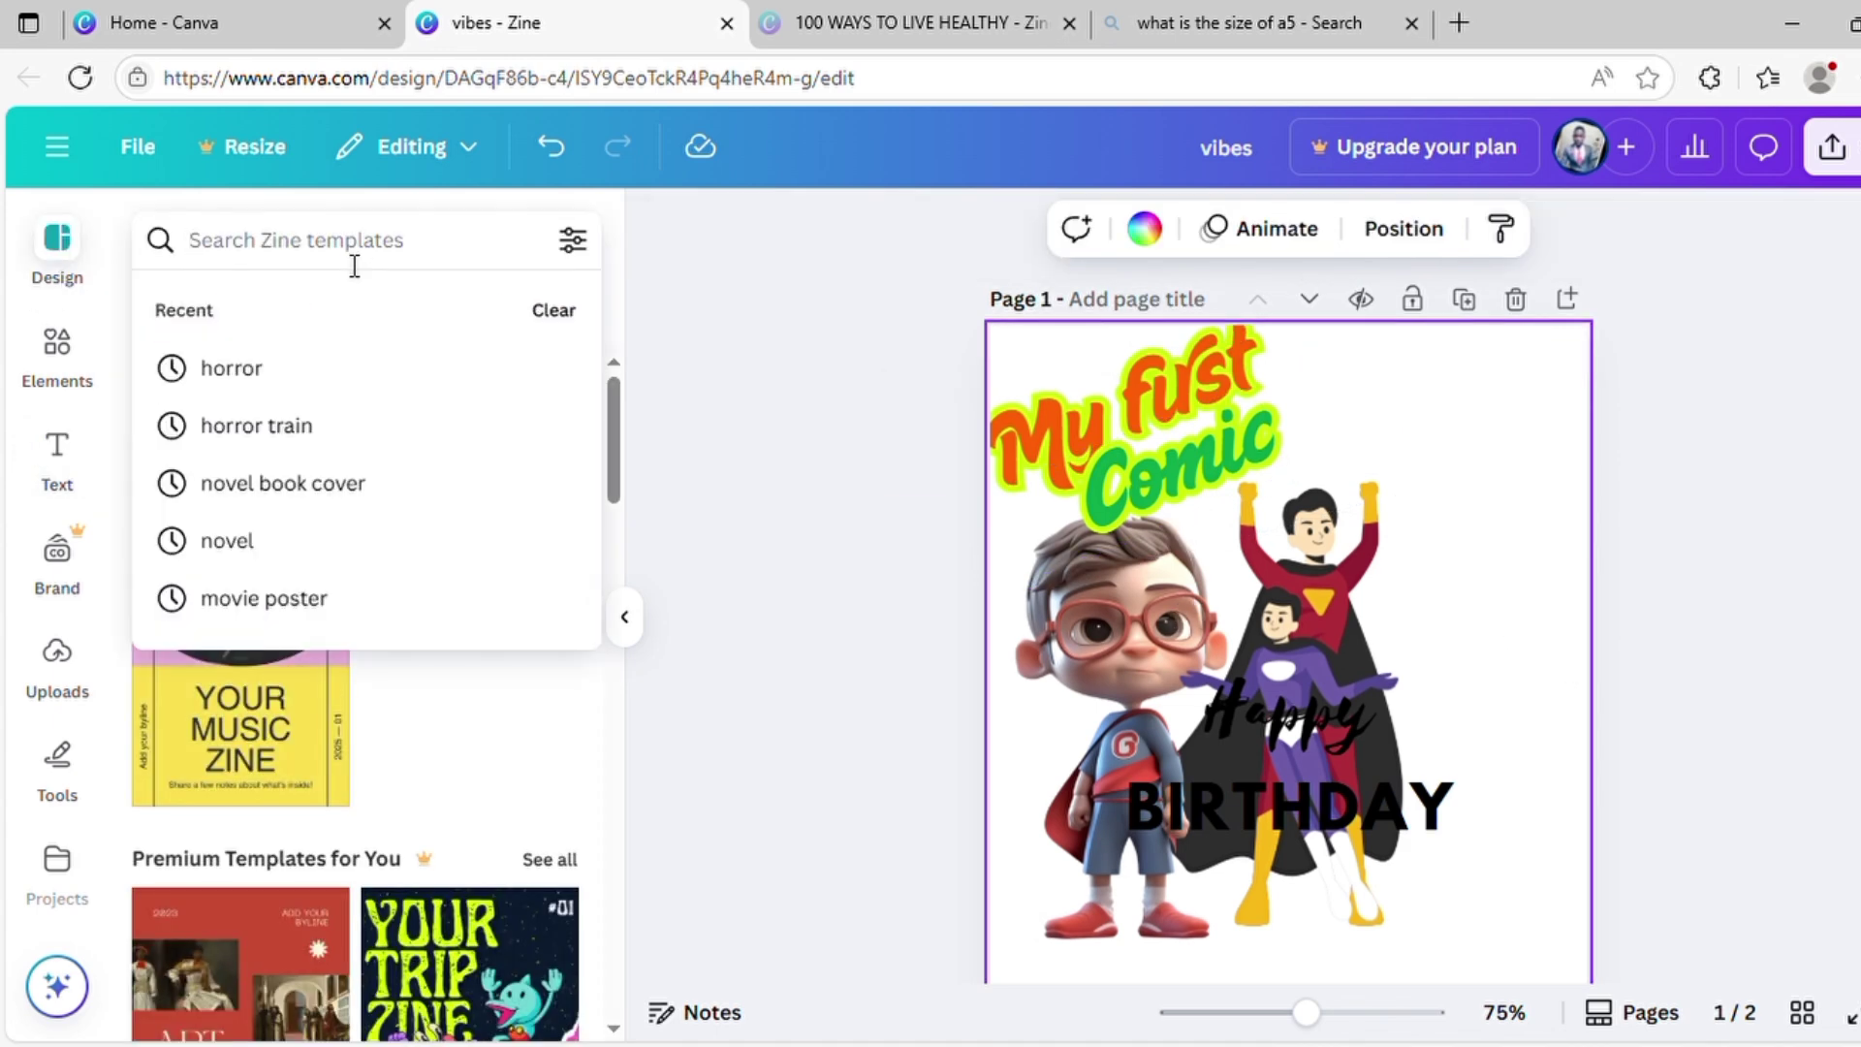
pyautogui.write('comic')
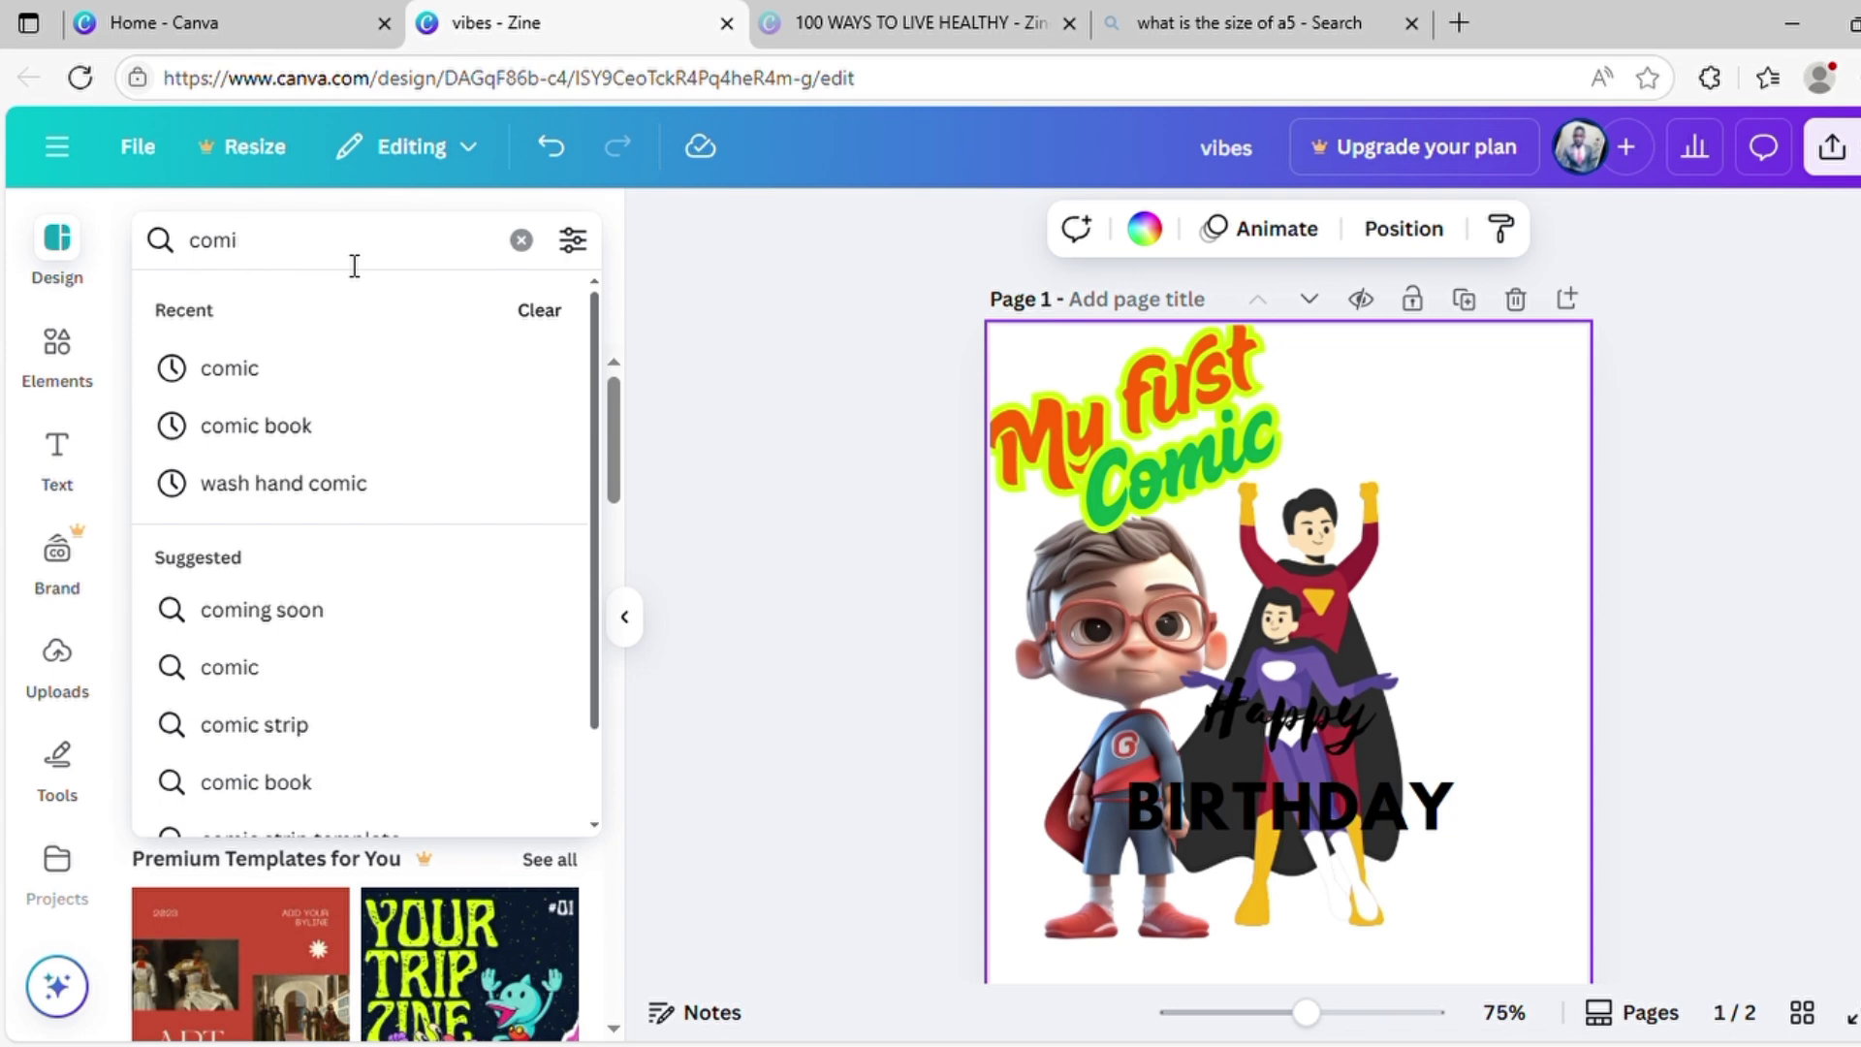
pyautogui.press('Return')
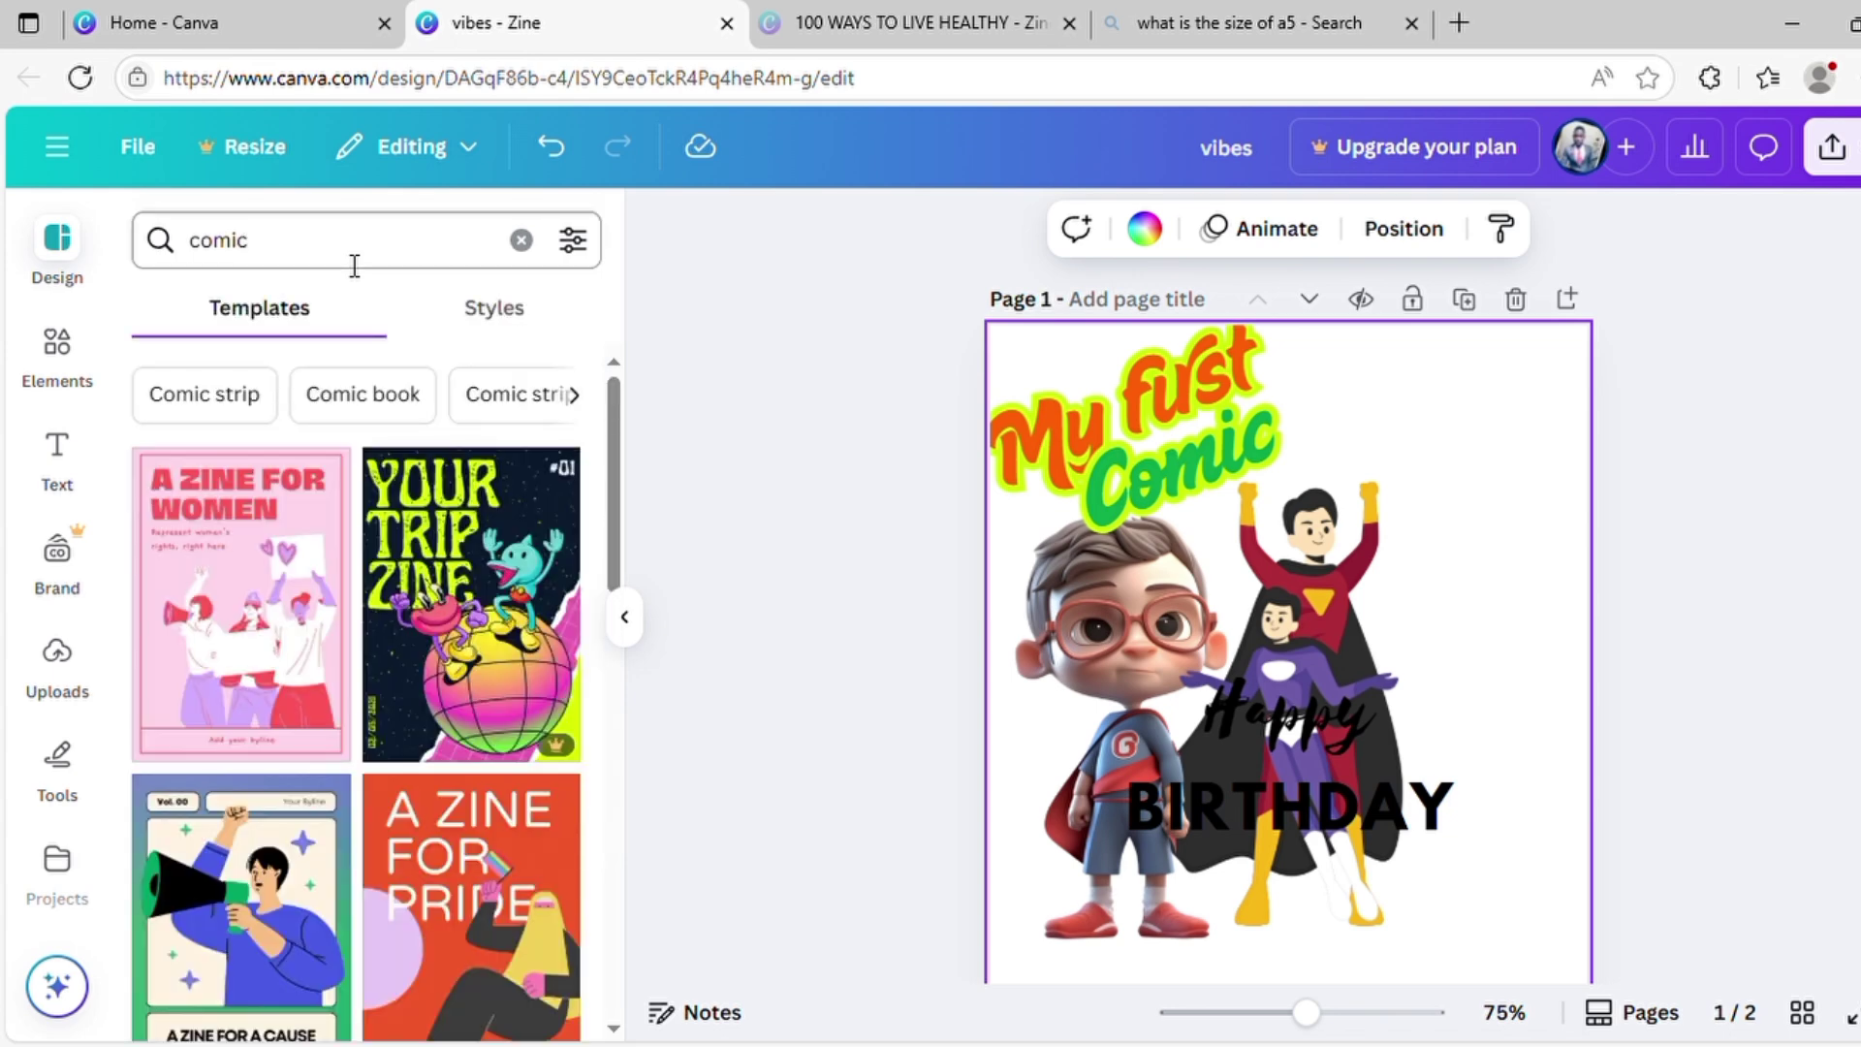
# Search the graphic elements for "comic" in place of "super man".
pyautogui.click(57, 349)
pyautogui.click(242, 265)
pyautogui.hotkey('ctrl', 'a')
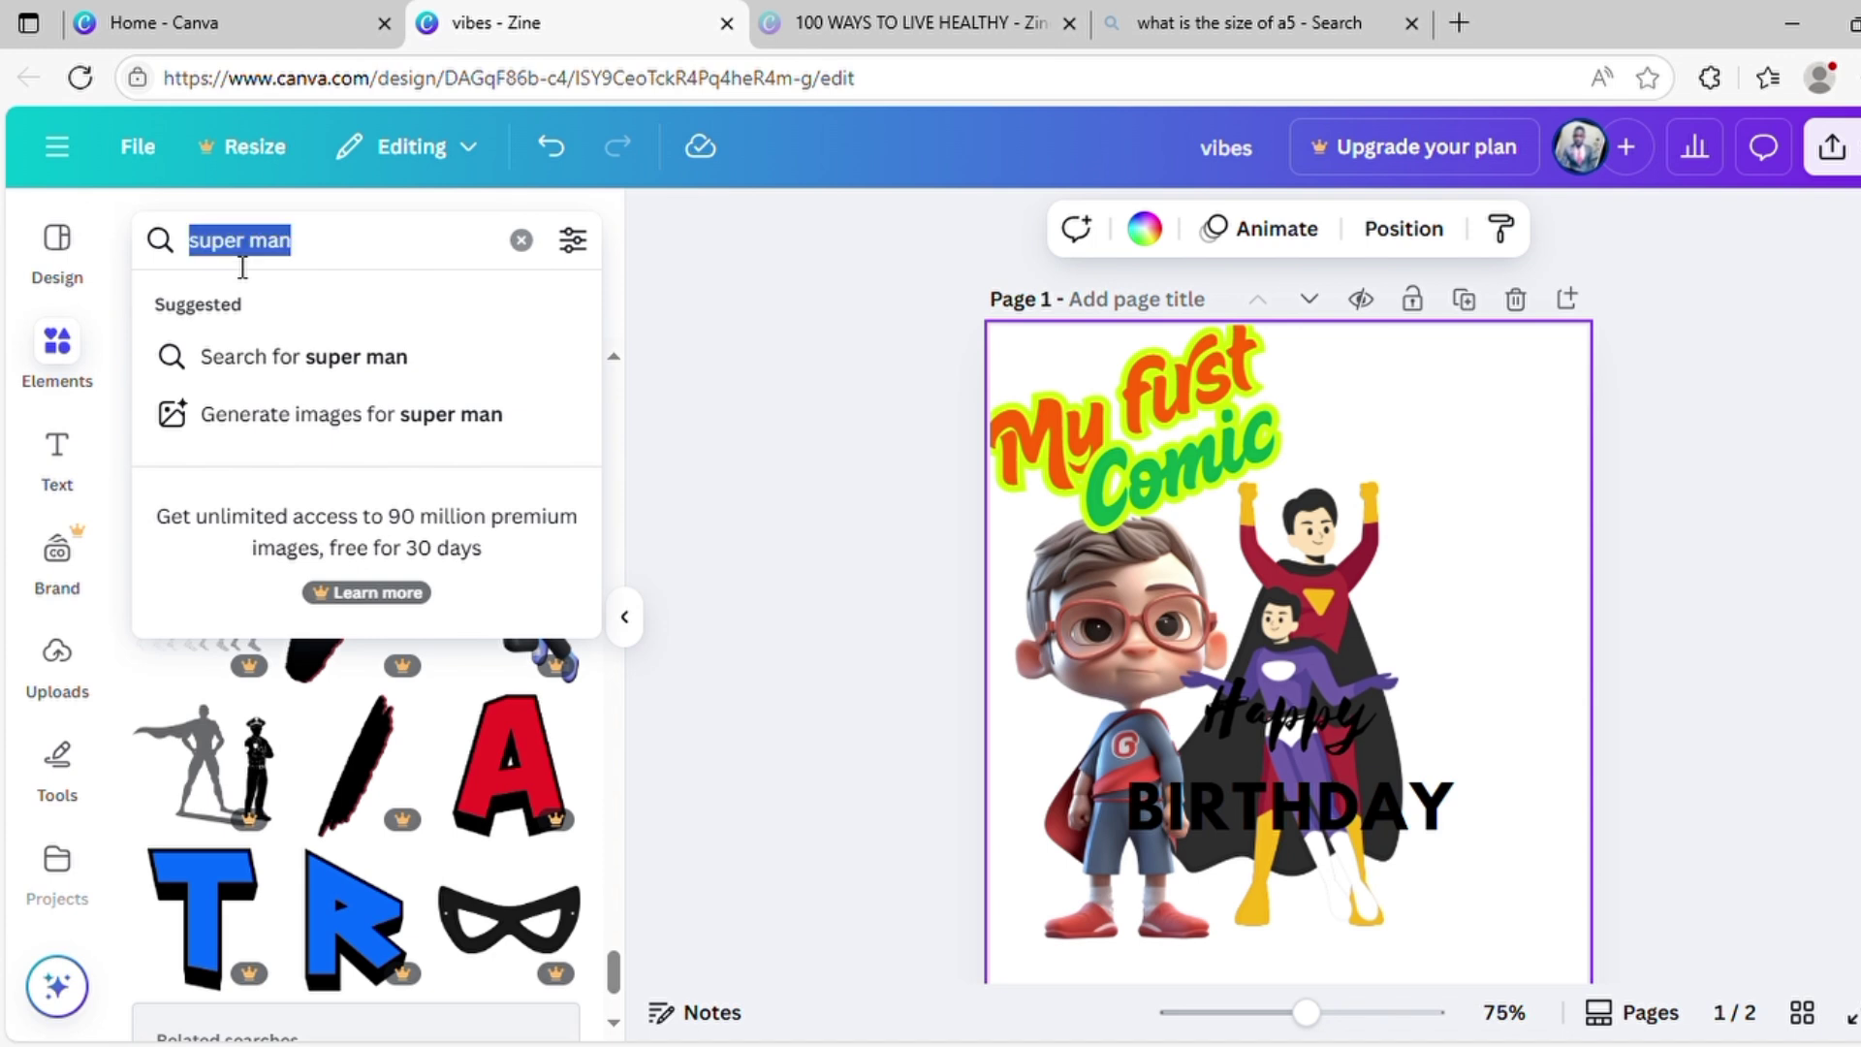
pyautogui.write('cp')
pyautogui.press('BackSpace')
pyautogui.write('om')
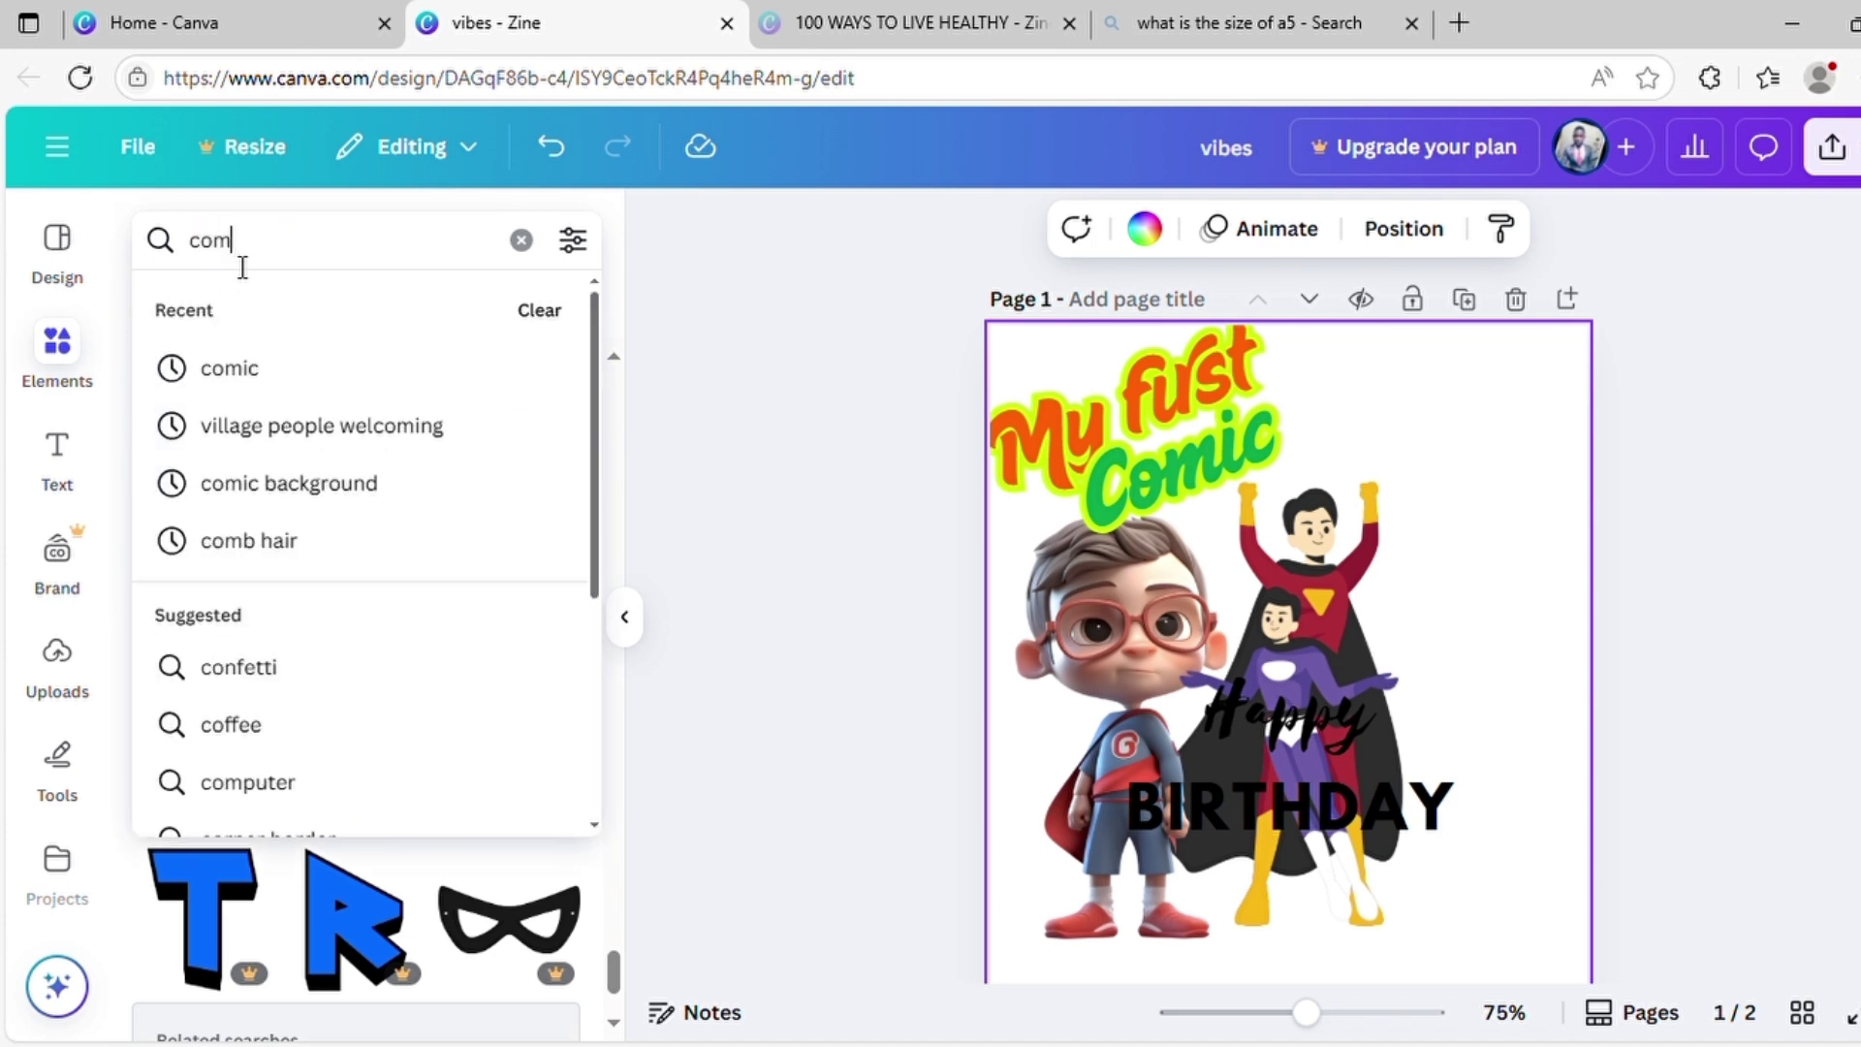
pyautogui.write('ic')
pyautogui.press('Return')
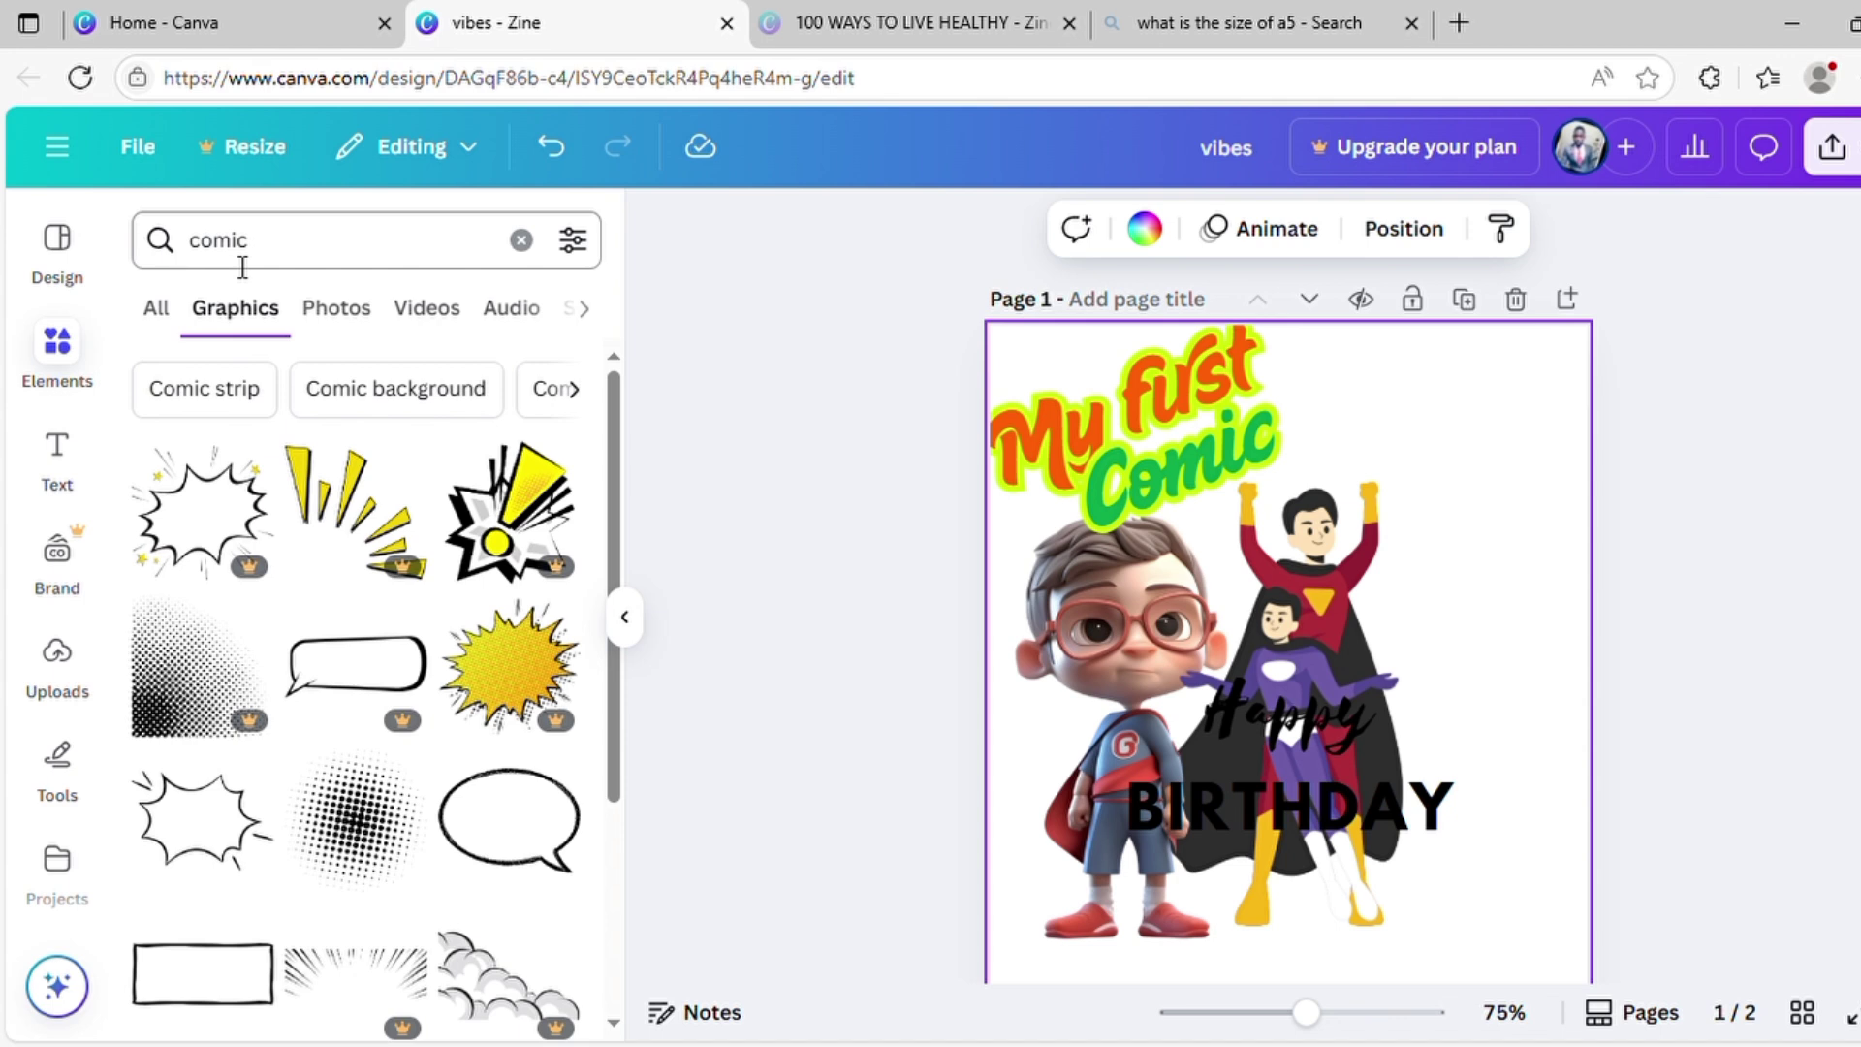
# Search the graphics for "comic background" and add the rectangular black-and-white radial burst to page 1.
pyautogui.click(260, 269)
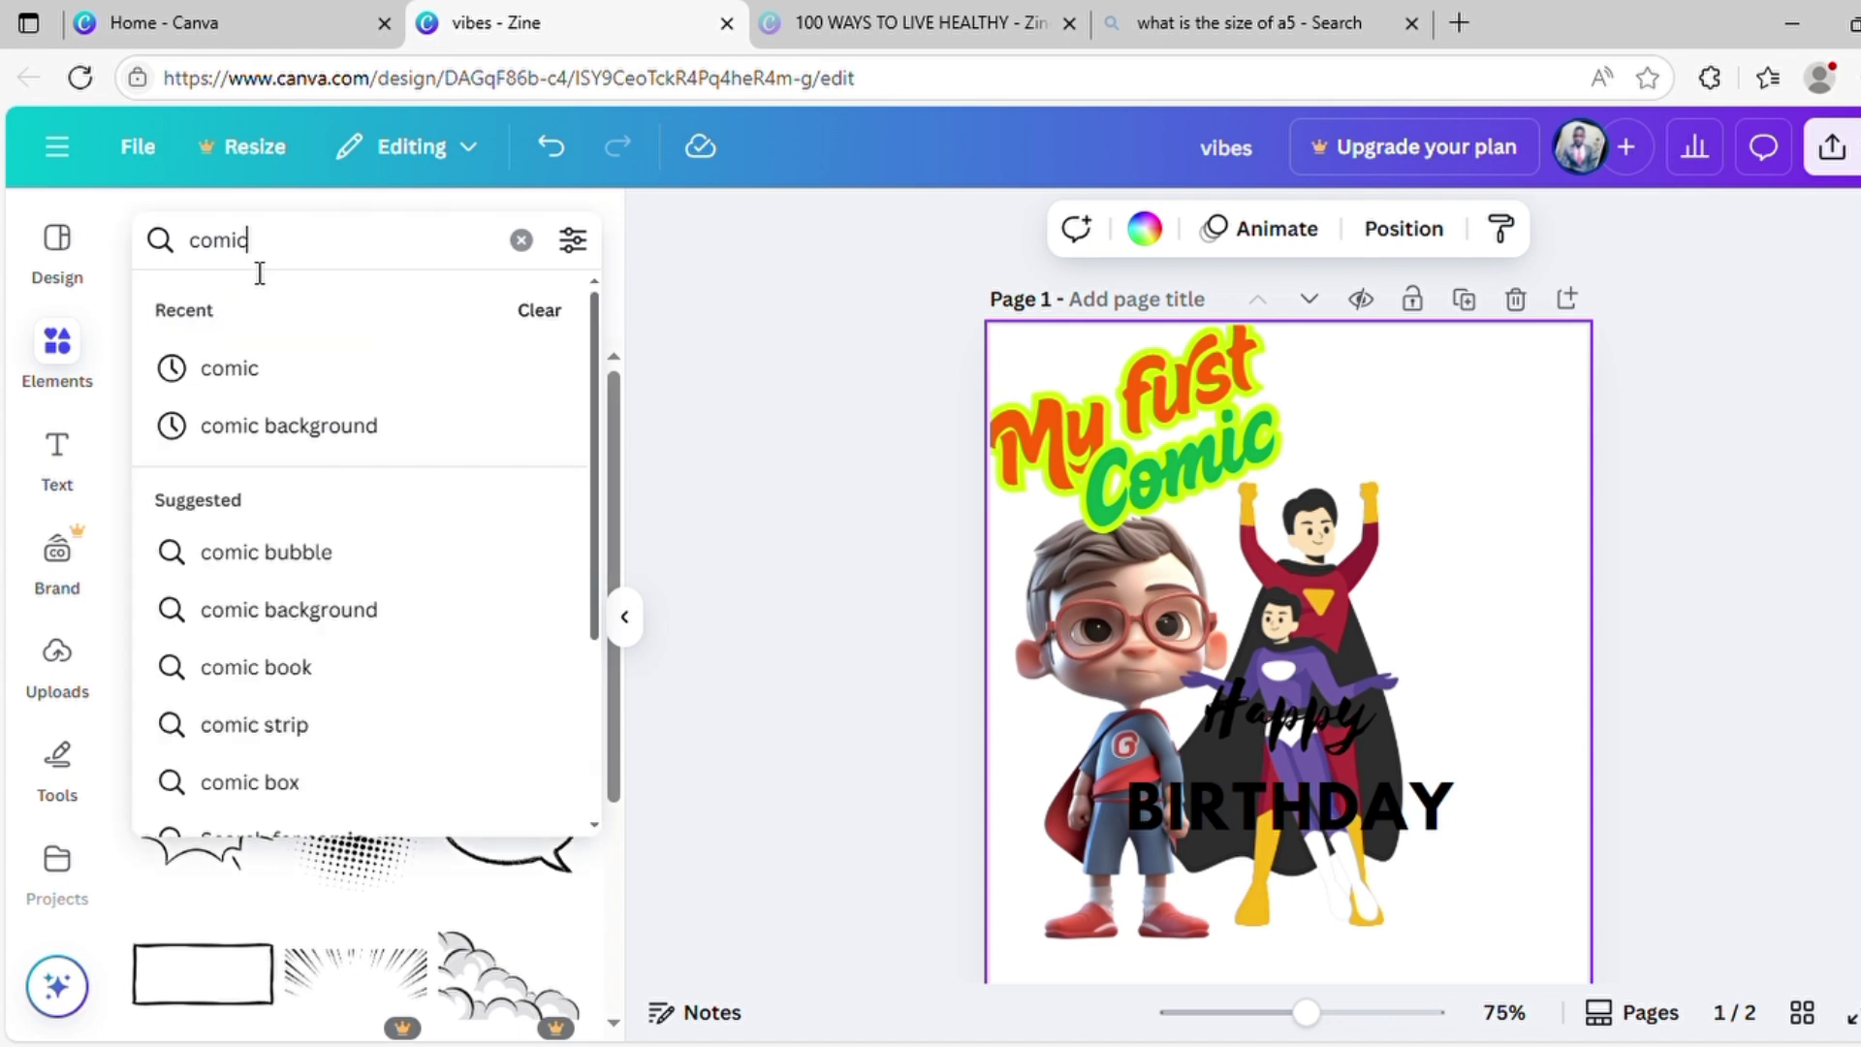
pyautogui.click(248, 443)
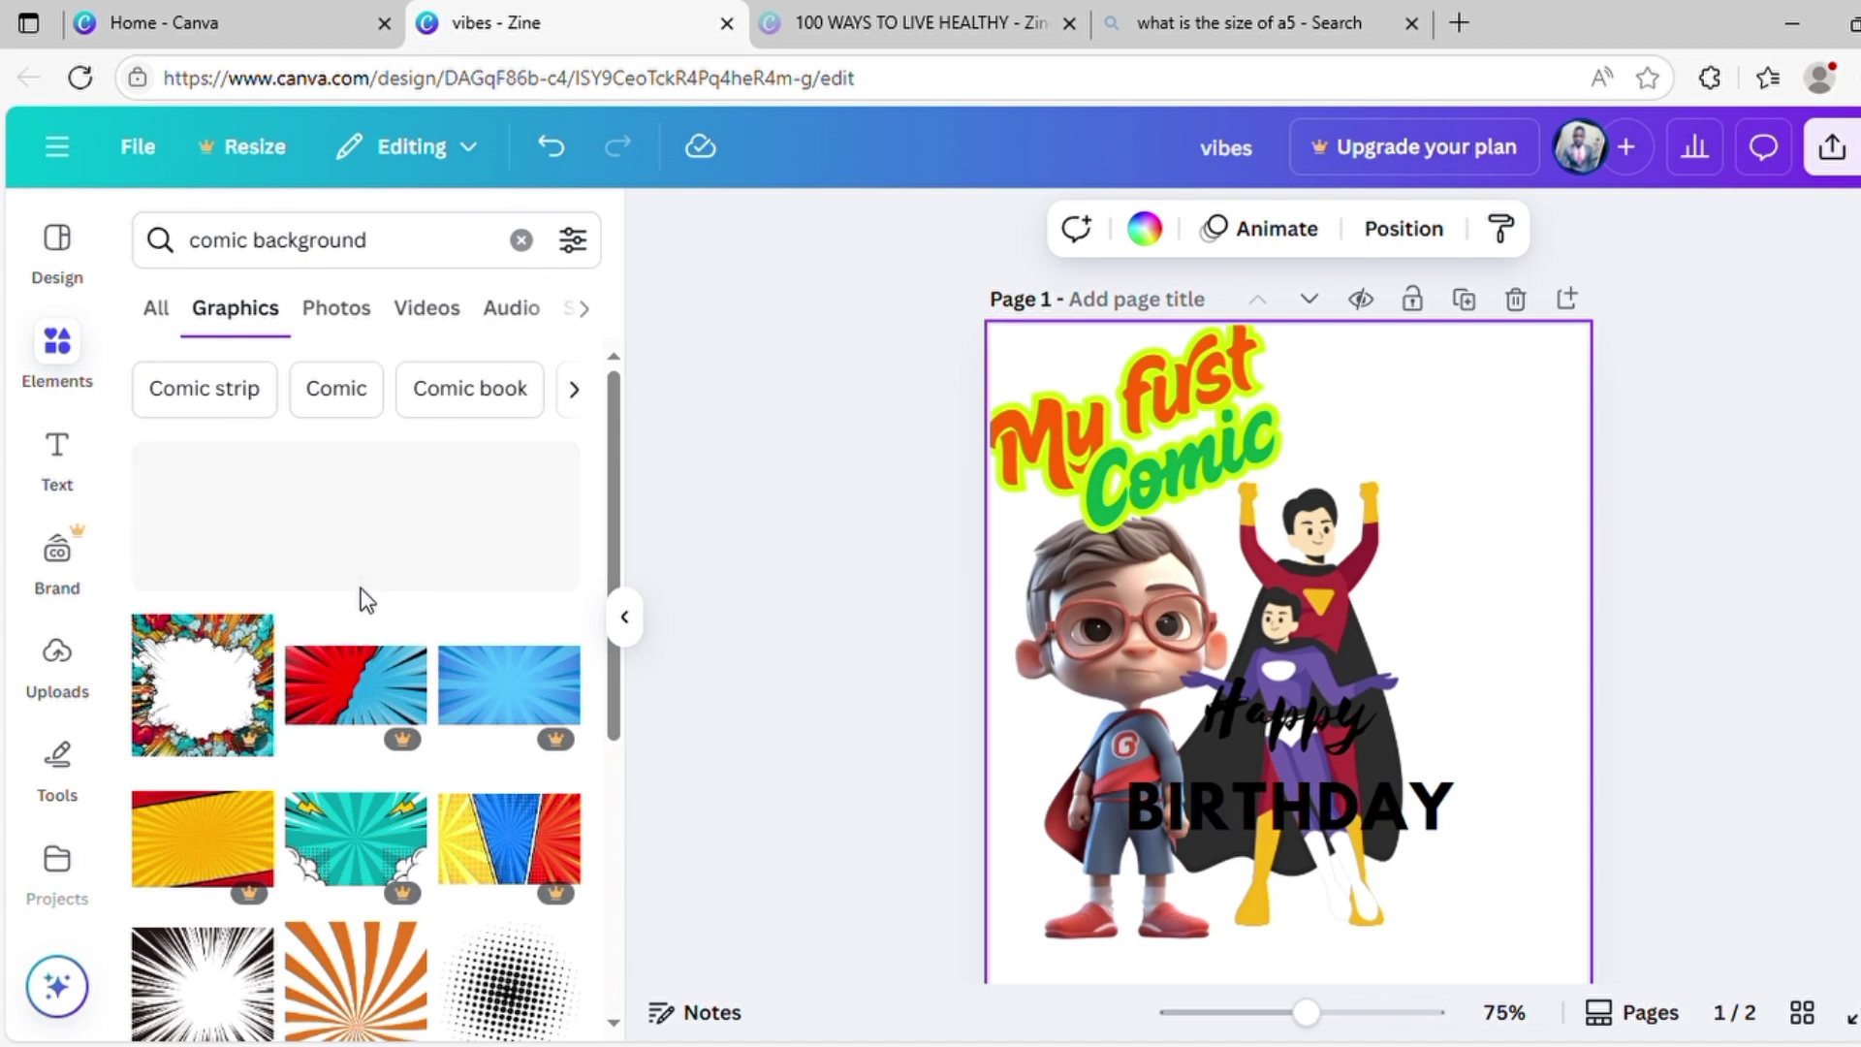
pyautogui.scroll(-1, 361, 588)
pyautogui.scroll(-5, 361, 587)
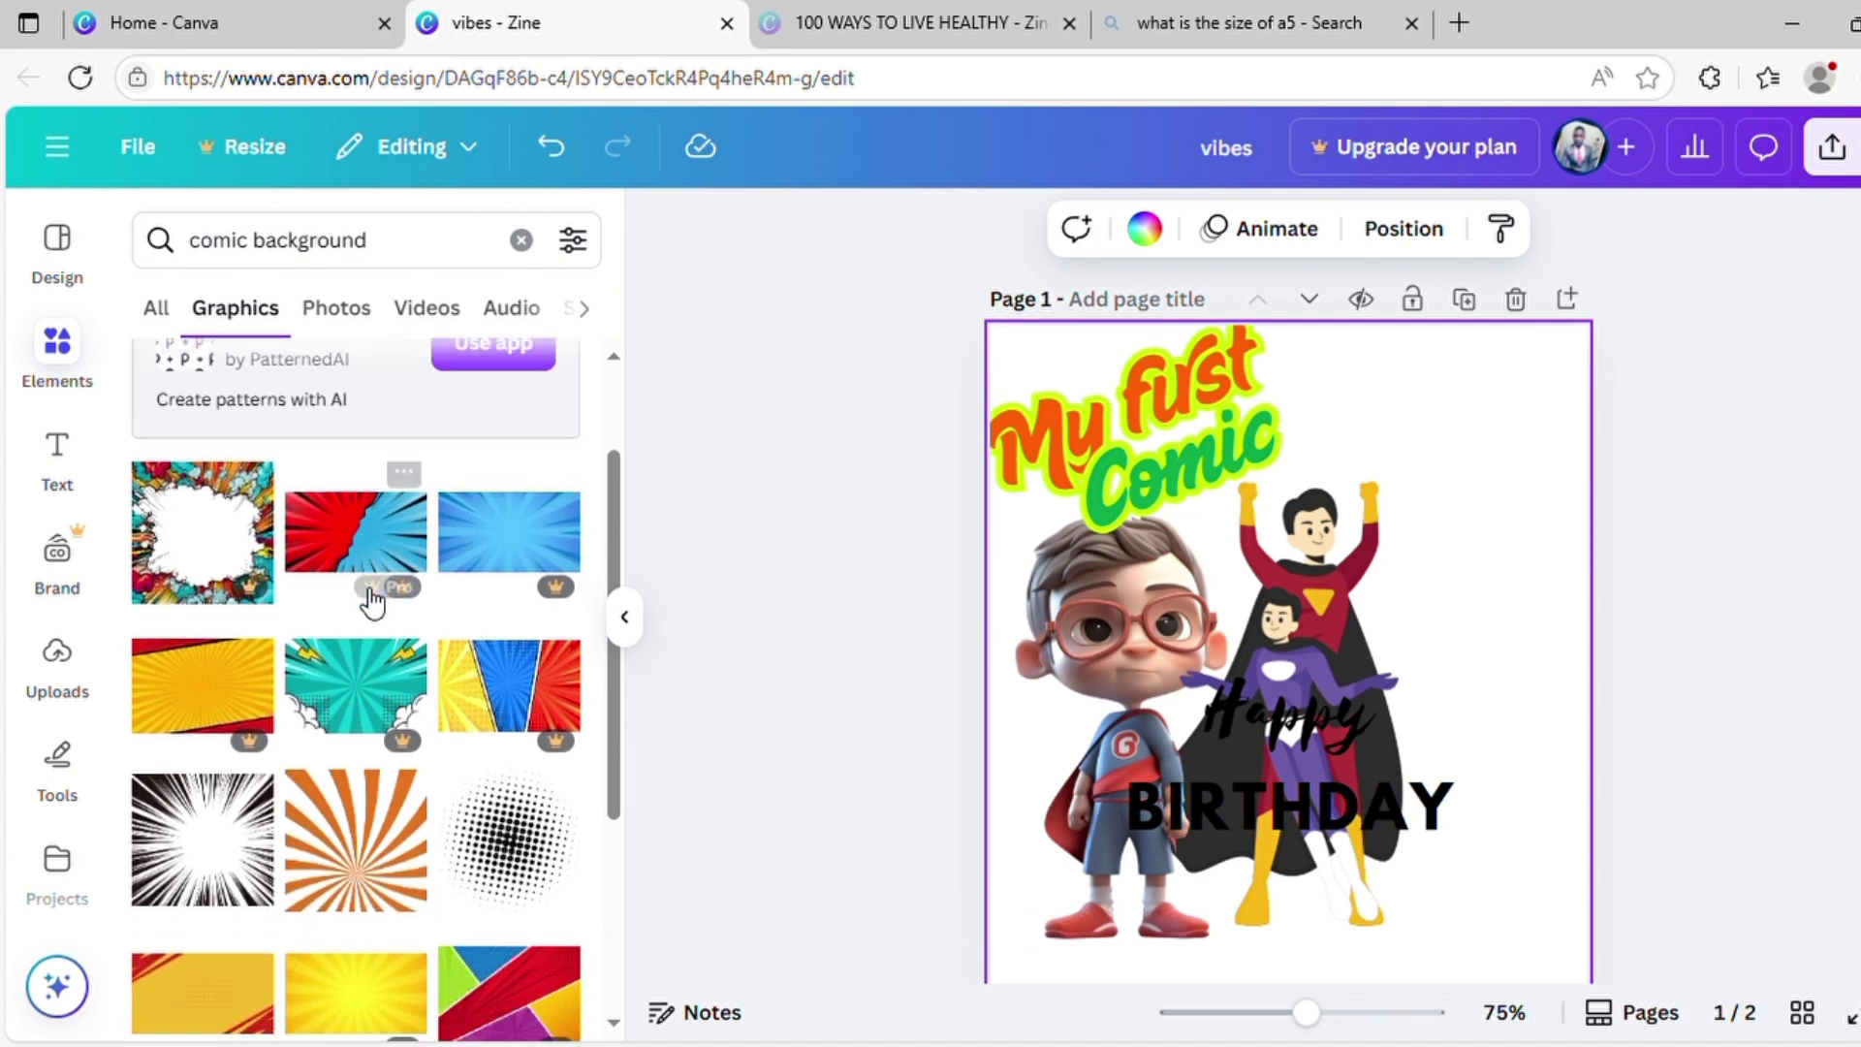
pyautogui.scroll(-5, 372, 601)
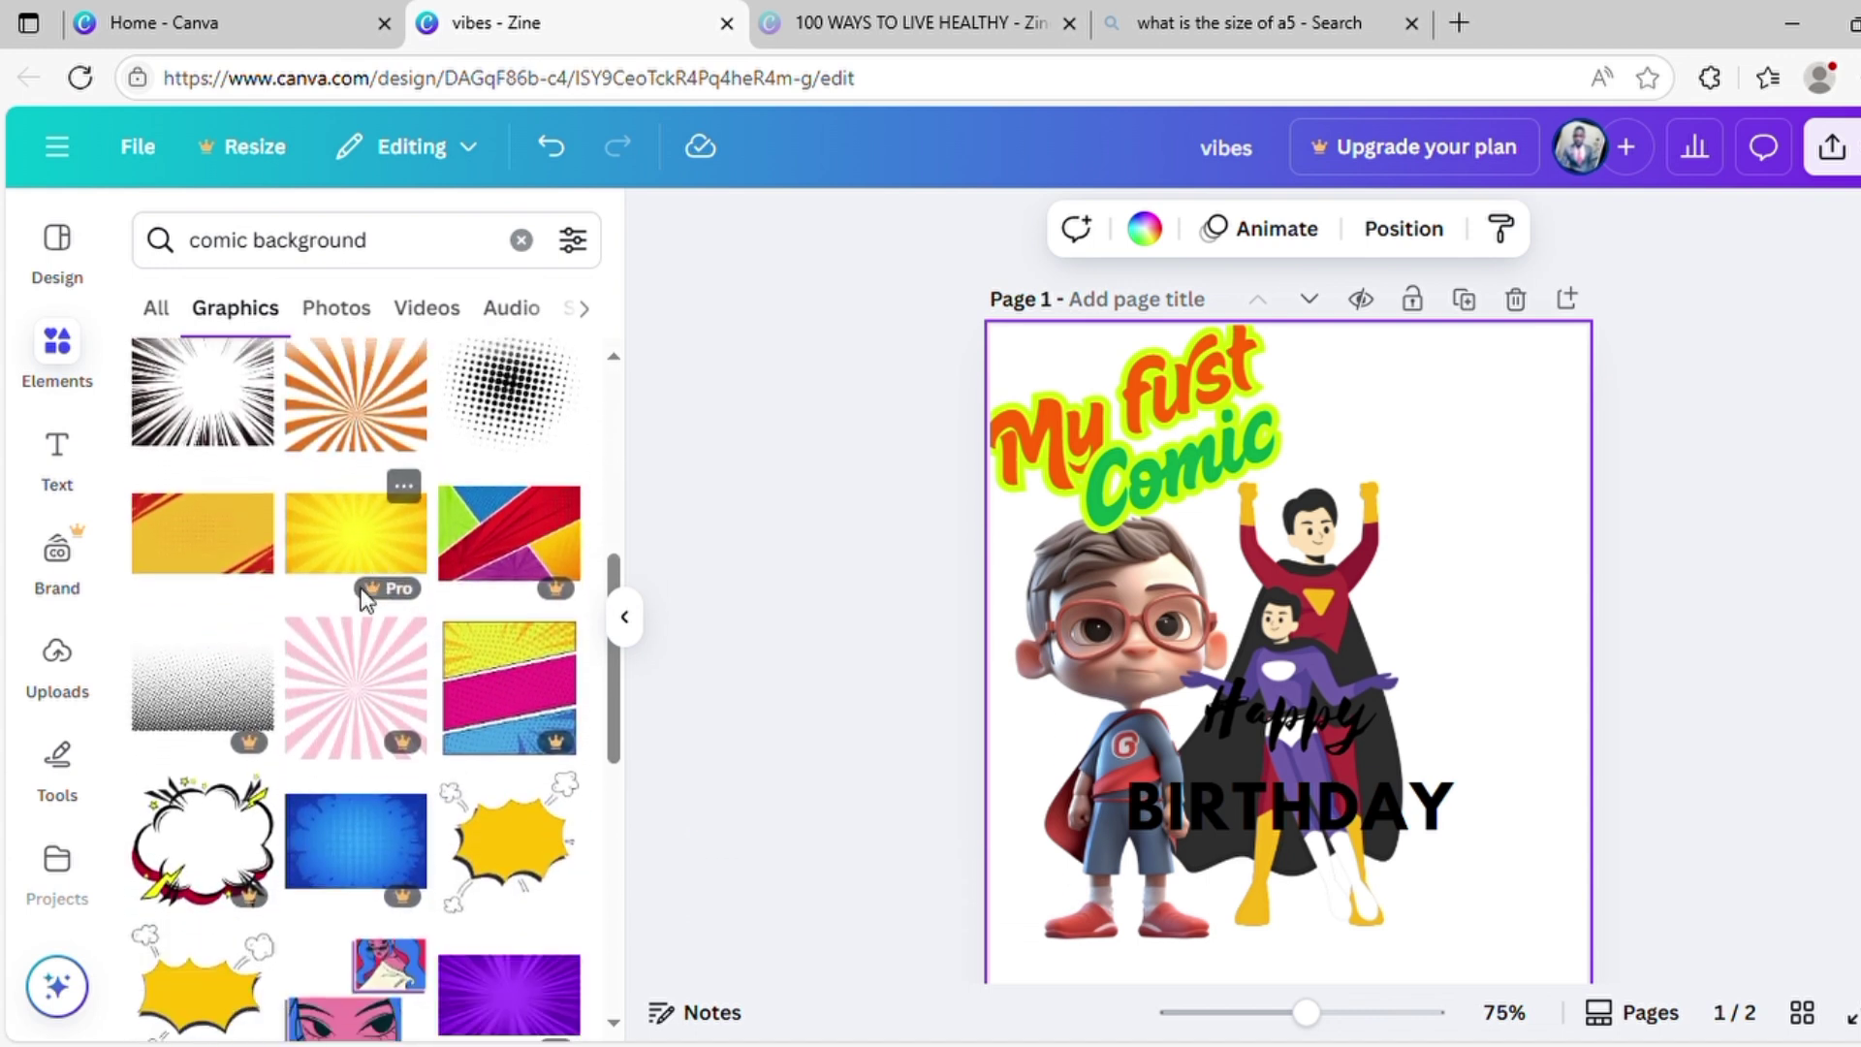
pyautogui.scroll(-2, 371, 602)
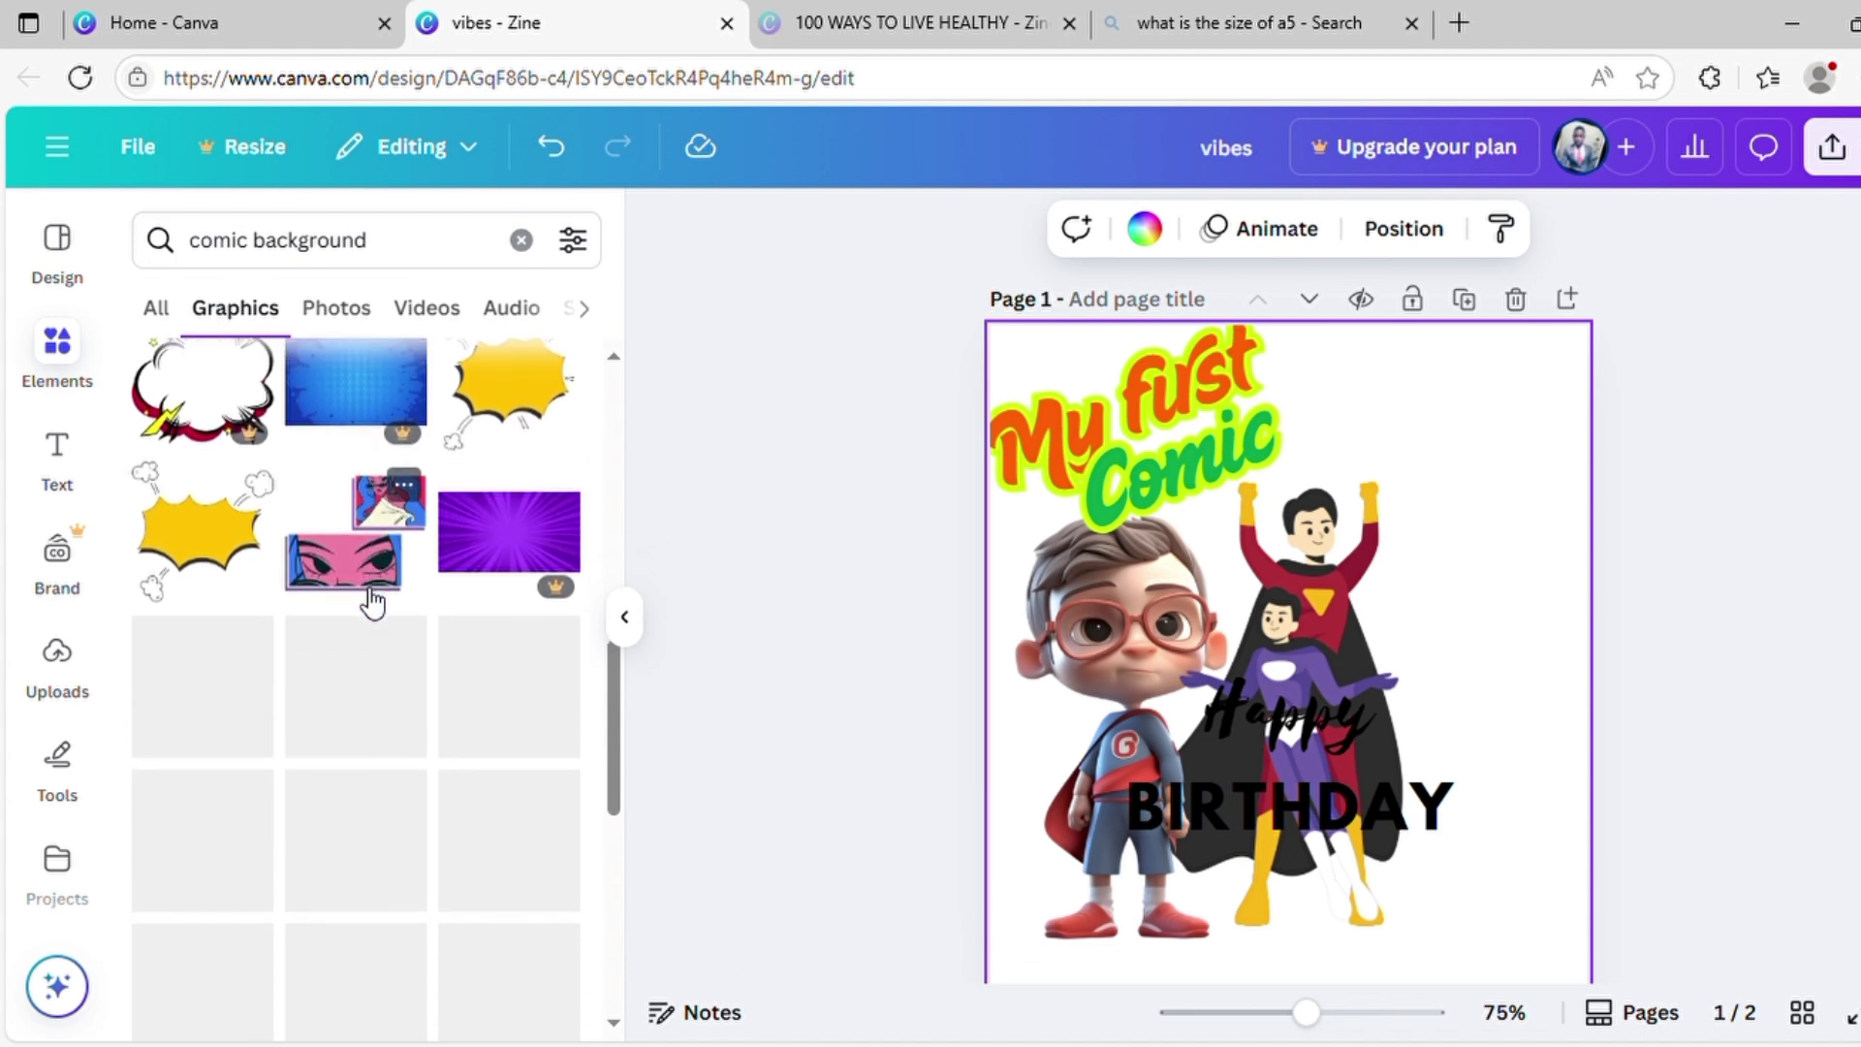
pyautogui.scroll(-3, 373, 601)
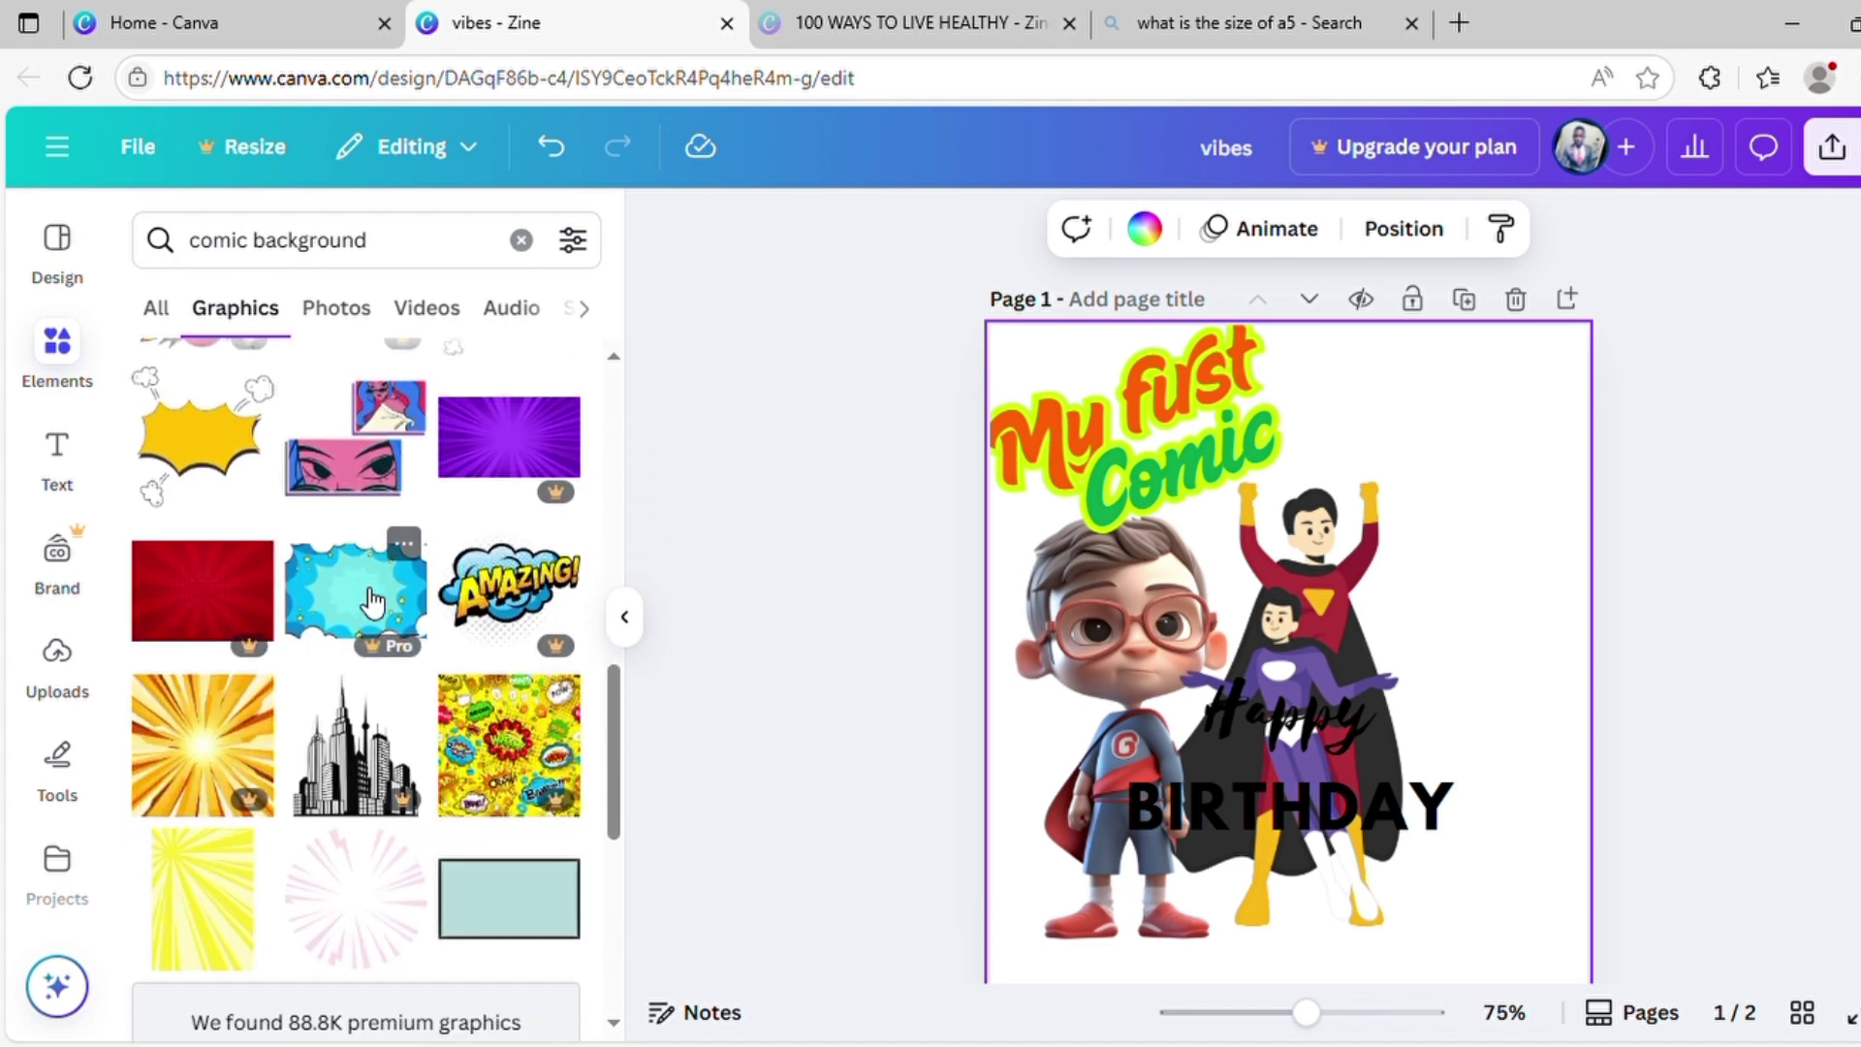
pyautogui.scroll(-10, 373, 601)
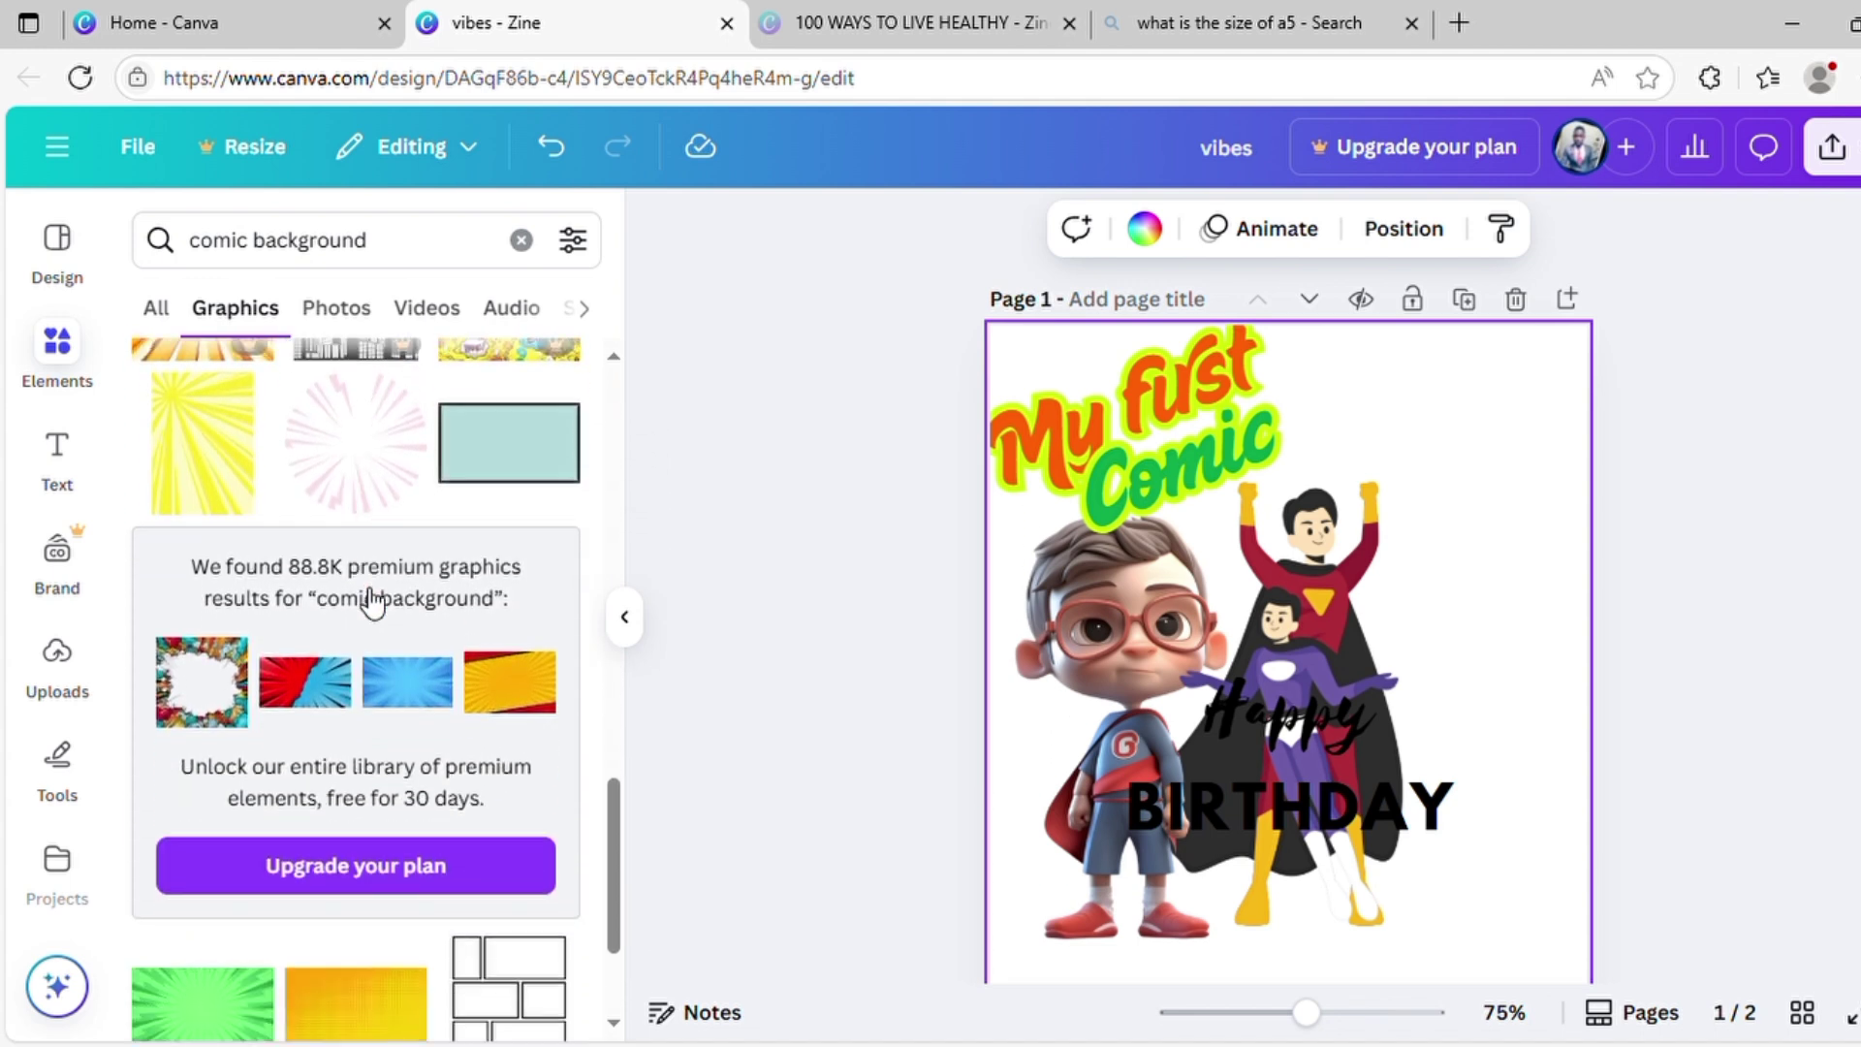
pyautogui.scroll(-1, 361, 593)
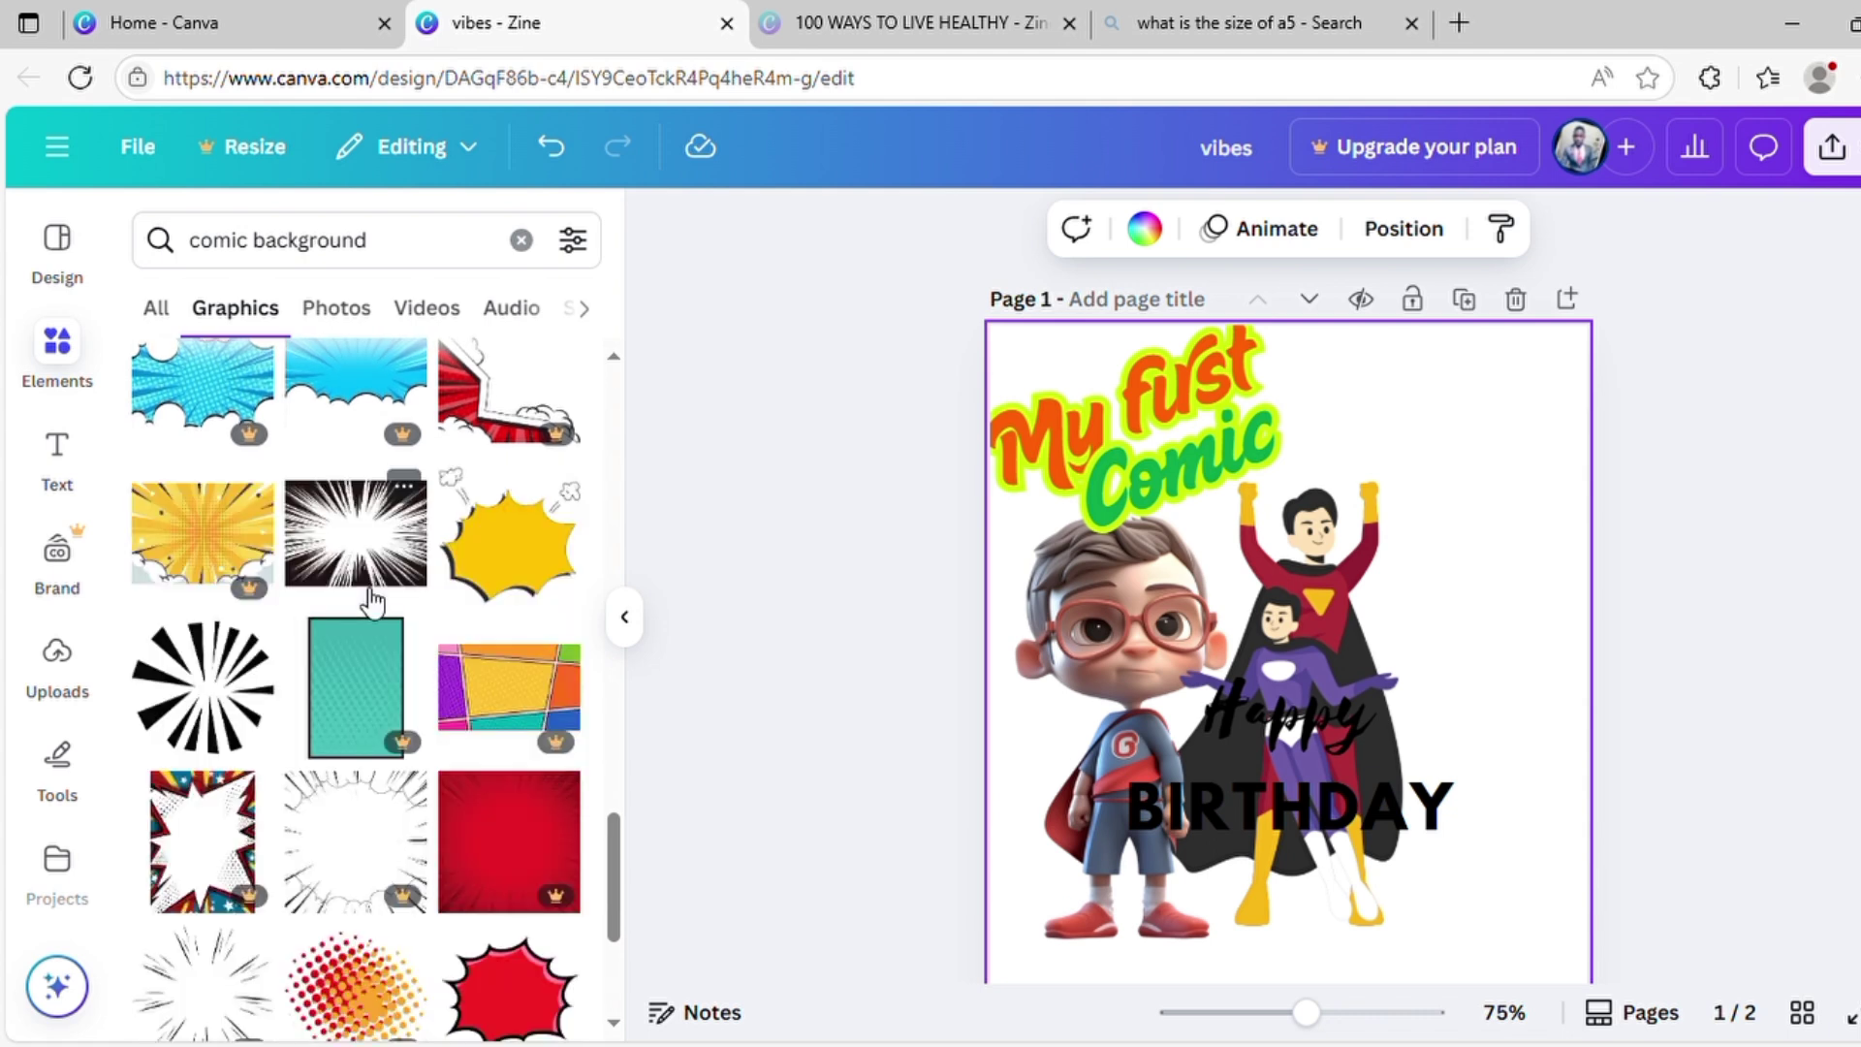
pyautogui.scroll(-3, 372, 601)
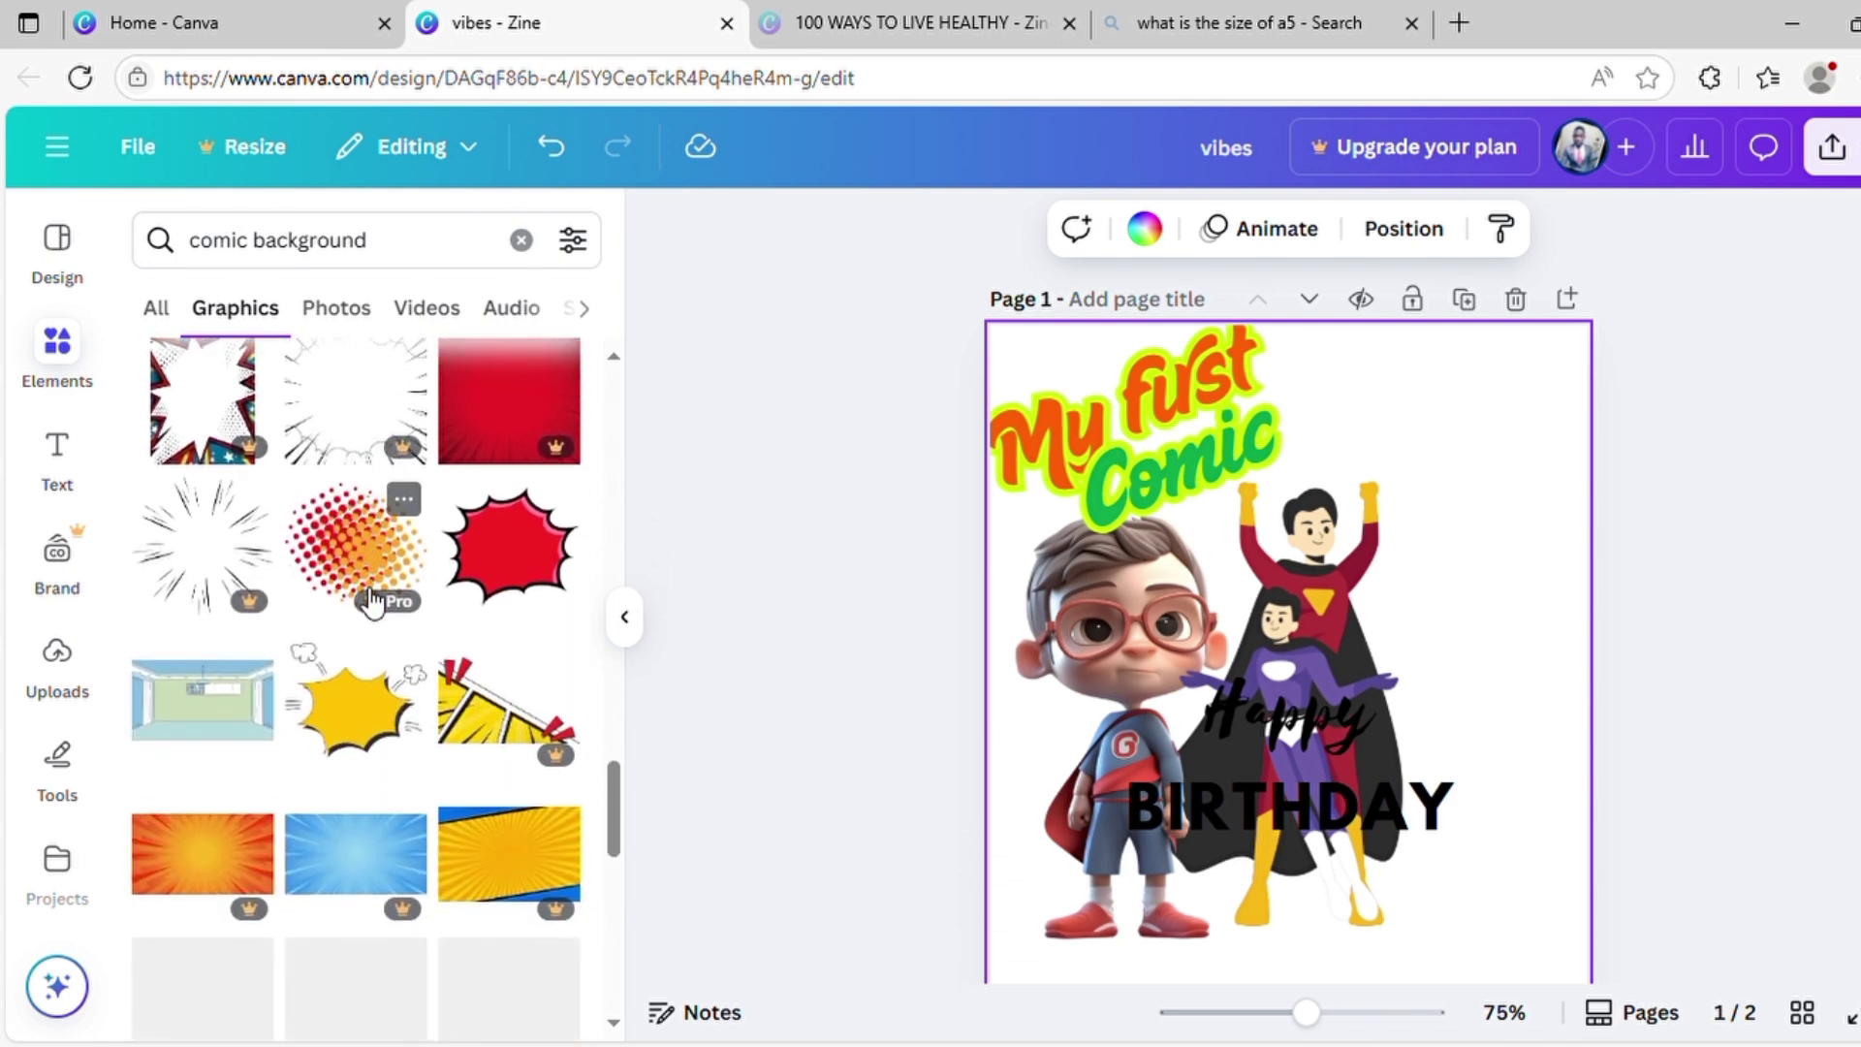
pyautogui.scroll(4, 371, 601)
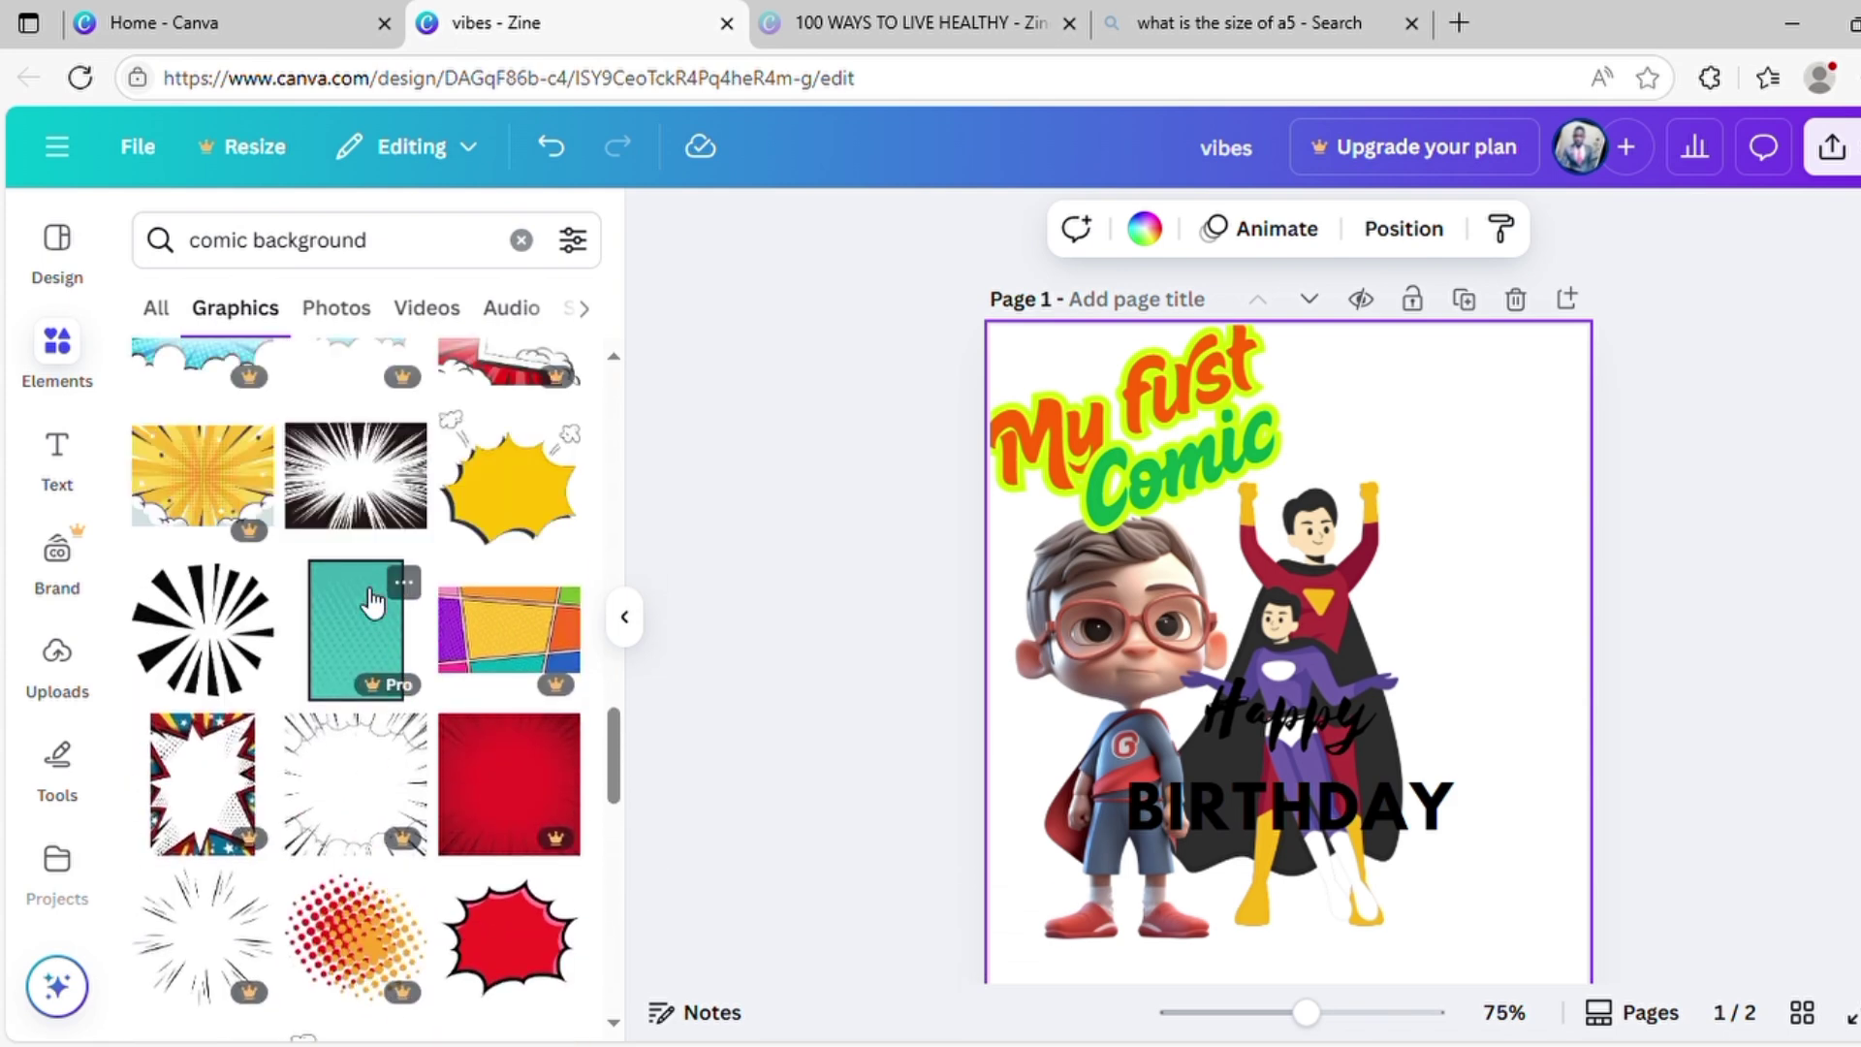
pyautogui.click(361, 528)
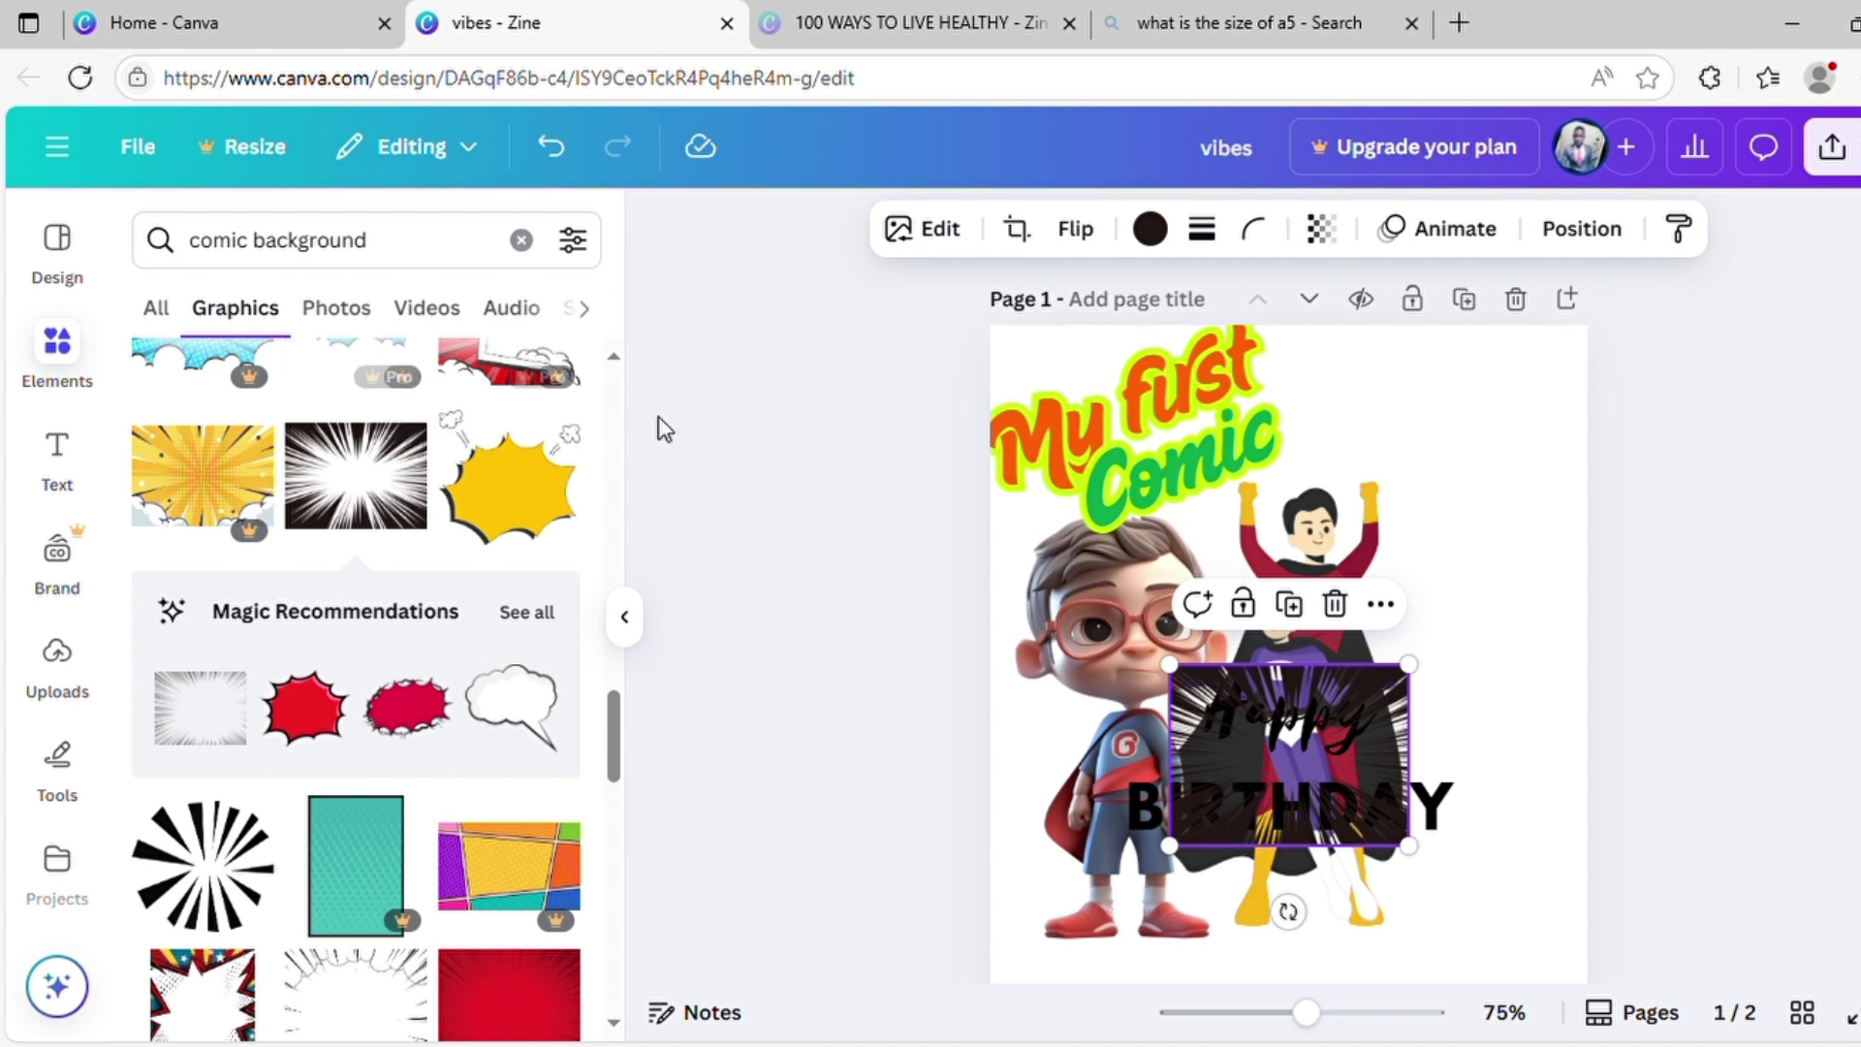
# Enlarge and reposition the black-and-white radial burst so it covers the whole of page 1.
pyautogui.rightClick(1386, 714)
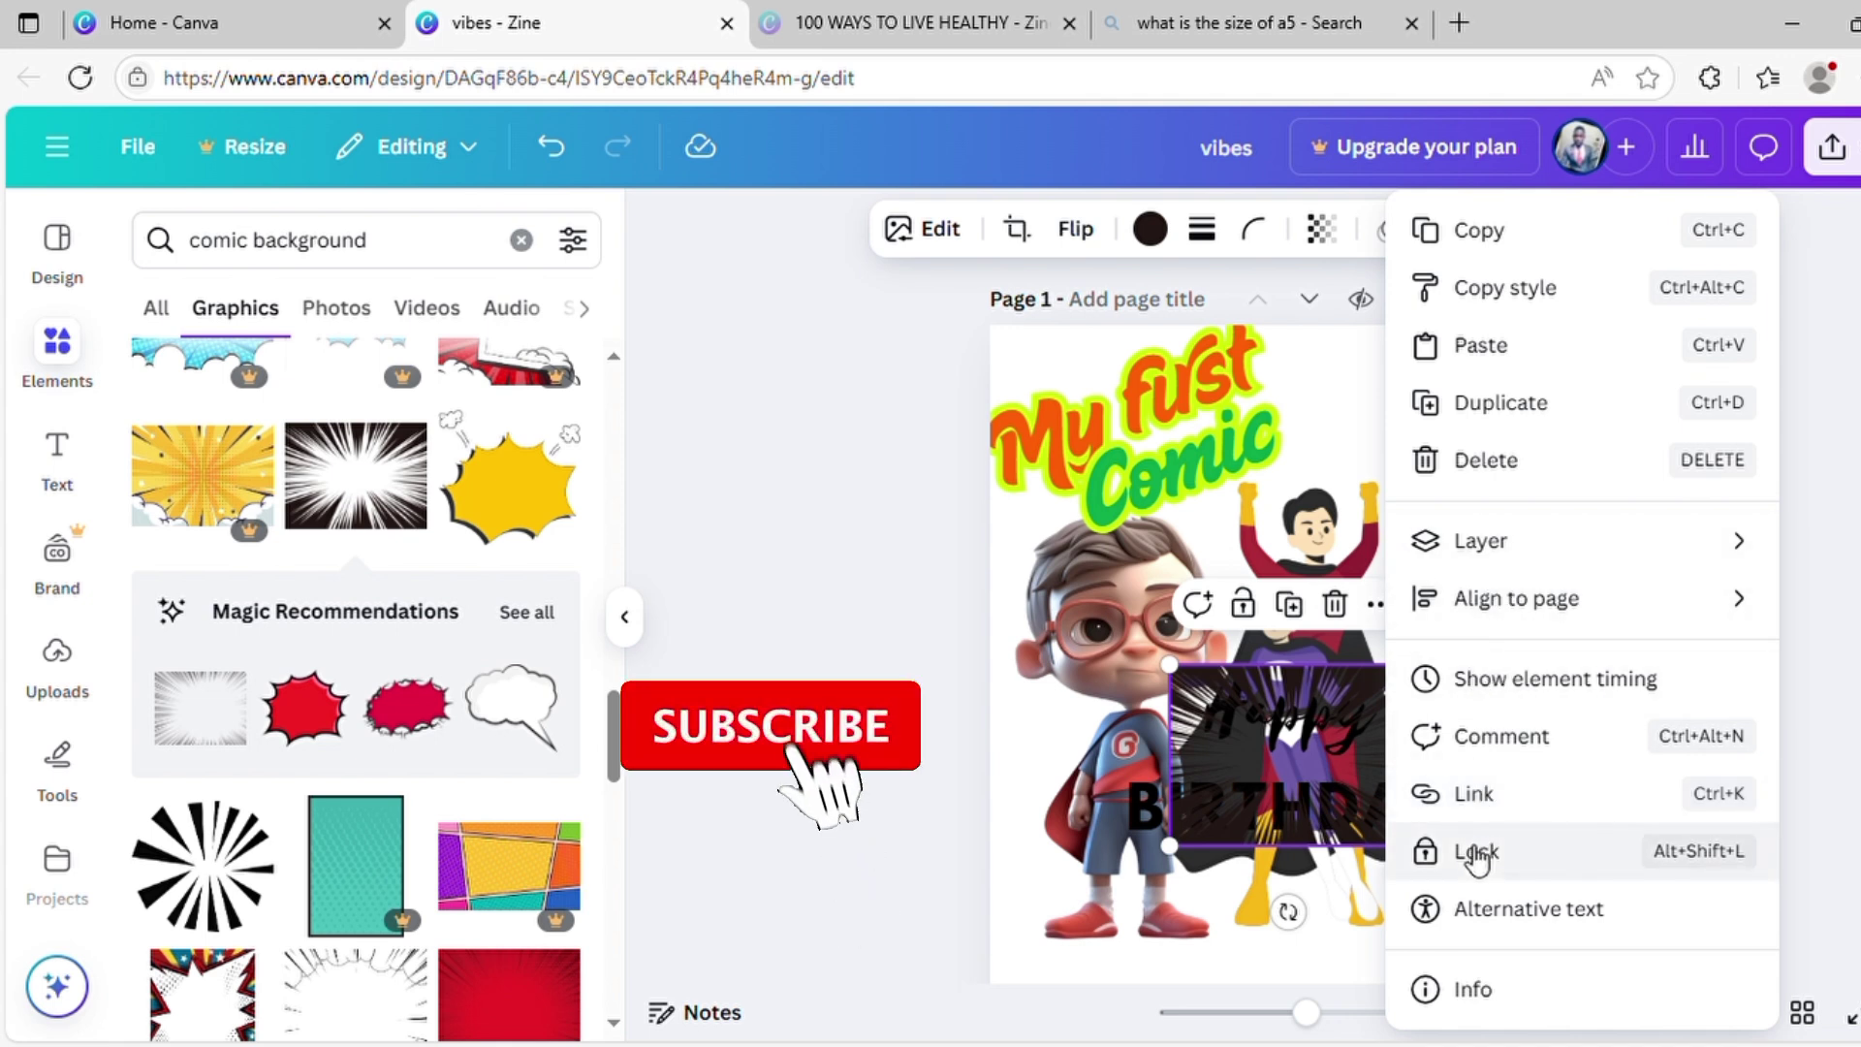
pyautogui.click(1171, 847)
pyautogui.moveTo(1171, 849); pyautogui.dragTo(995, 998)
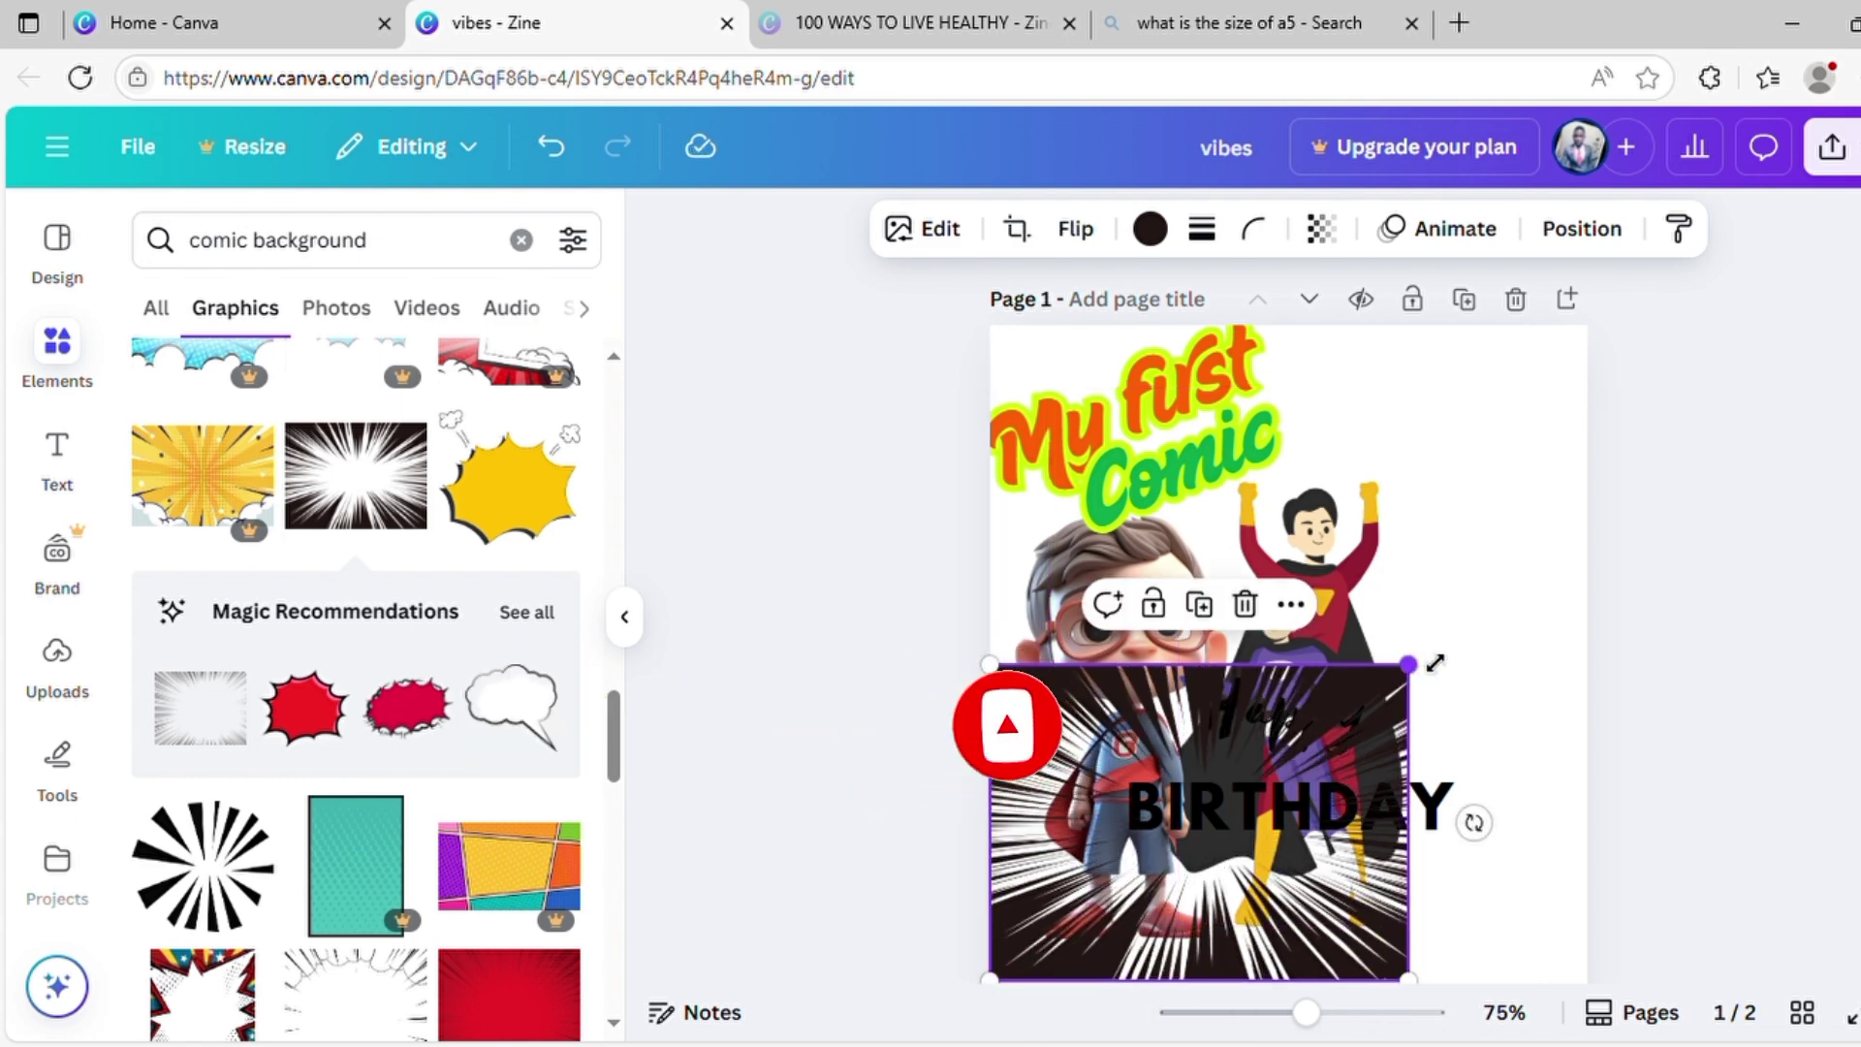
pyautogui.moveTo(1415, 662); pyautogui.dragTo(1713, 386)
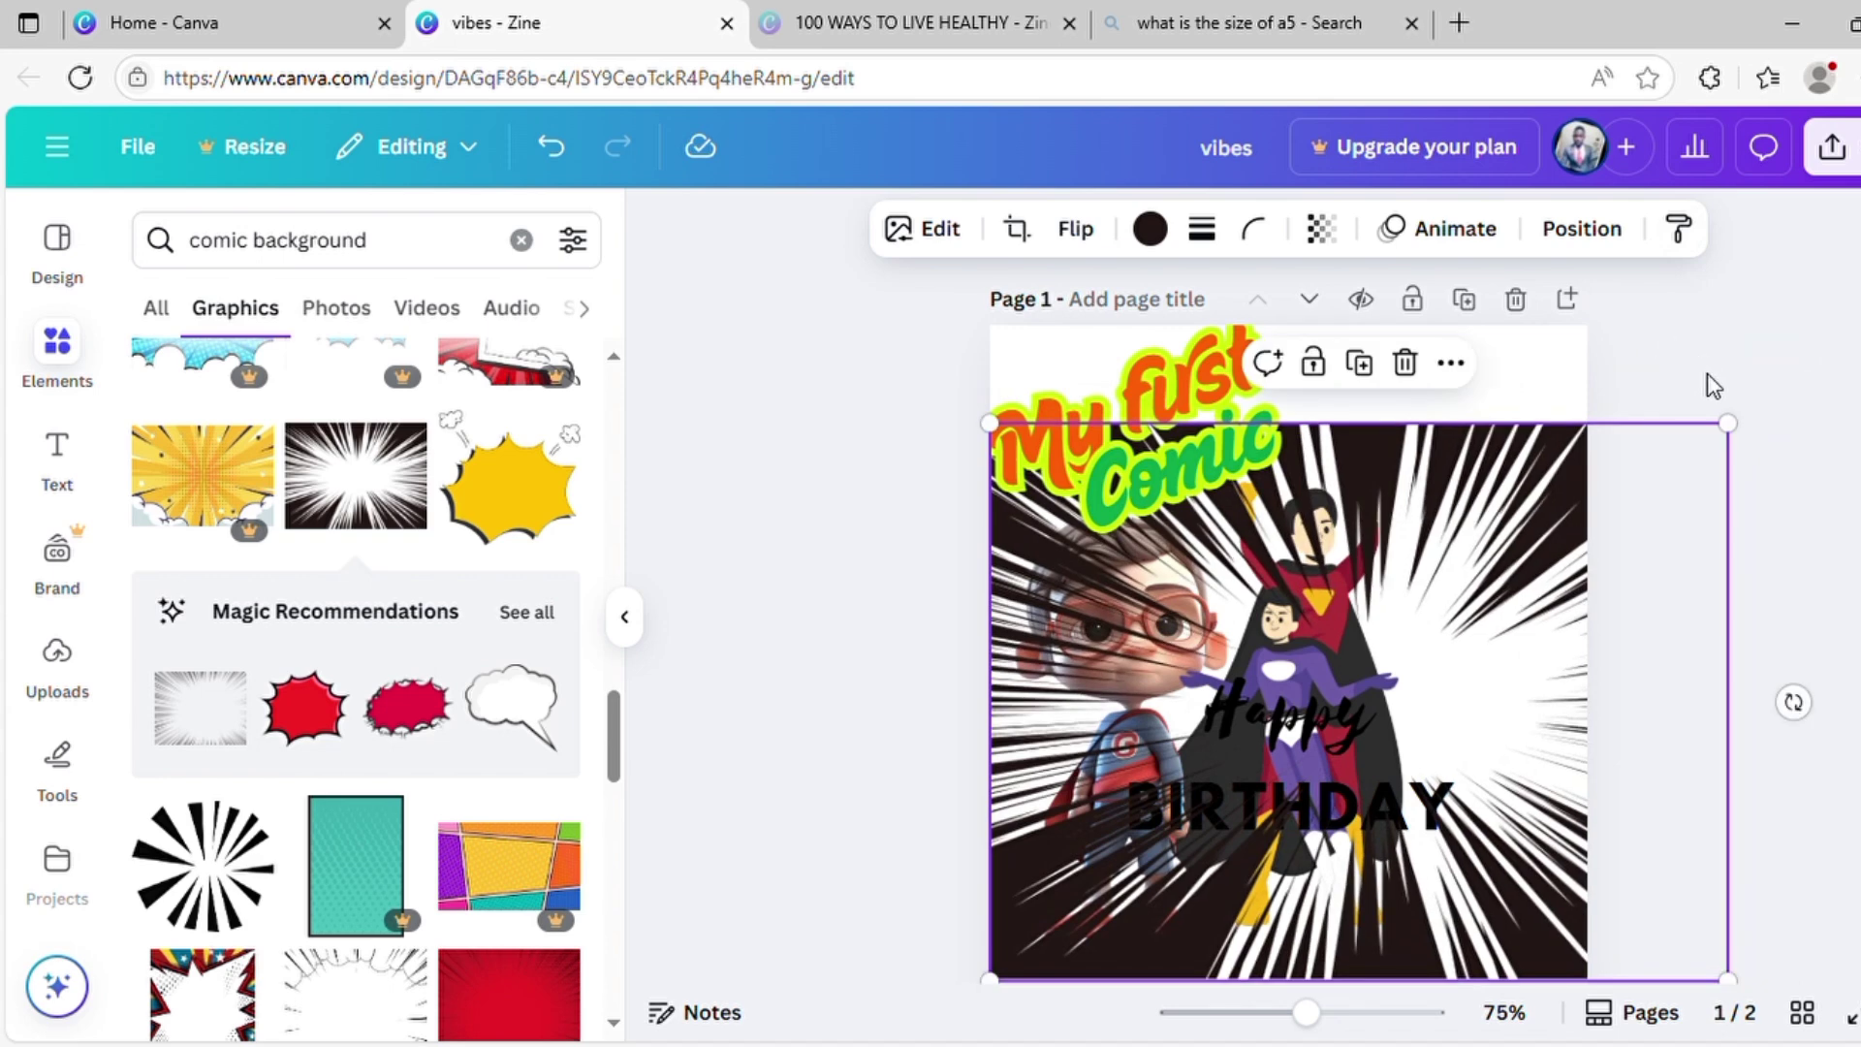
pyautogui.moveTo(1824, 713); pyautogui.dragTo(1381, 969)
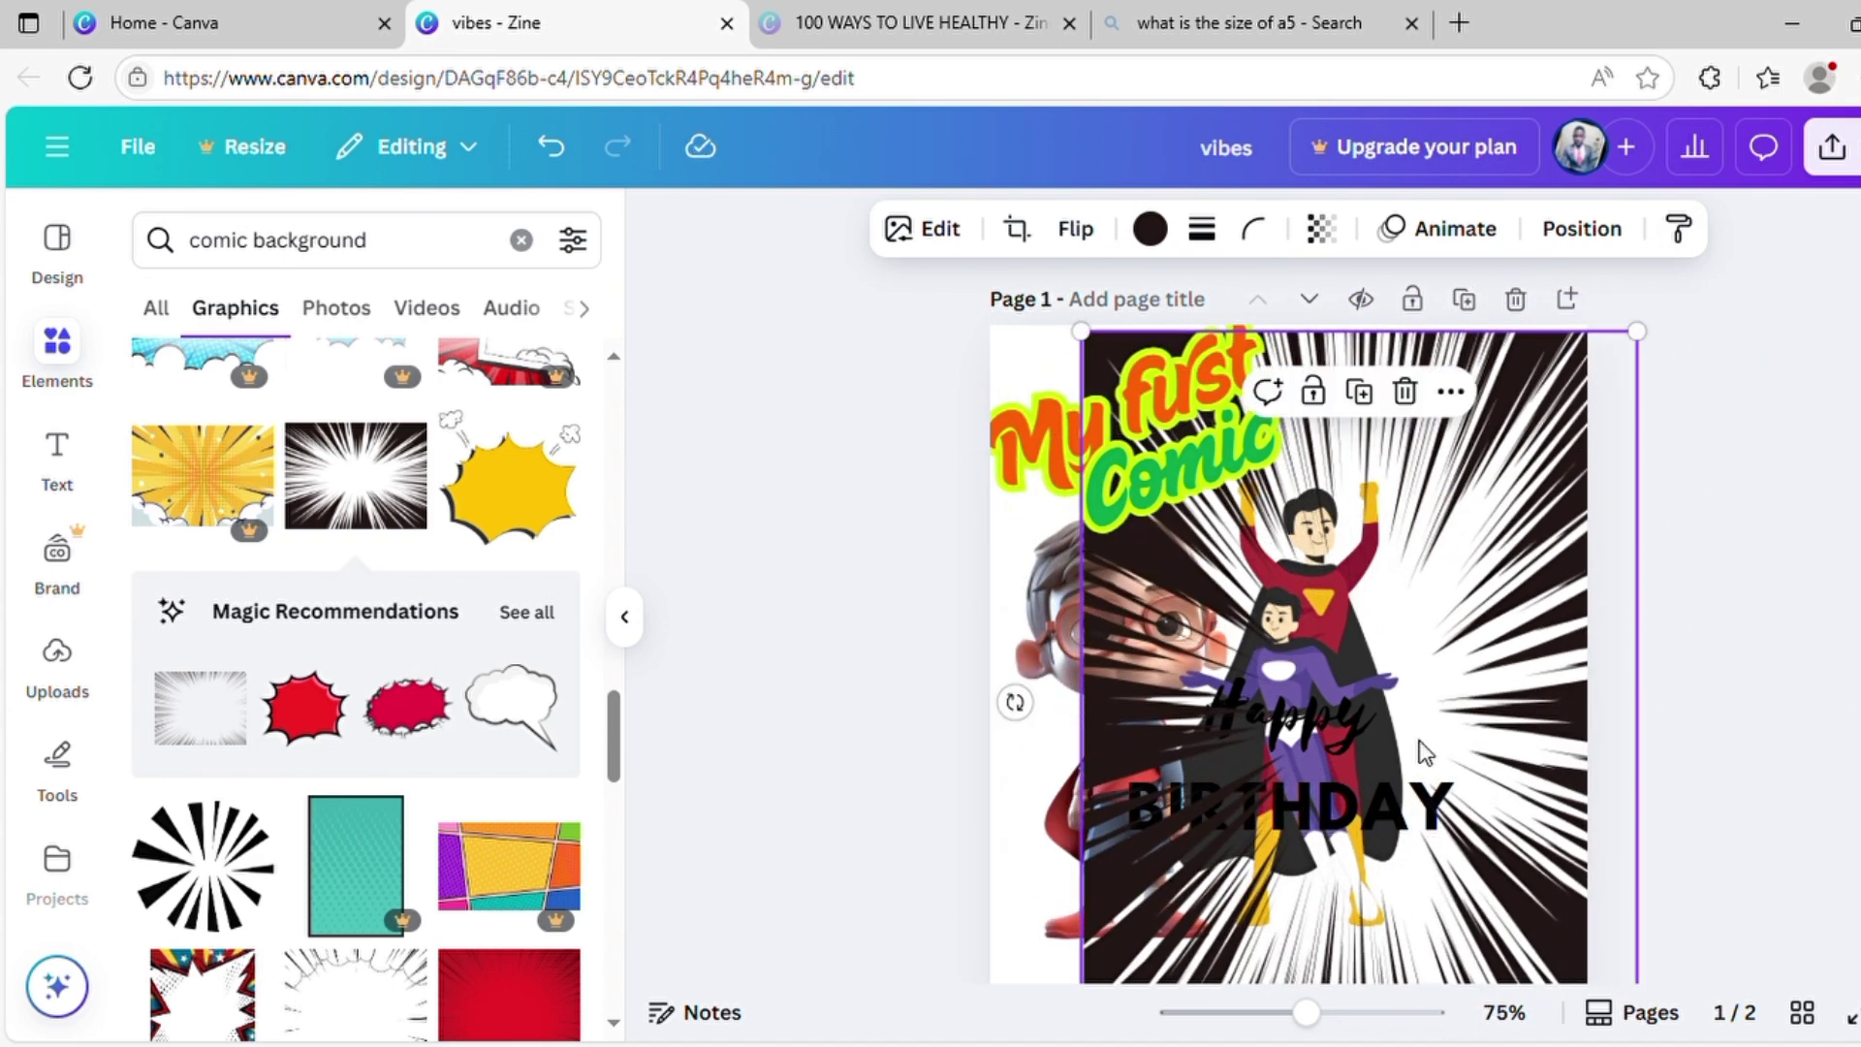
pyautogui.moveTo(1479, 752); pyautogui.dragTo(1396, 734)
pyautogui.scroll(-3, 1518, 783)
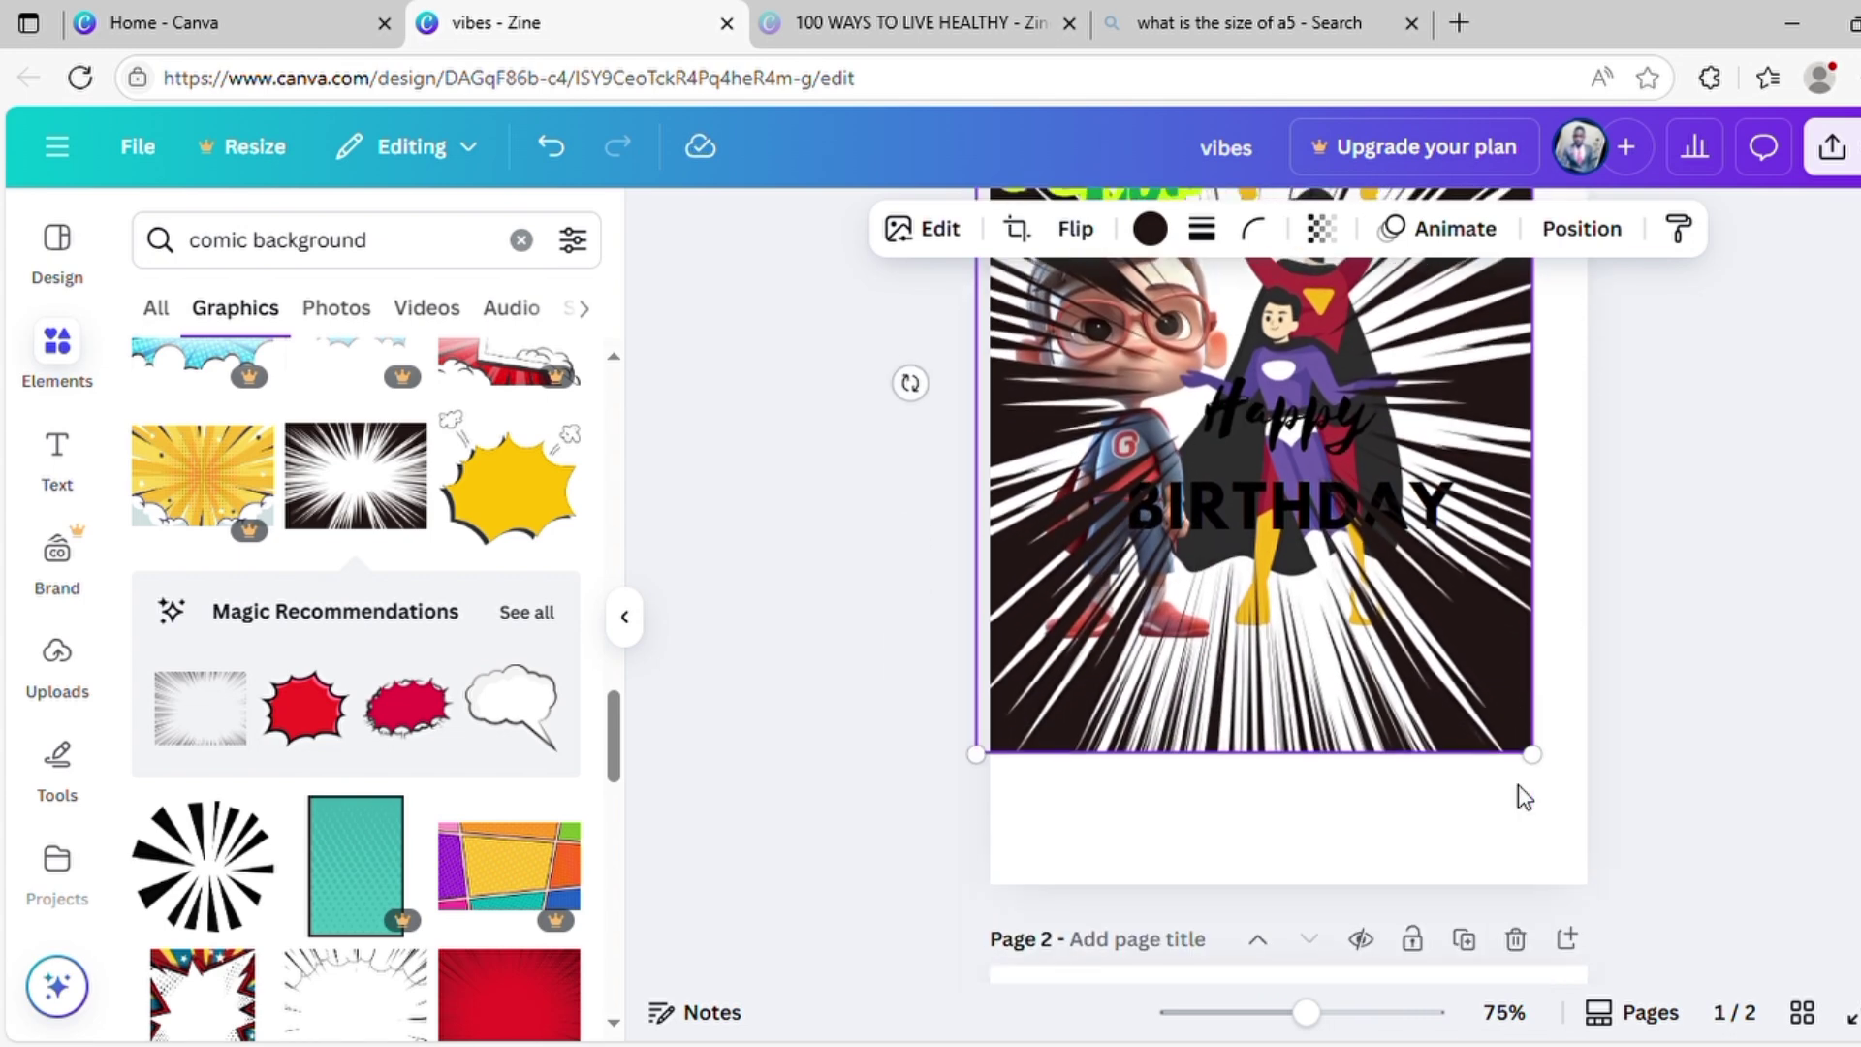
pyautogui.moveTo(1533, 744); pyautogui.dragTo(1640, 921)
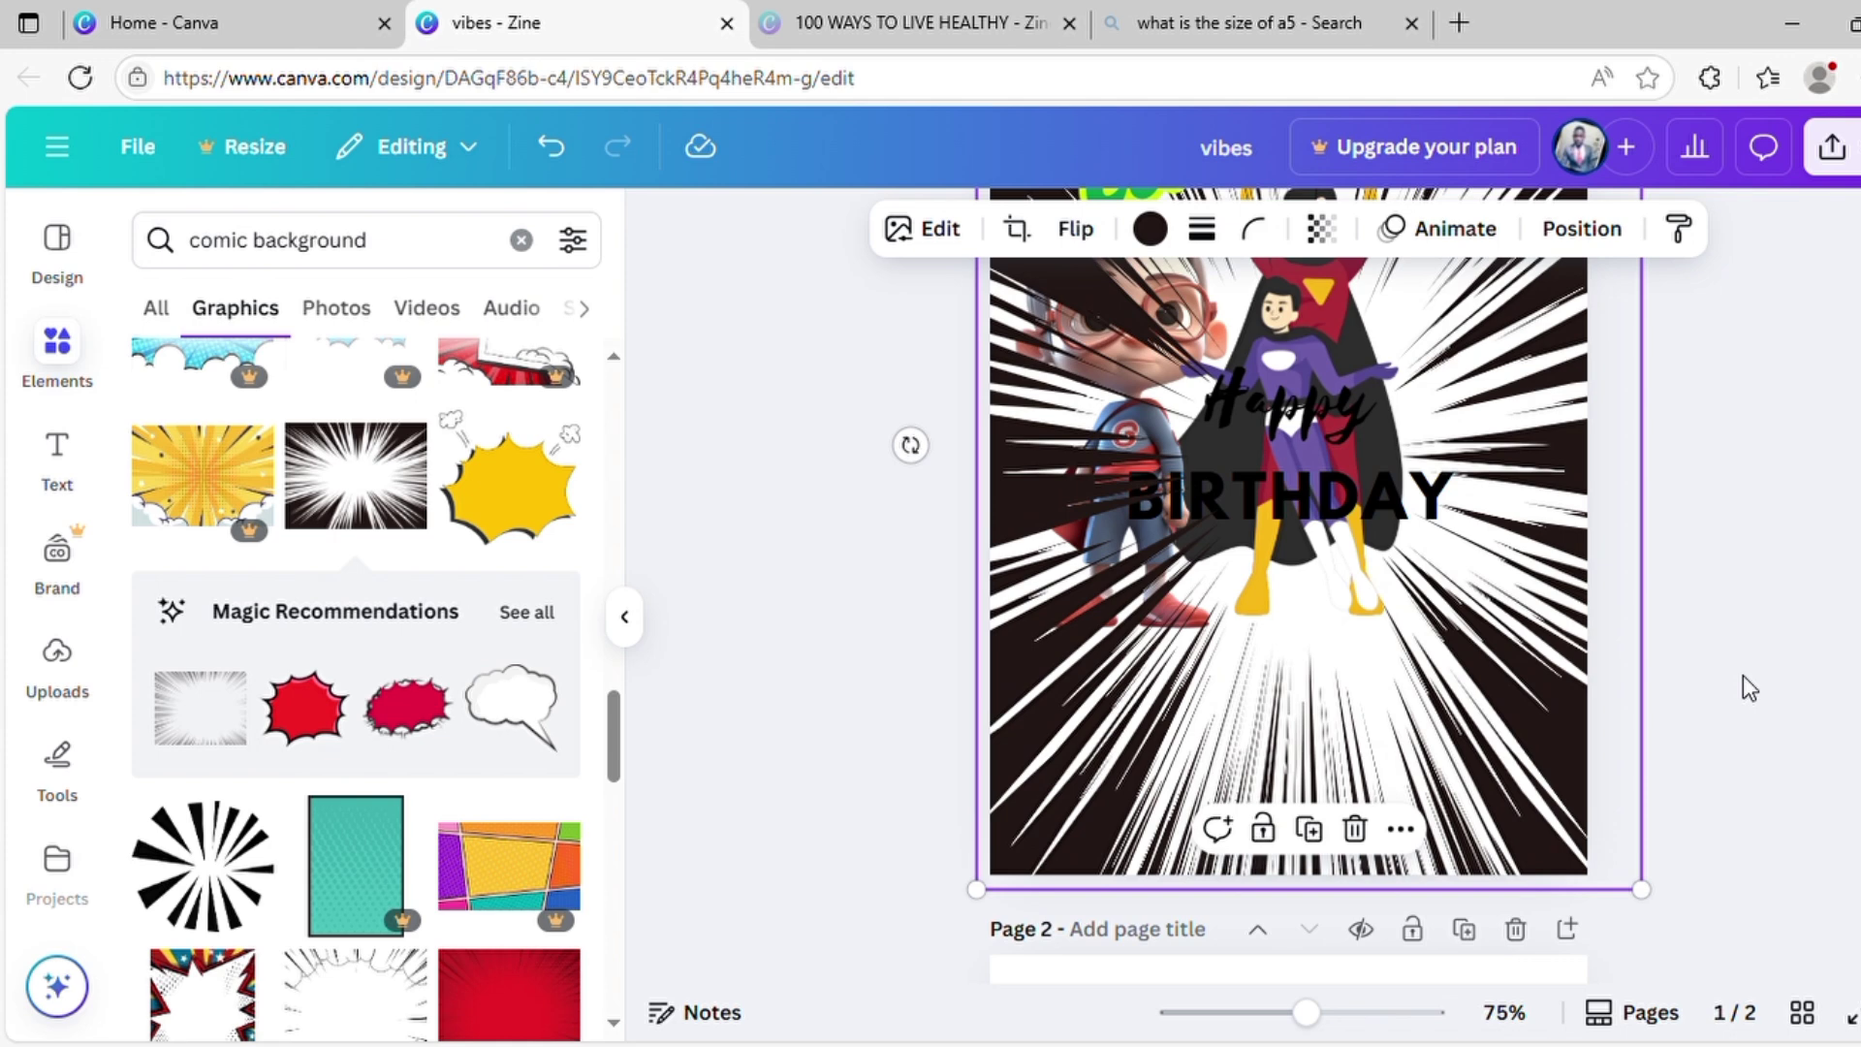
# Send the radial burst backward behind the boy and recolour its black areas dark maroon.
pyautogui.hotkey('ctrl', '[')
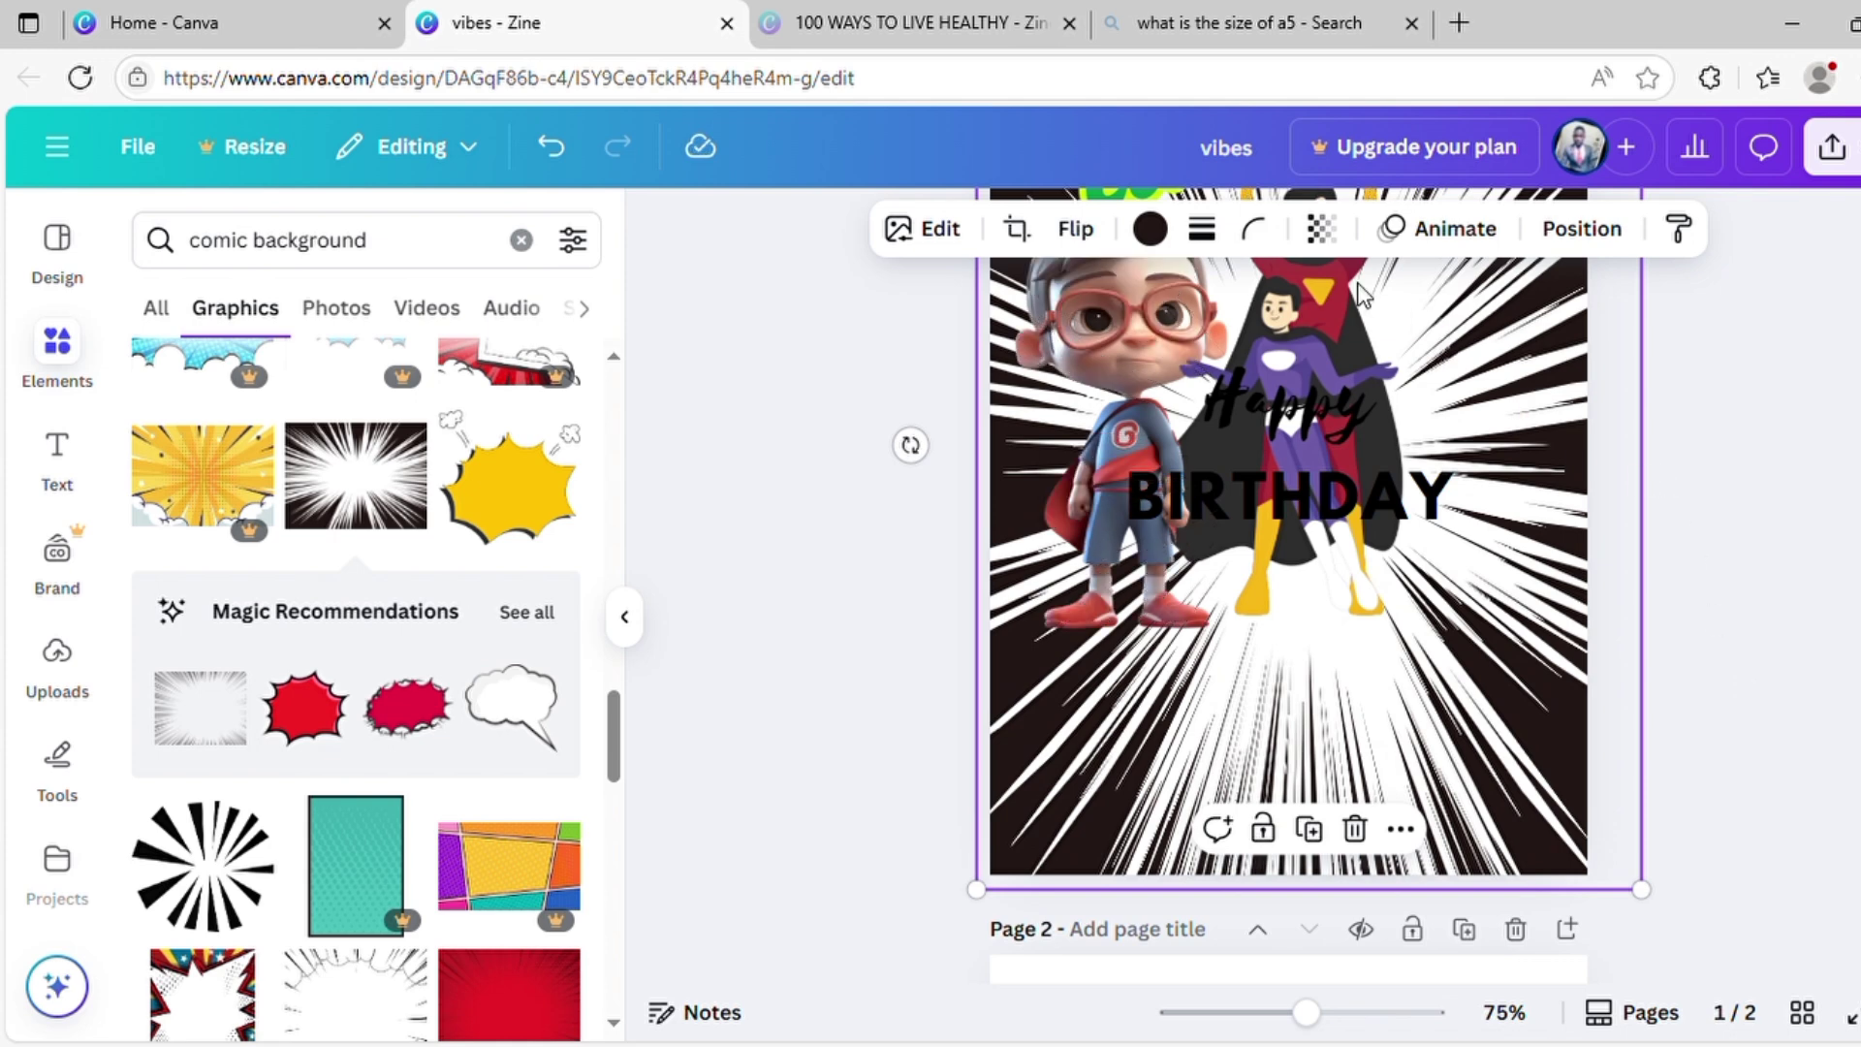
pyautogui.click(1153, 229)
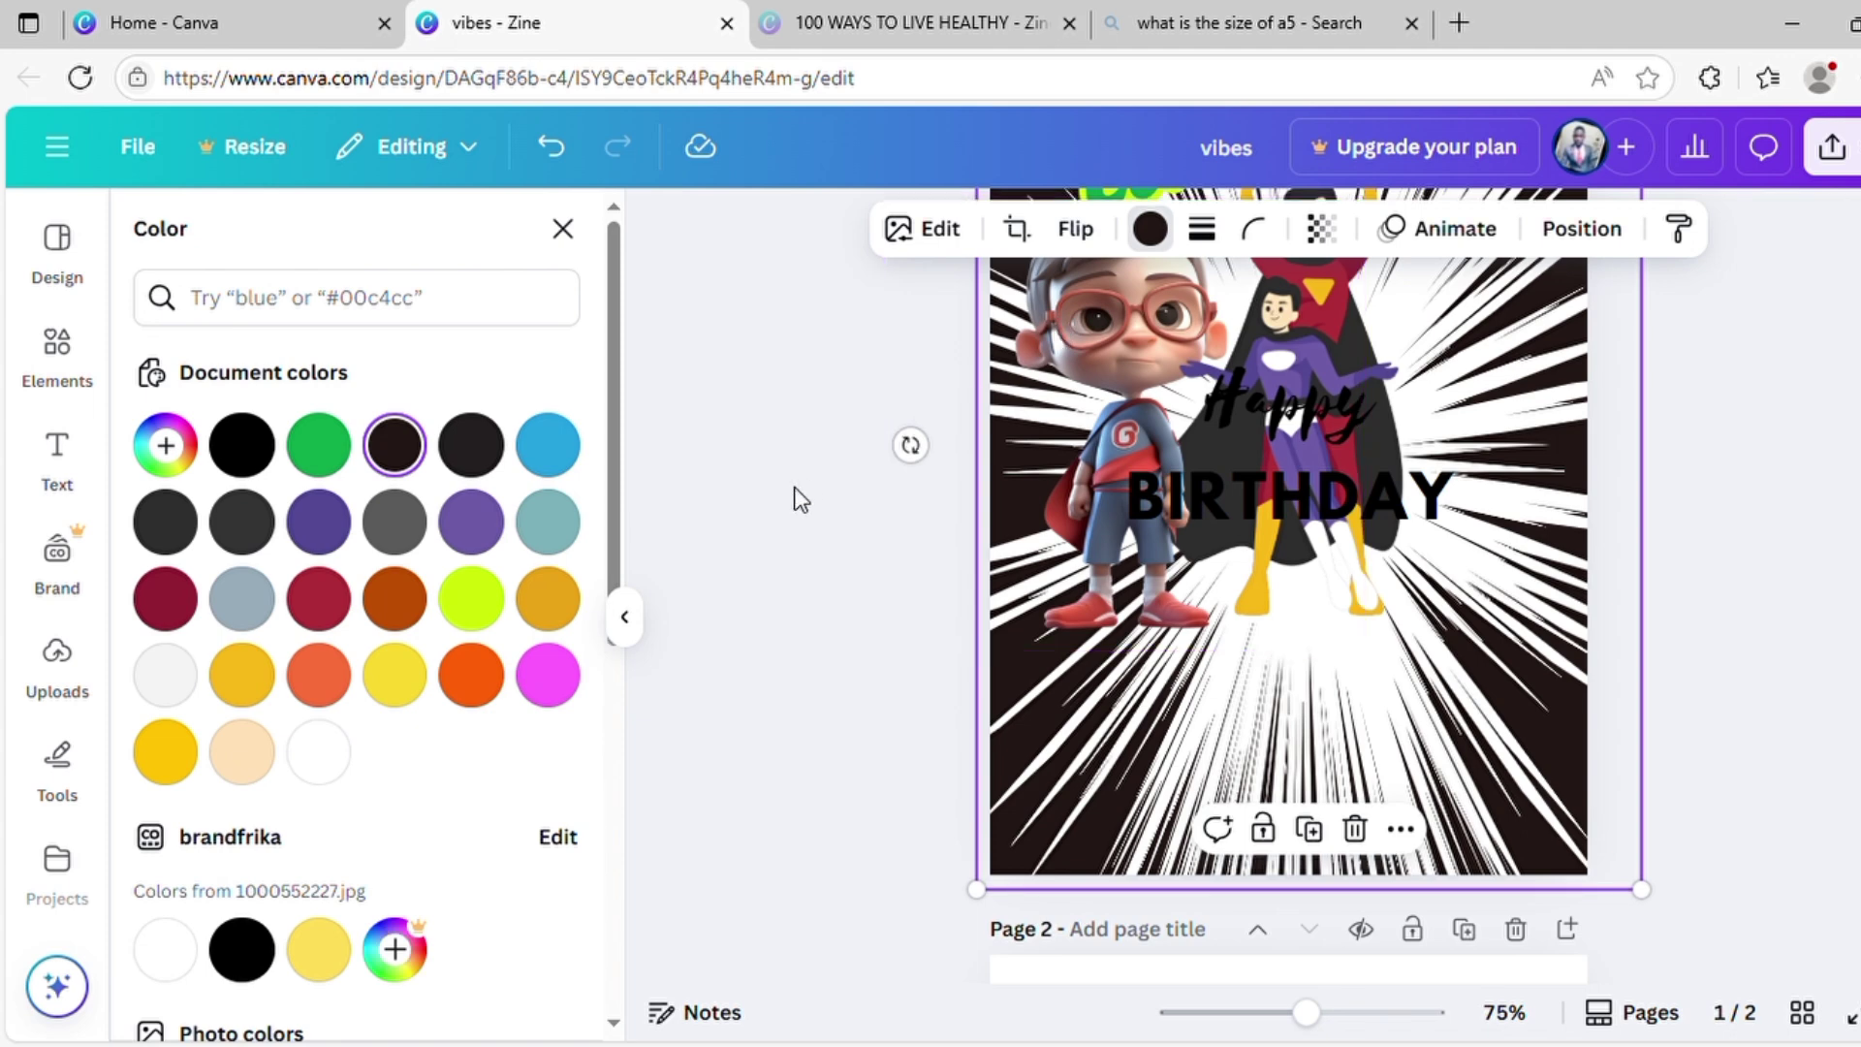
pyautogui.click(162, 590)
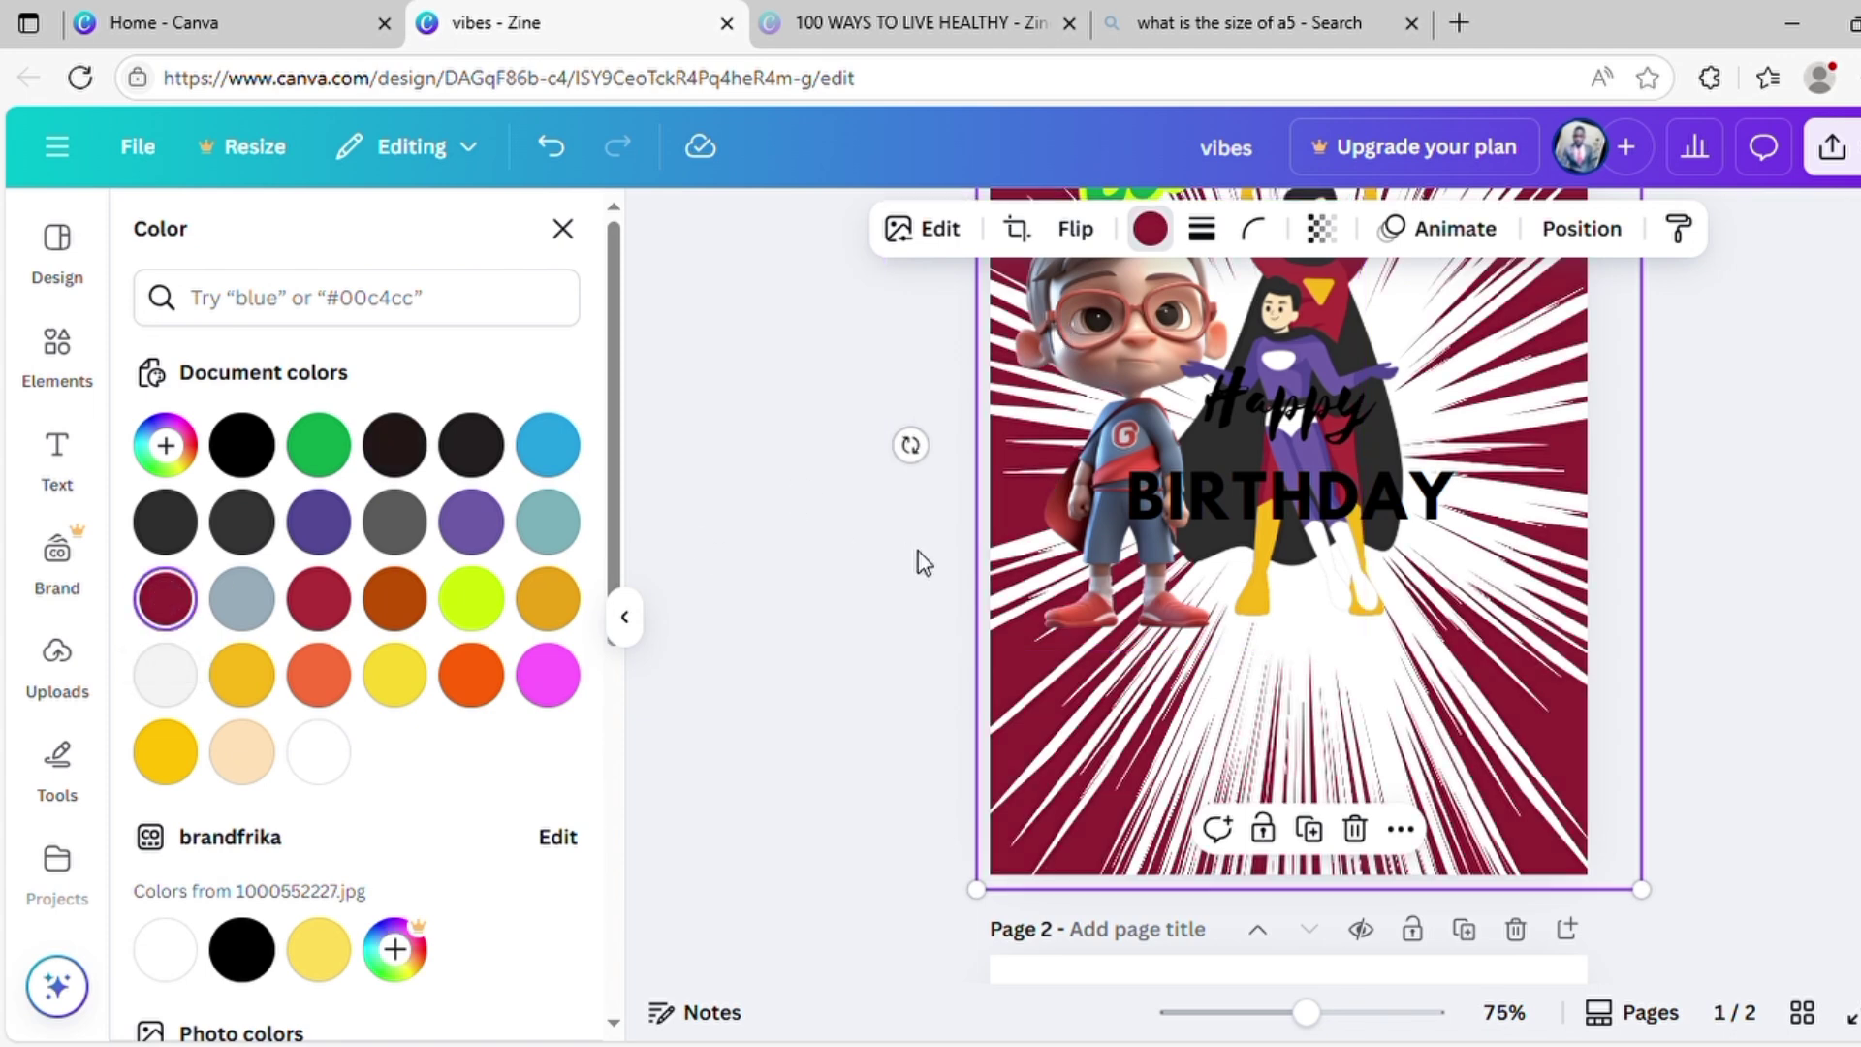
pyautogui.press('Escape')
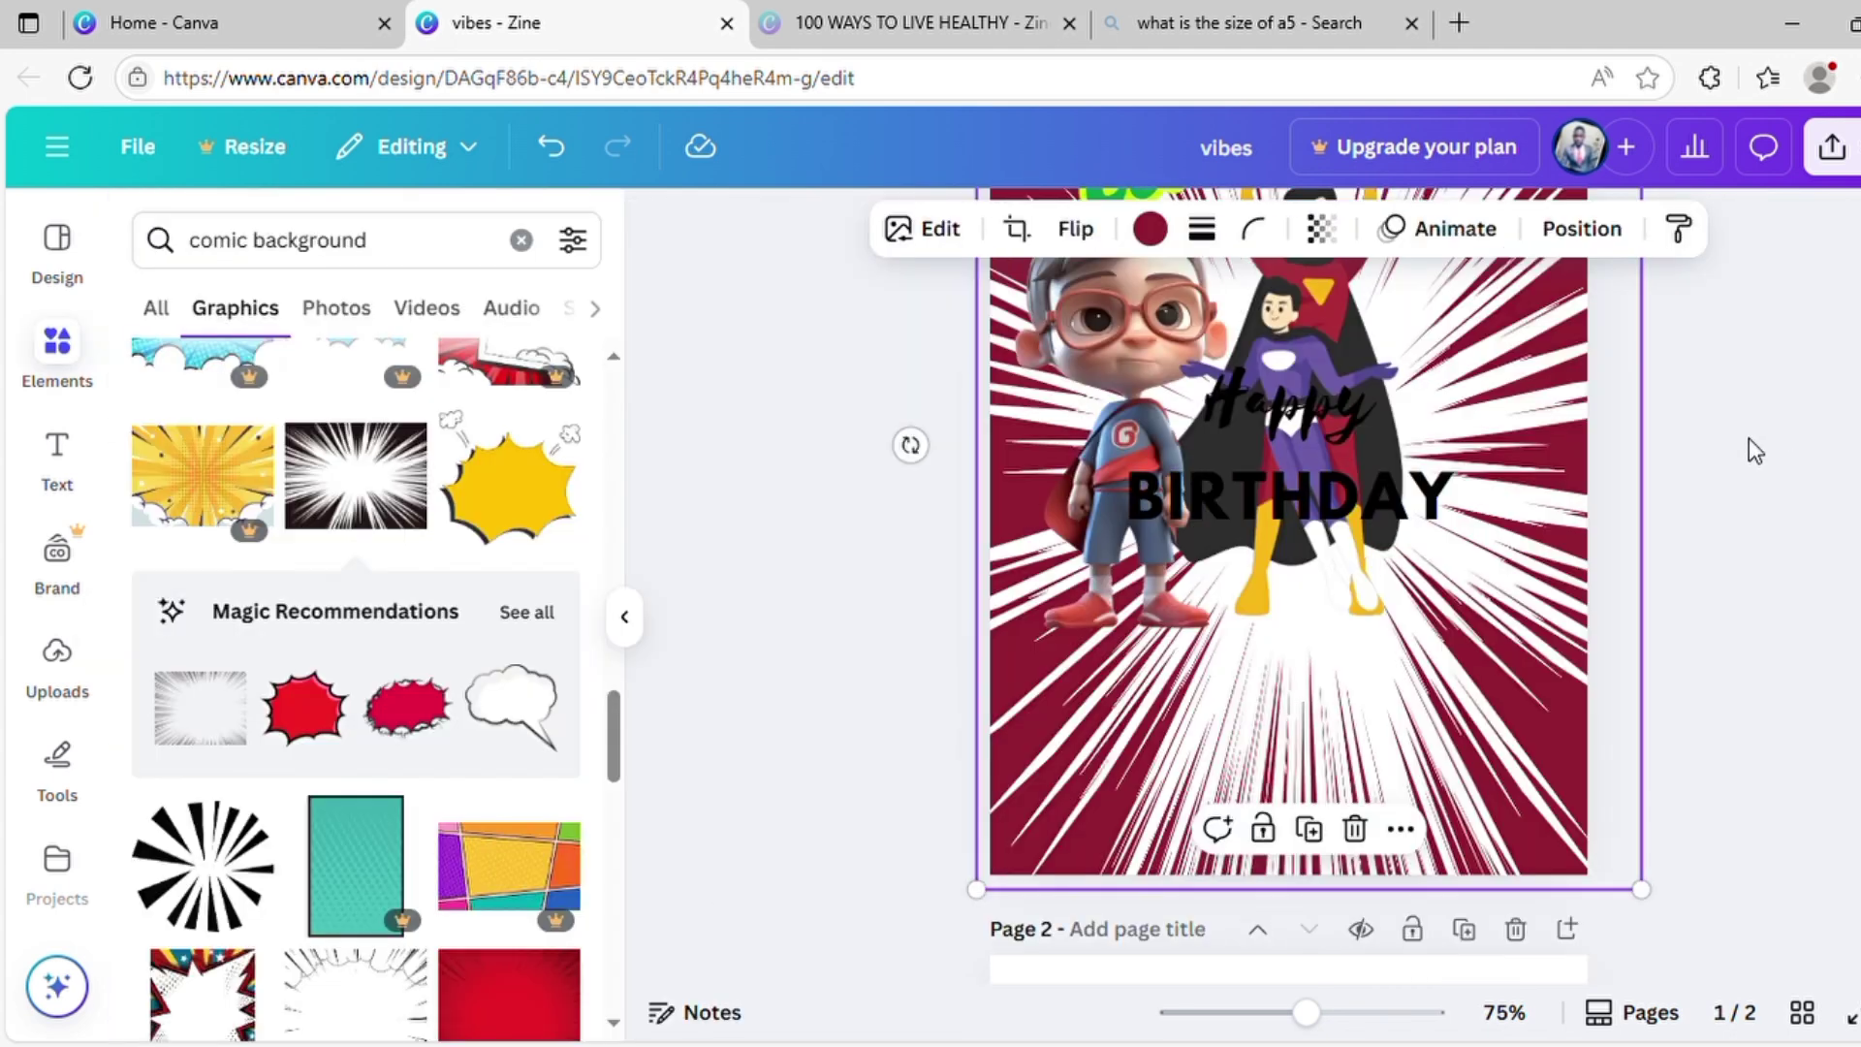
# Delete the "Happy BIRTHDAY" text and move the purple-suited hero to the right side of page 1.
pyautogui.scroll(3, 1735, 442)
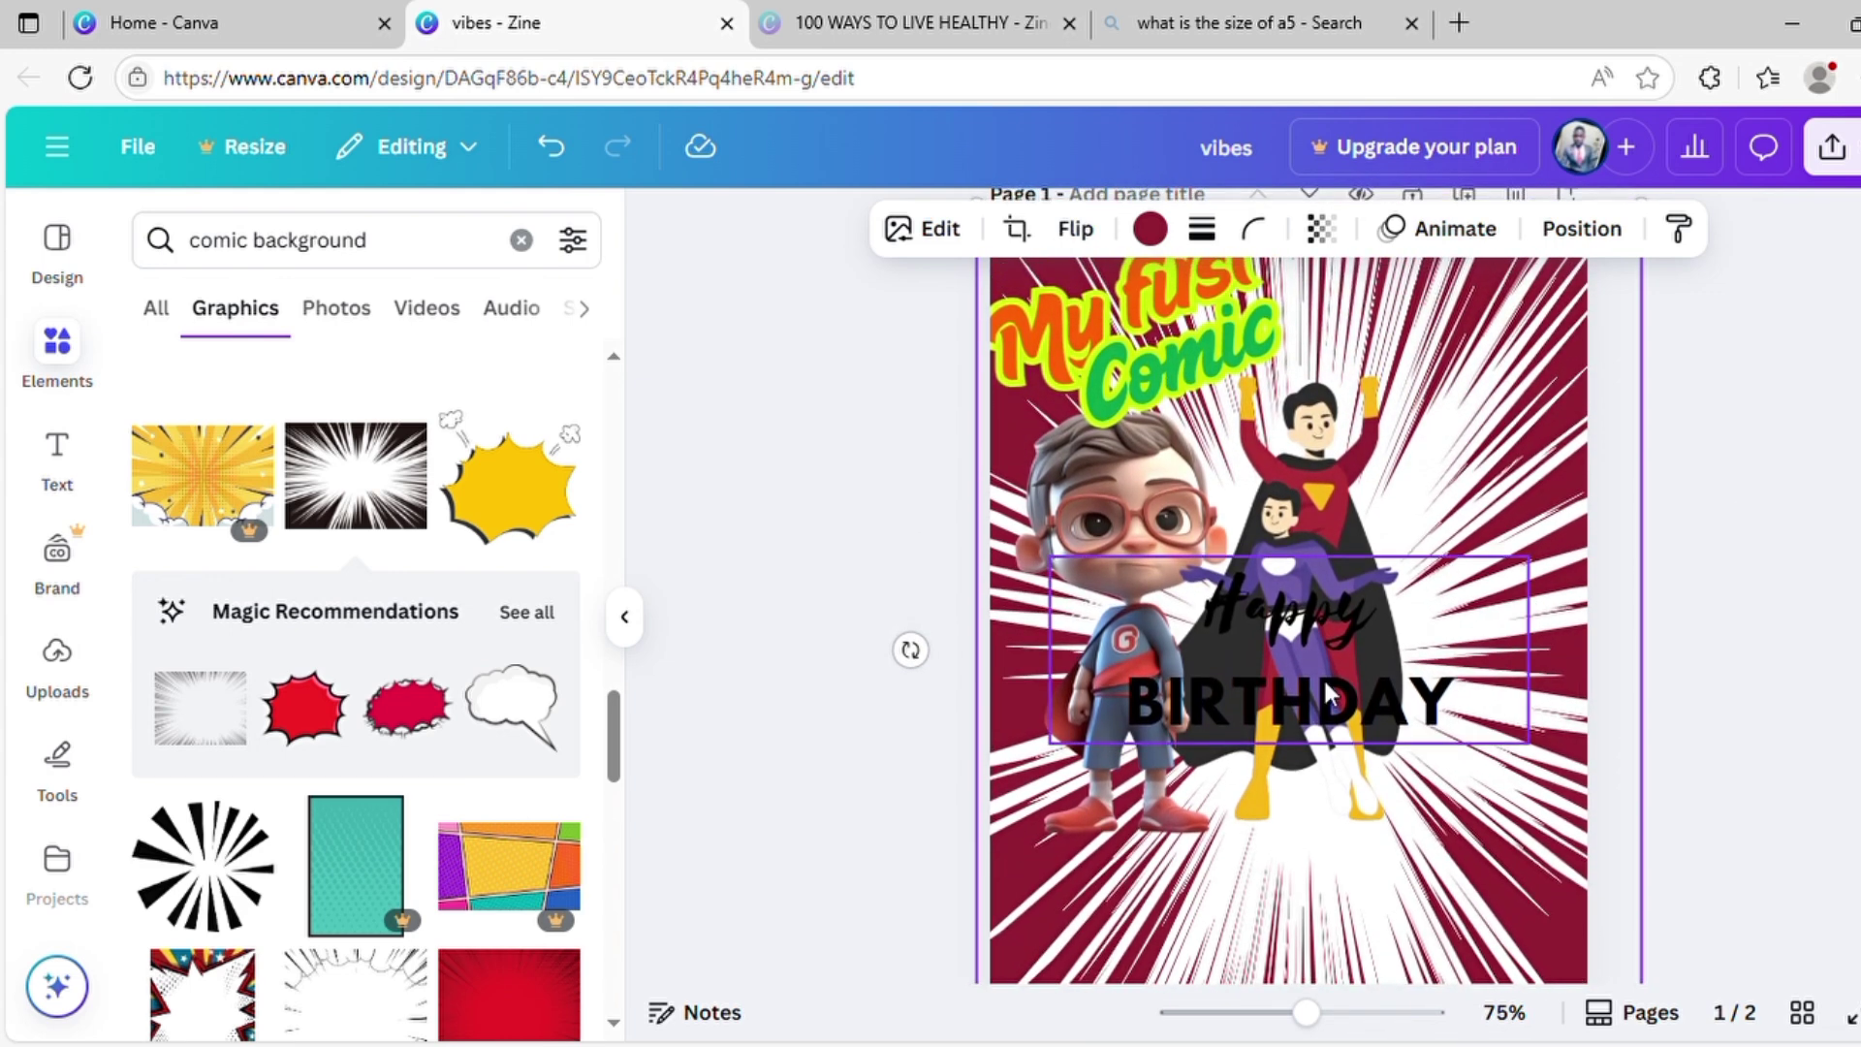
pyautogui.moveTo(1329, 695); pyautogui.dragTo(1544, 701)
pyautogui.press('Delete')
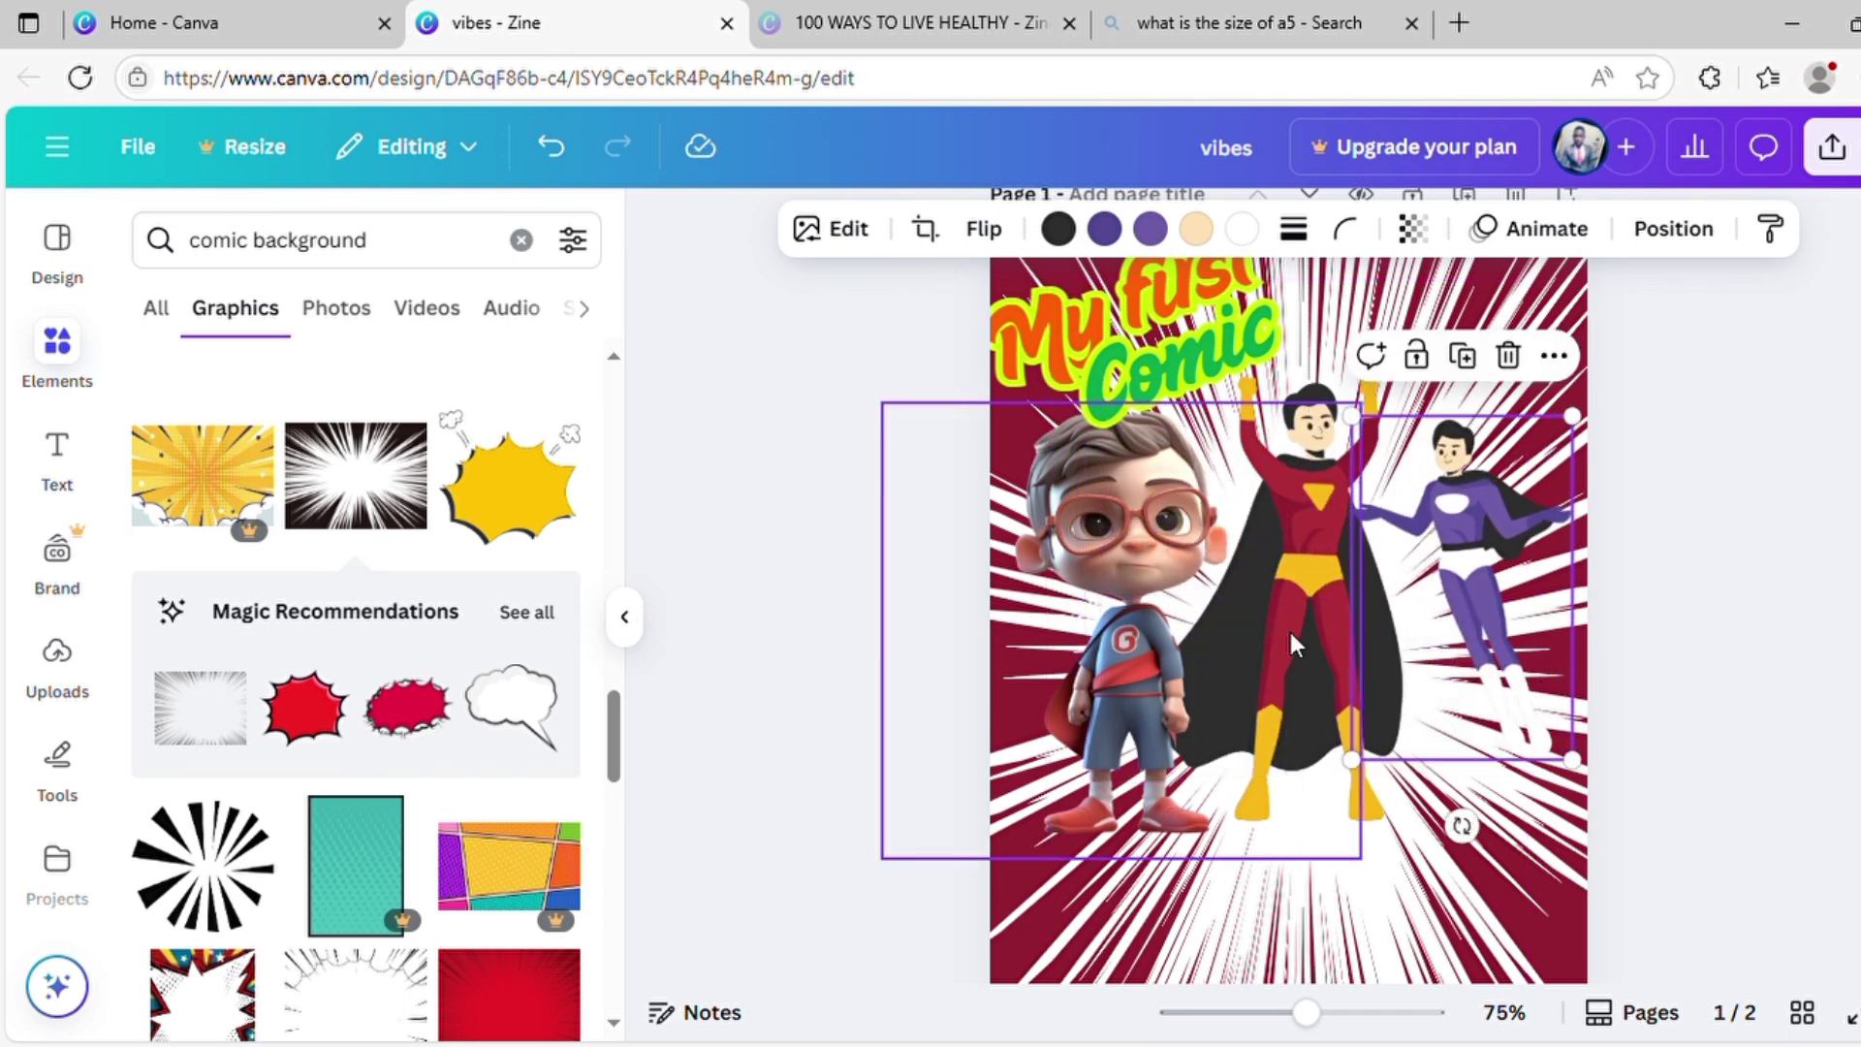
# Crop the empty margins on both sides of the boy superhero image.
pyautogui.click(1289, 632)
pyautogui.moveTo(1371, 632); pyautogui.dragTo(1266, 640)
pyautogui.moveTo(882, 632); pyautogui.dragTo(1011, 635)
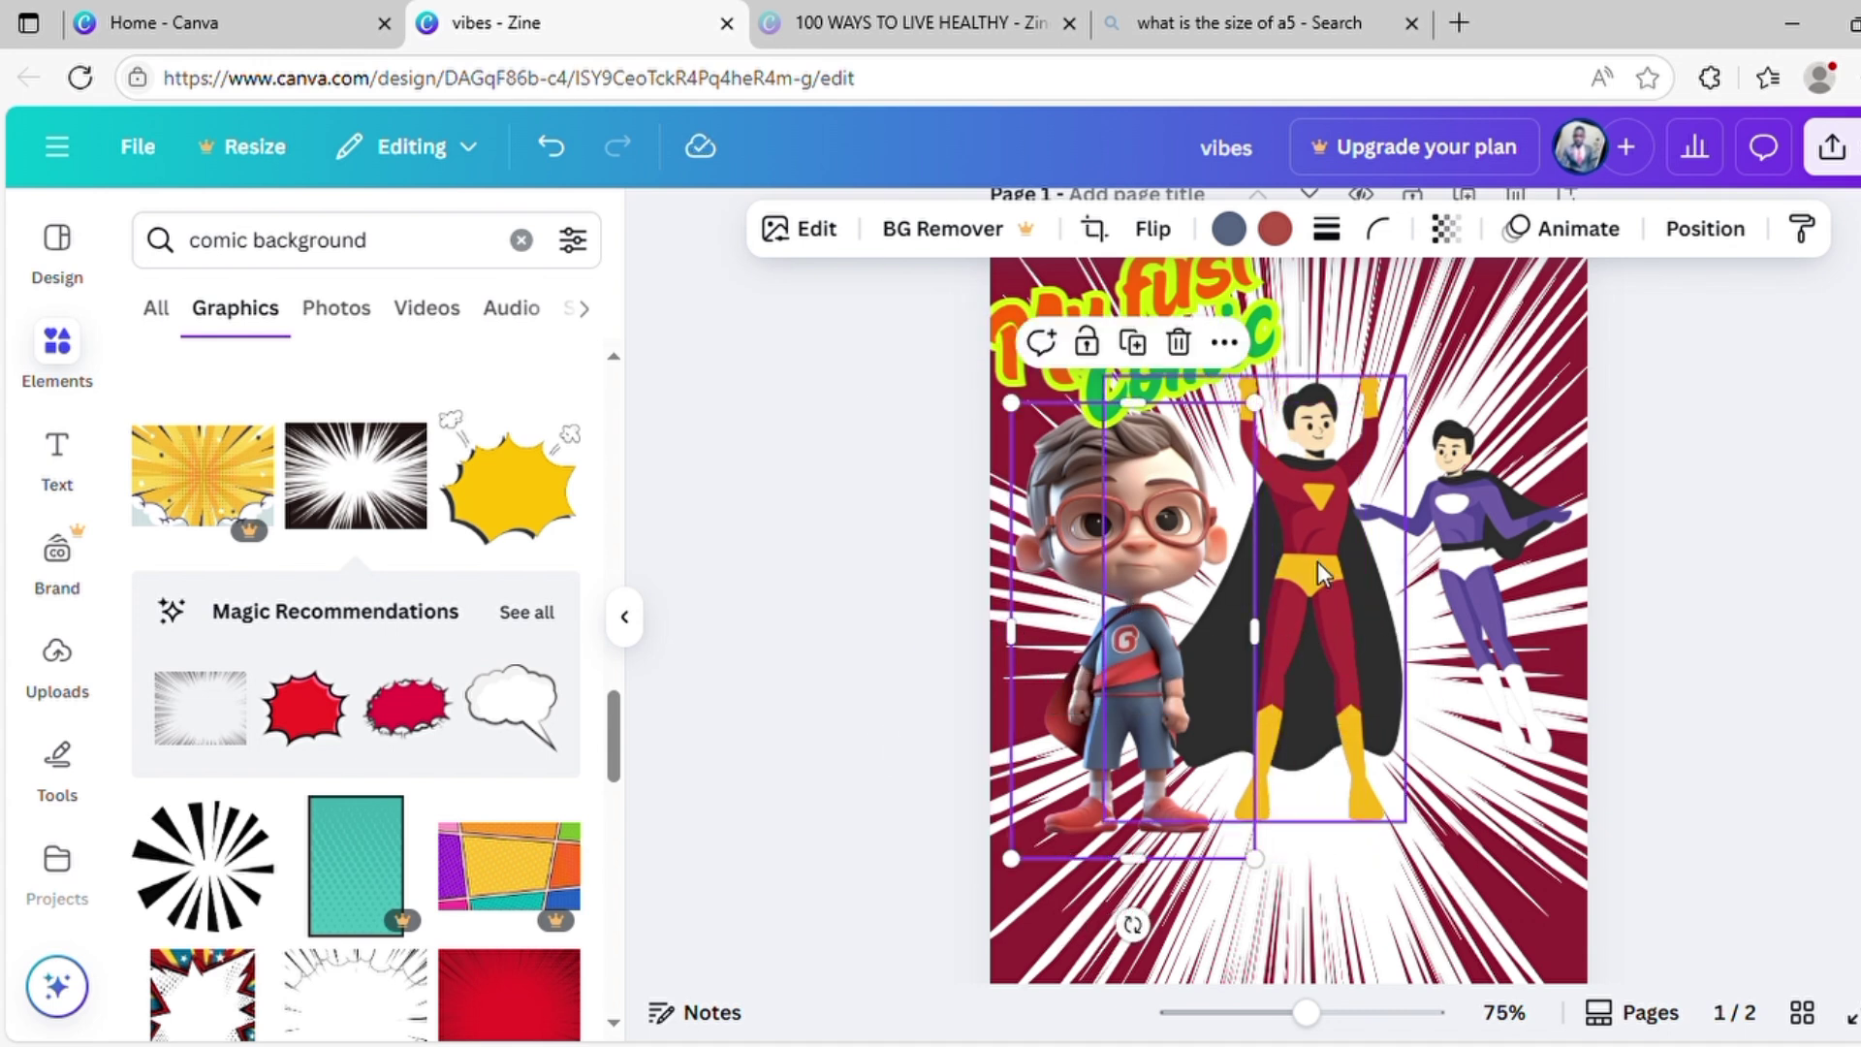
# Move the red-suited hero to the left side of page 1 and the boy to the middle.
pyautogui.moveTo(1317, 561); pyautogui.dragTo(1091, 667)
pyautogui.click(1161, 541)
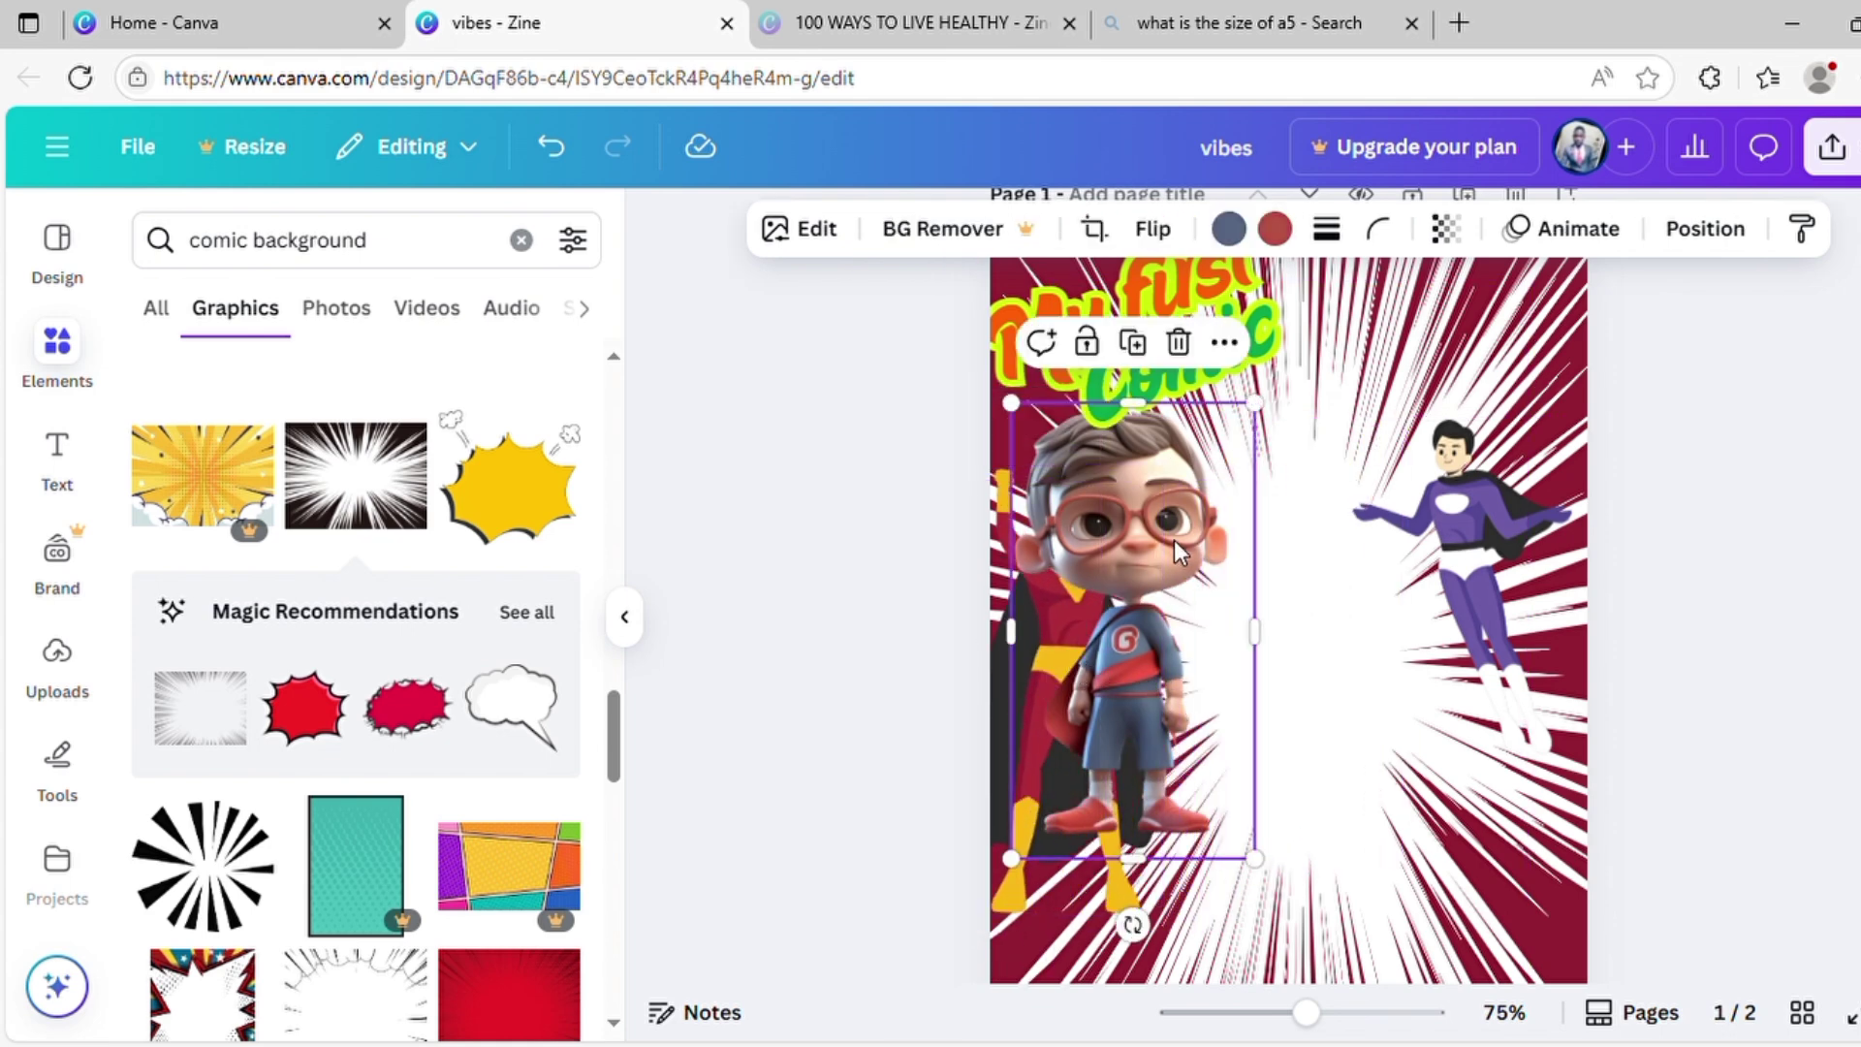
pyautogui.moveTo(1173, 539); pyautogui.dragTo(1345, 597)
pyautogui.moveTo(1026, 622); pyautogui.dragTo(1102, 636)
# Enlarge the purple-suited hero and place it slightly higher than the boy on the right side of page 1.
pyautogui.click(1568, 663)
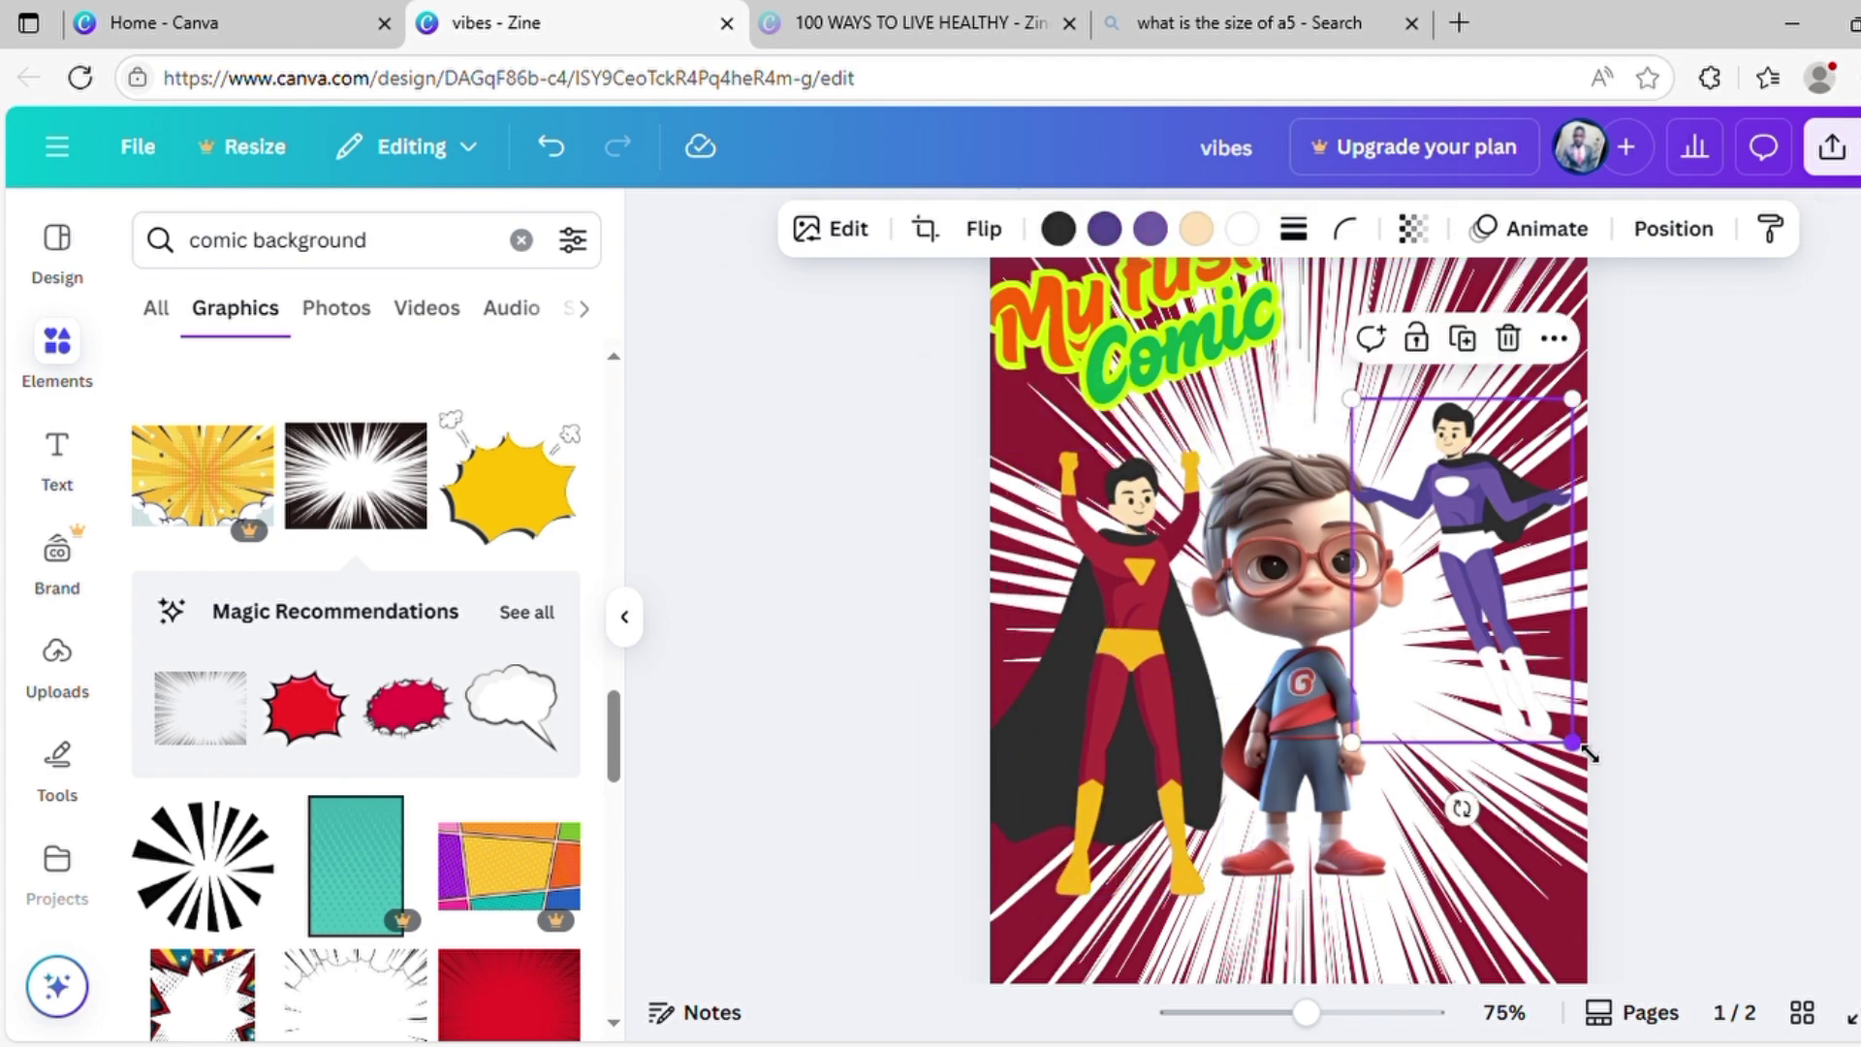
pyautogui.moveTo(1589, 754); pyautogui.dragTo(1597, 810)
pyautogui.moveTo(1493, 652); pyautogui.dragTo(1431, 658)
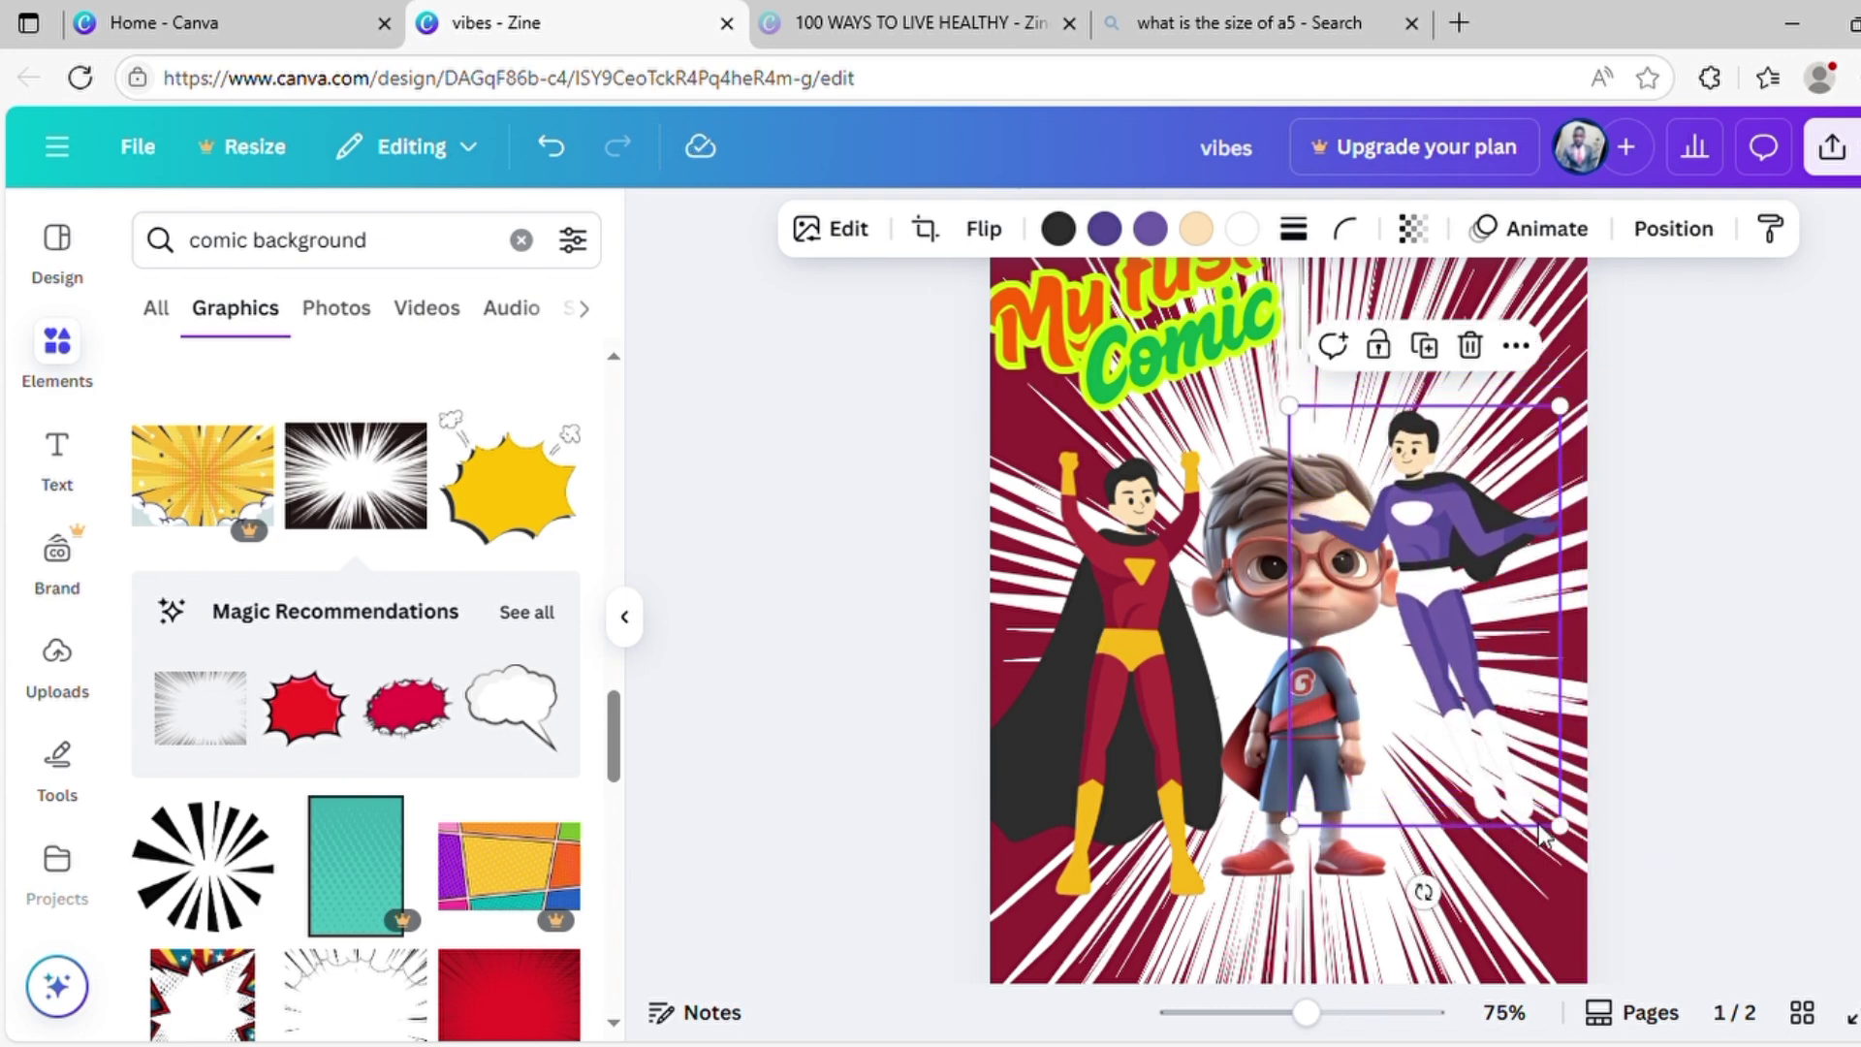
pyautogui.moveTo(1564, 833); pyautogui.dragTo(1597, 883)
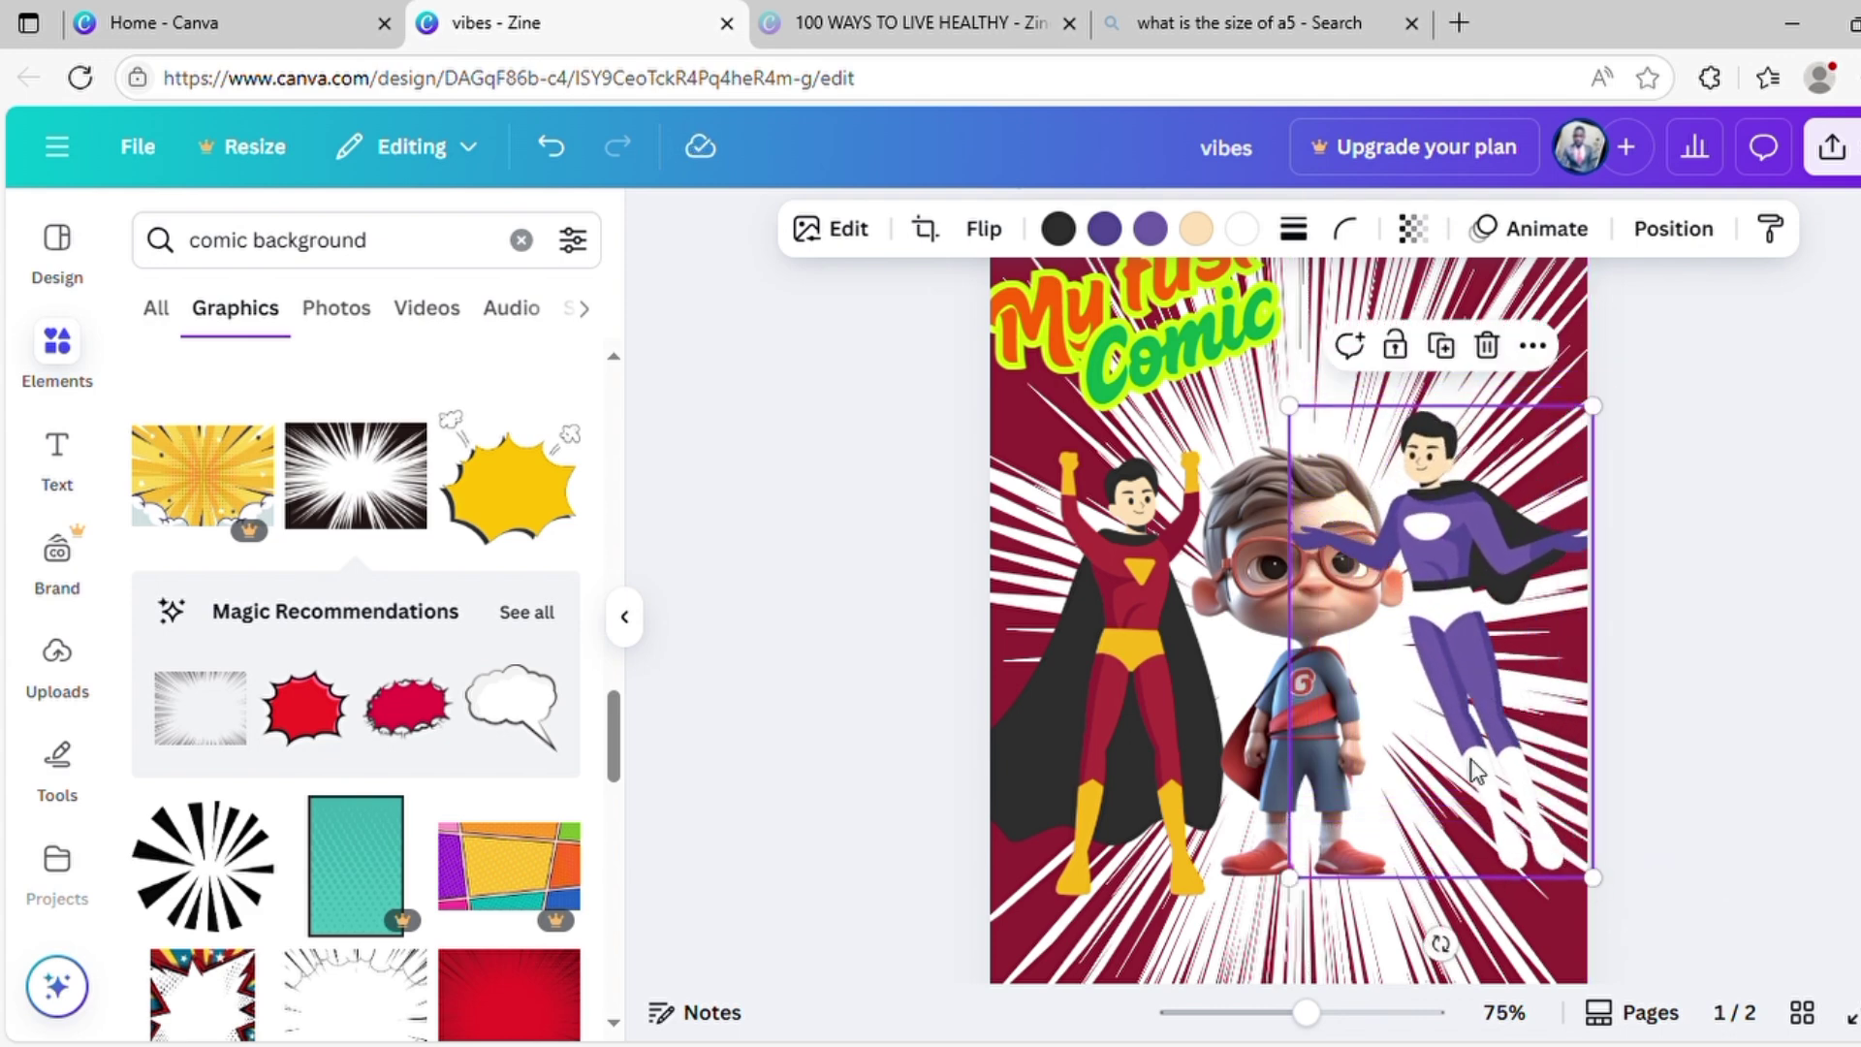
pyautogui.moveTo(1489, 773); pyautogui.dragTo(1469, 710)
pyautogui.click(1712, 668)
# Move the blue-edged burst and the pink burst on page 2 away from the white cloud speech bubble.
pyautogui.scroll(-3, 1711, 657)
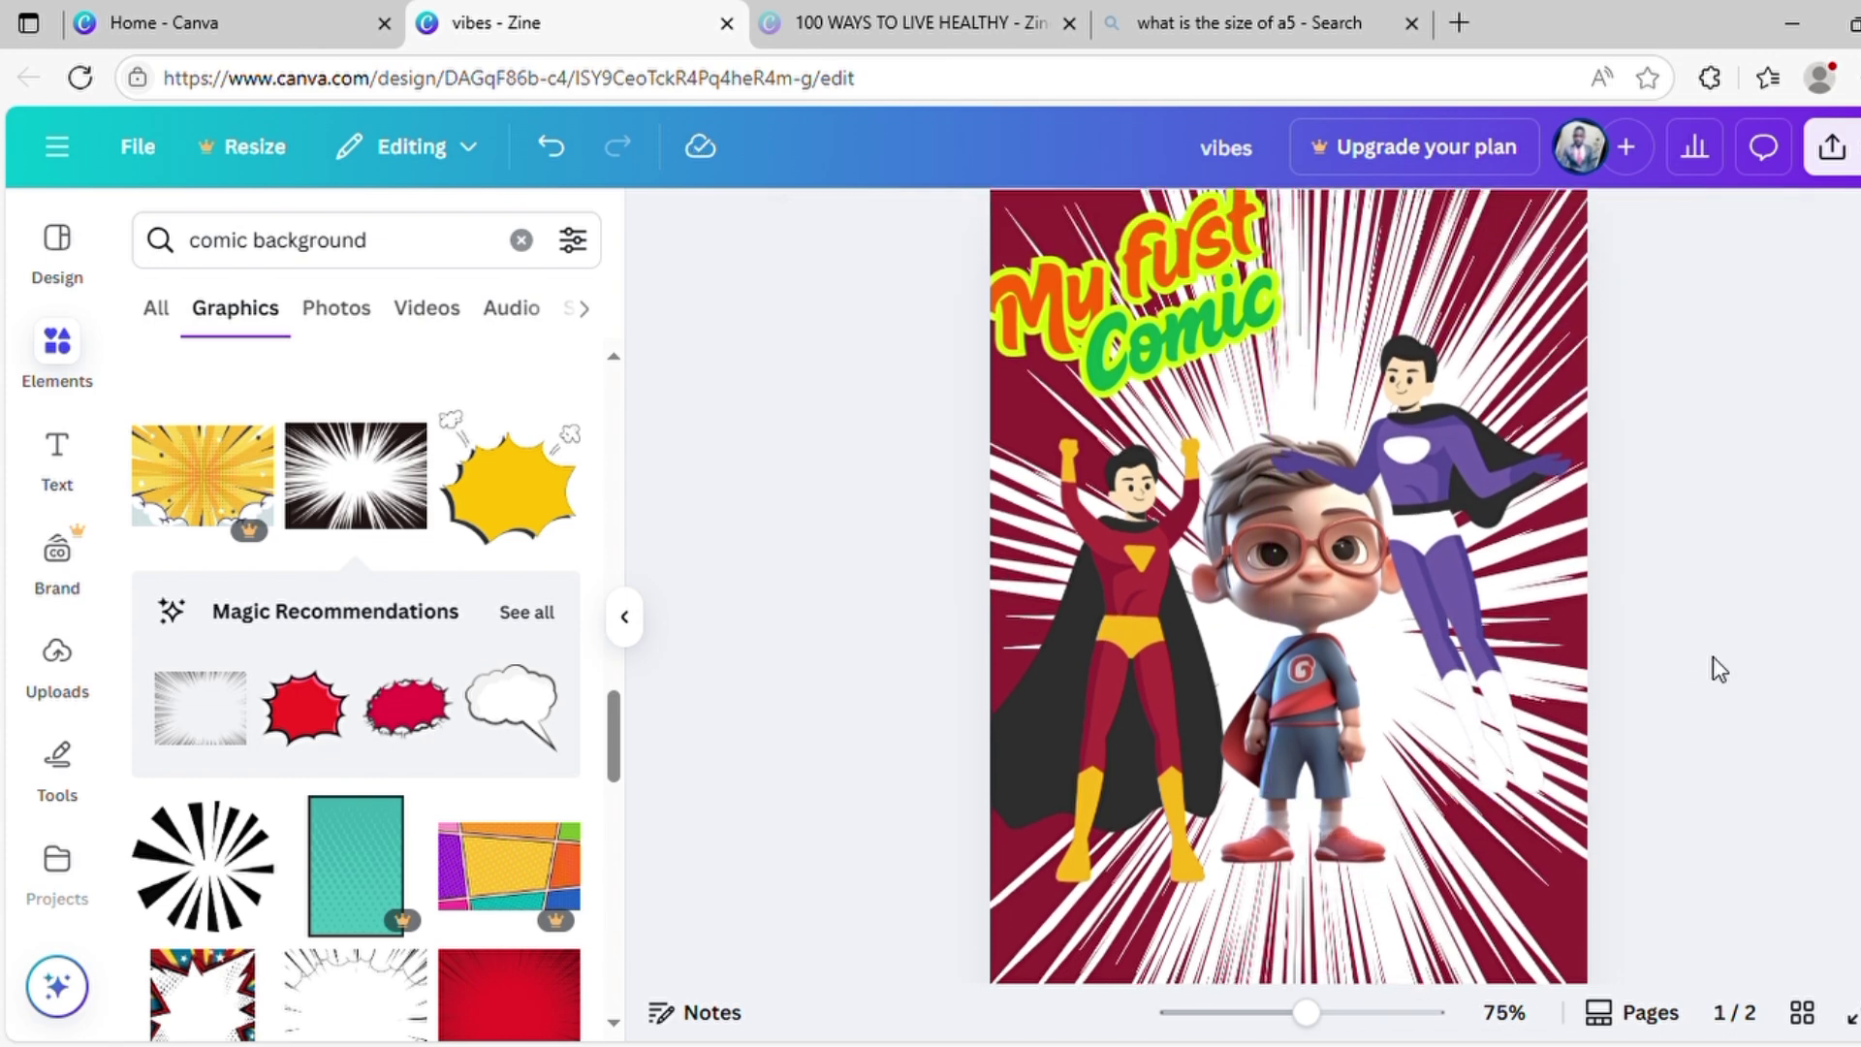
pyautogui.scroll(-4, 1713, 657)
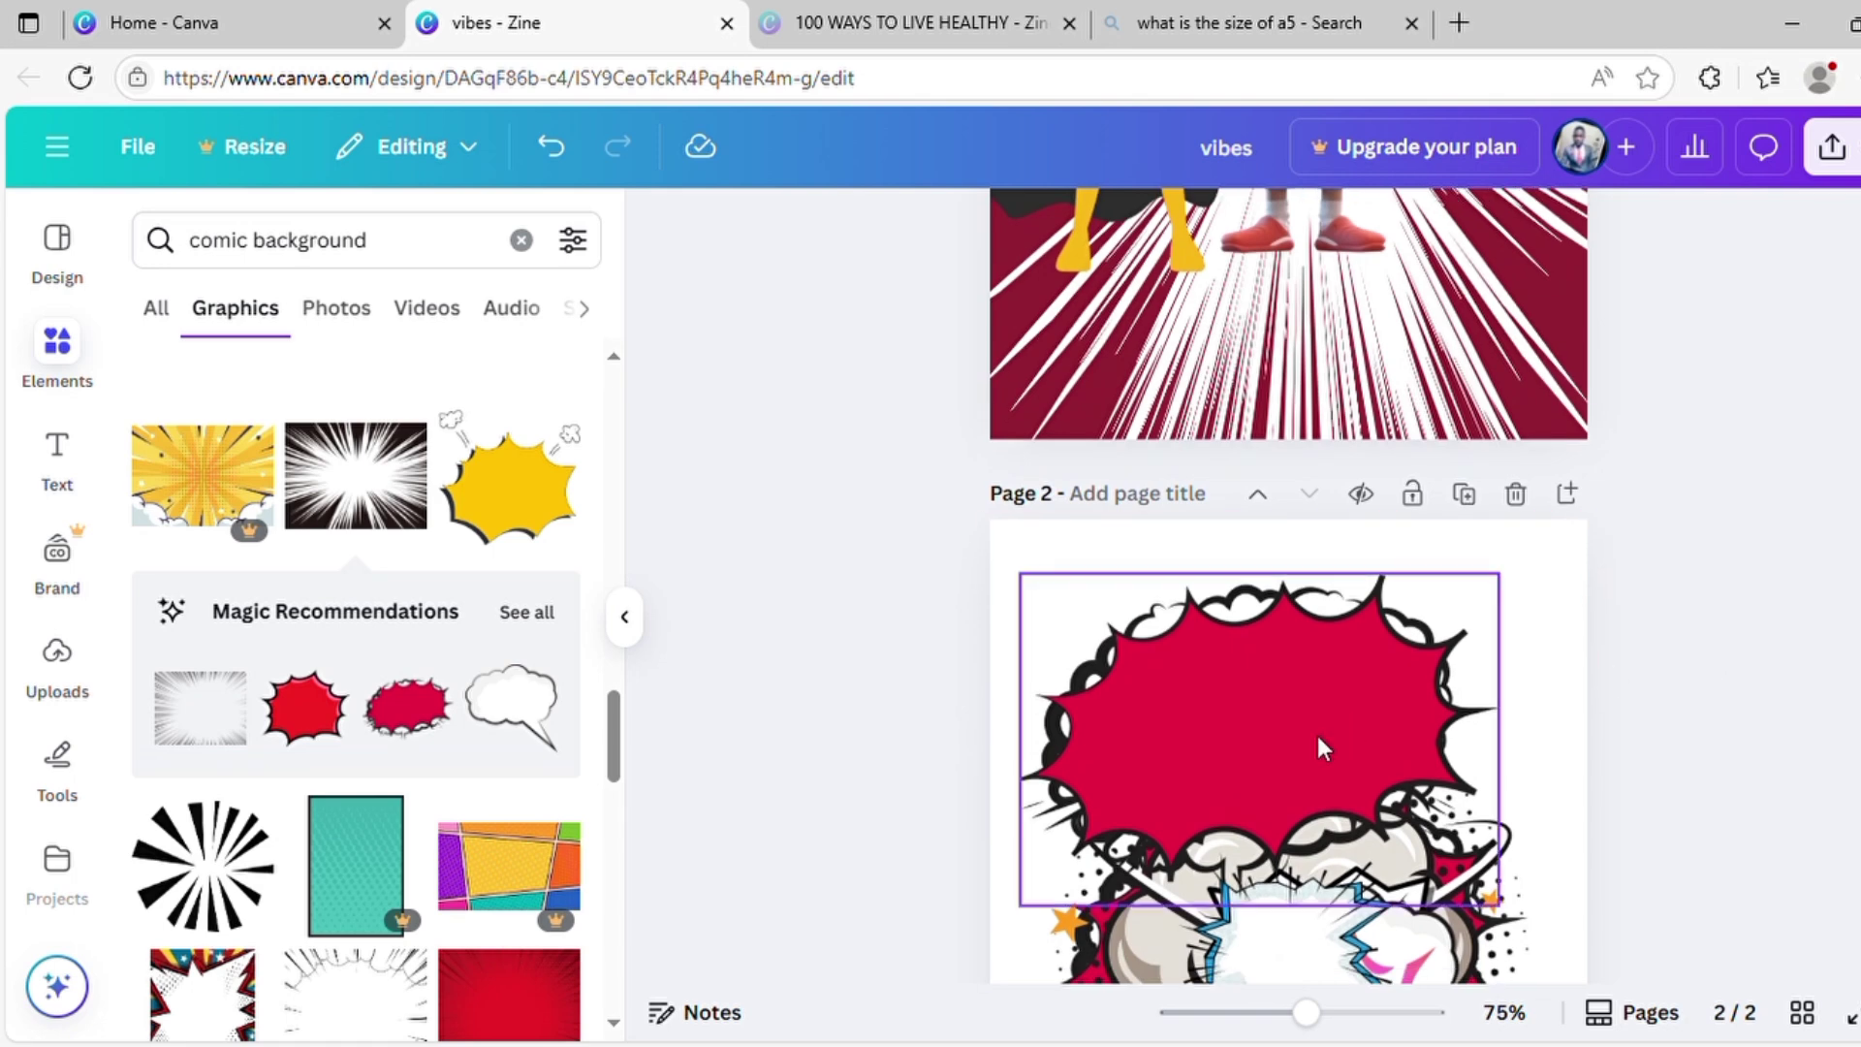
pyautogui.click(1321, 747)
pyautogui.scroll(-2, 1327, 750)
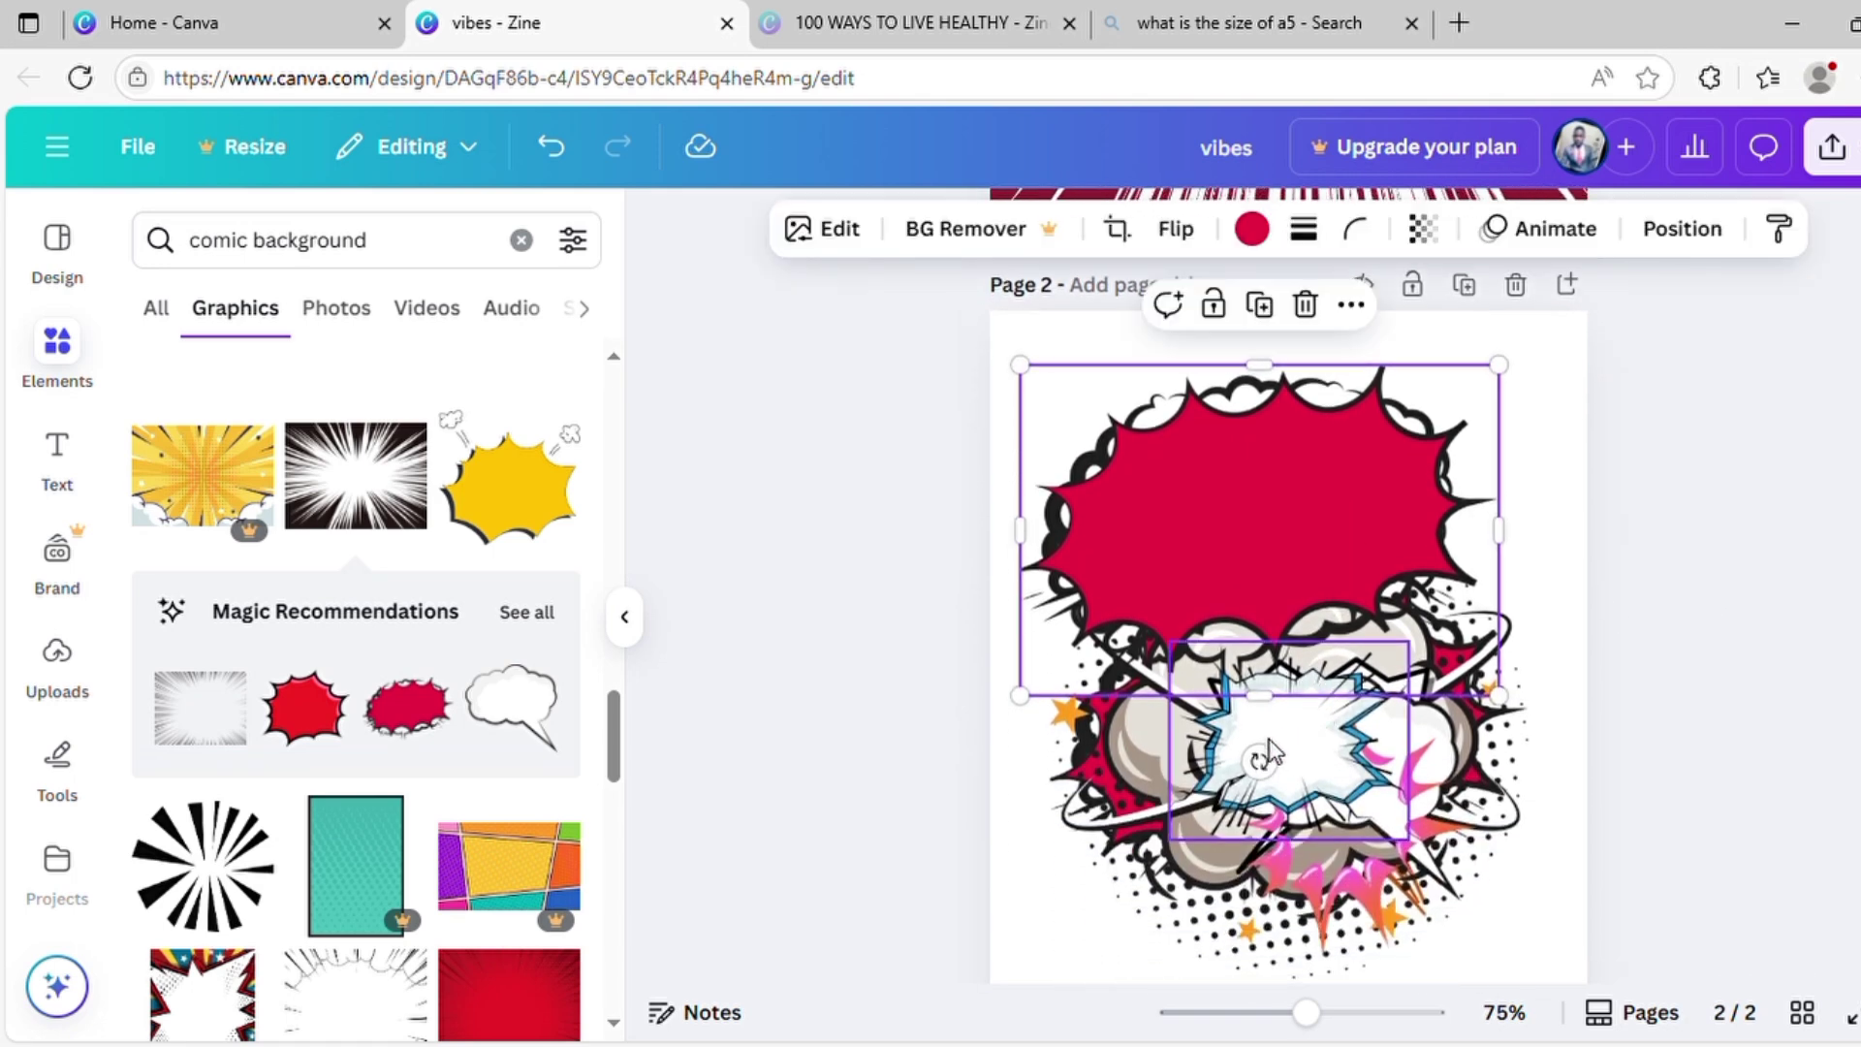
pyautogui.moveTo(1299, 743); pyautogui.dragTo(1454, 584)
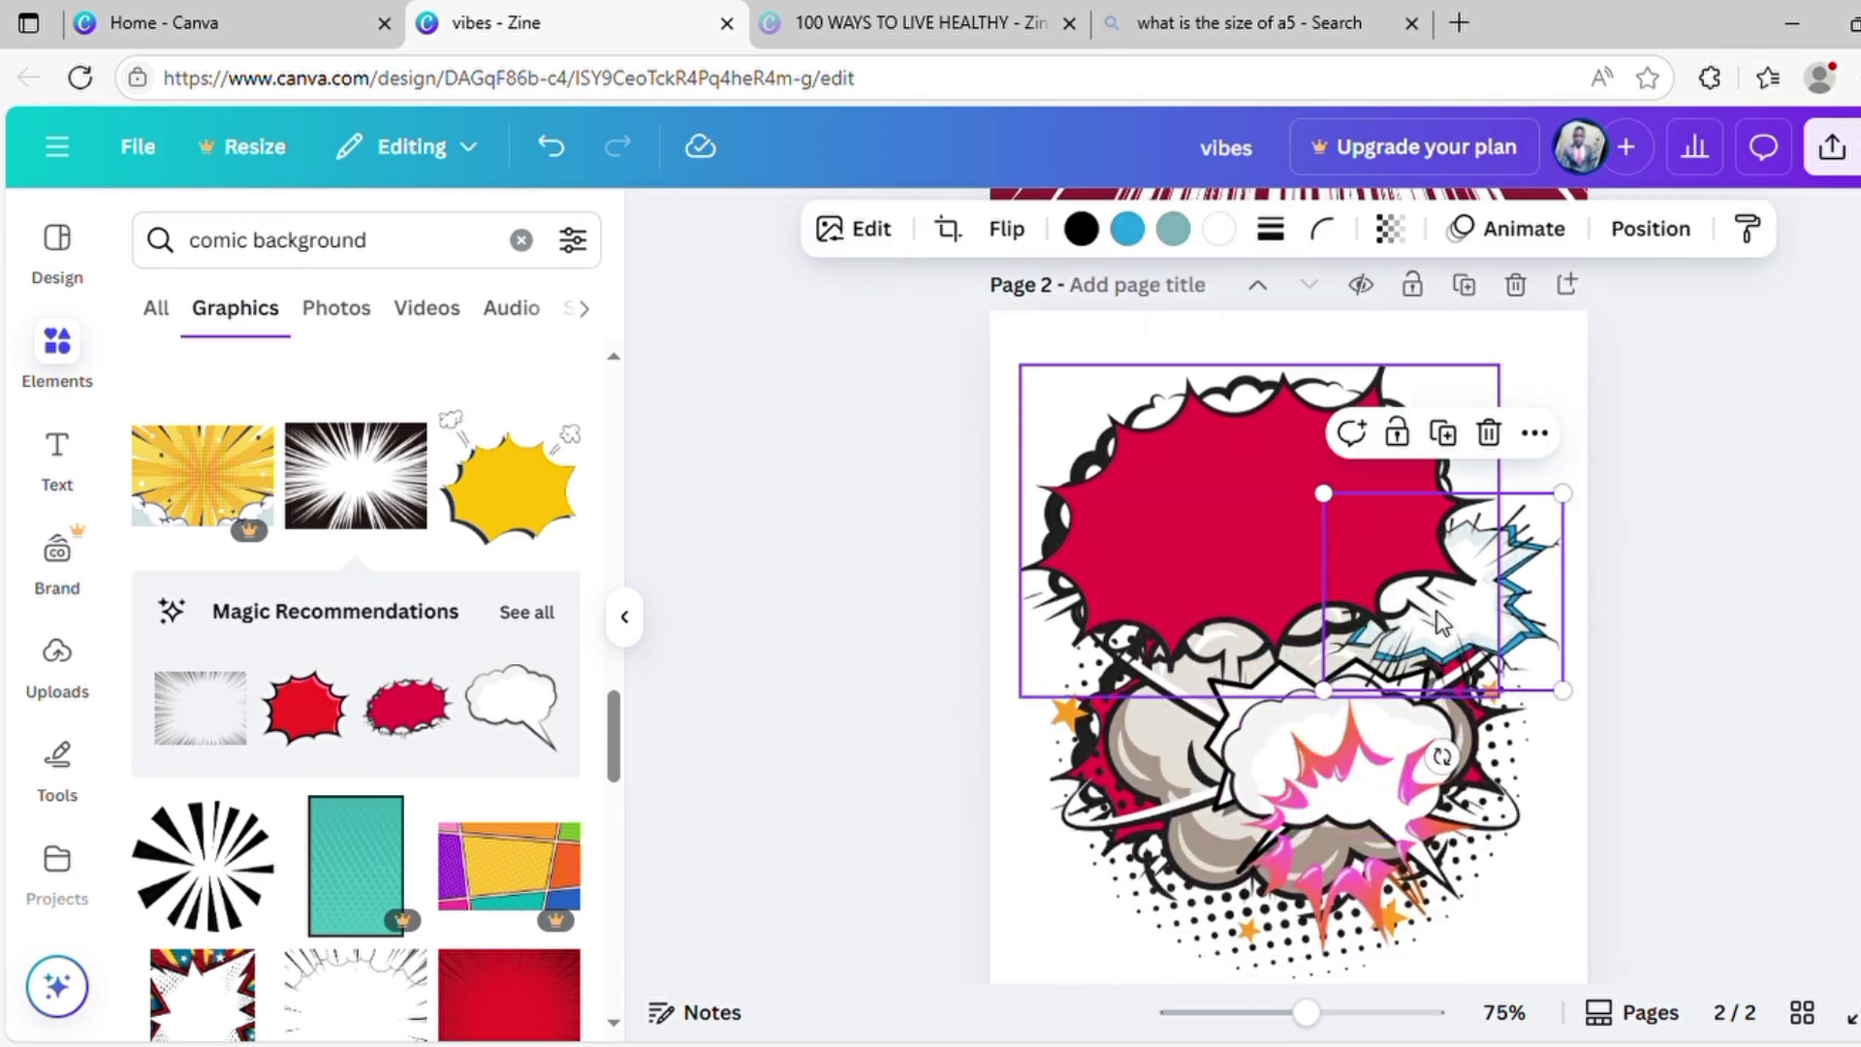
pyautogui.click(1270, 755)
pyautogui.moveTo(1270, 755); pyautogui.dragTo(1057, 682)
# Copy the white cloud speech bubble from page 2 to page 1, tilting it slightly with its tail at the purple-suited hero's head.
pyautogui.click(1340, 756)
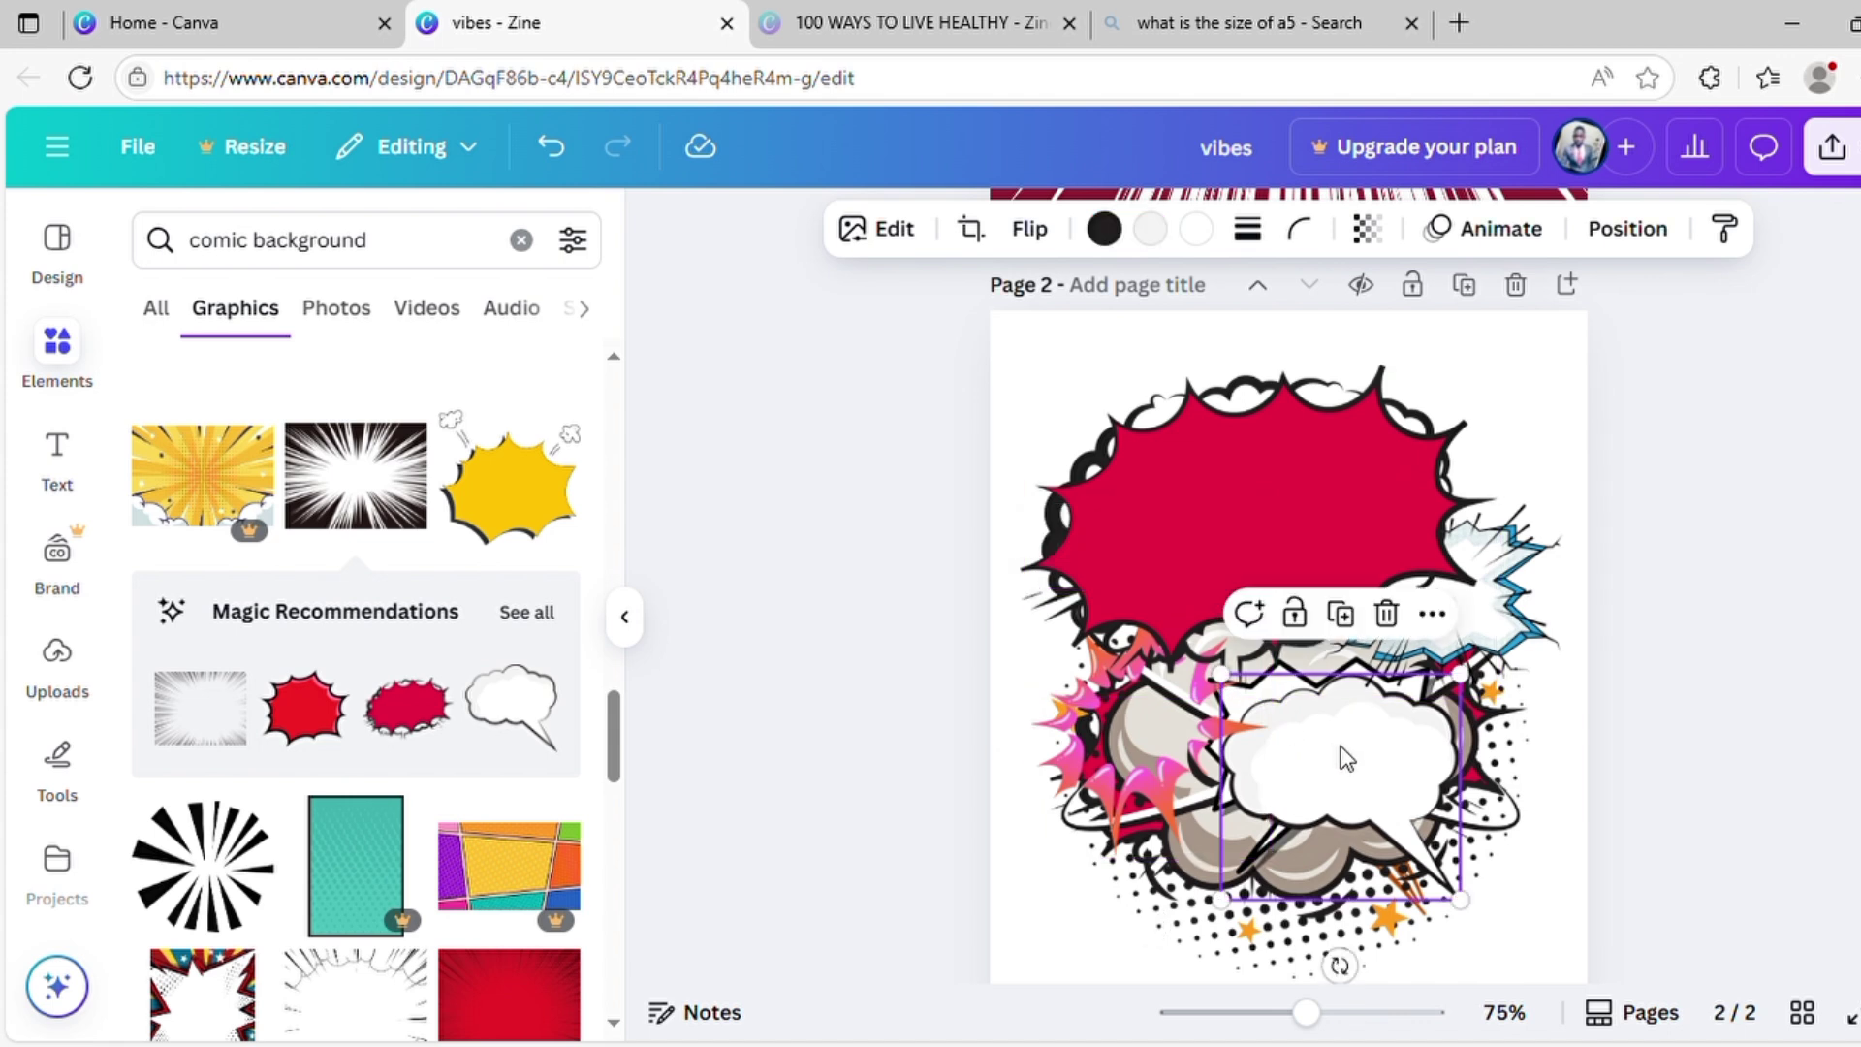
pyautogui.moveTo(1340, 748); pyautogui.dragTo(1387, 734)
pyautogui.scroll(7, 1386, 729)
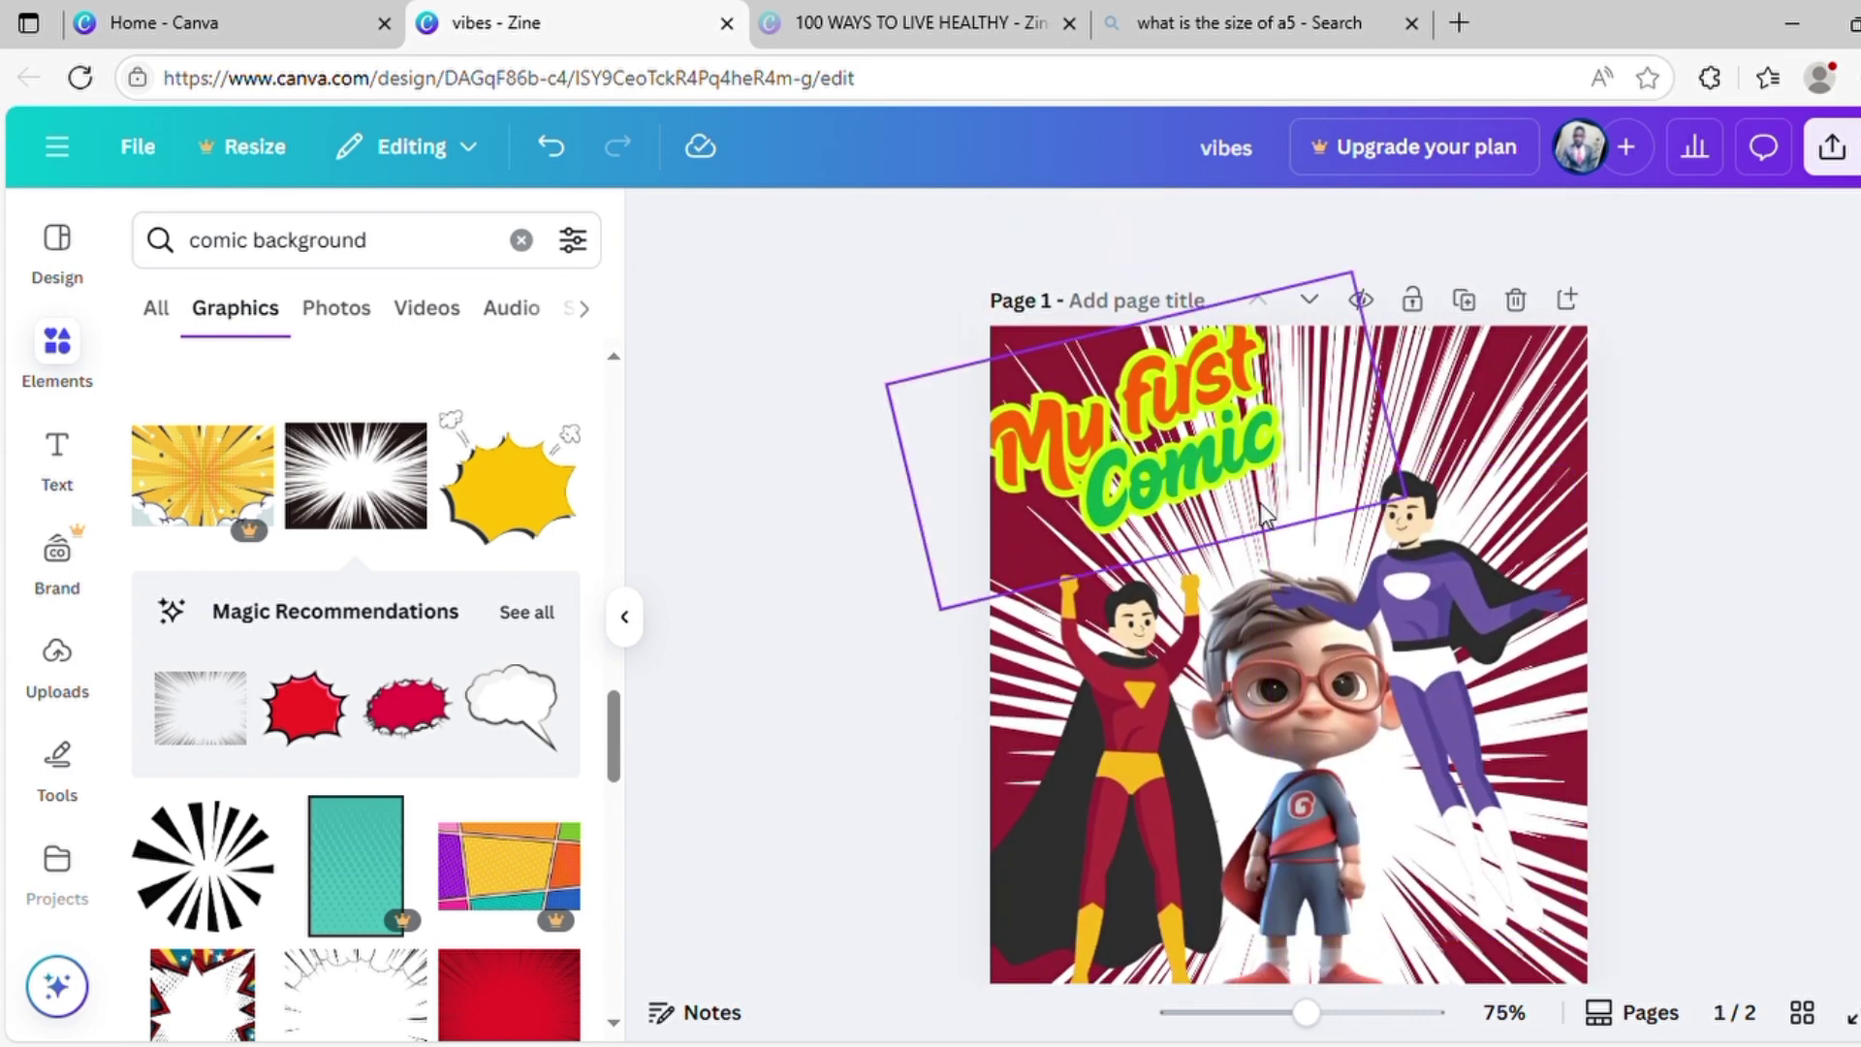
pyautogui.click(1265, 514)
pyautogui.hotkey('ctrl', 'v')
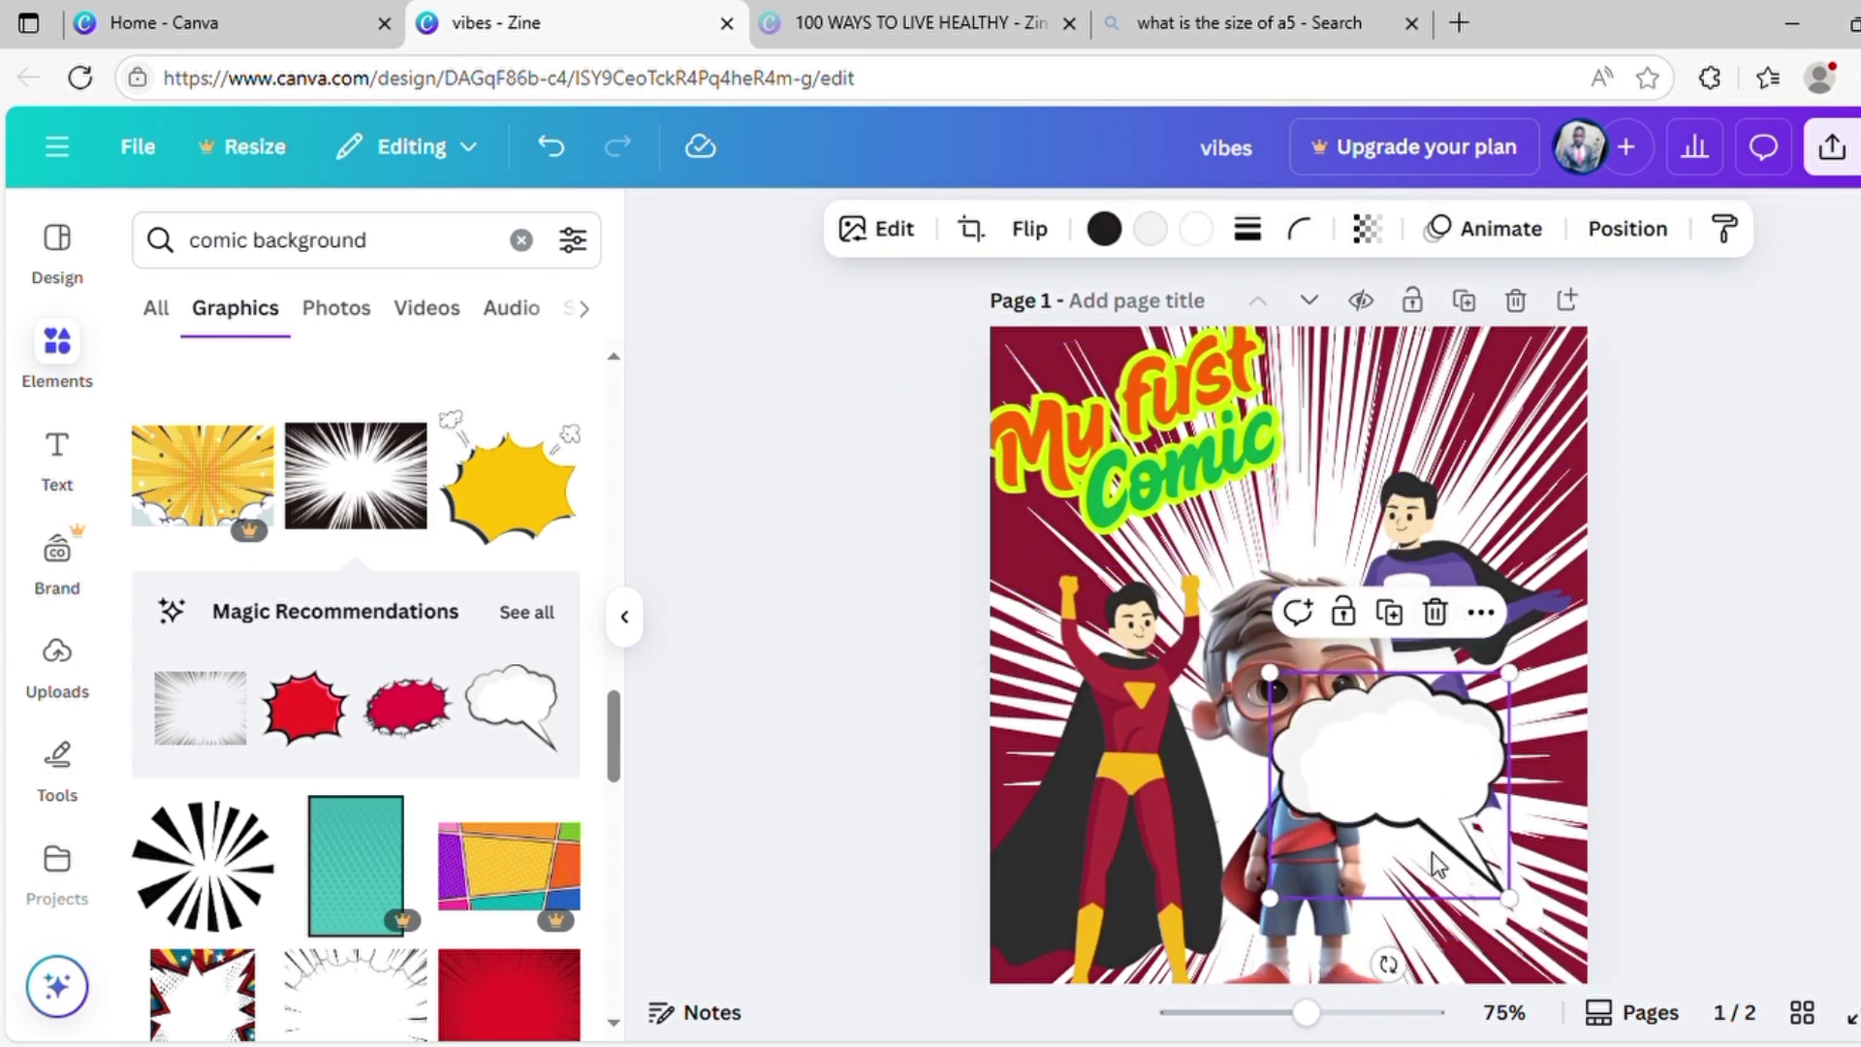
pyautogui.moveTo(1430, 857); pyautogui.dragTo(1286, 526)
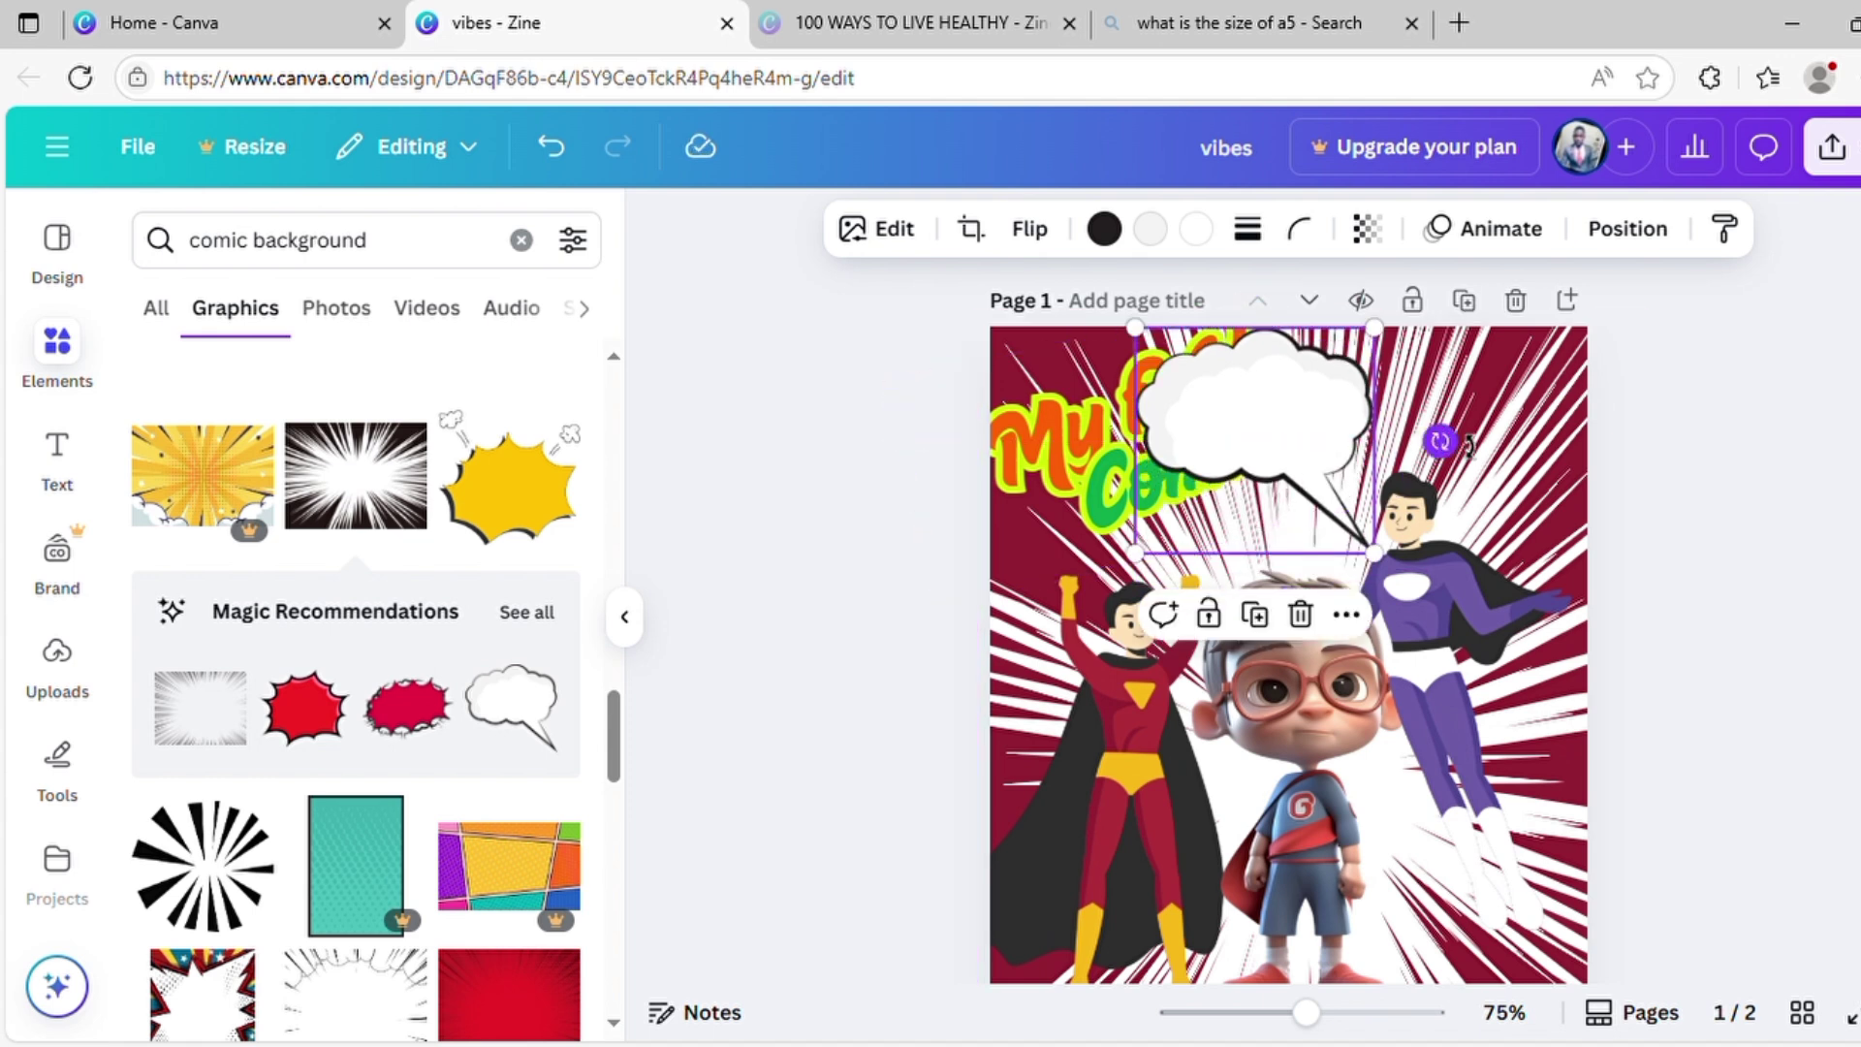
# Shrink the boy superhero and reposition the purple-suited hero beside him, just below the speech bubble.
pyautogui.click(1421, 624)
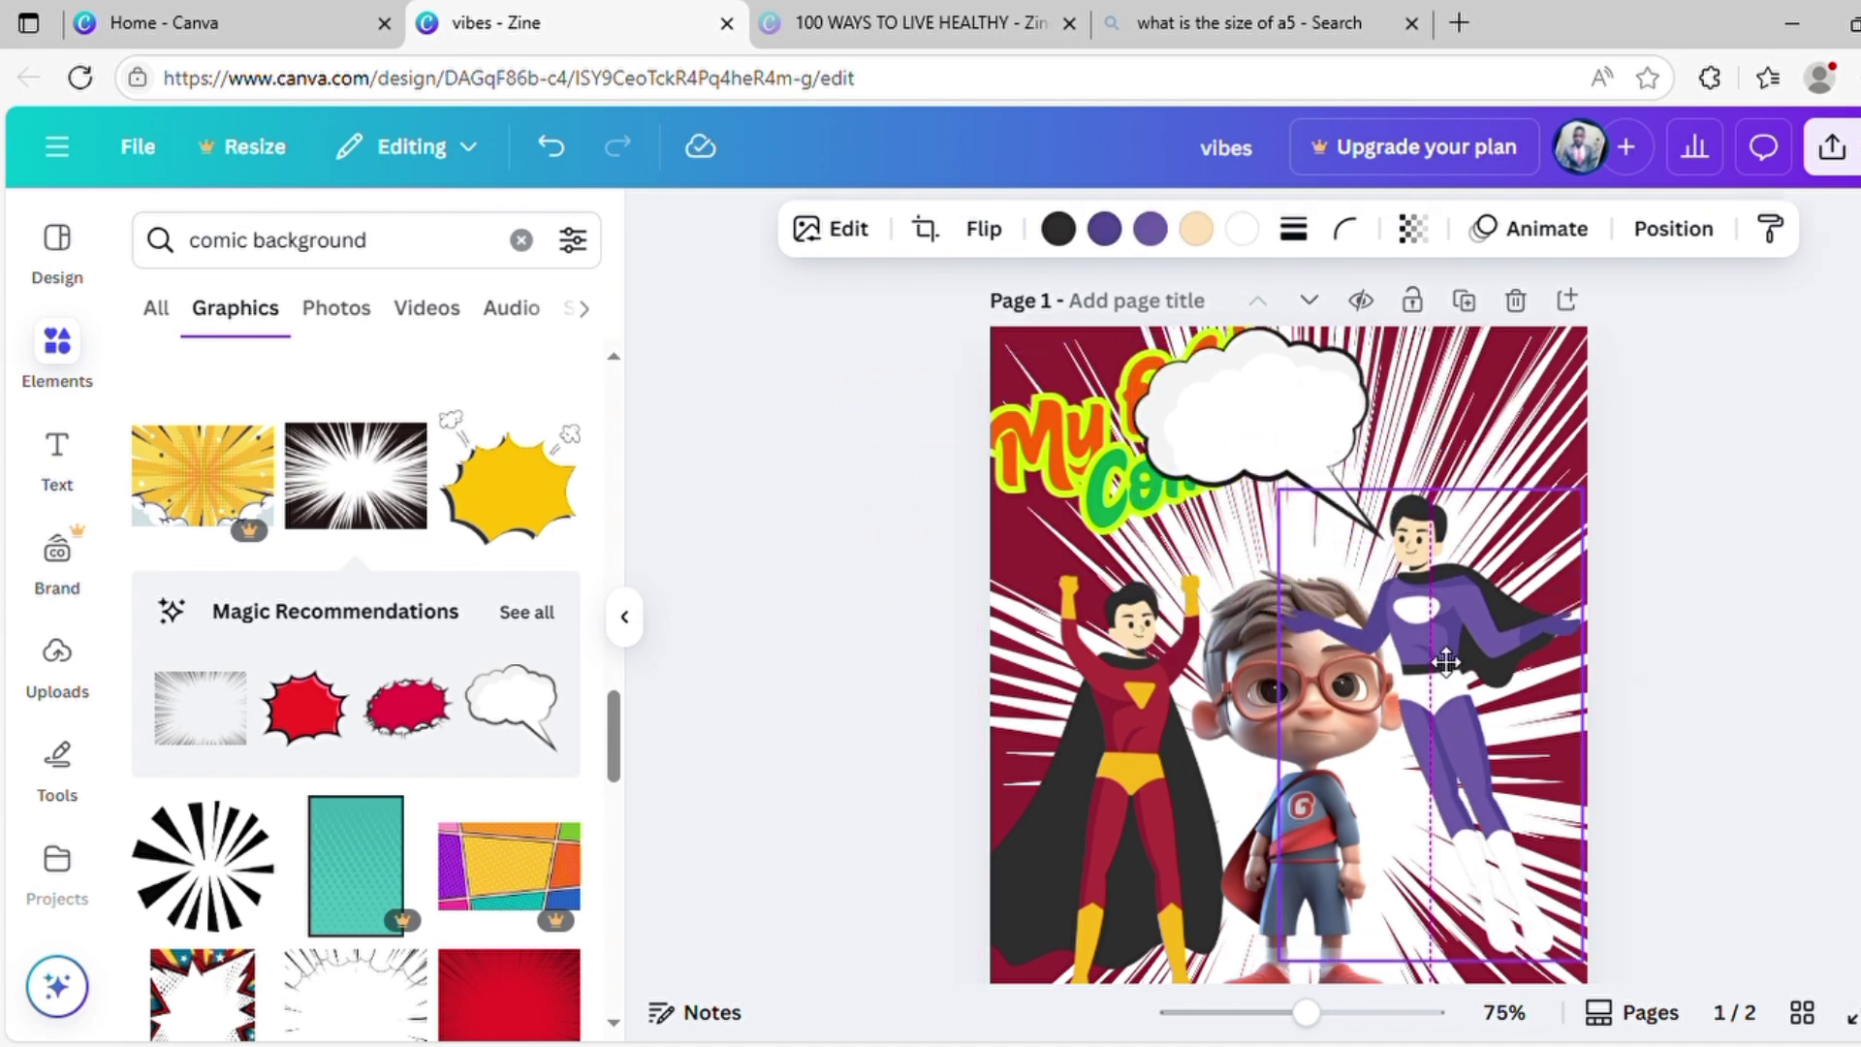
pyautogui.click(1202, 746)
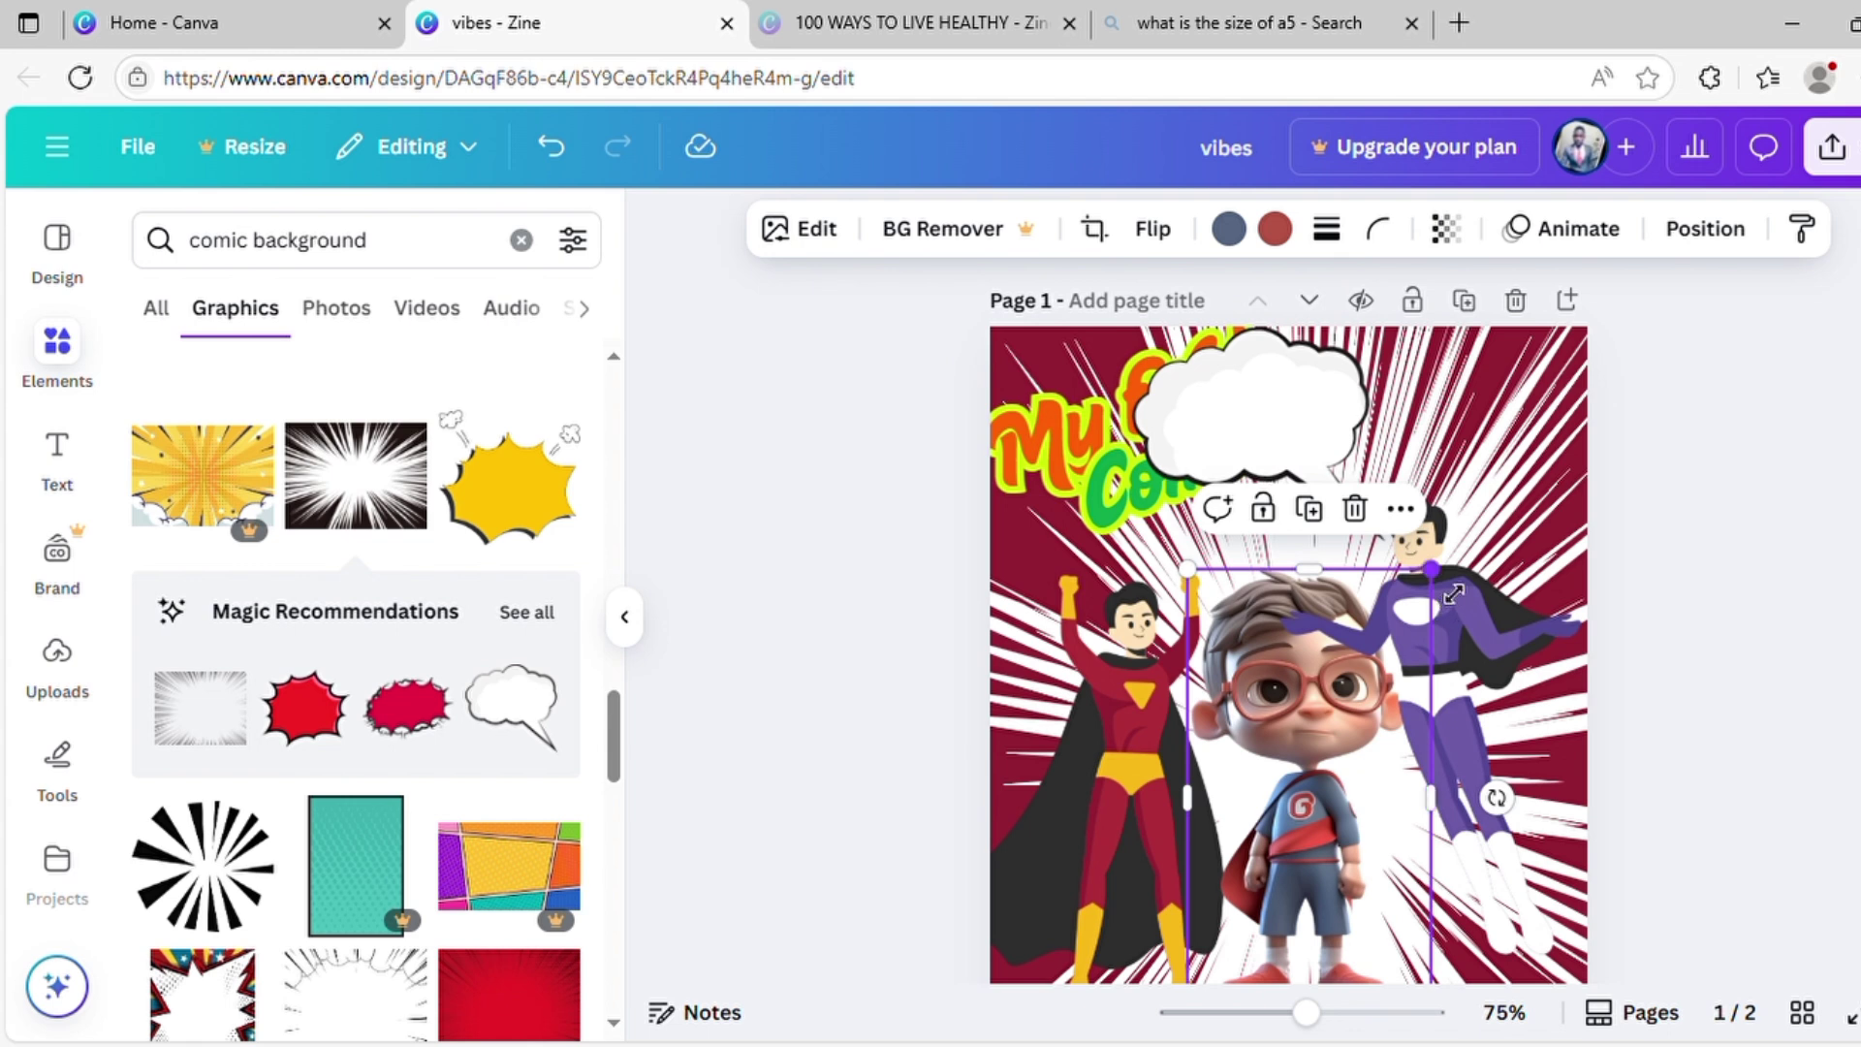
pyautogui.moveTo(1453, 593); pyautogui.dragTo(1436, 688)
pyautogui.click(1679, 640)
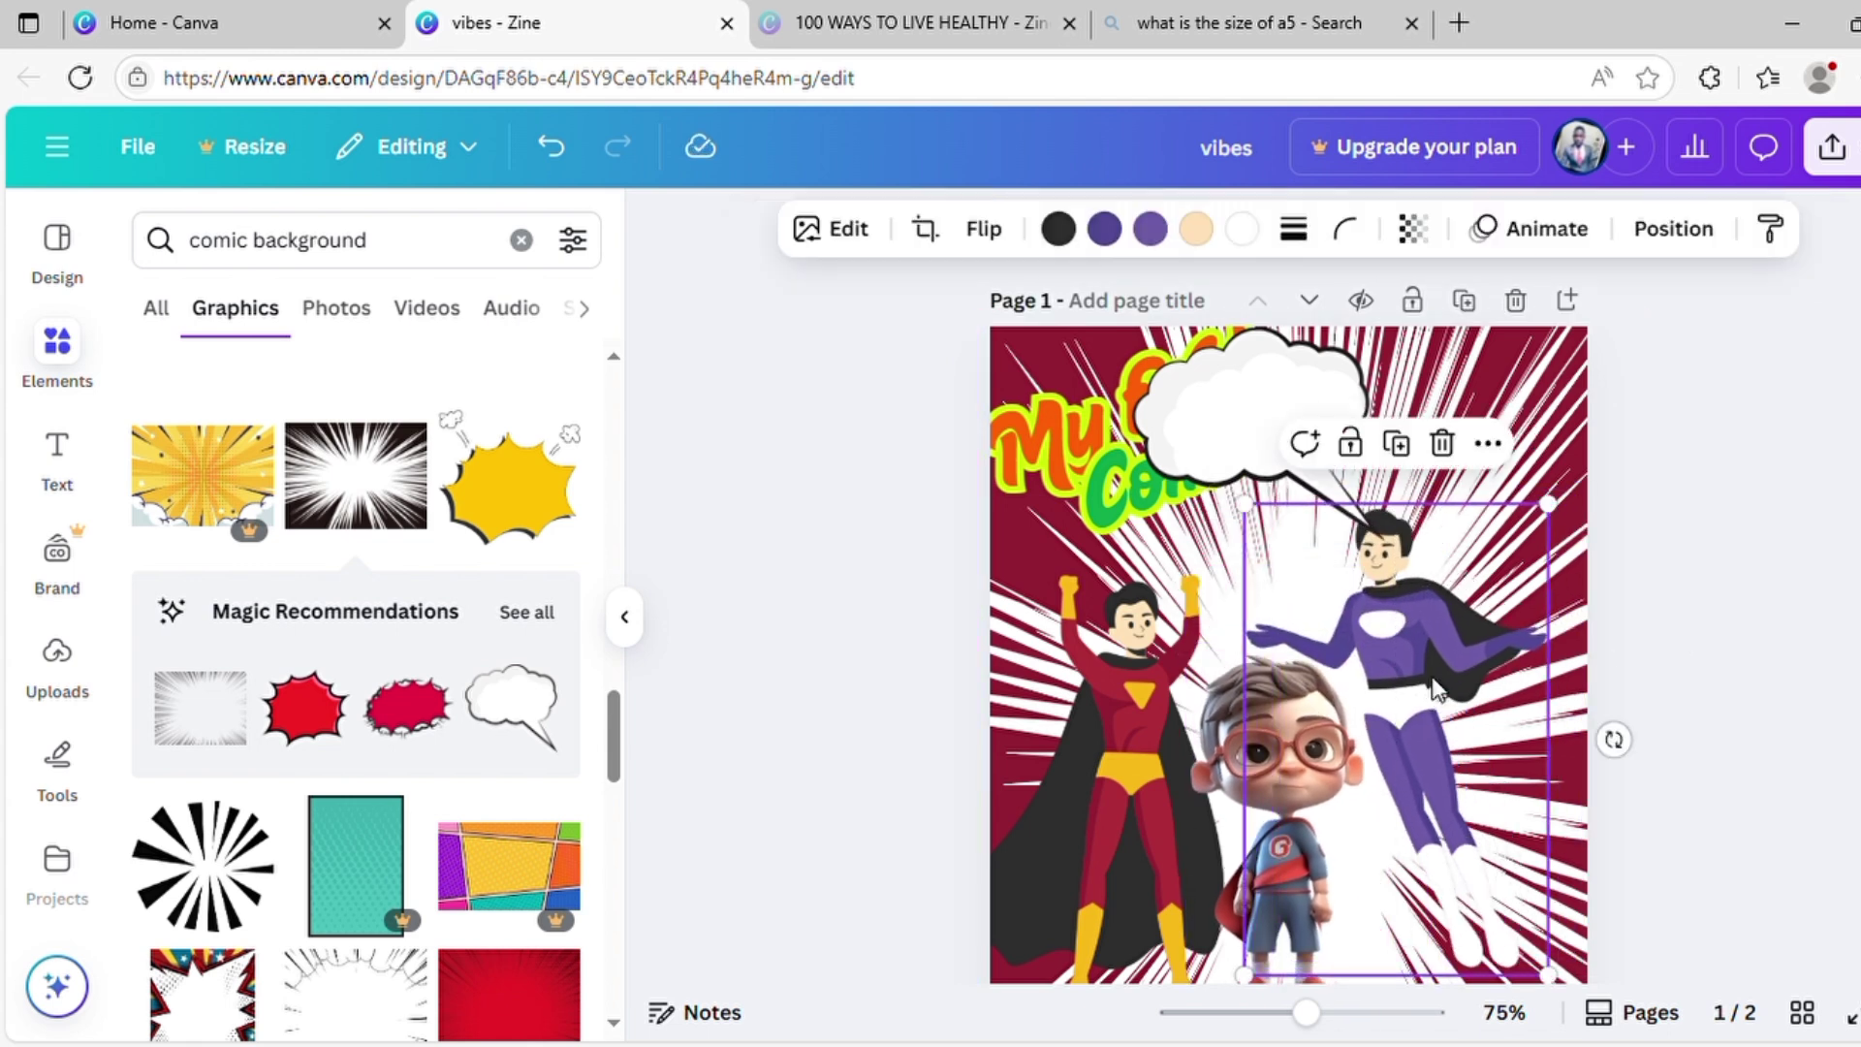
pyautogui.scroll(-2, 1436, 688)
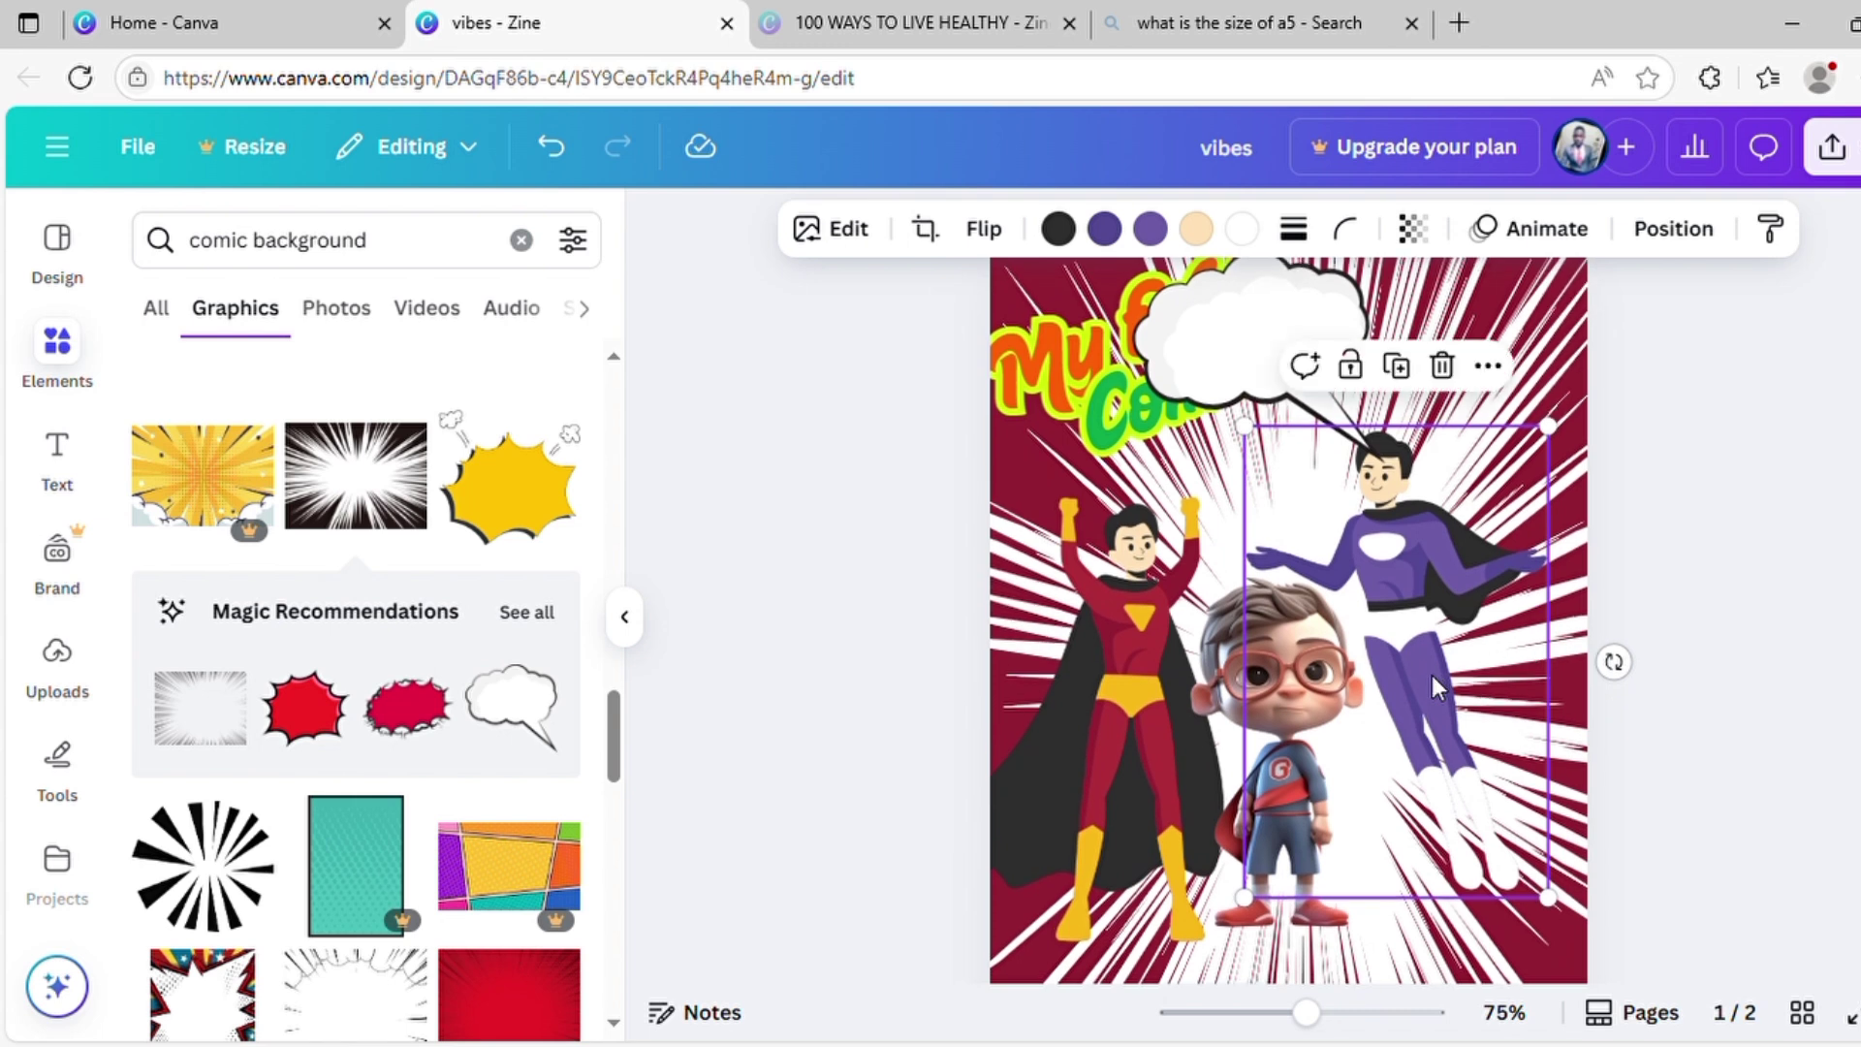
pyautogui.moveTo(1433, 677); pyautogui.dragTo(1459, 702)
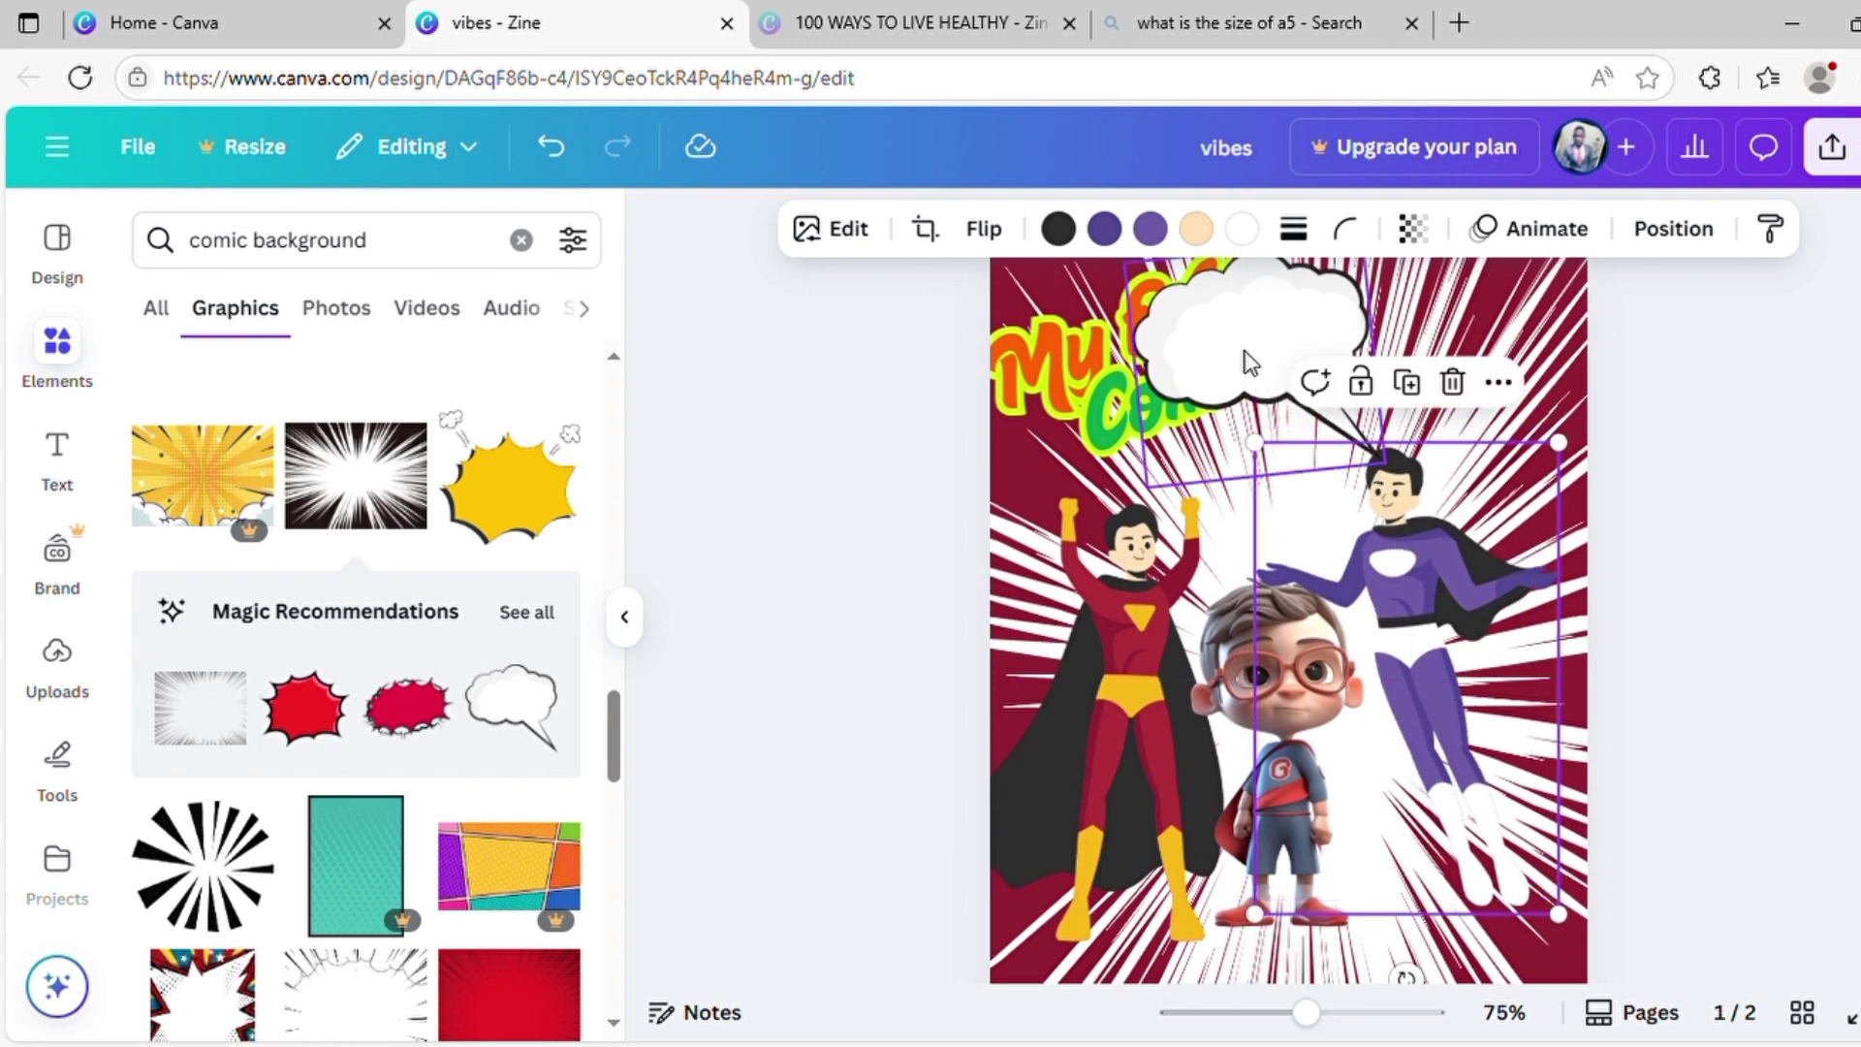
# Lower the speech bubble and enlarge it to fill the upper-left part of page 1 above the red-suited hero.
pyautogui.moveTo(1248, 362); pyautogui.dragTo(1246, 417)
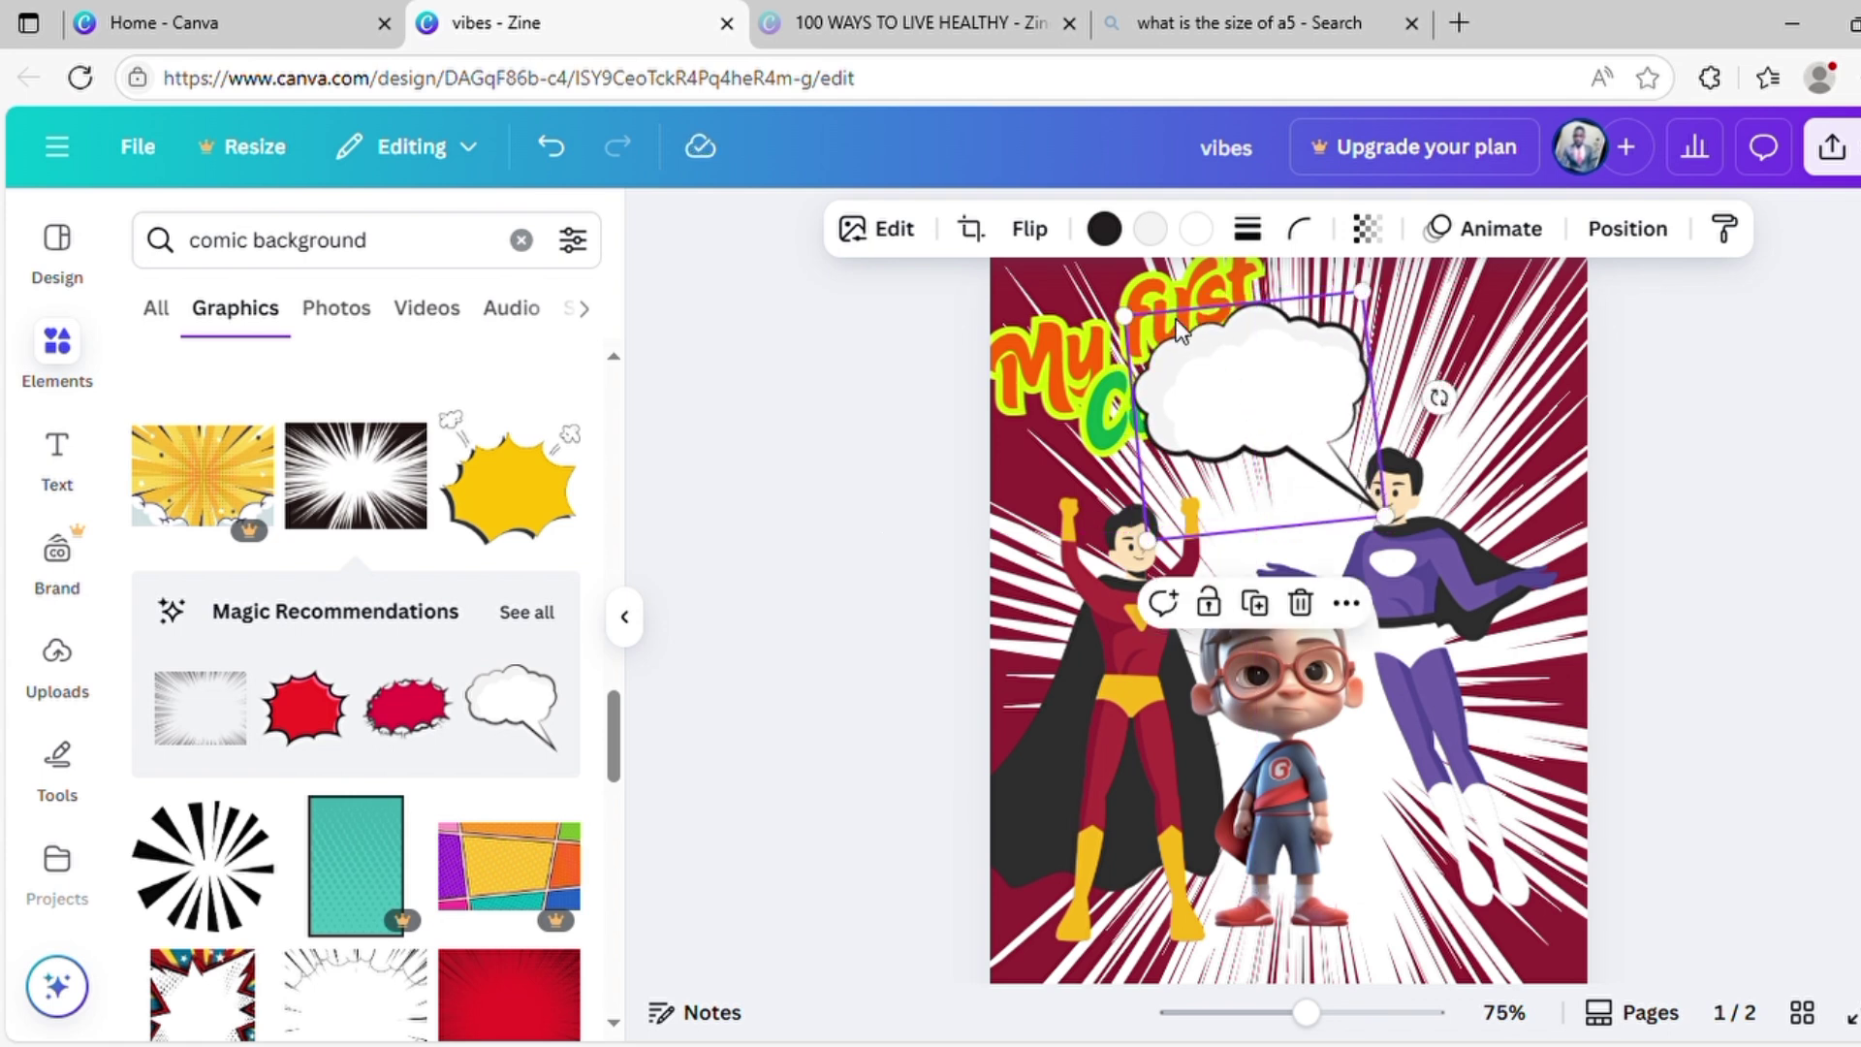
pyautogui.moveTo(1126, 316); pyautogui.dragTo(1027, 254)
pyautogui.scroll(1, 1241, 442)
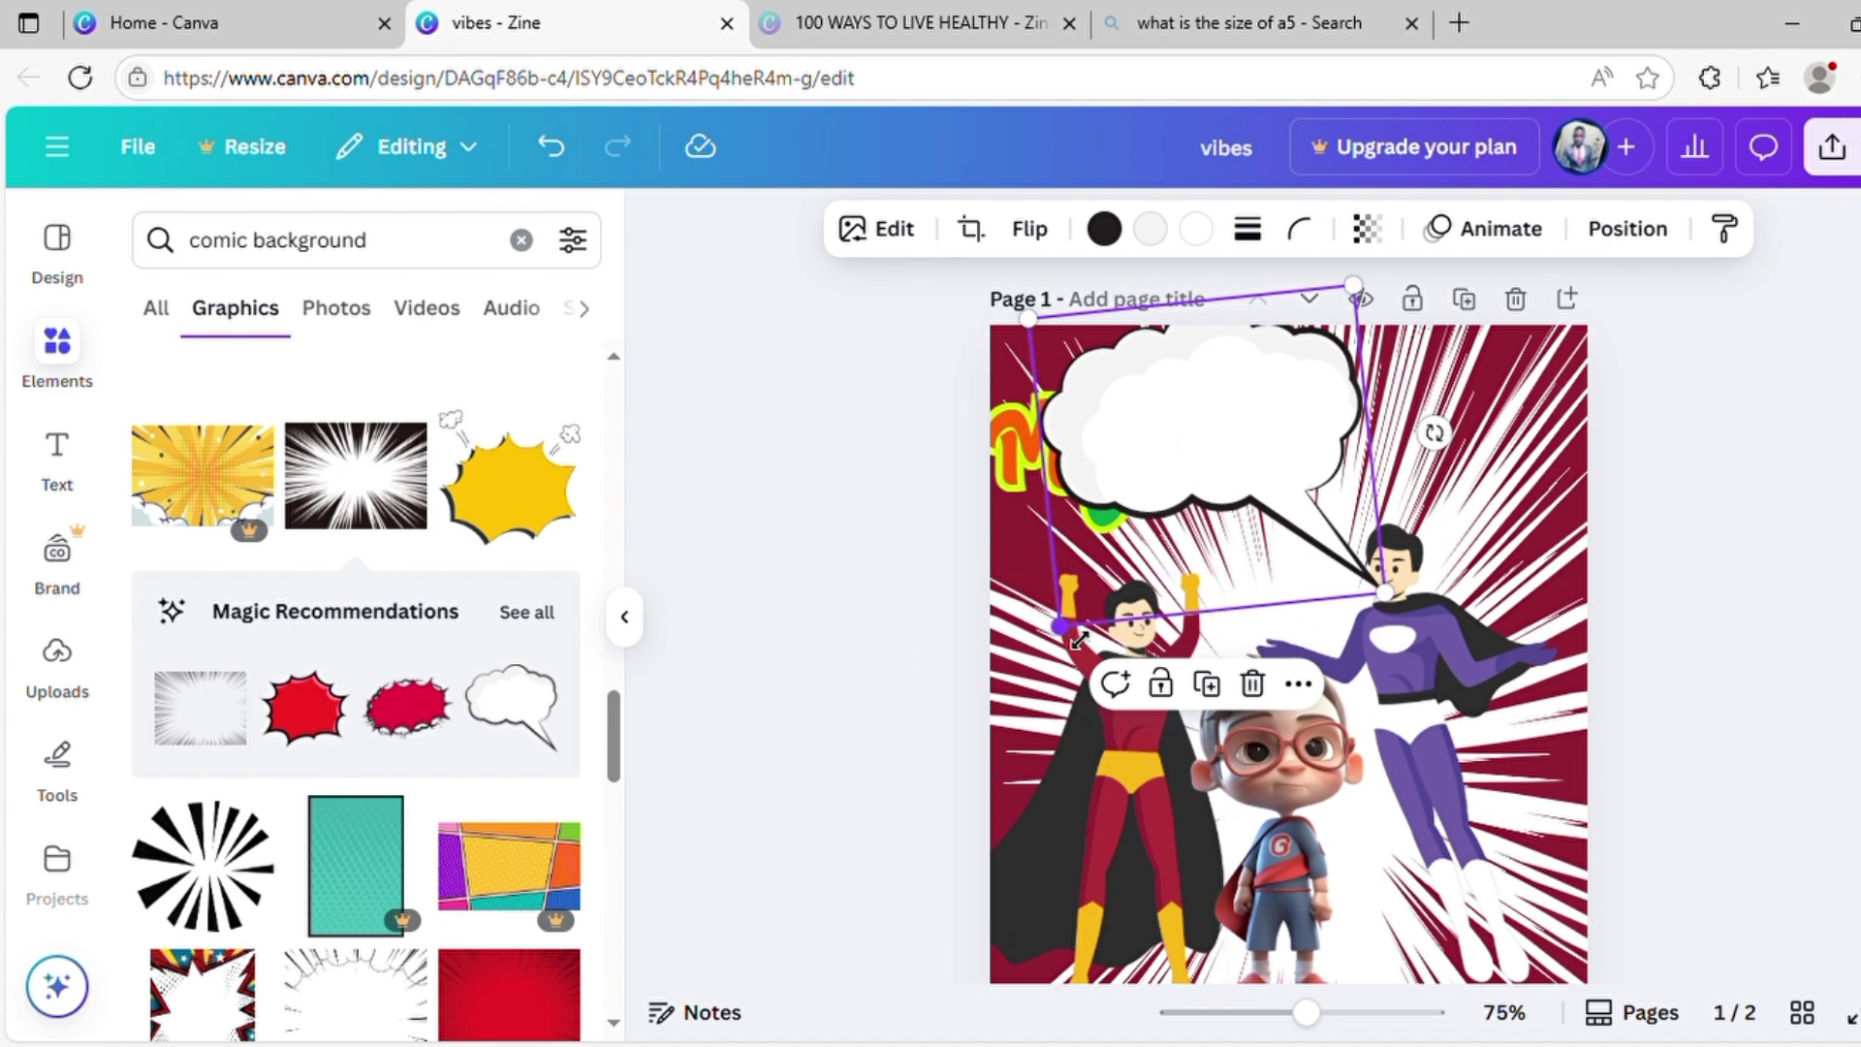
pyautogui.moveTo(1055, 614); pyautogui.dragTo(988, 704)
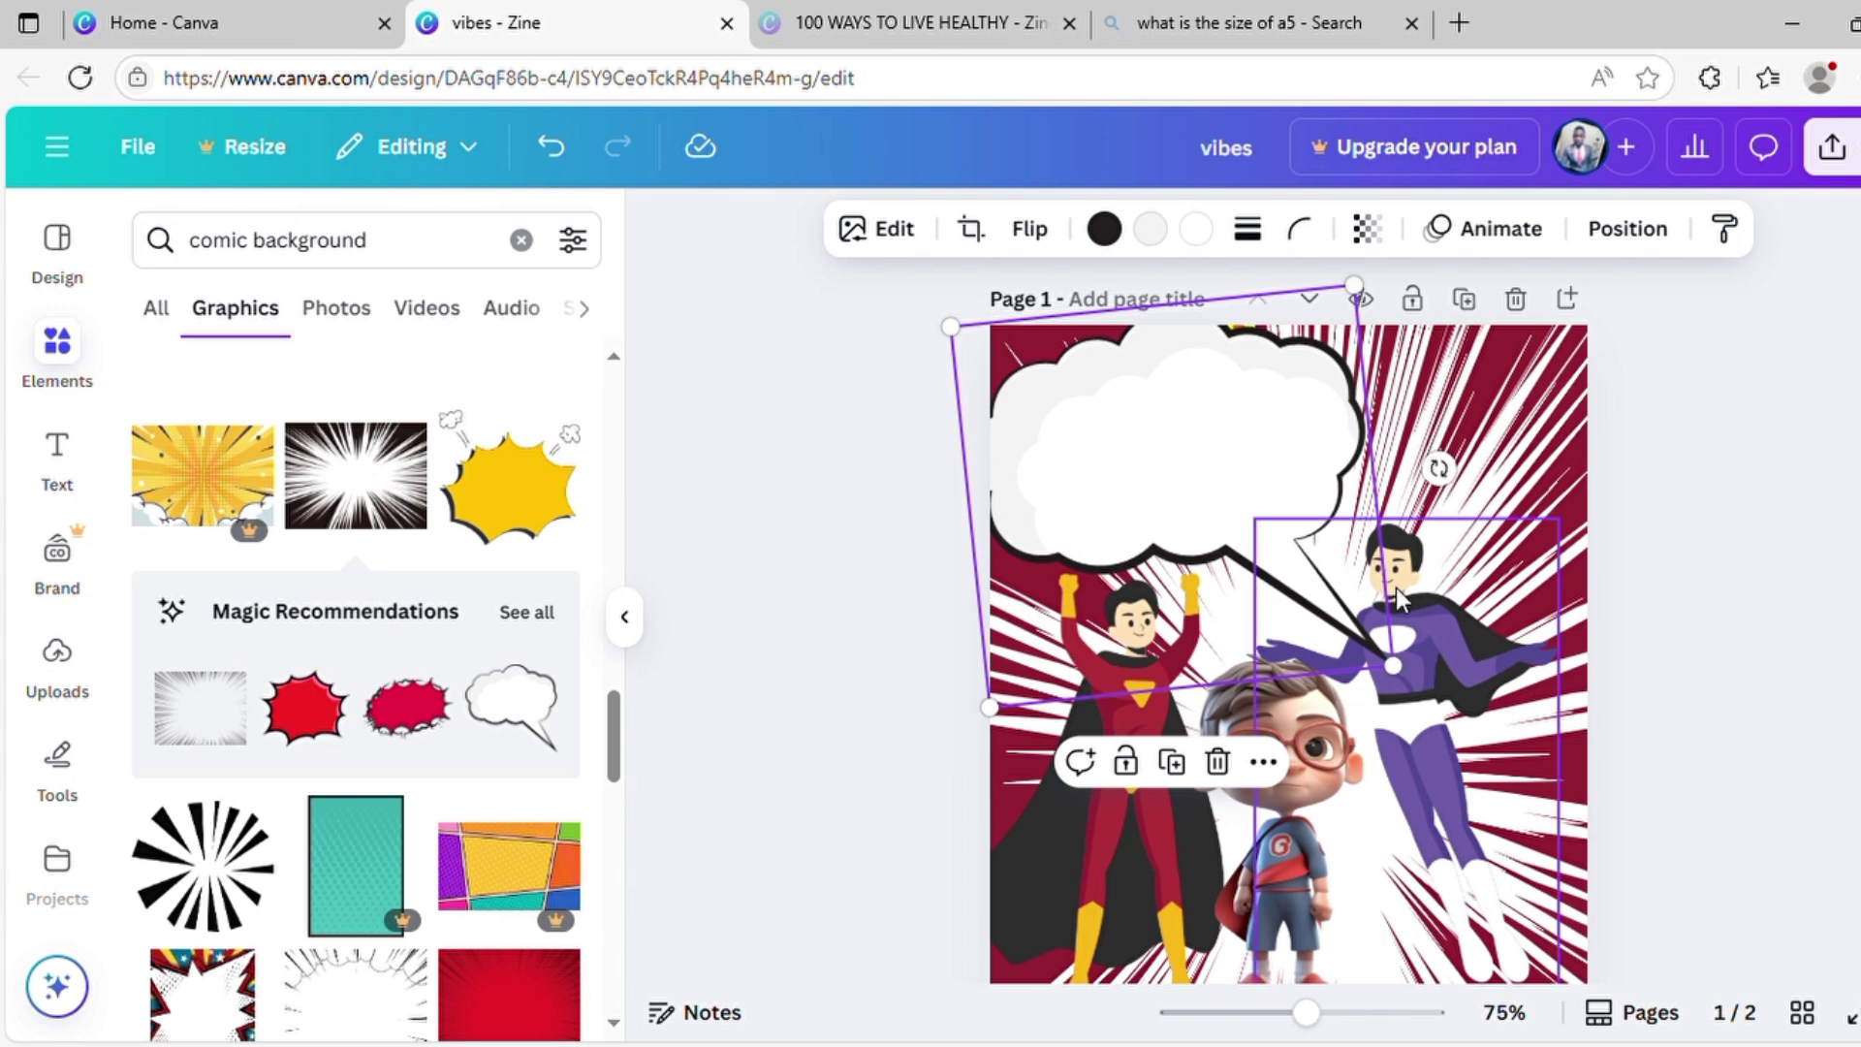
pyautogui.scroll(-2, 1429, 632)
pyautogui.click(1718, 608)
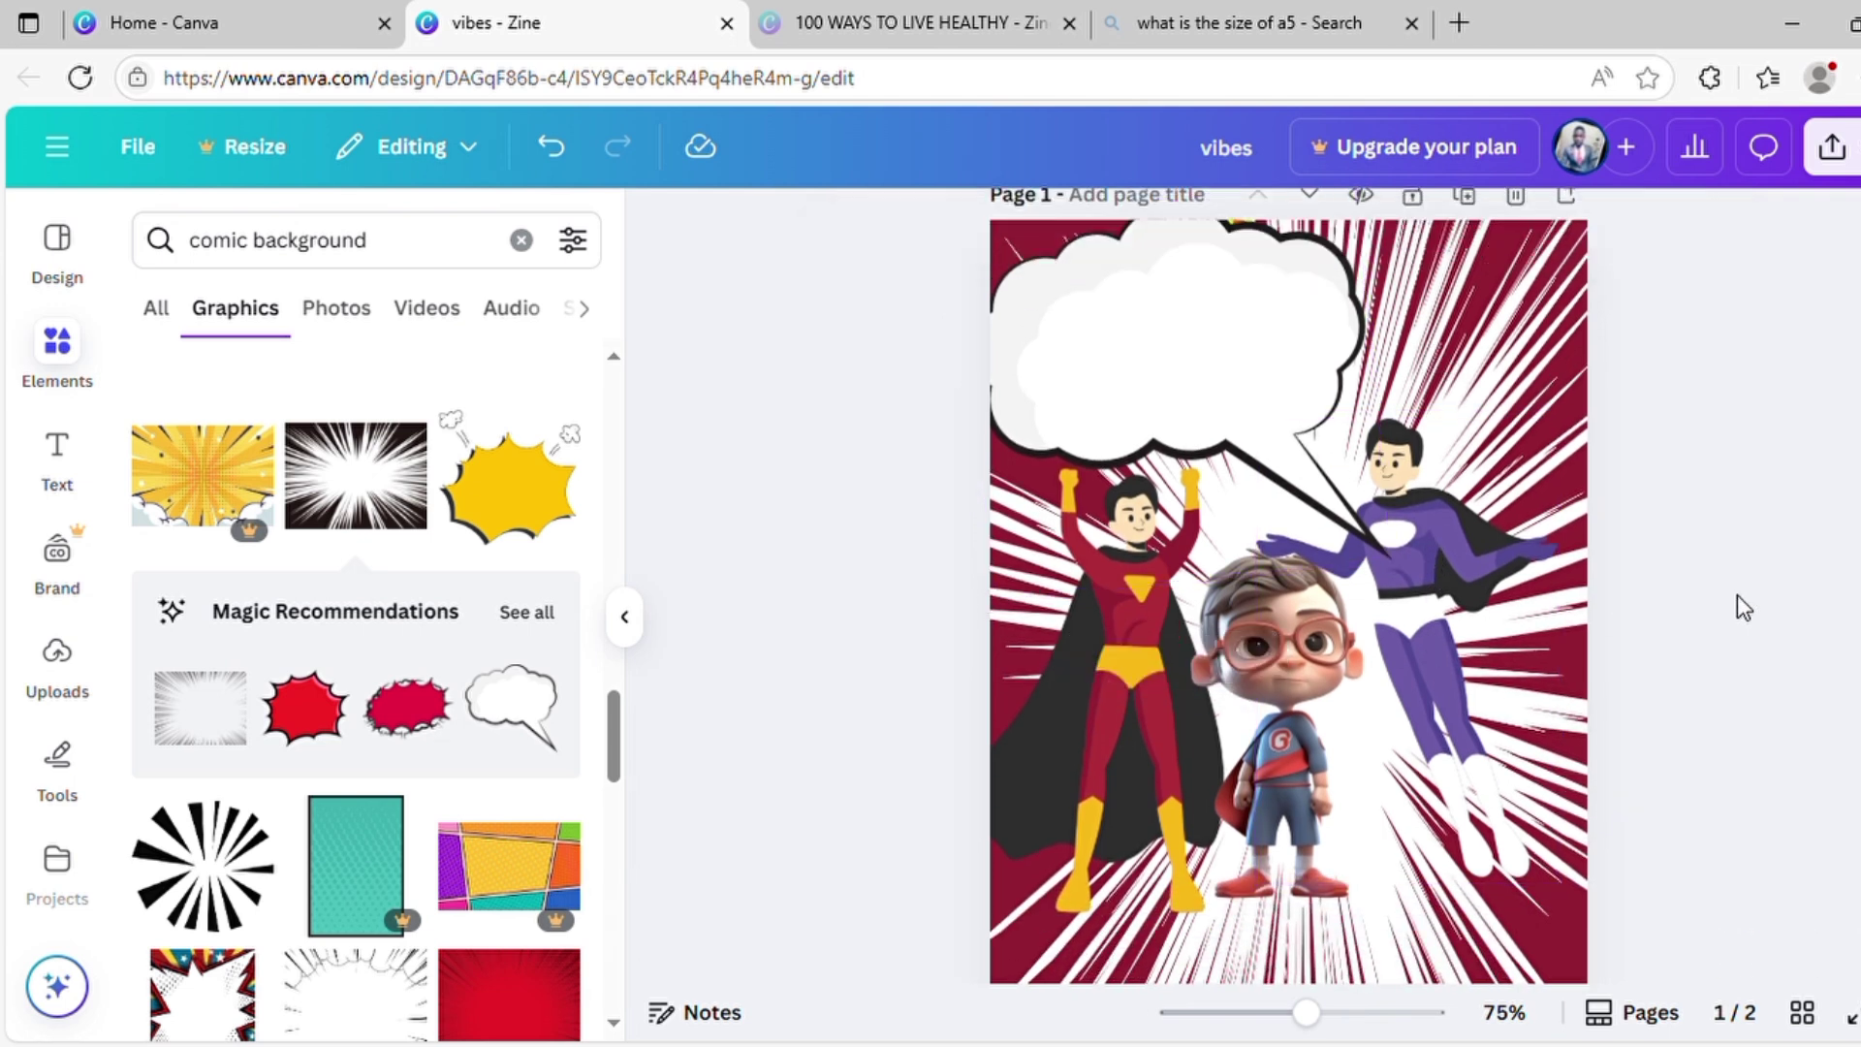
pyautogui.click(1126, 368)
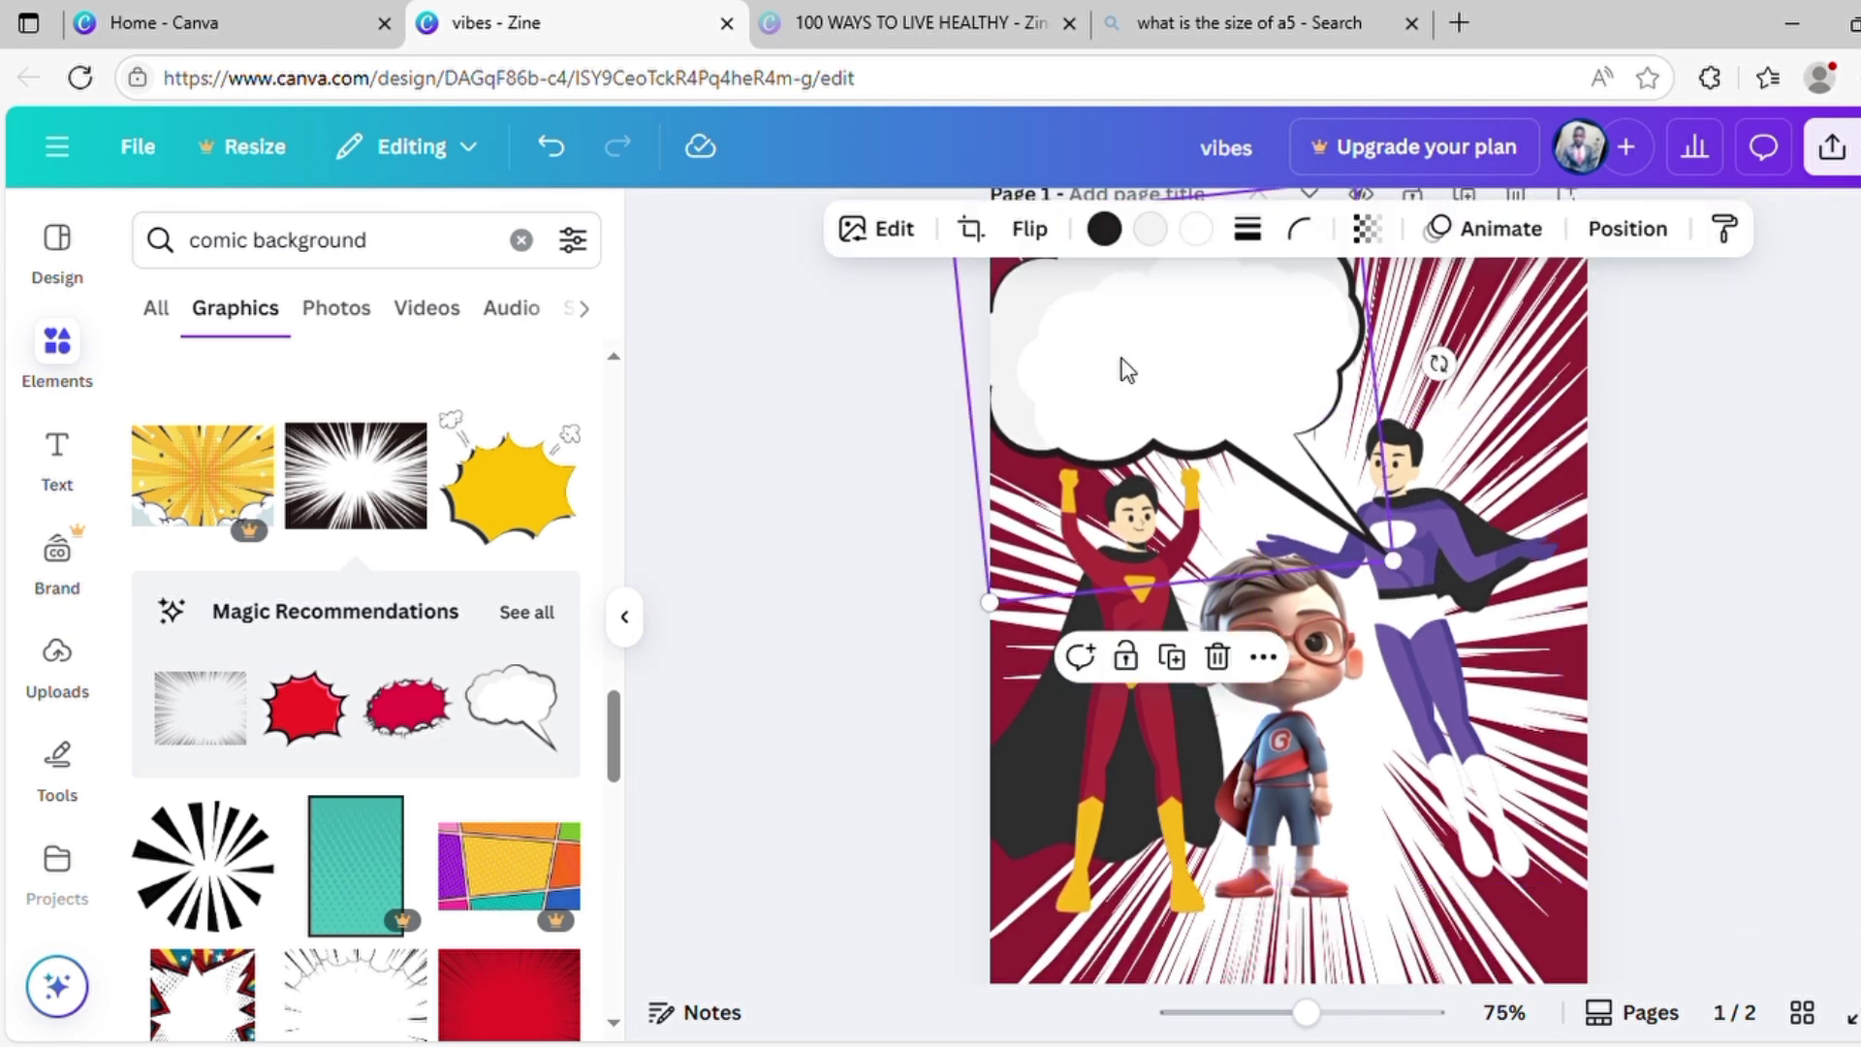
# Send the speech bubble behind the "My first Comic" title on page 1 and move the title to the bubble's middle.
pyautogui.hotkey('ctrl', '[')
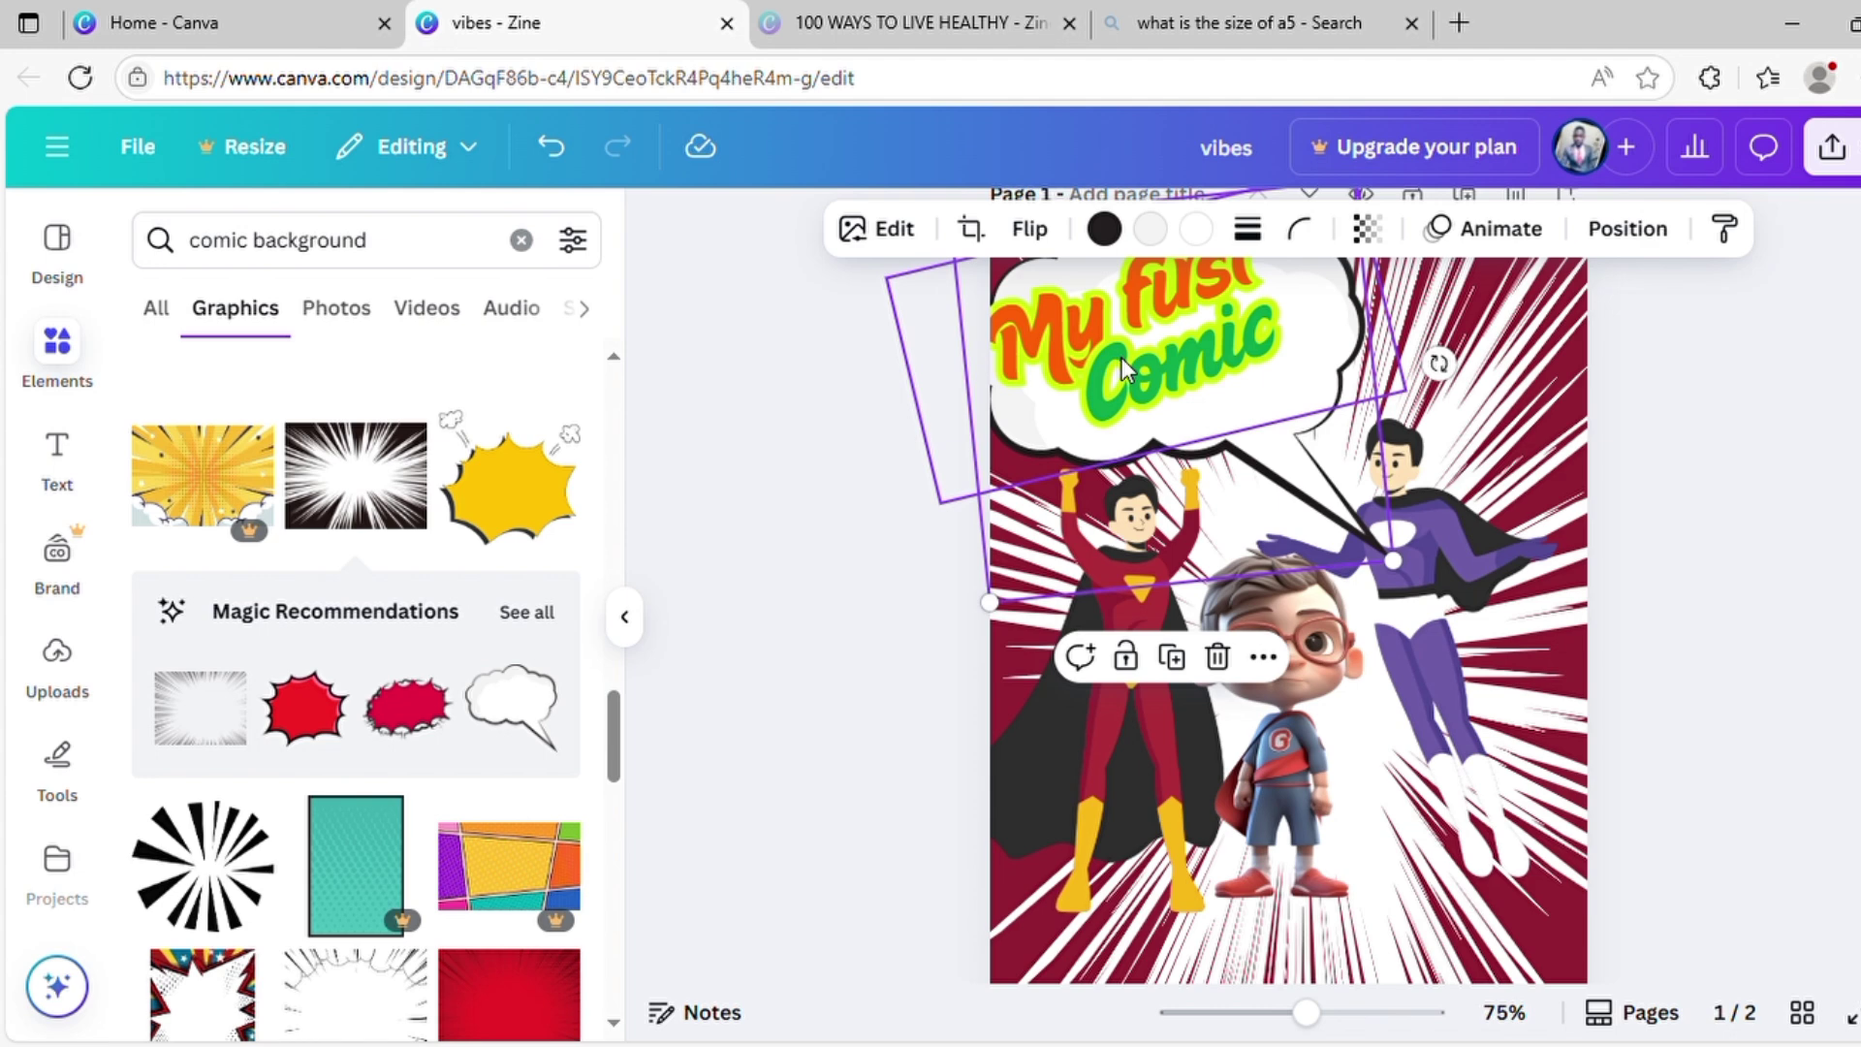
pyautogui.scroll(2, 1120, 358)
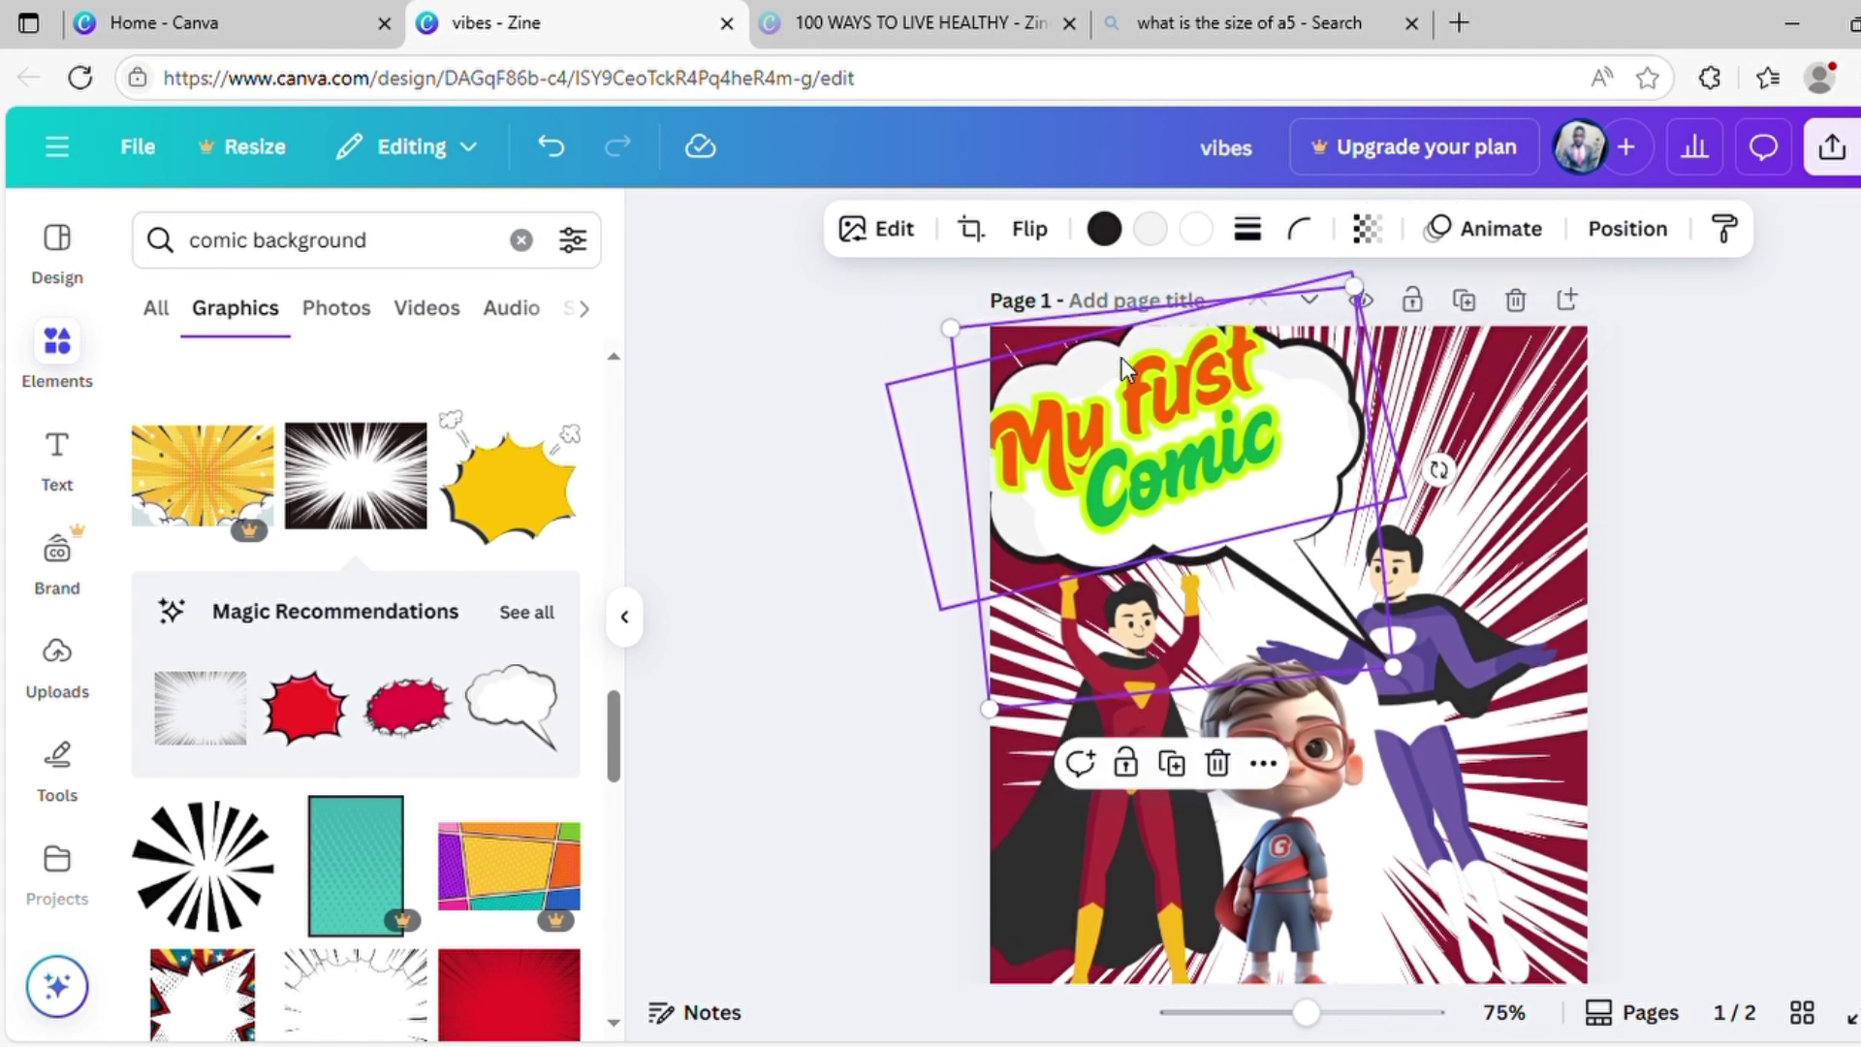
pyautogui.click(1615, 542)
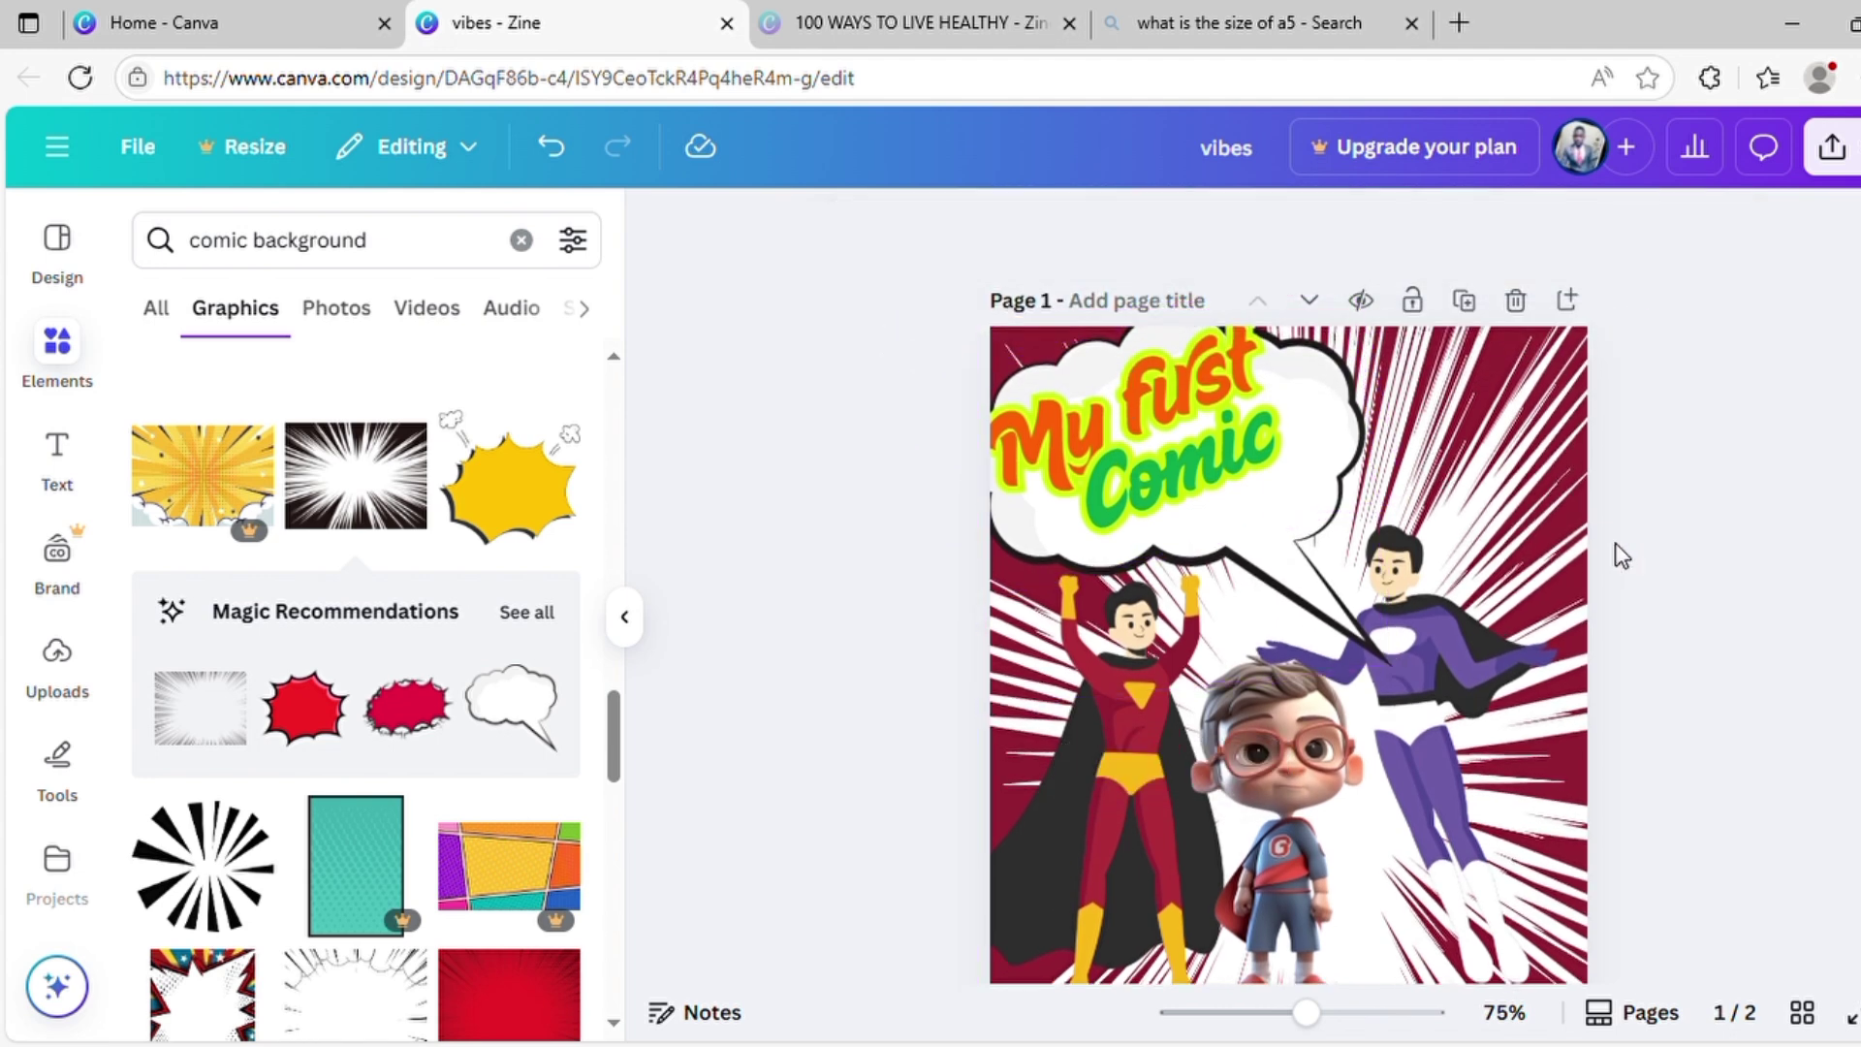
pyautogui.click(1188, 462)
pyautogui.moveTo(1190, 461); pyautogui.dragTo(1227, 490)
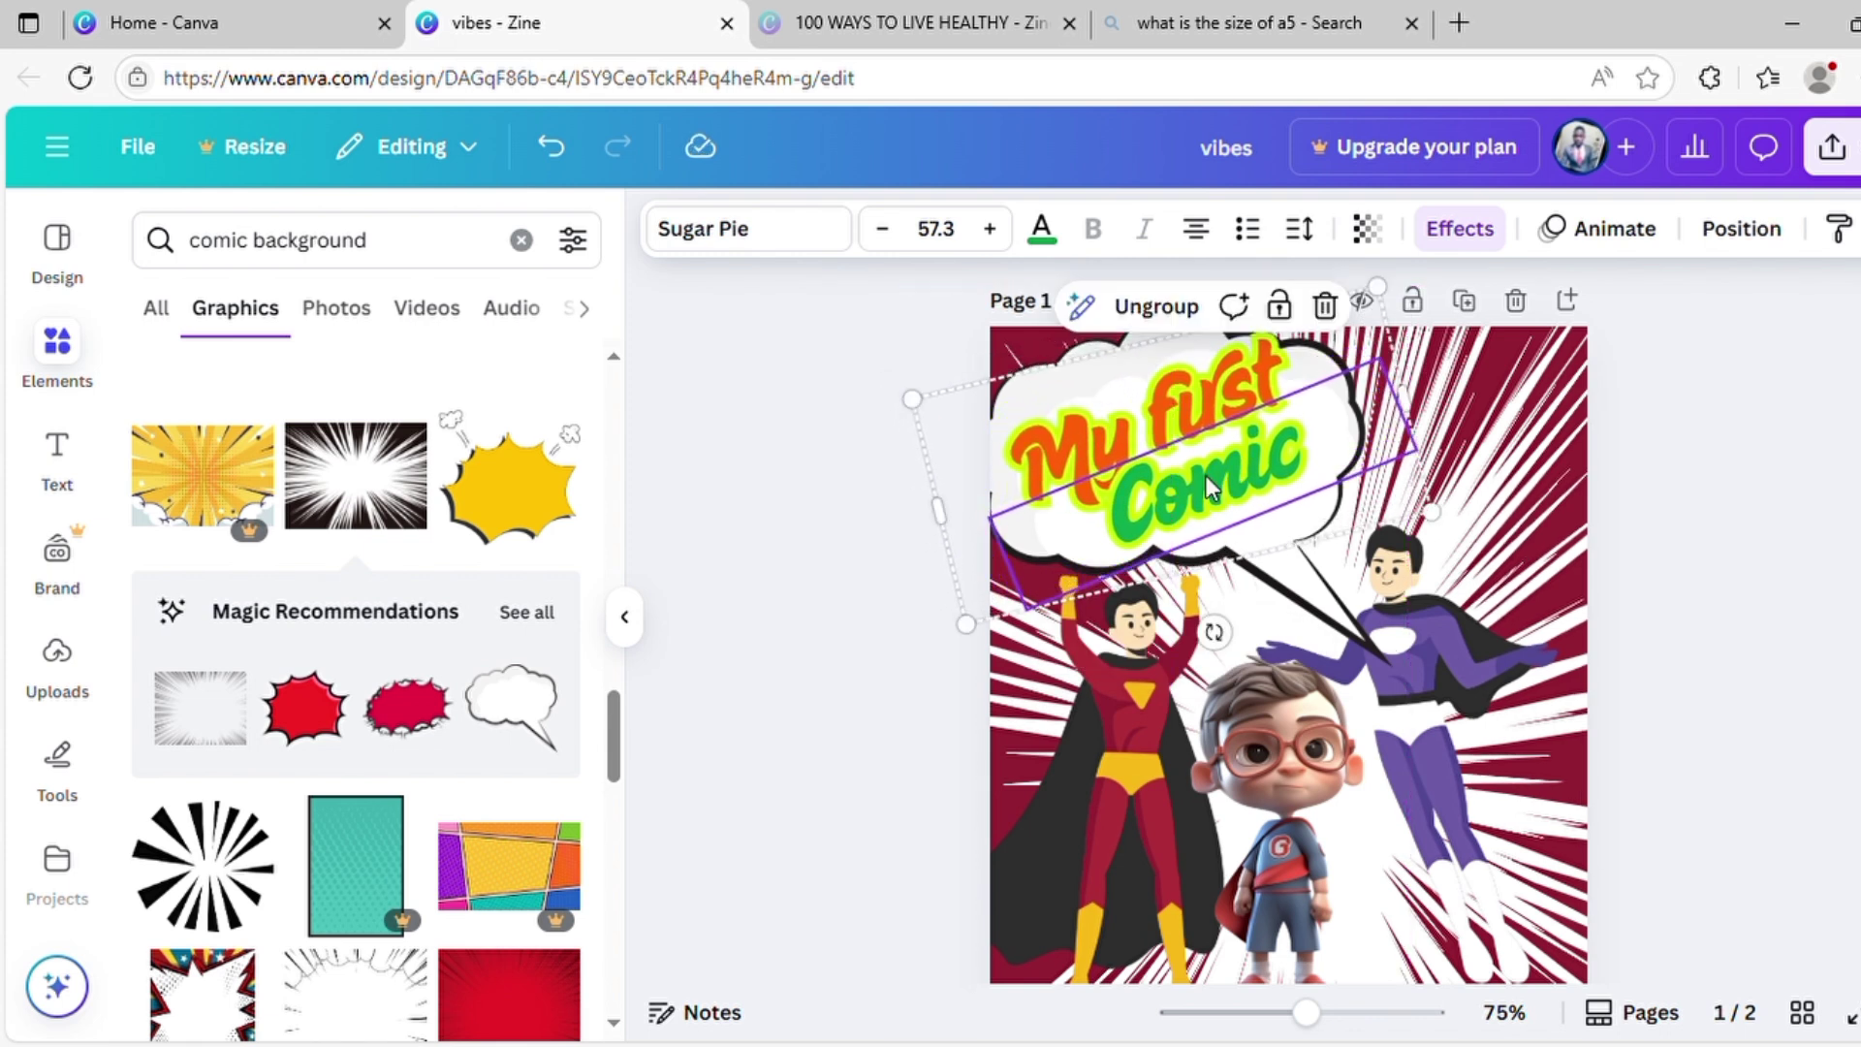
# Set the text color of the word "Comic" to purple #6e5ba7 and select the "My first" line.
pyautogui.click(1041, 233)
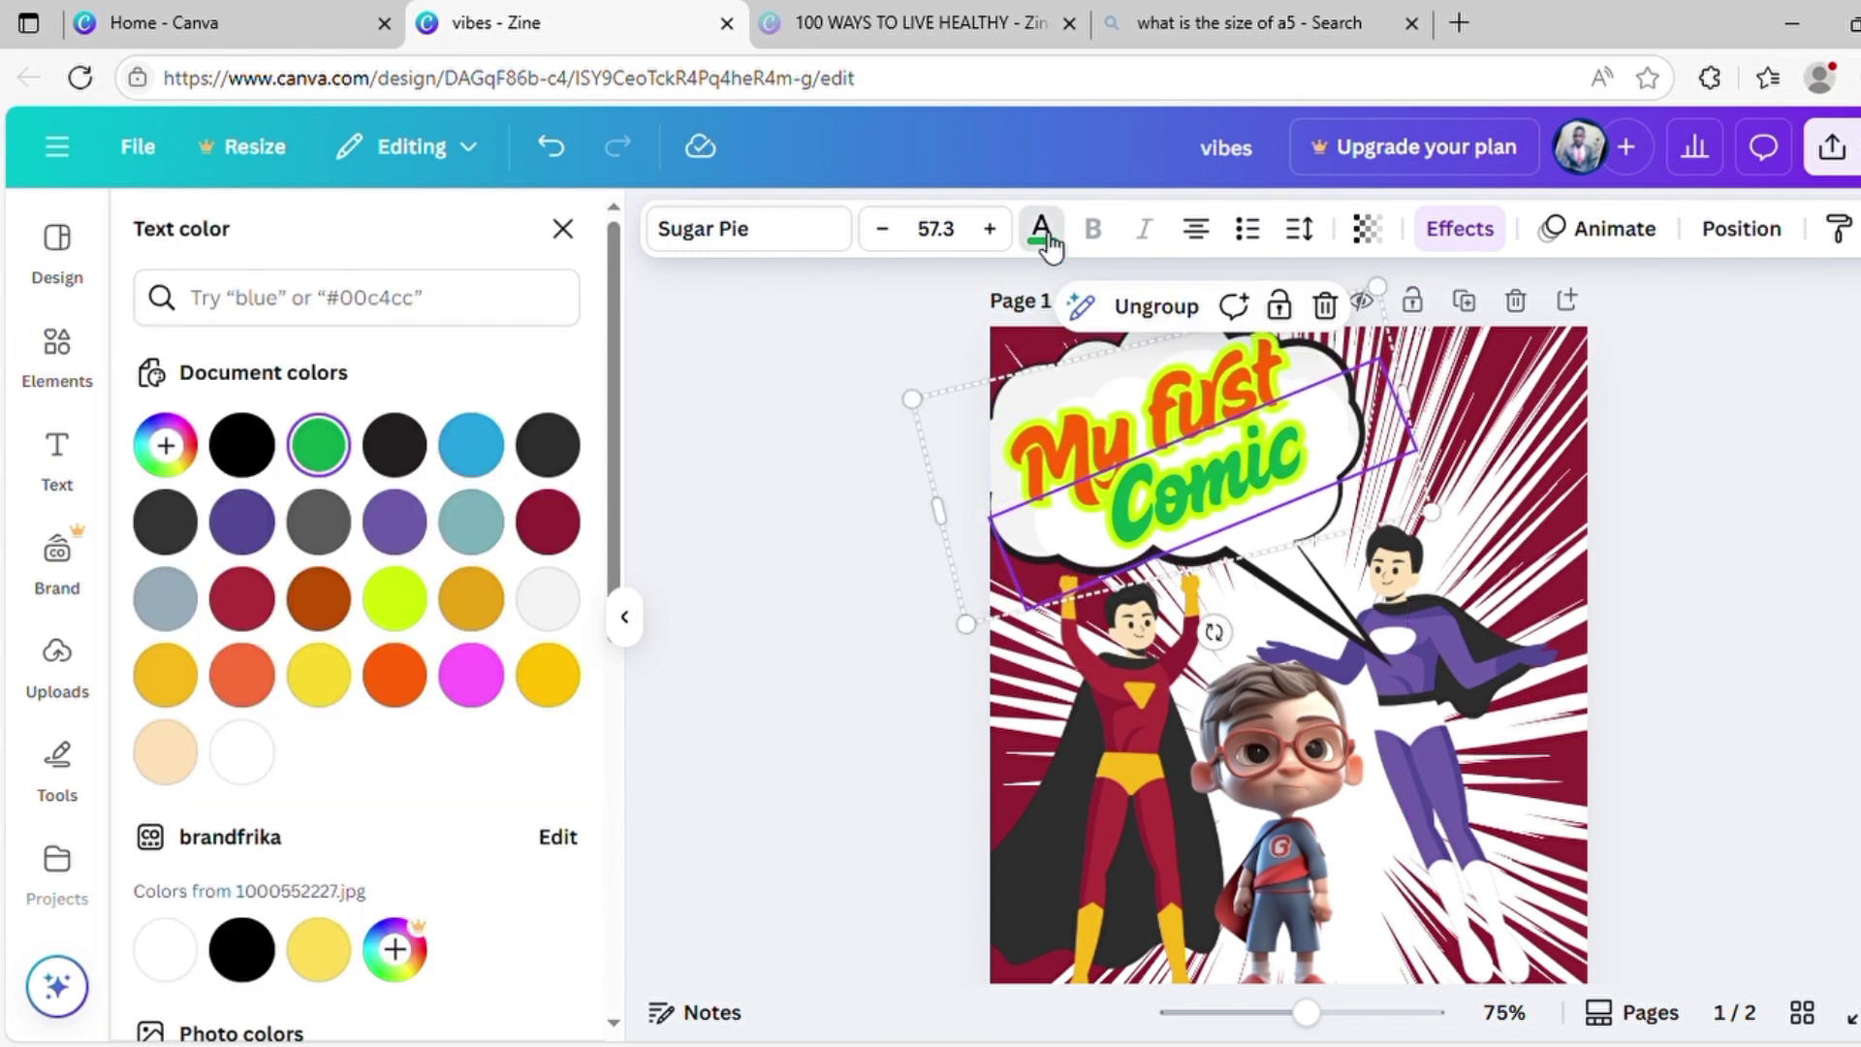
pyautogui.click(394, 521)
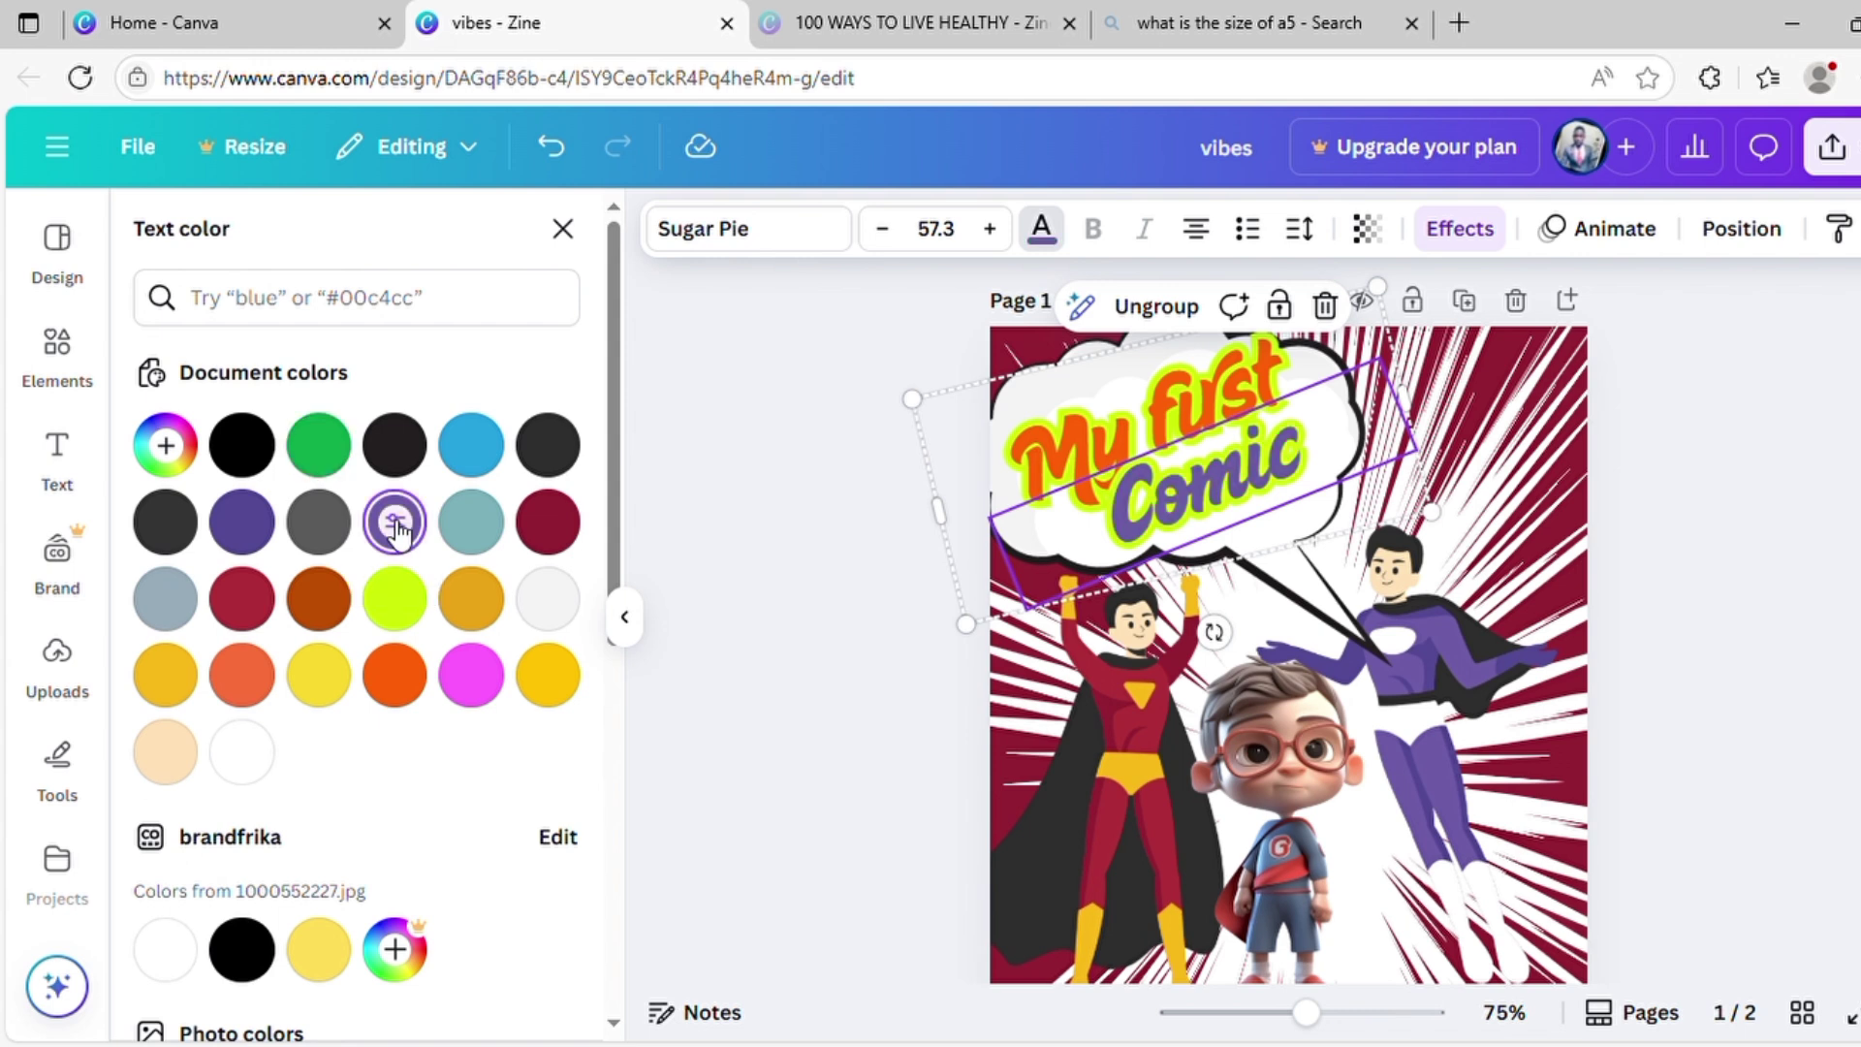
pyautogui.click(1161, 401)
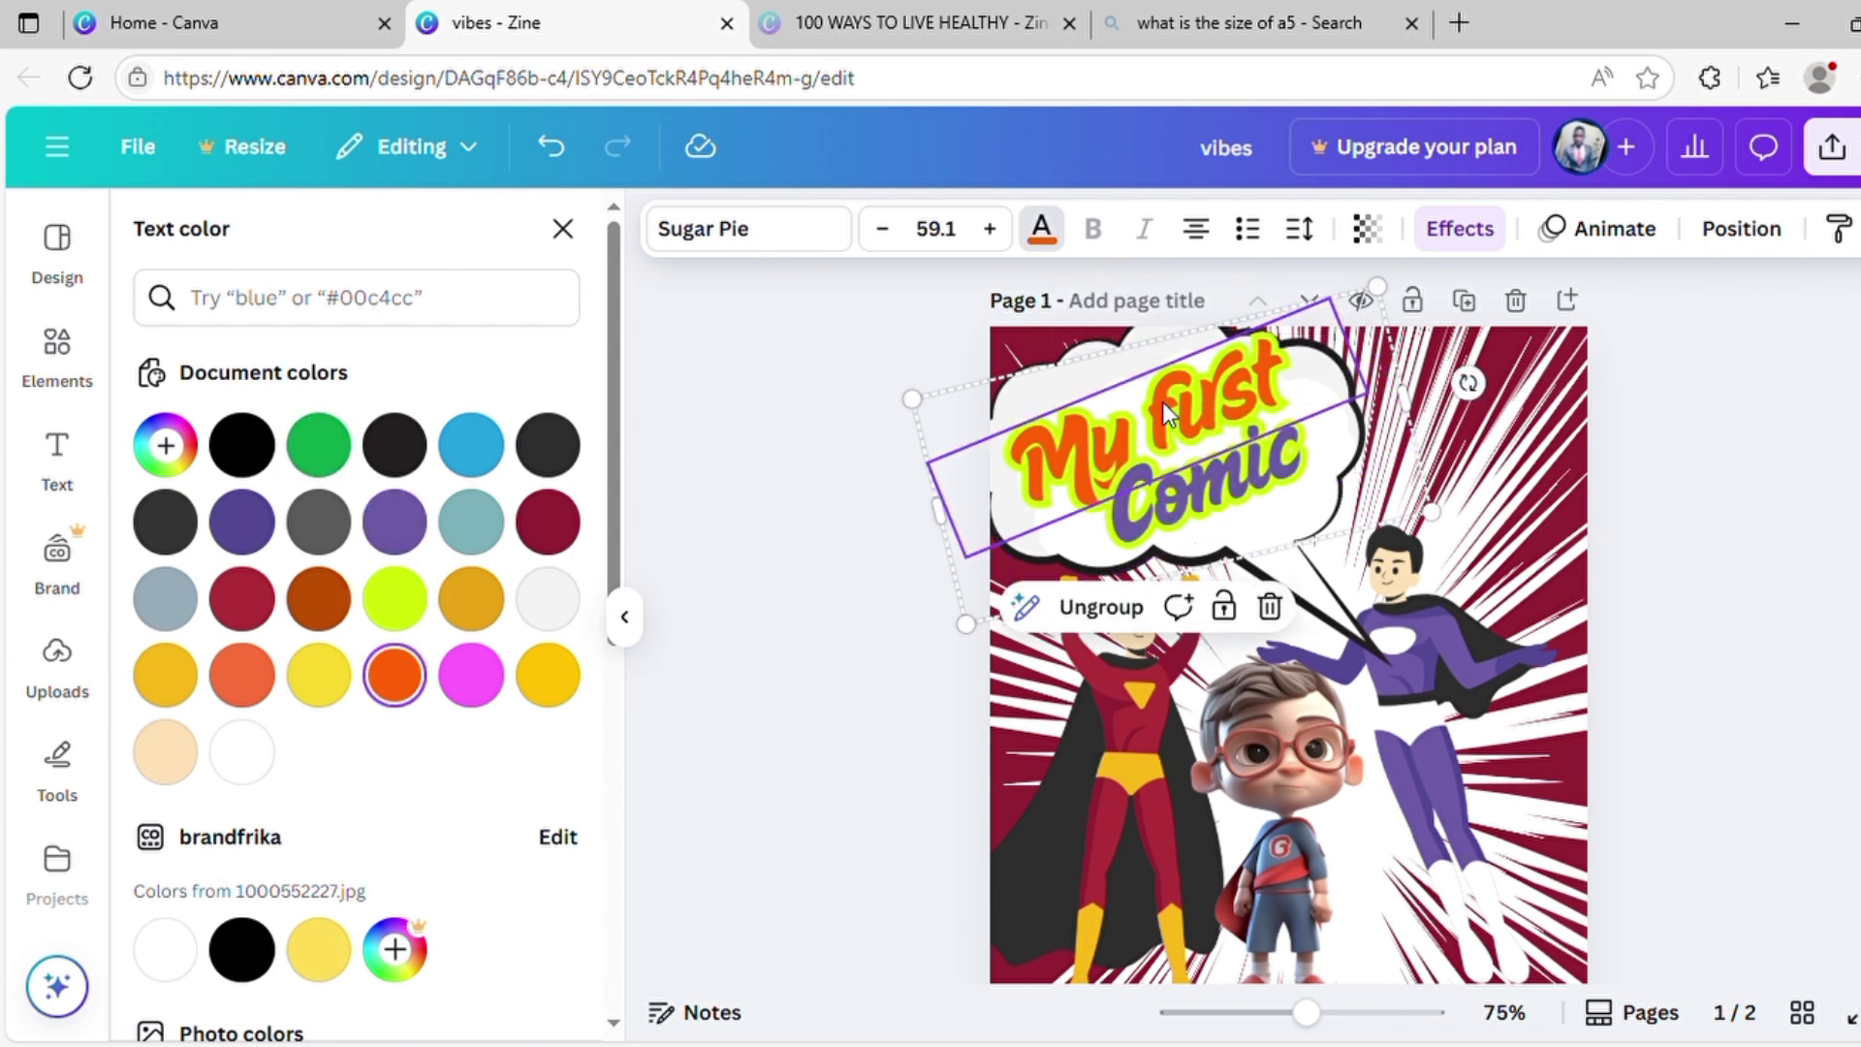
# Try maroon, purple, gray, white, pink, gold, yellow and teal document colors on the "My first" text.
pyautogui.click(536, 535)
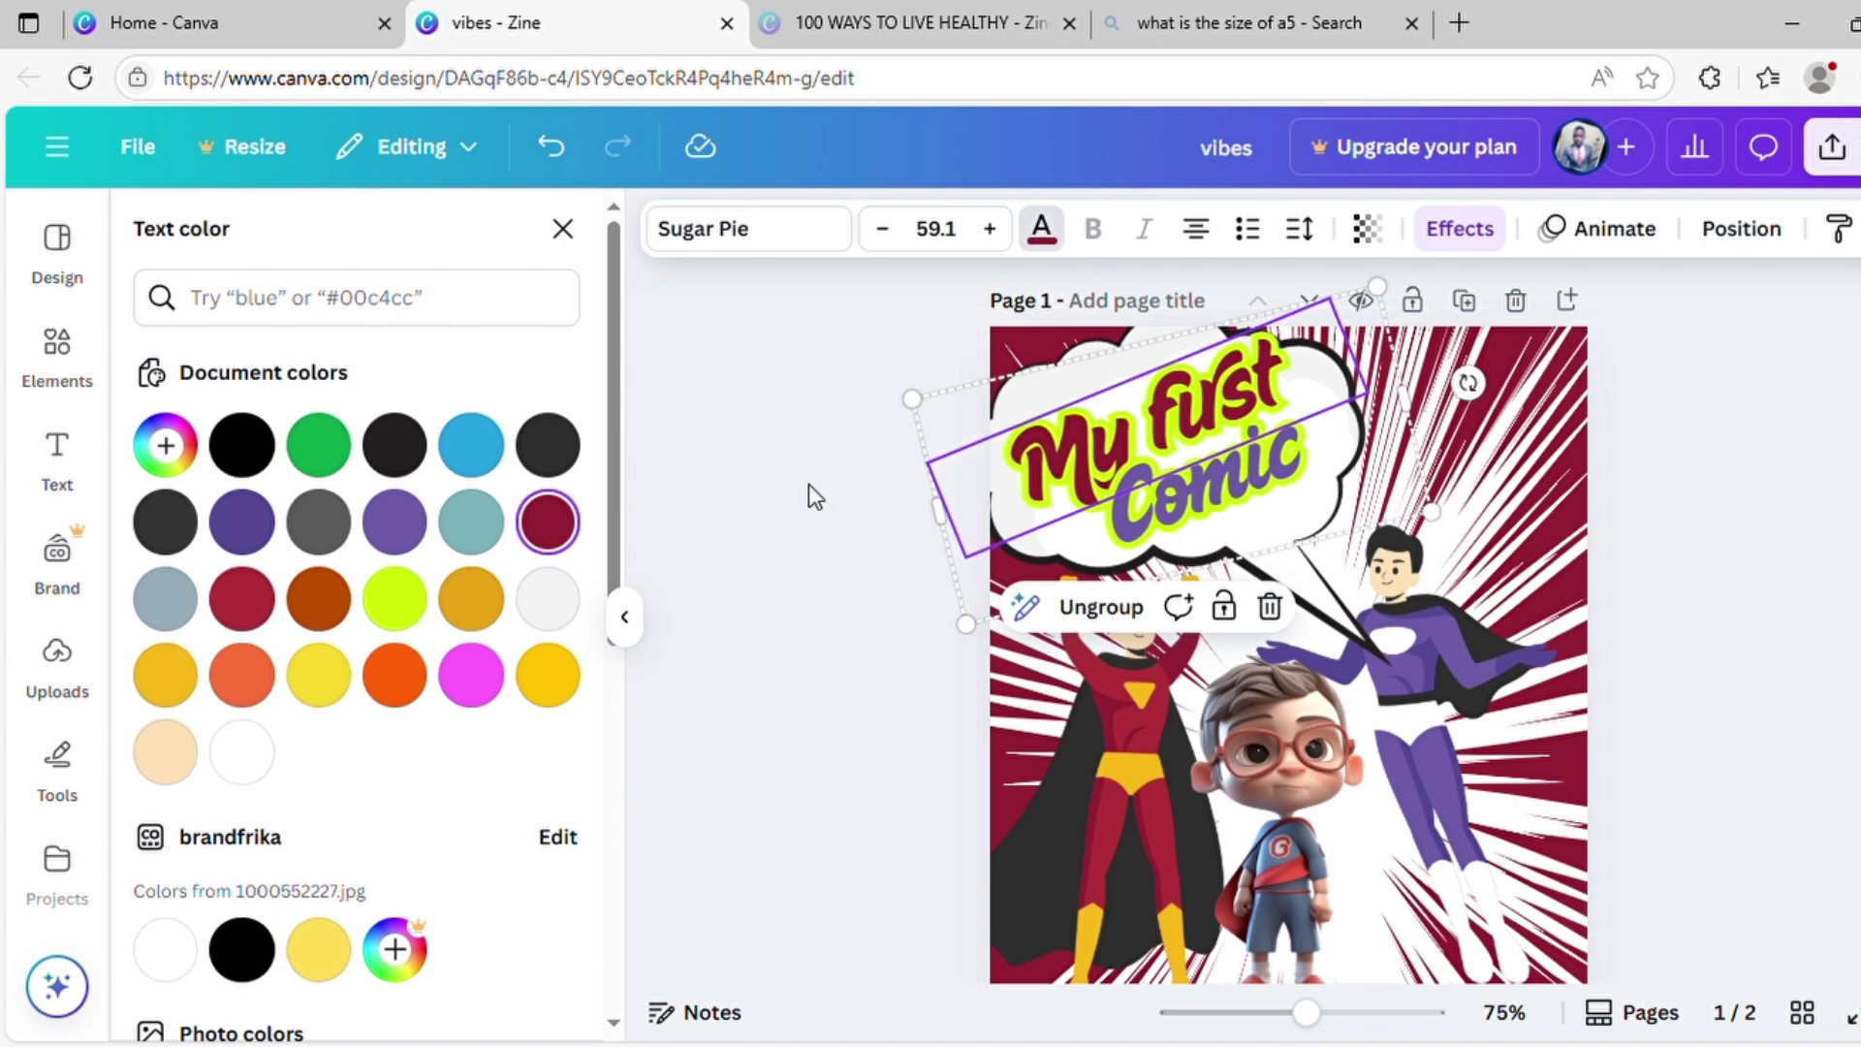
pyautogui.click(404, 539)
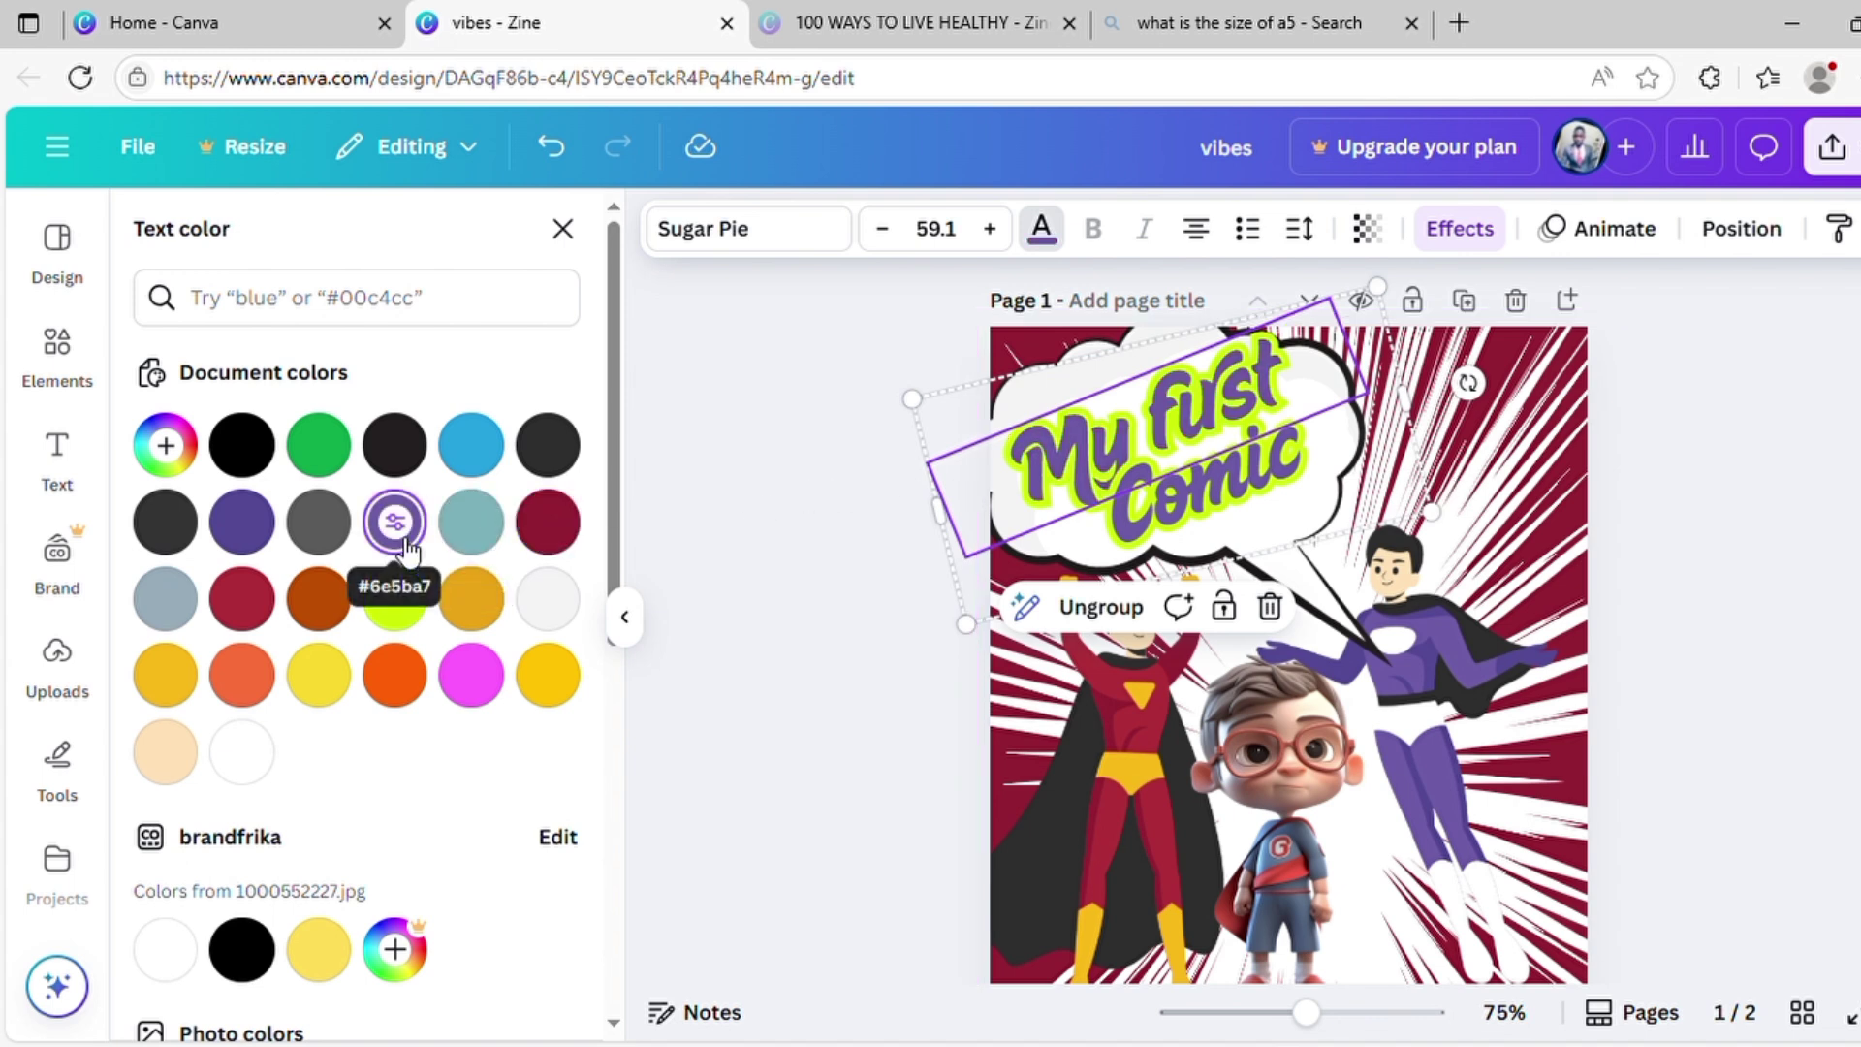
pyautogui.click(319, 535)
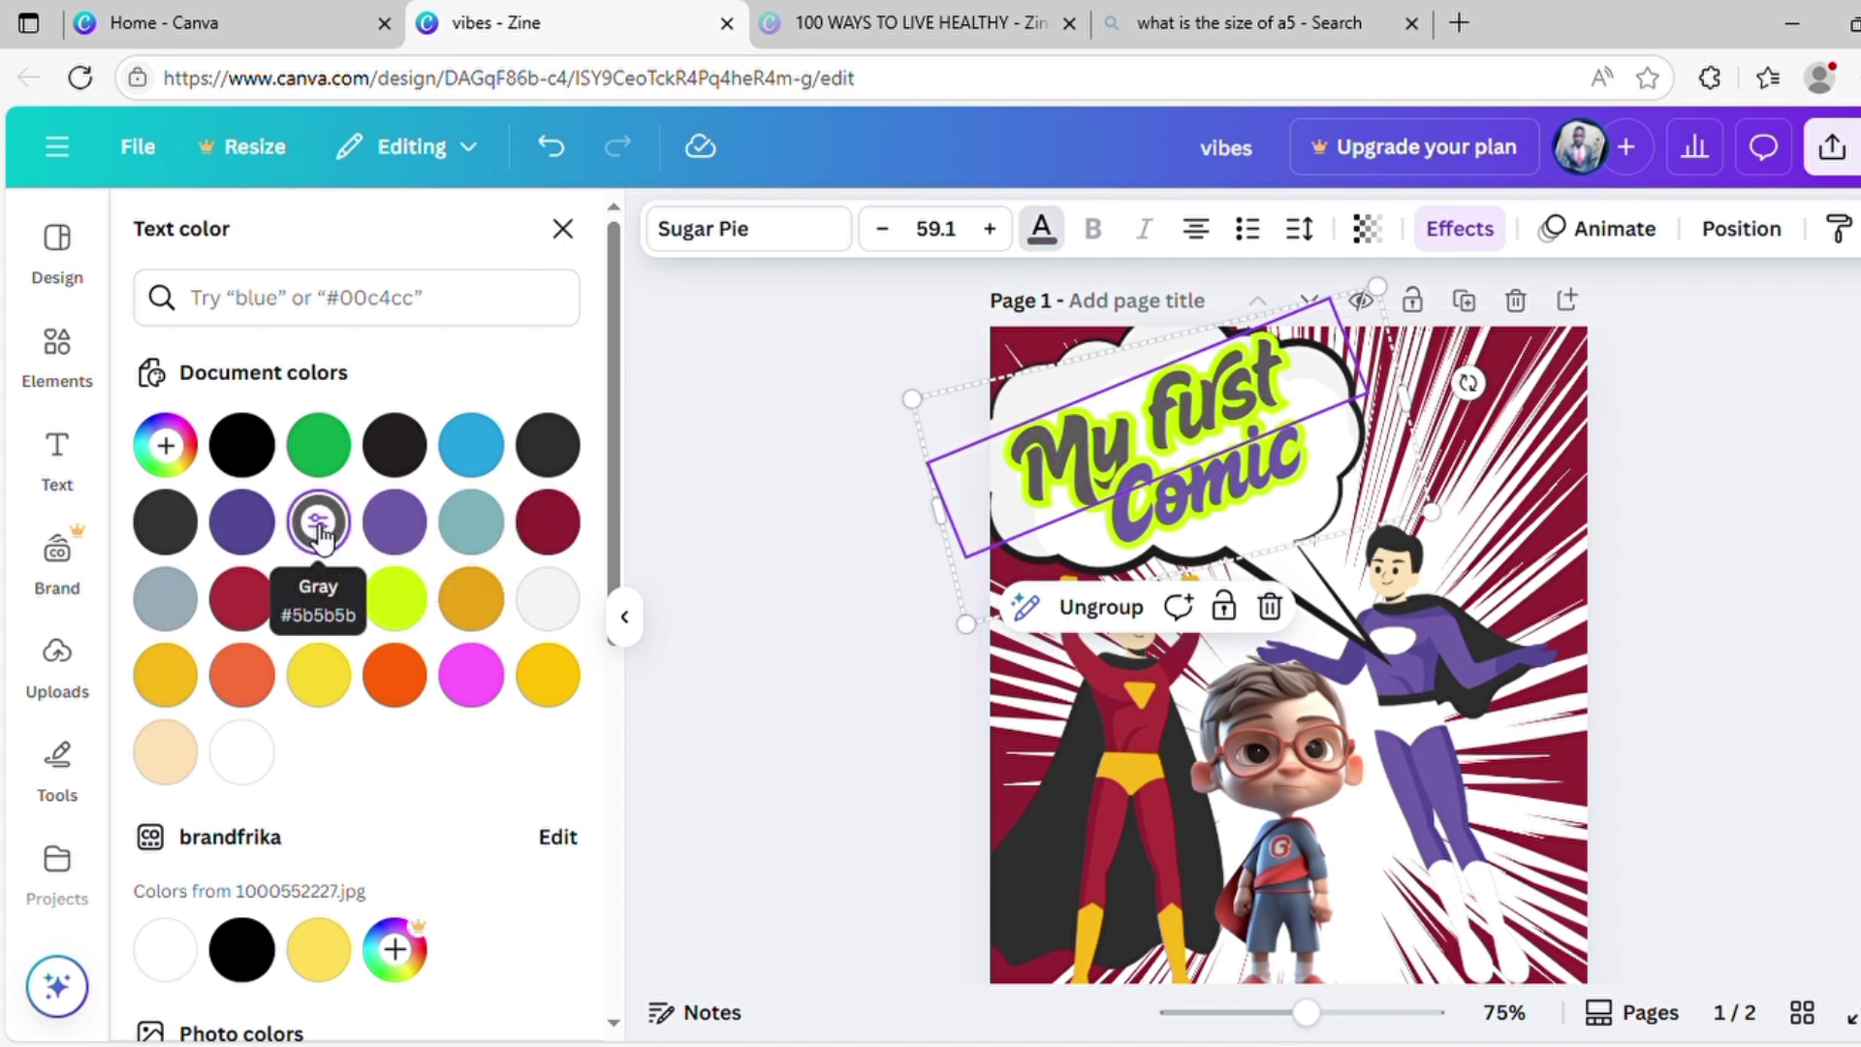
pyautogui.click(241, 758)
pyautogui.click(485, 677)
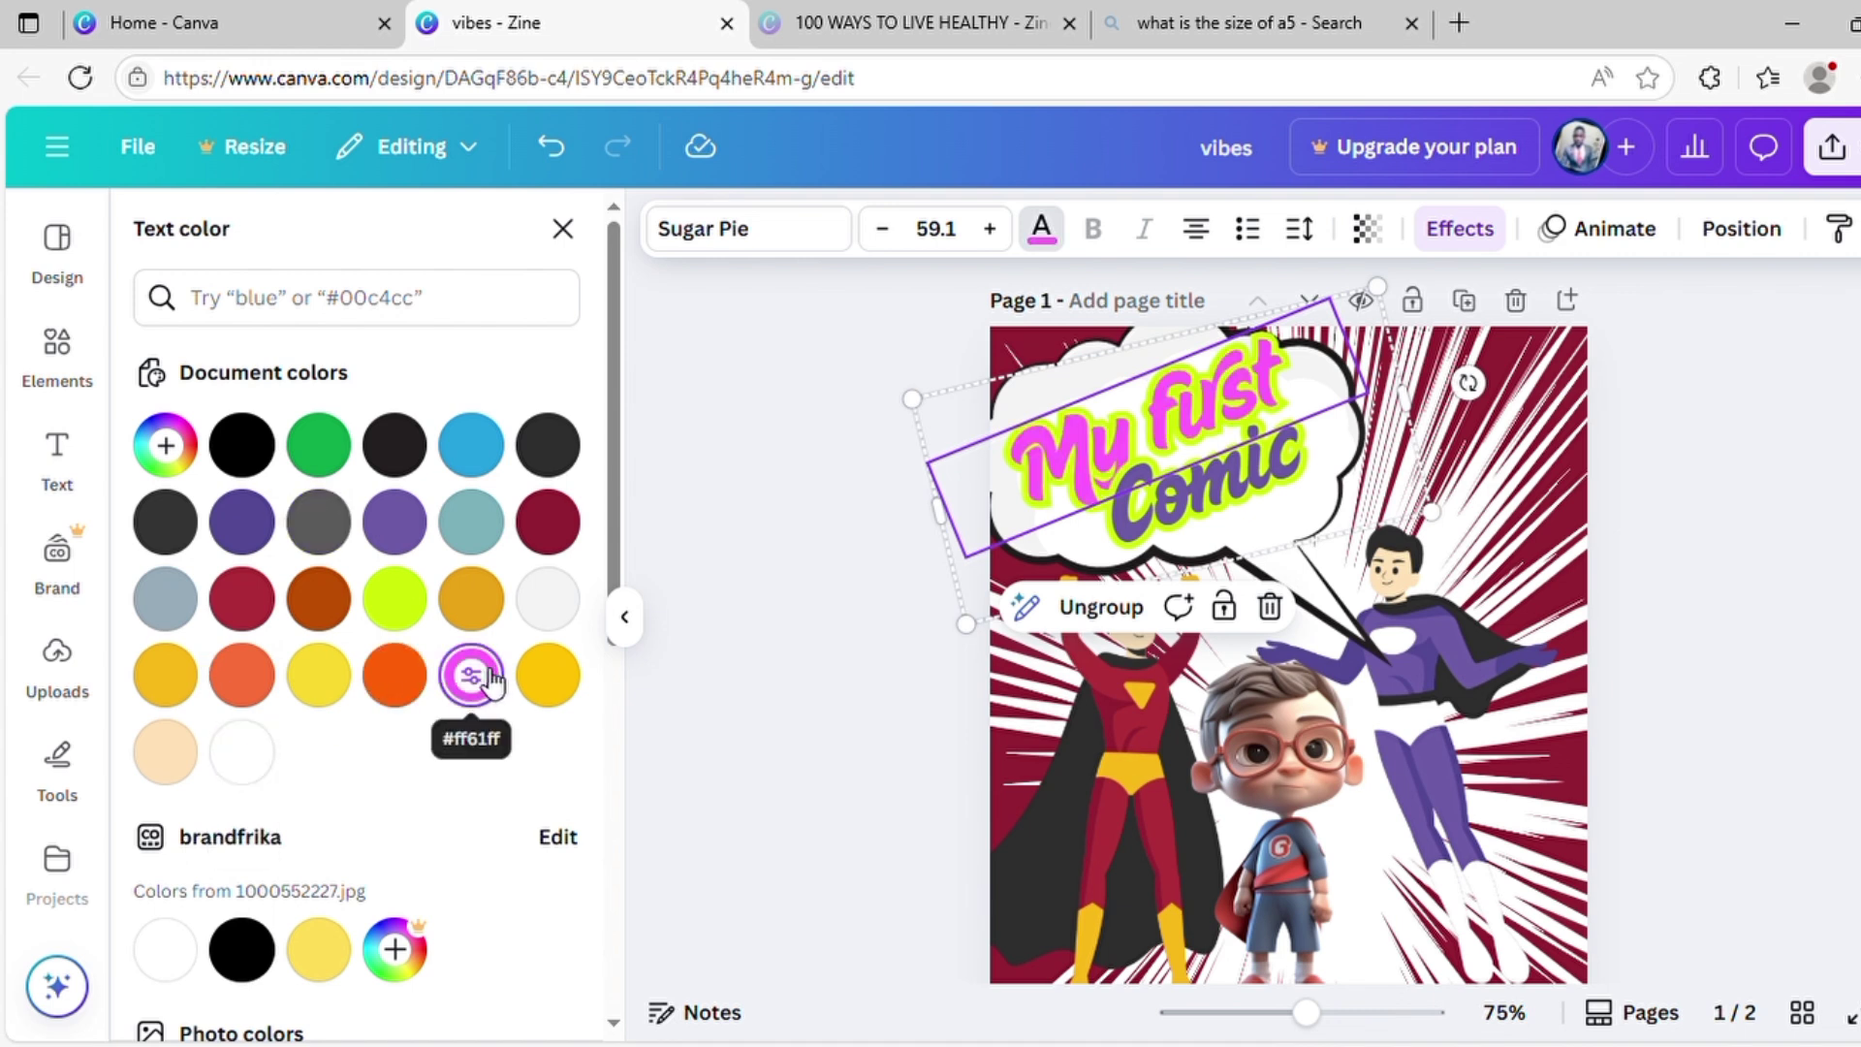
pyautogui.click(475, 606)
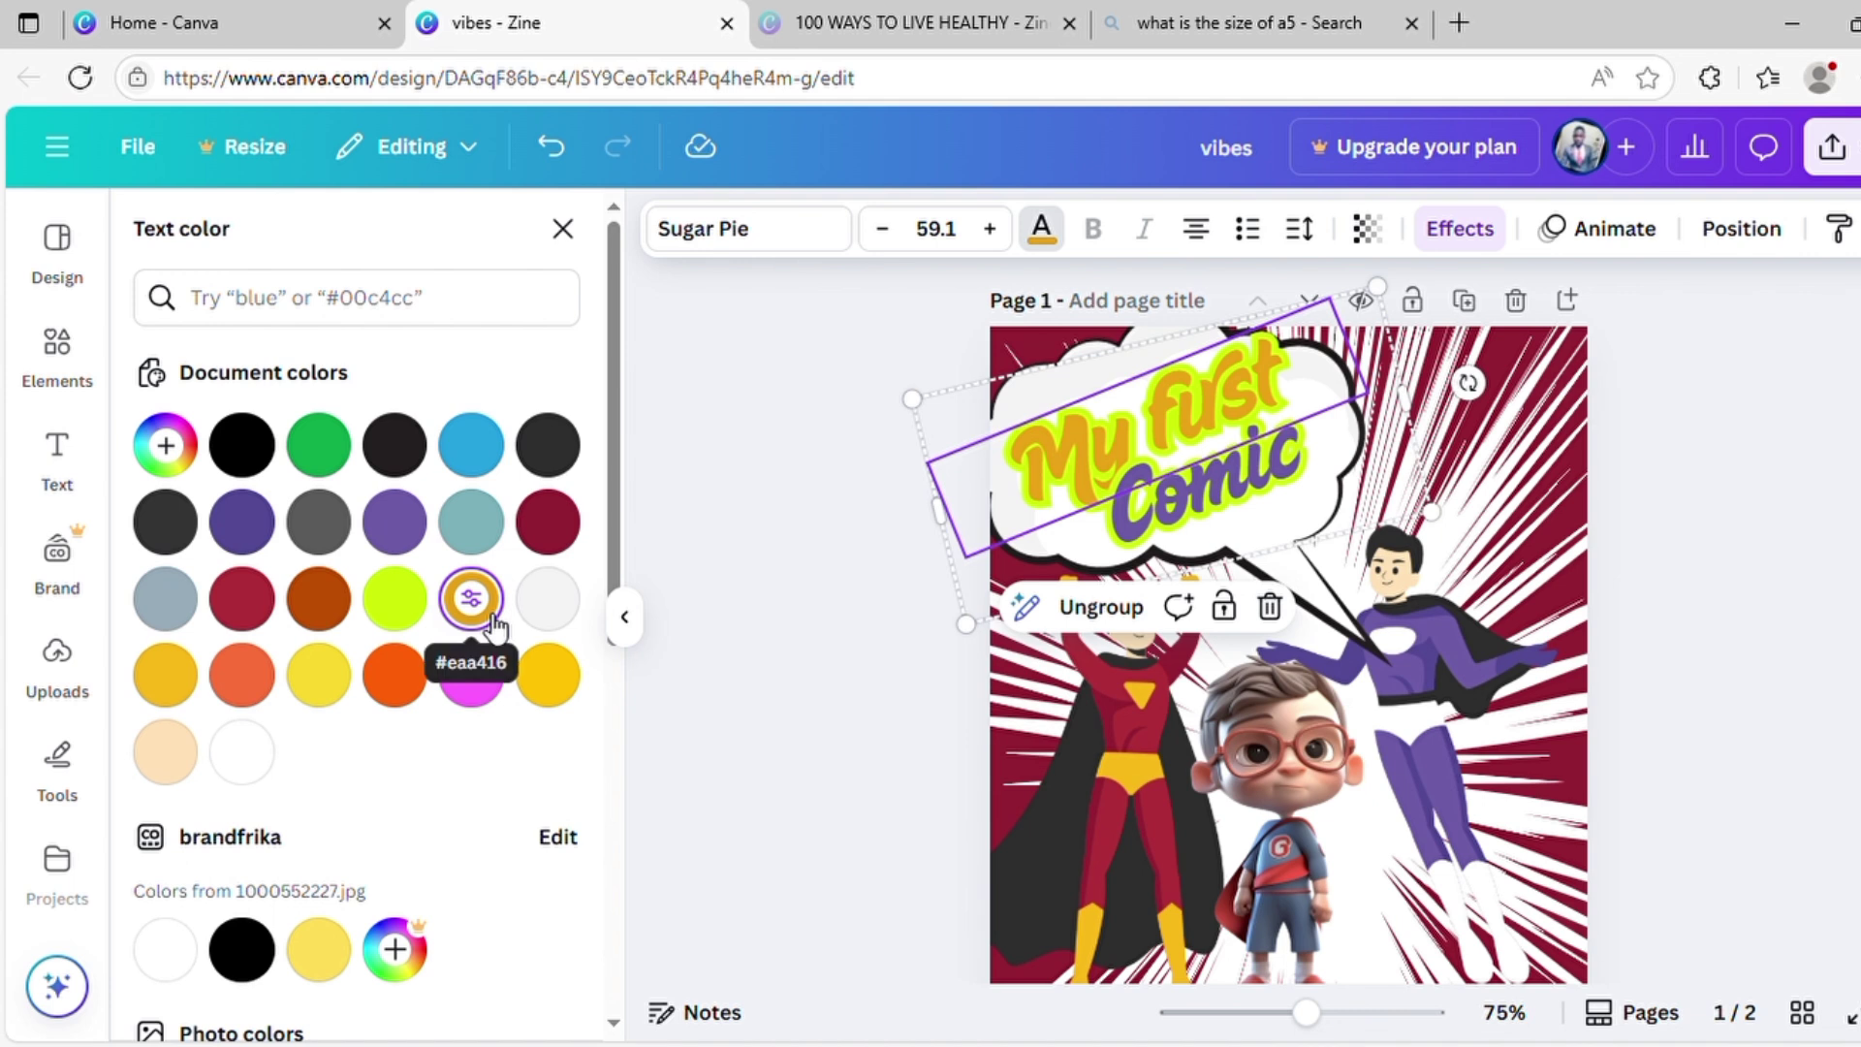
pyautogui.click(570, 683)
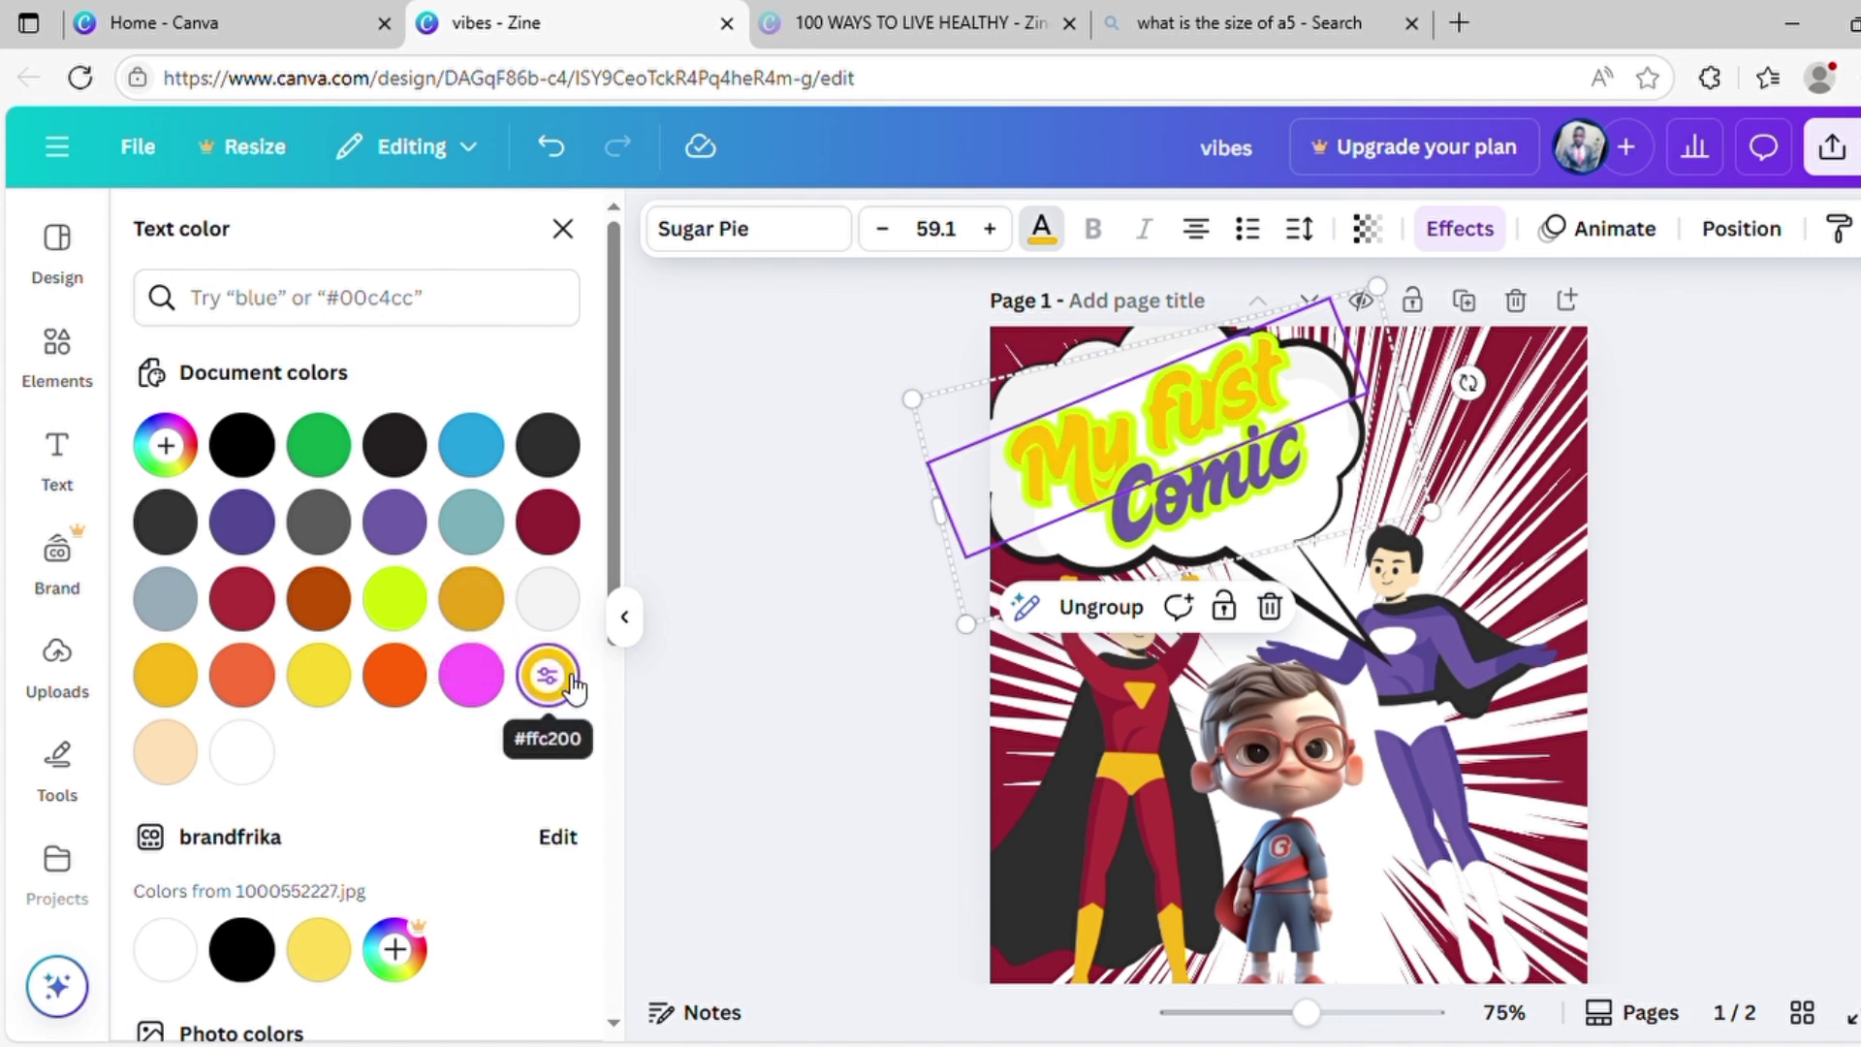
pyautogui.click(399, 529)
pyautogui.click(499, 534)
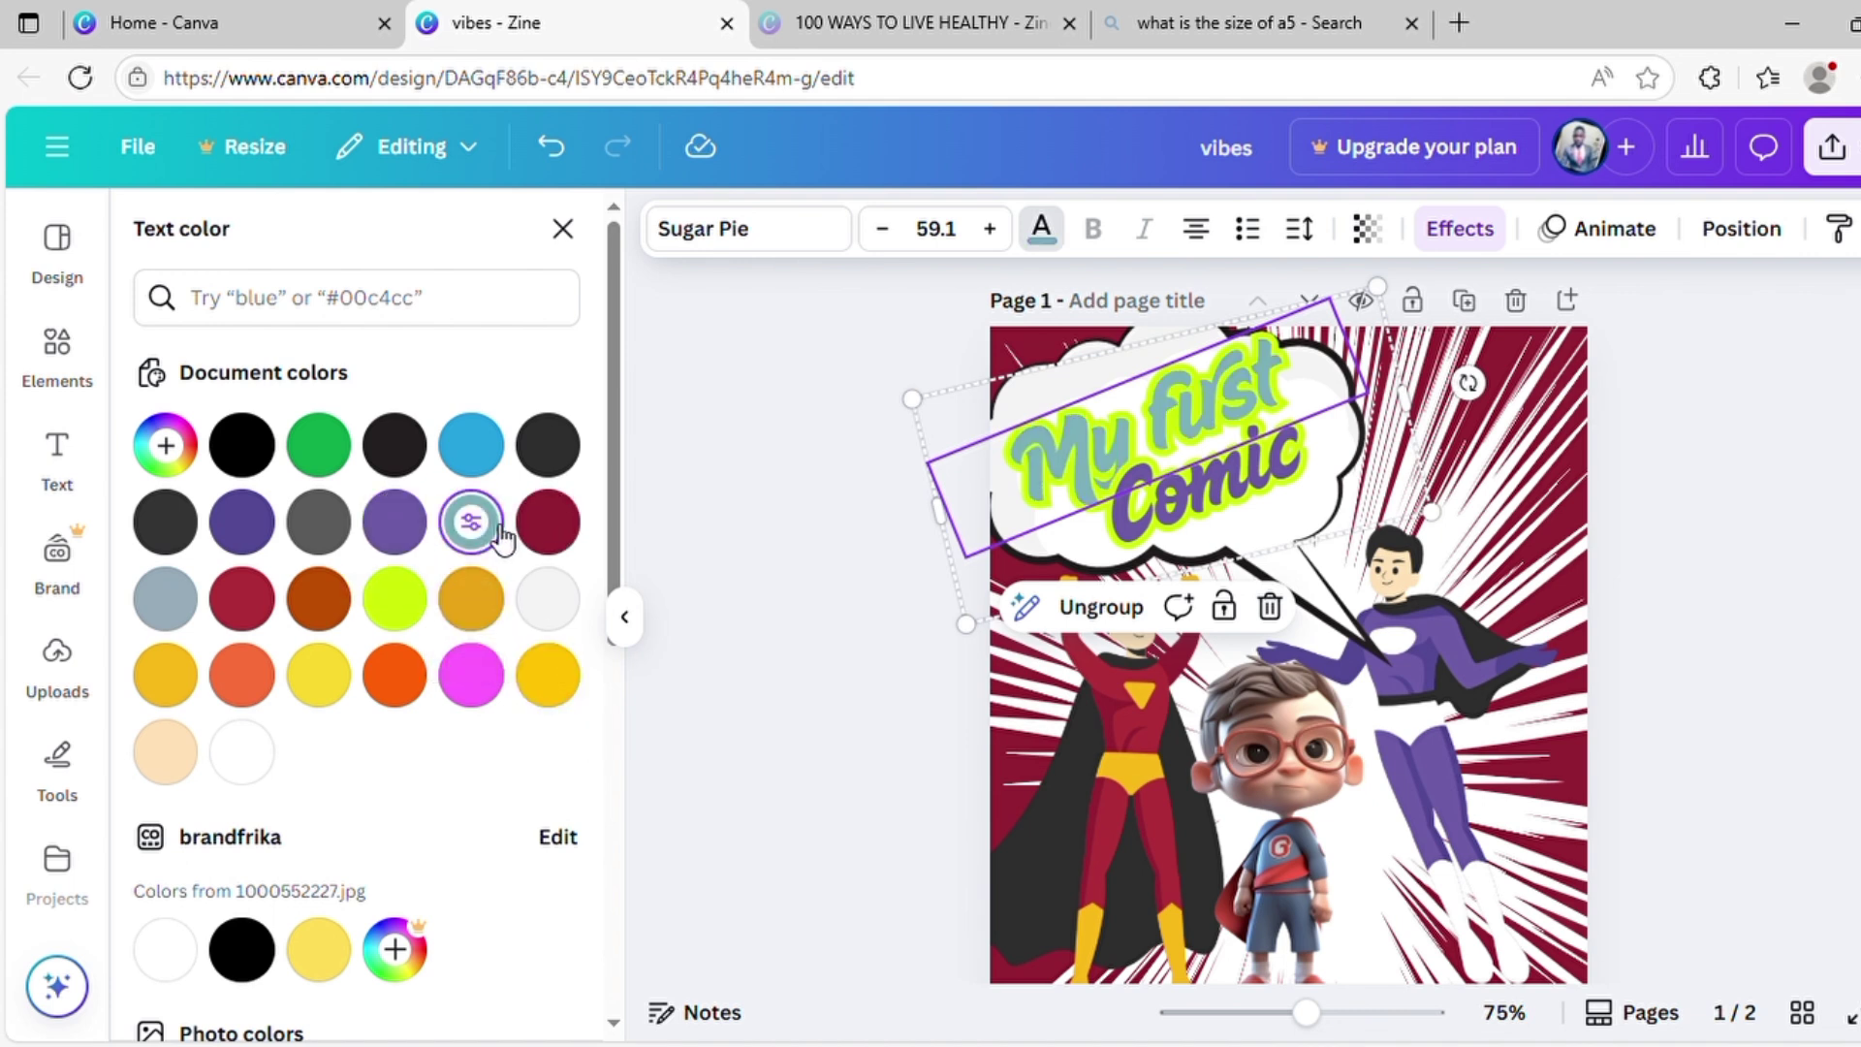
# Set the "My first" text color to black #000000 and deselect the title.
pyautogui.click(242, 449)
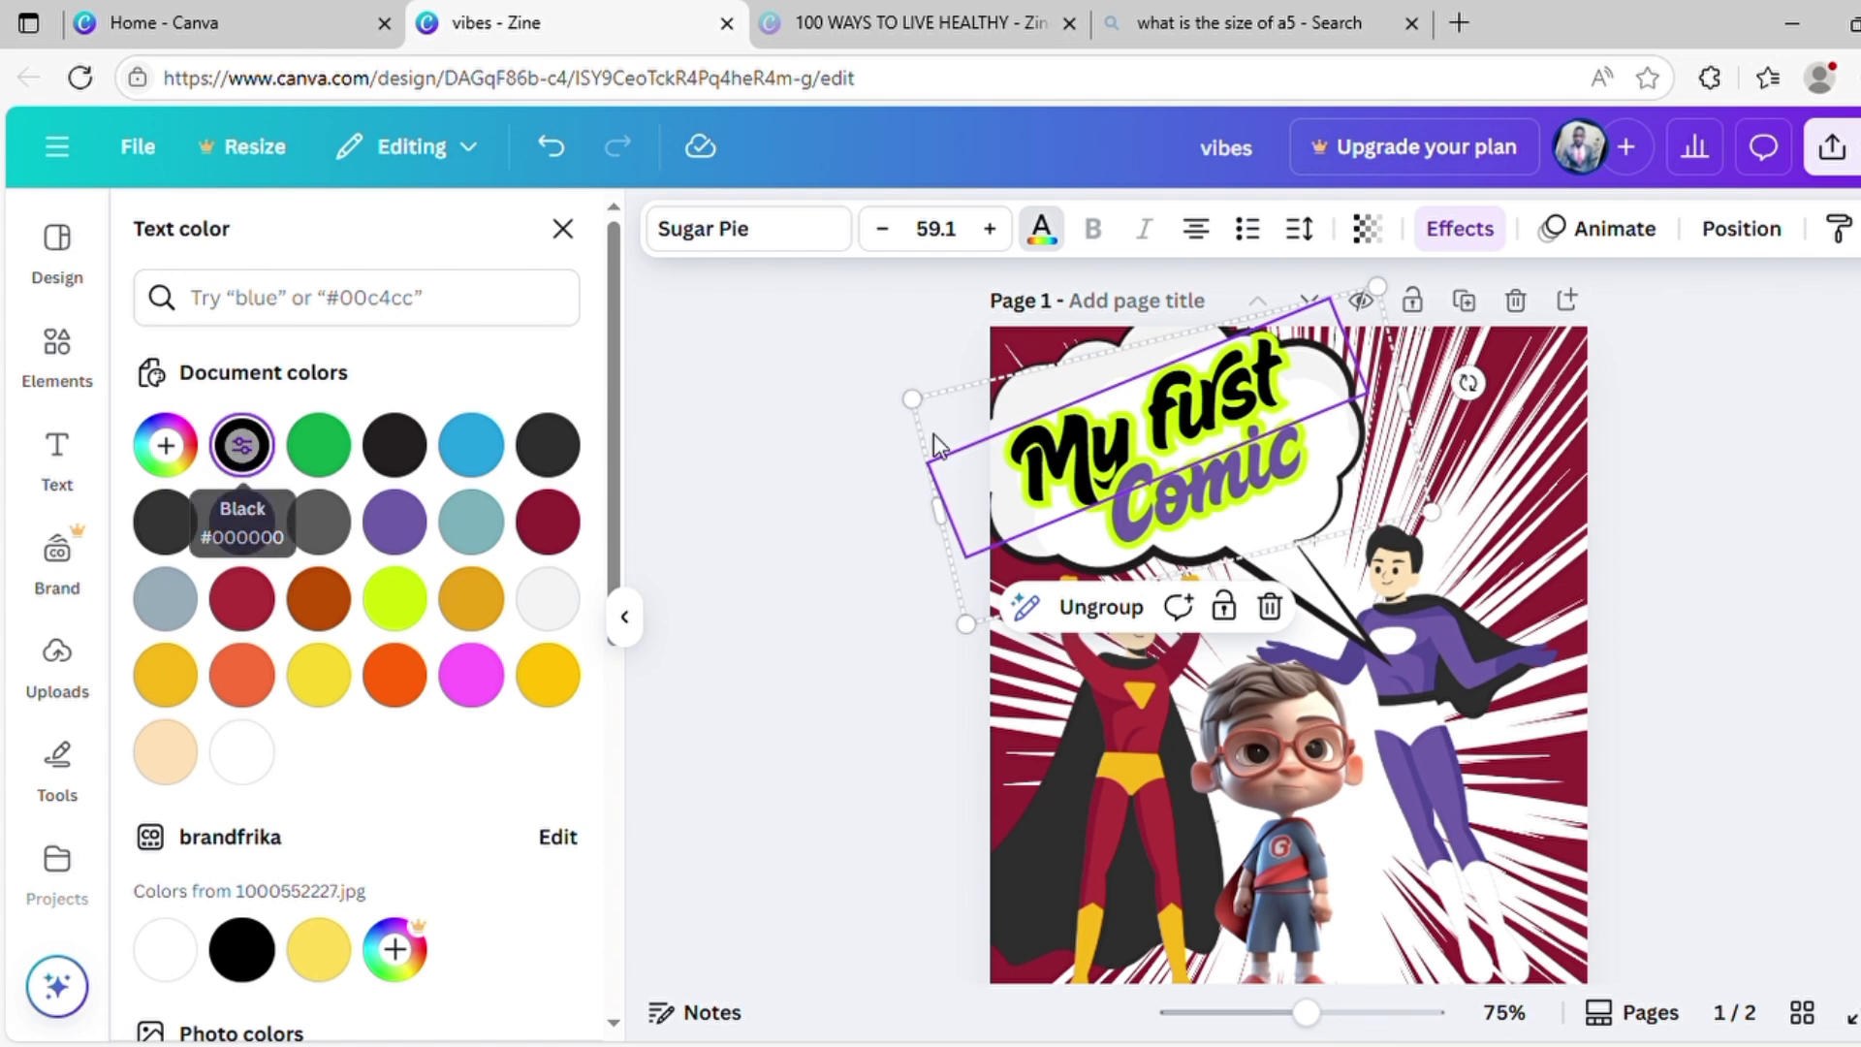
pyautogui.click(1609, 509)
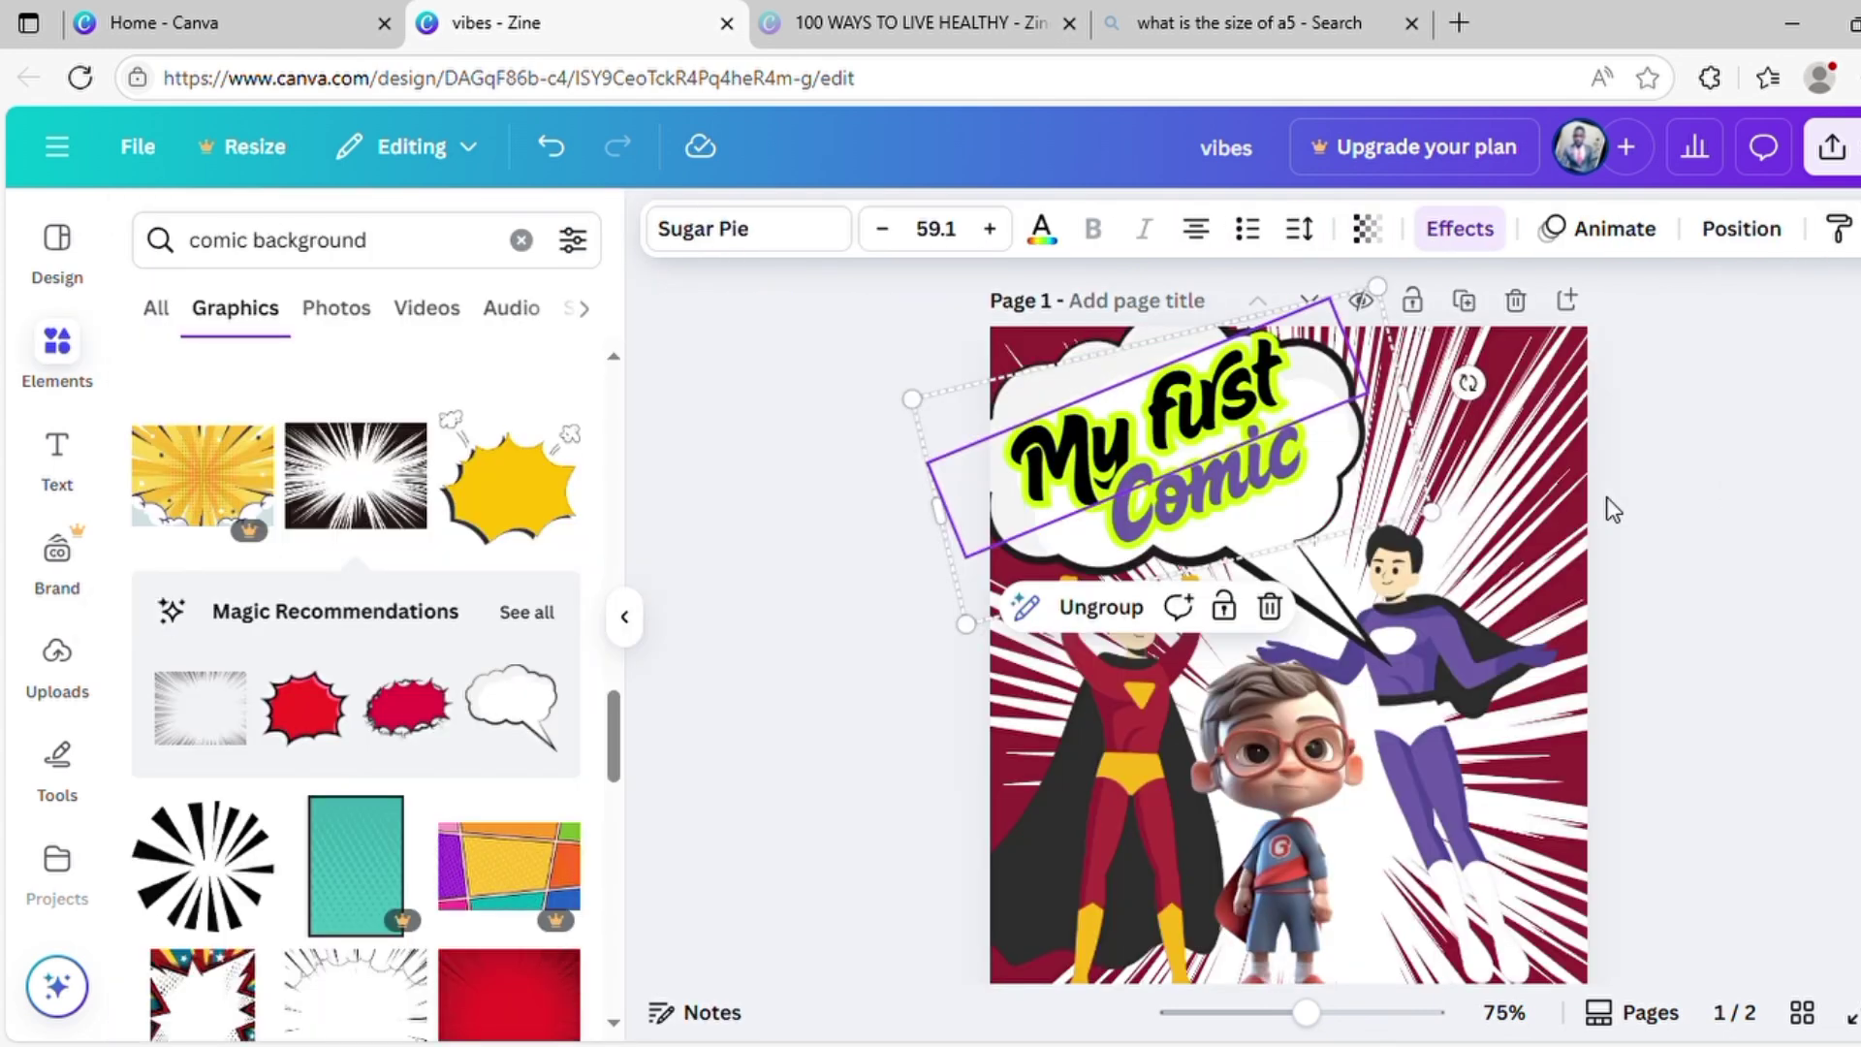
pyautogui.click(1611, 508)
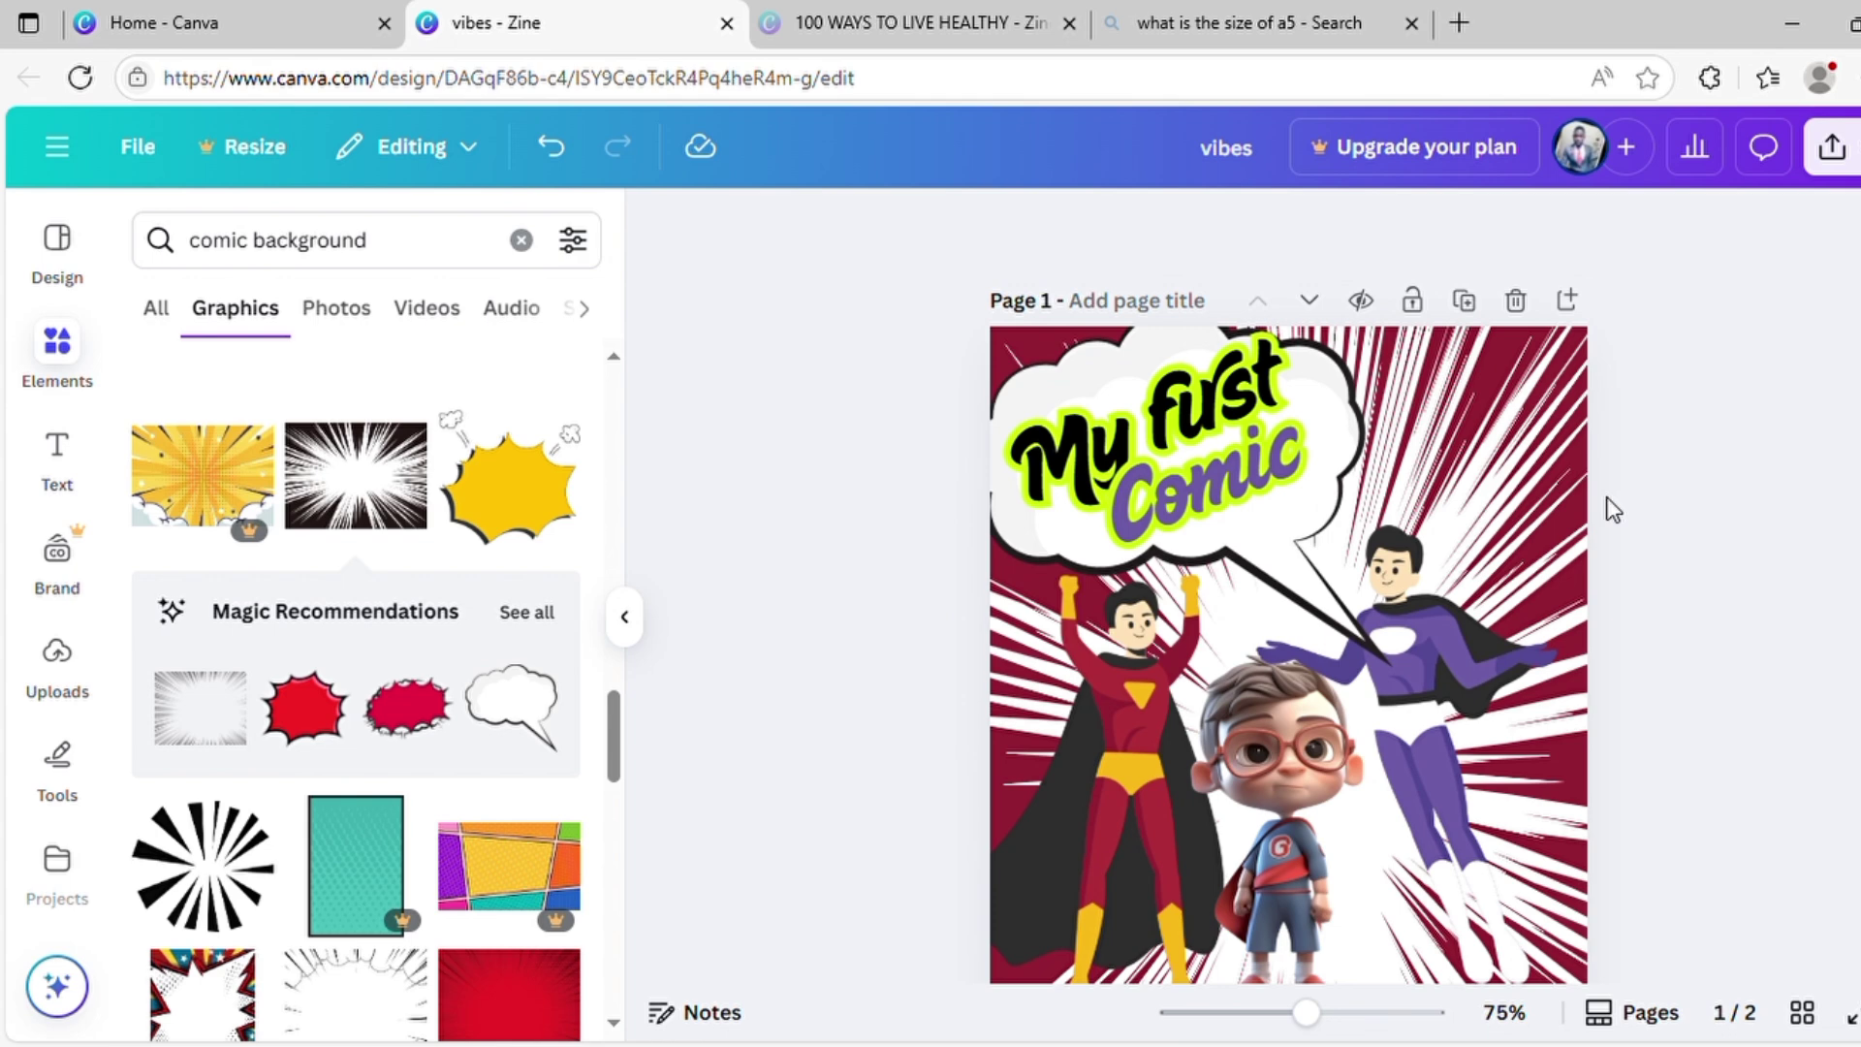
# On page 2, move the pink burst and the white spiky speech bubble lower, and shift the grey cloud explosion left and slightly down.
pyautogui.scroll(-3, 1610, 508)
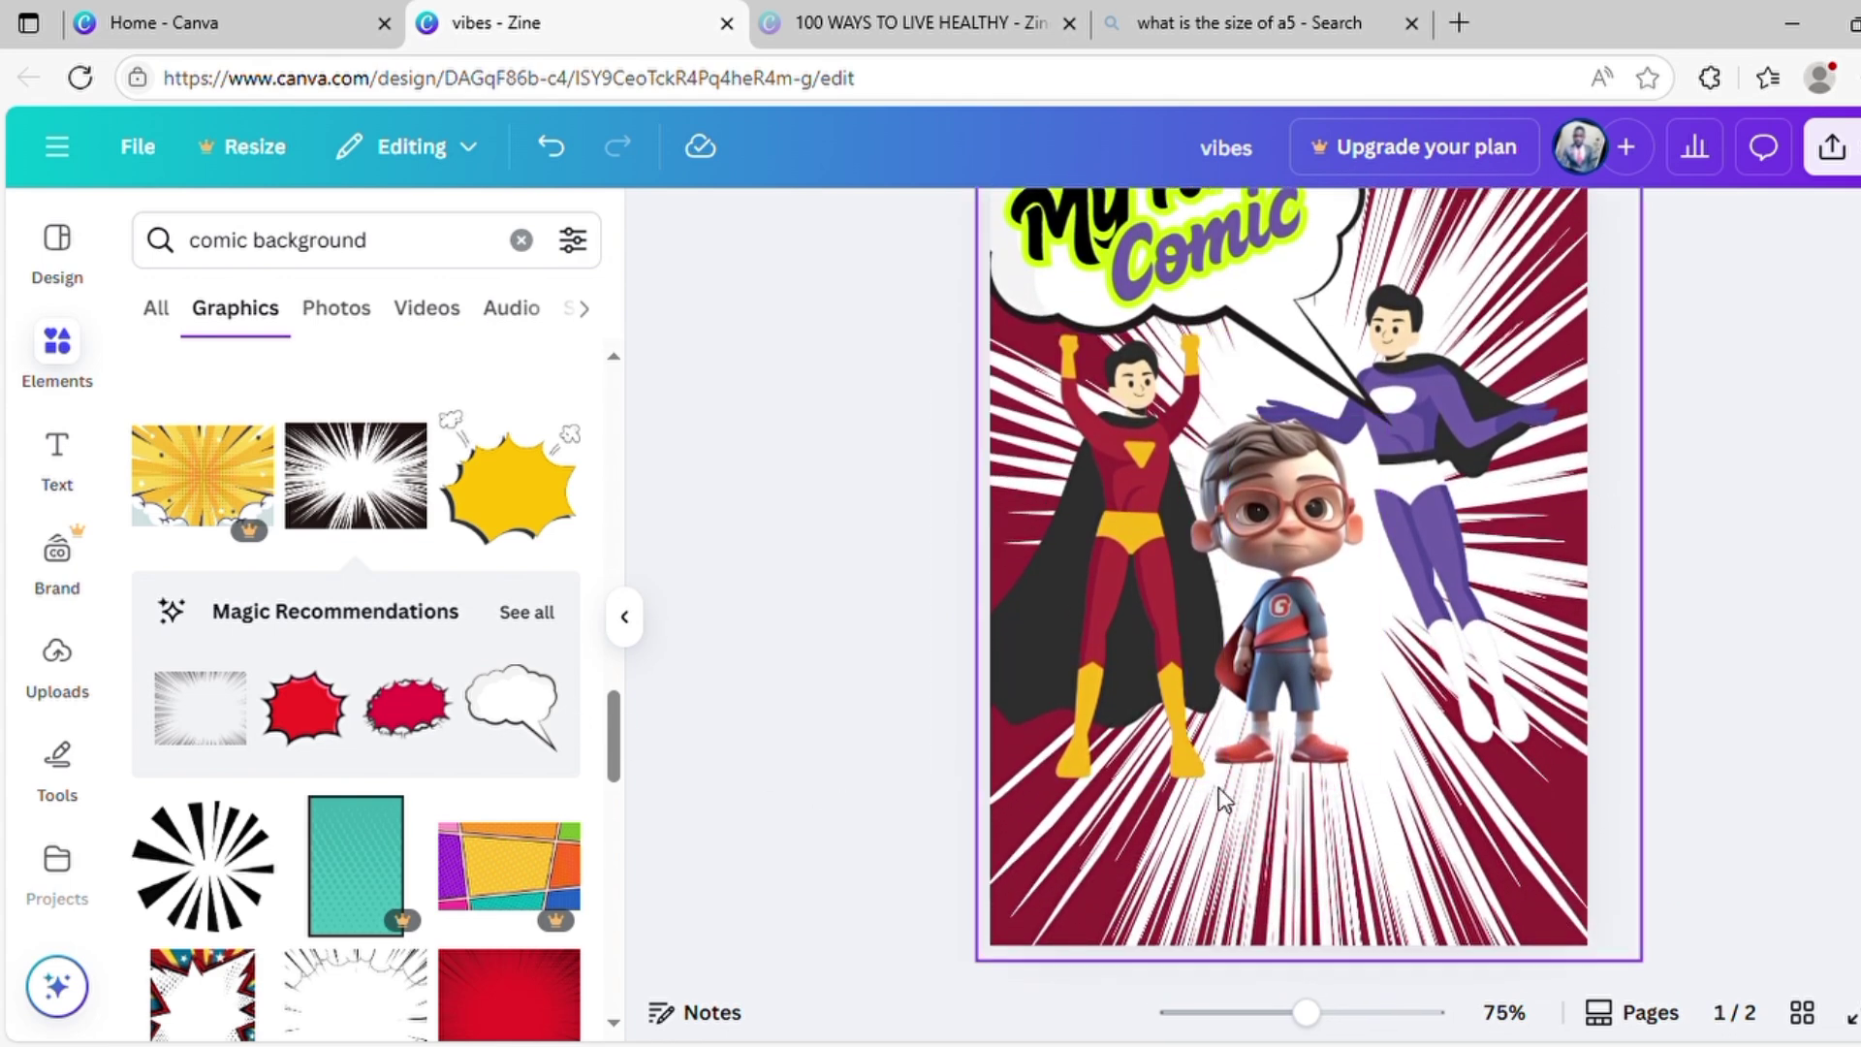
pyautogui.scroll(-6, 1218, 787)
pyautogui.scroll(-3, 1219, 786)
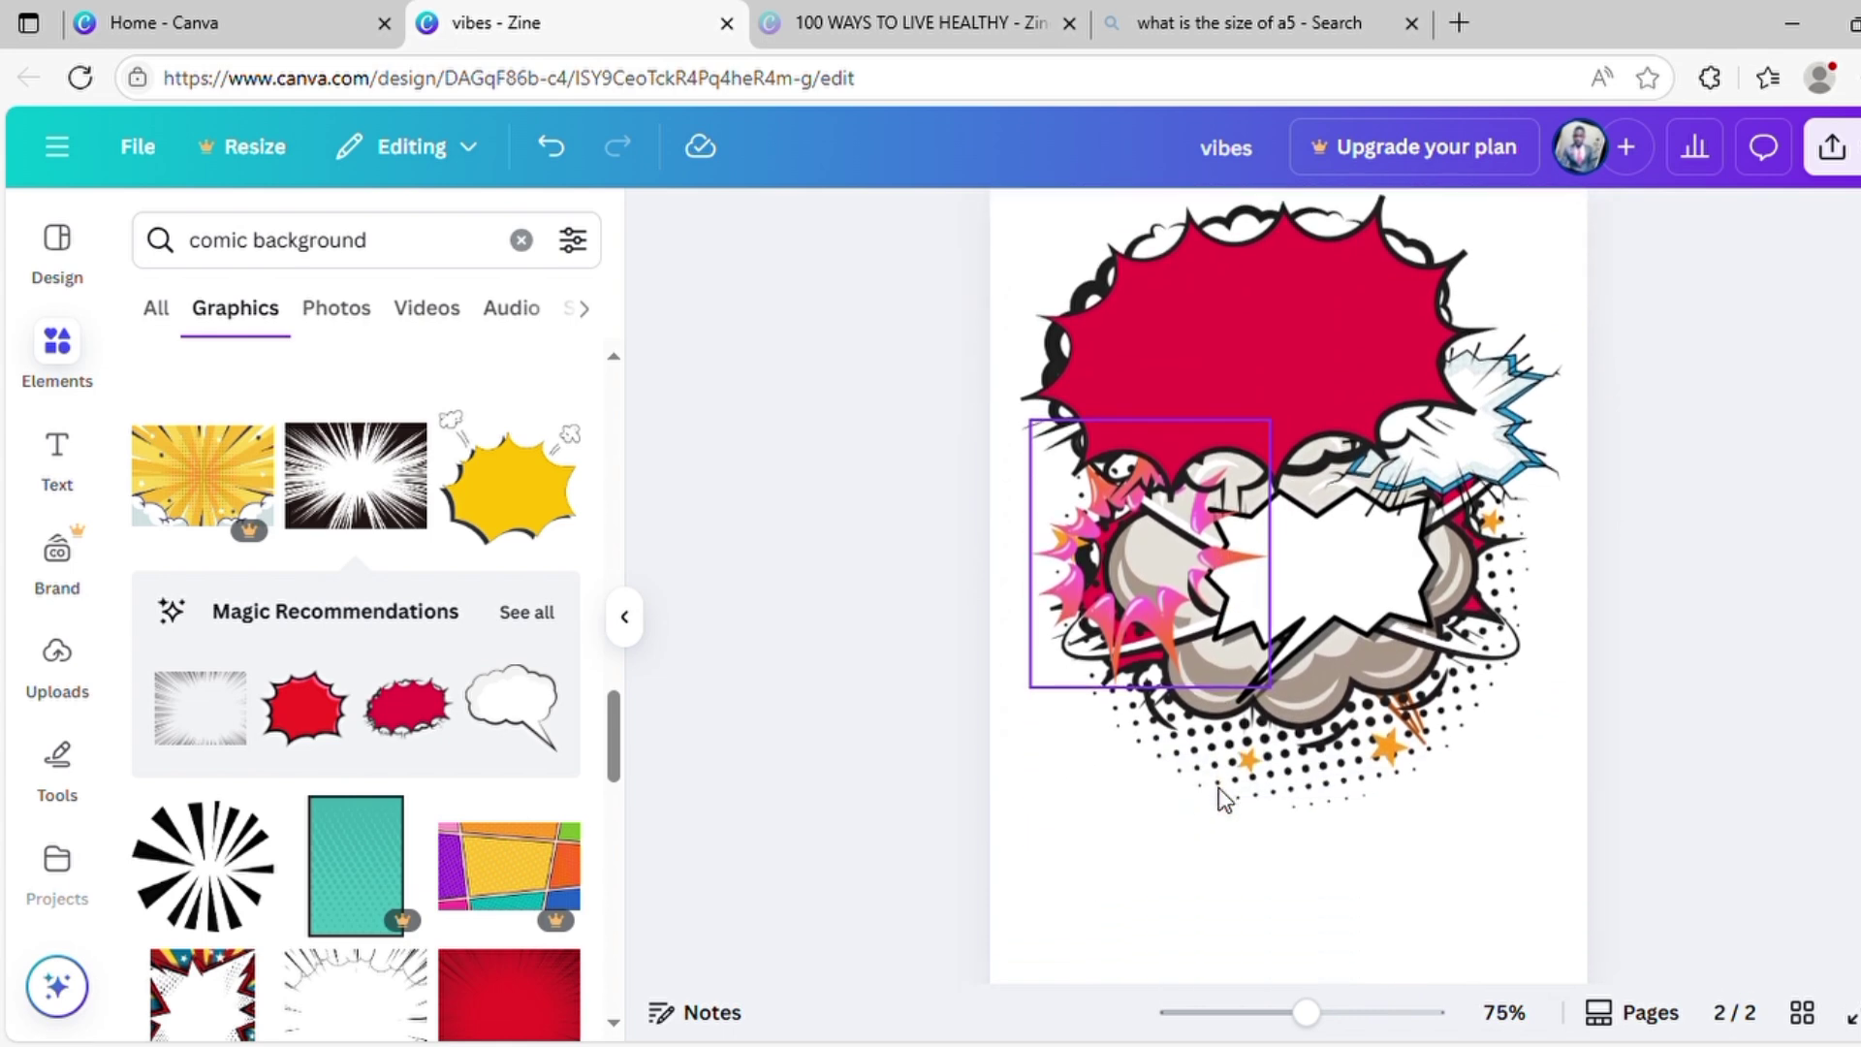
pyautogui.moveTo(1250, 668); pyautogui.dragTo(1281, 925)
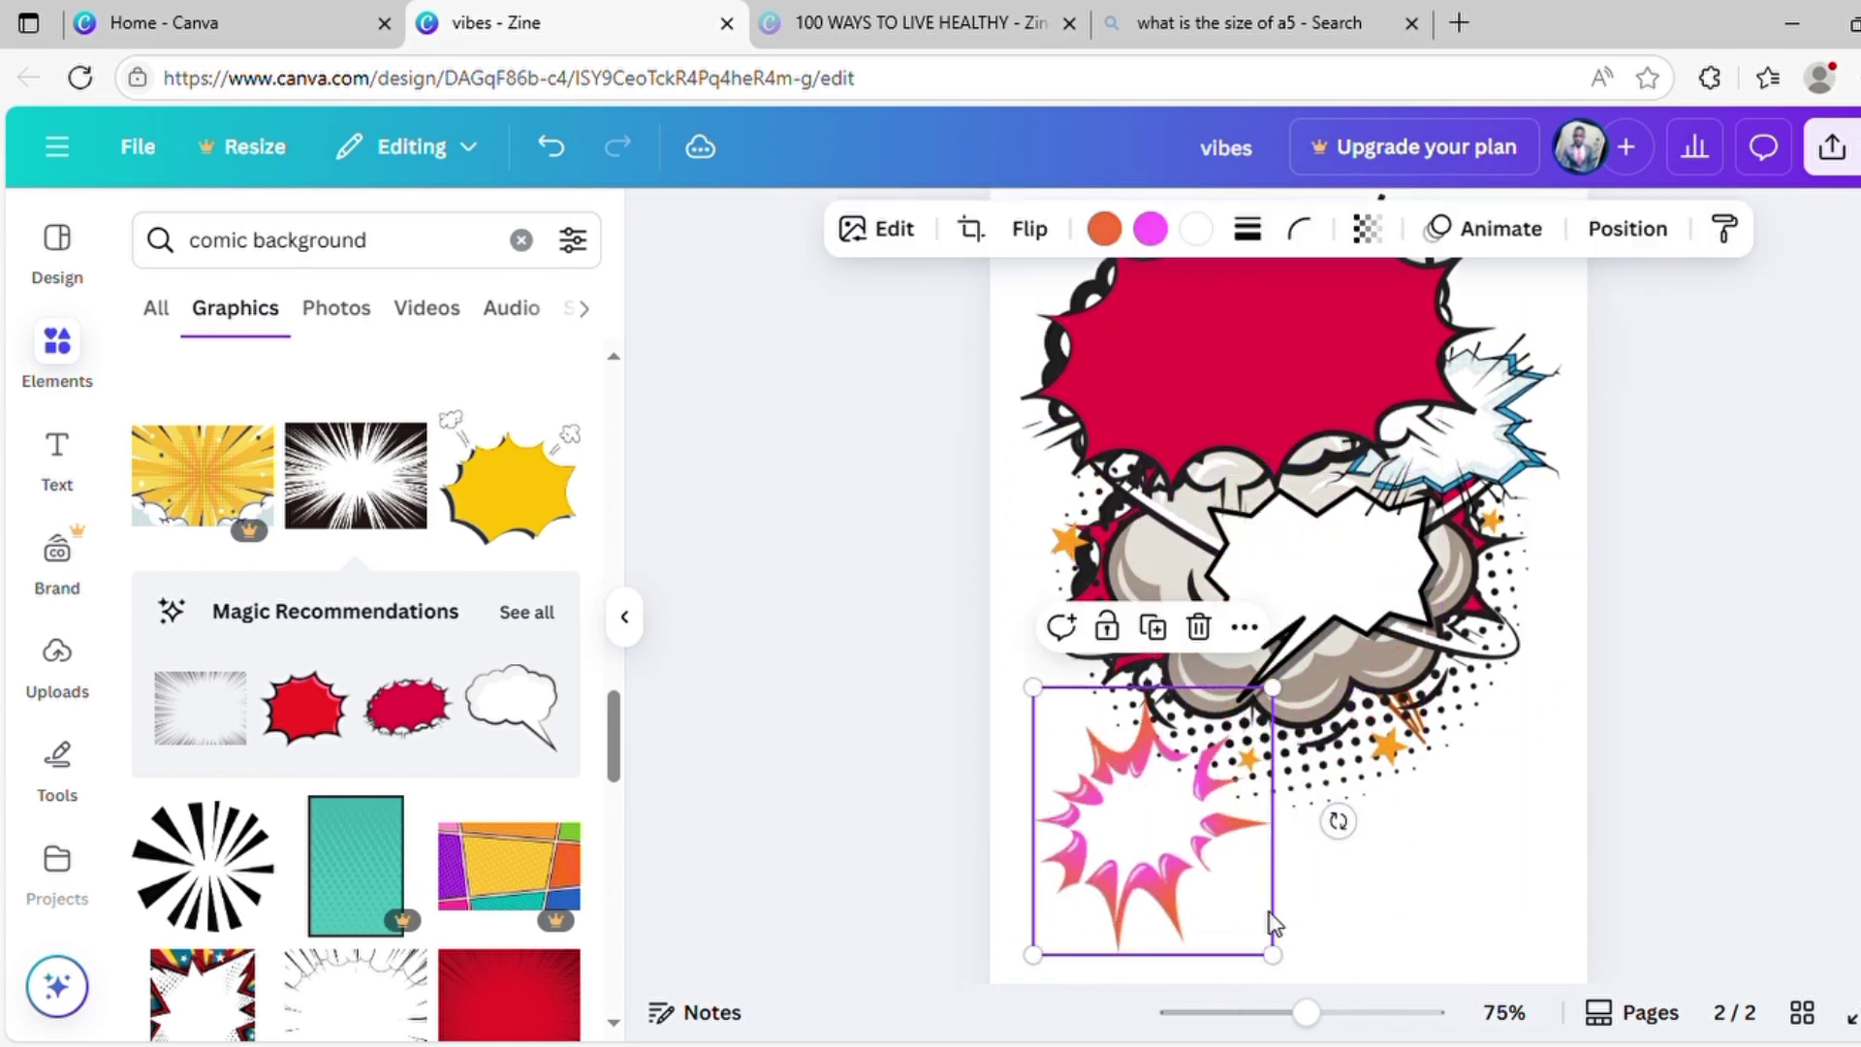
pyautogui.moveTo(1341, 632); pyautogui.dragTo(1570, 922)
pyautogui.moveTo(1338, 605); pyautogui.dragTo(1237, 684)
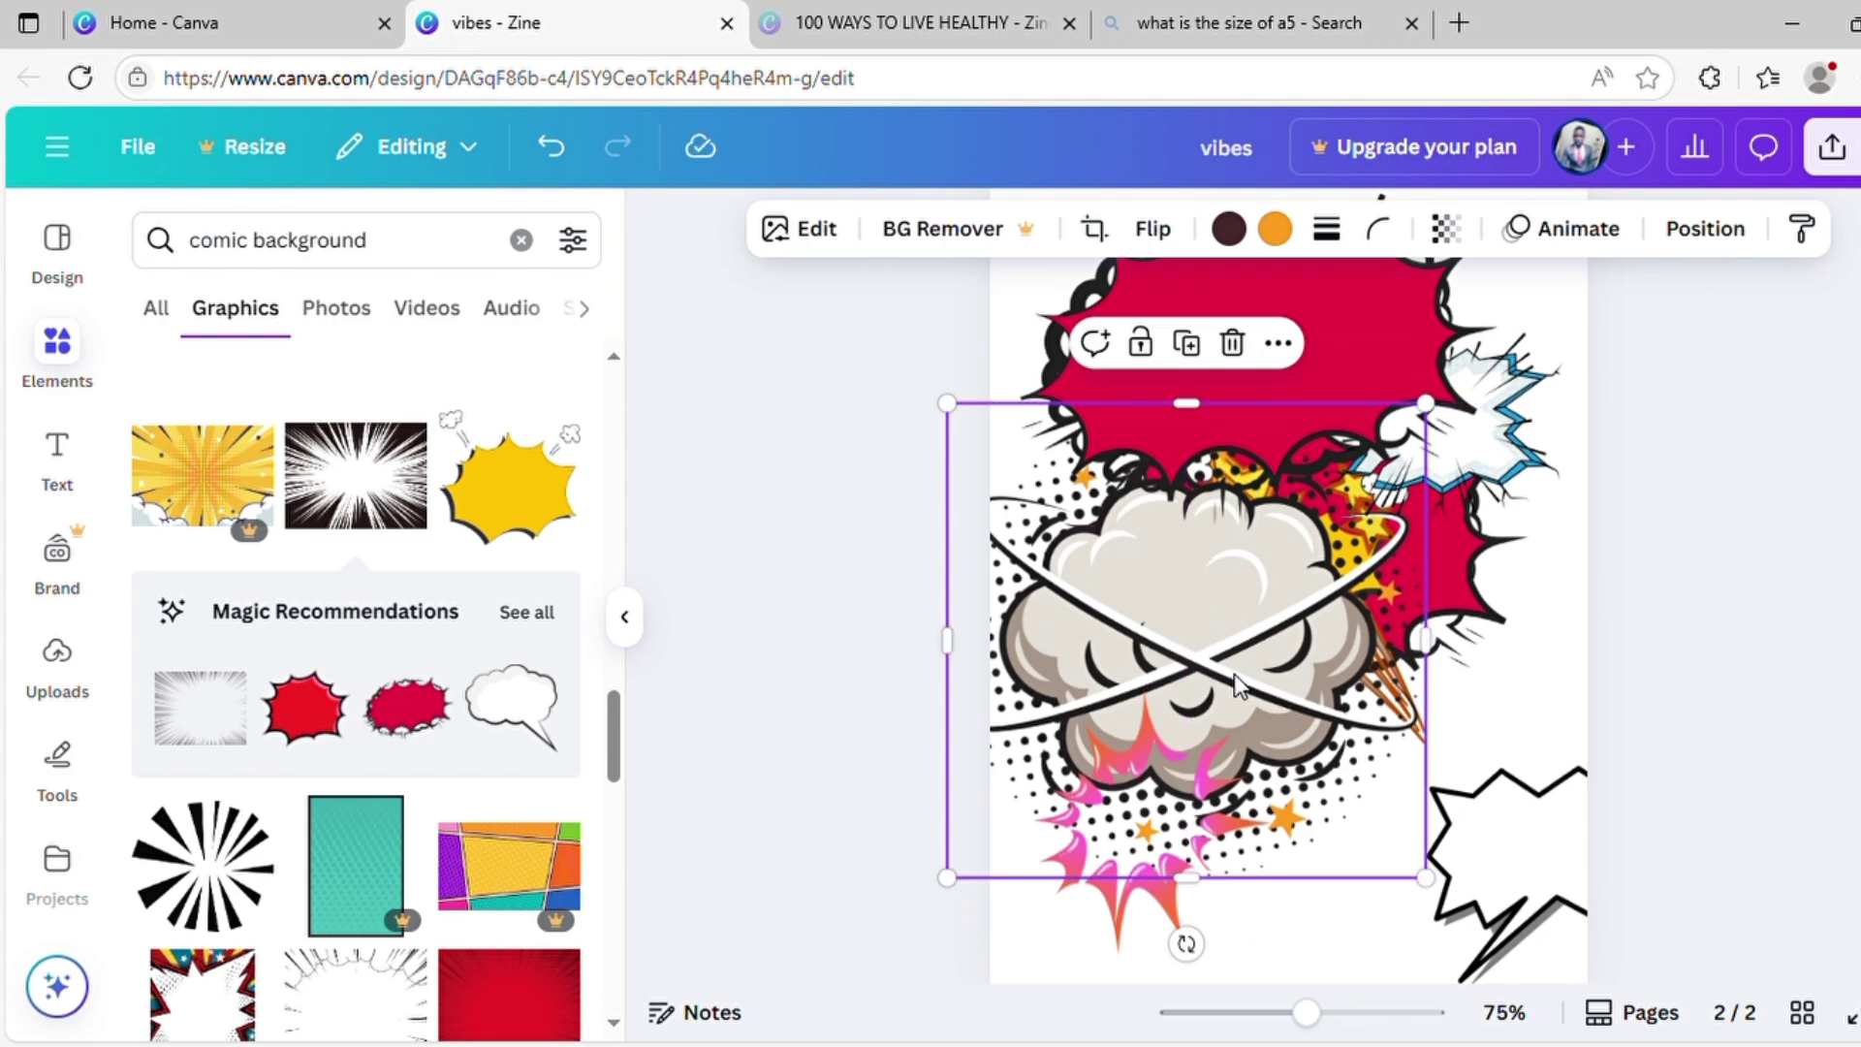
# Copy the grey cloud explosion from page 2 to the lower part of page 1, behind the superheroes' feet.
pyautogui.scroll(5, 1240, 684)
pyautogui.click(1299, 696)
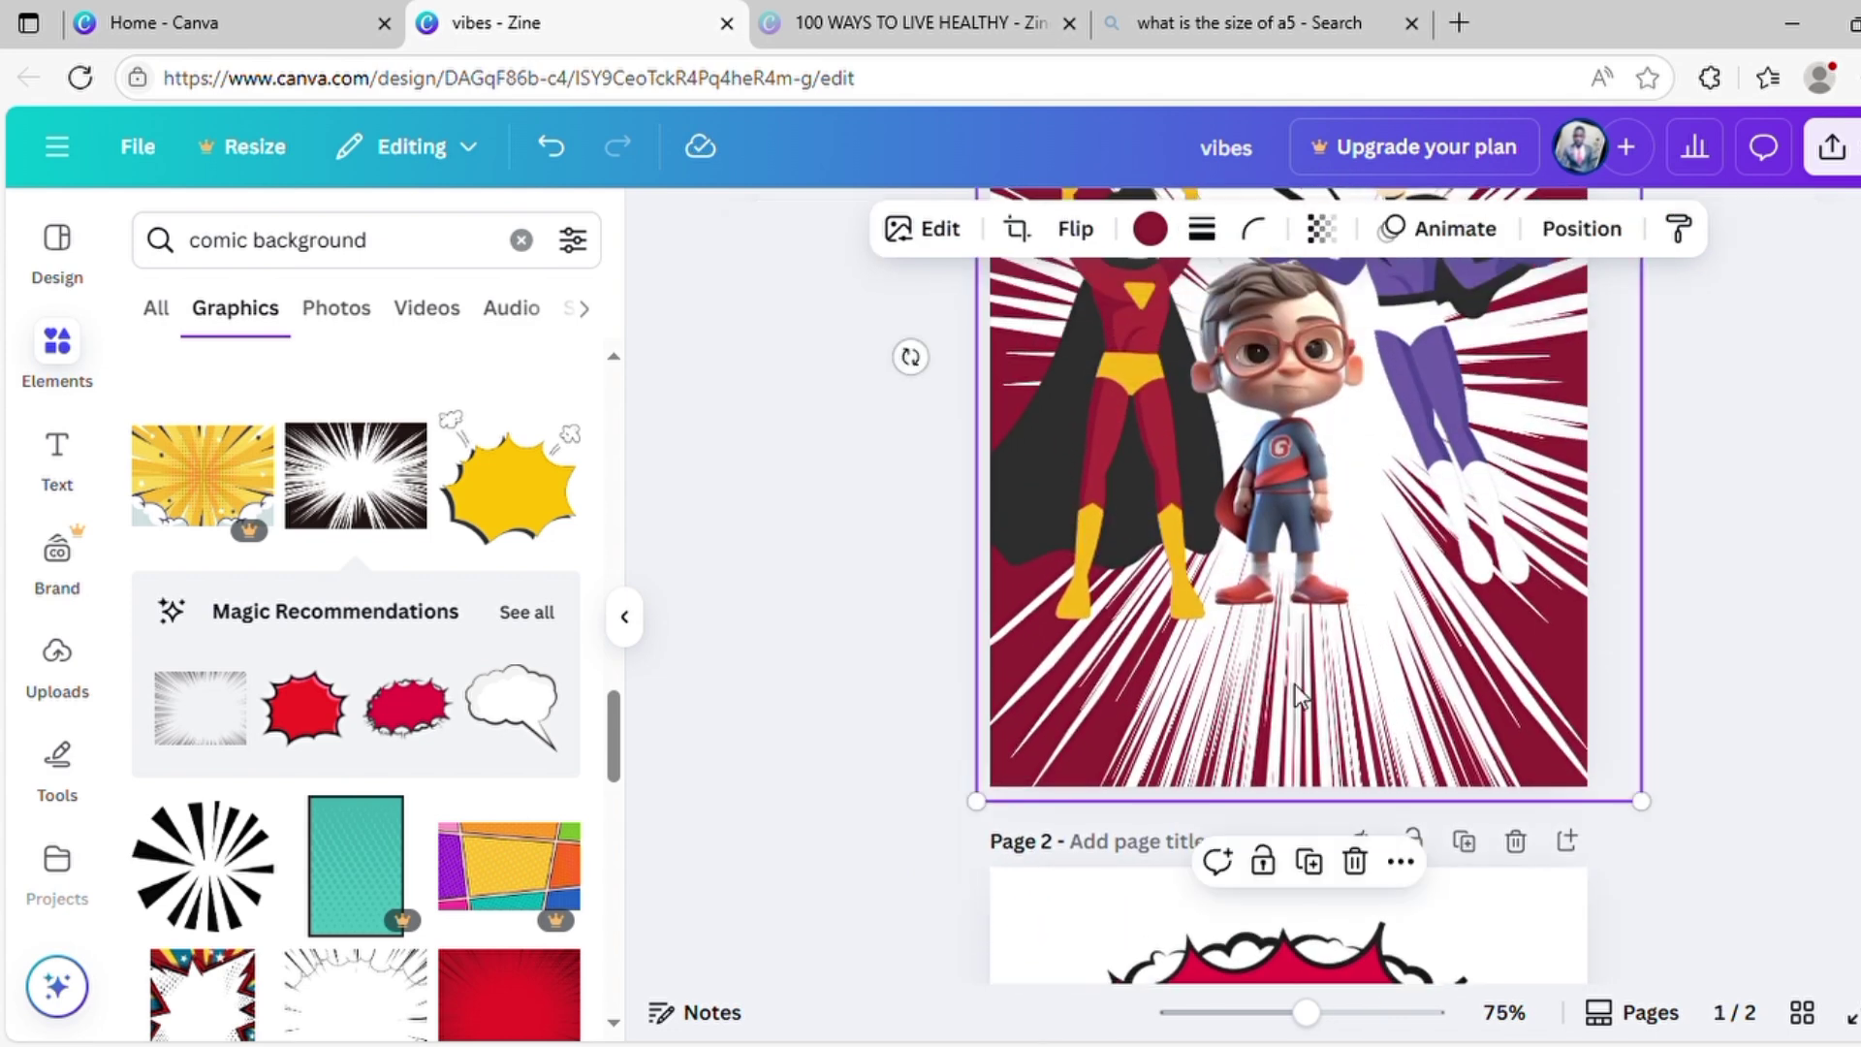
pyautogui.hotkey('ctrl', 'v')
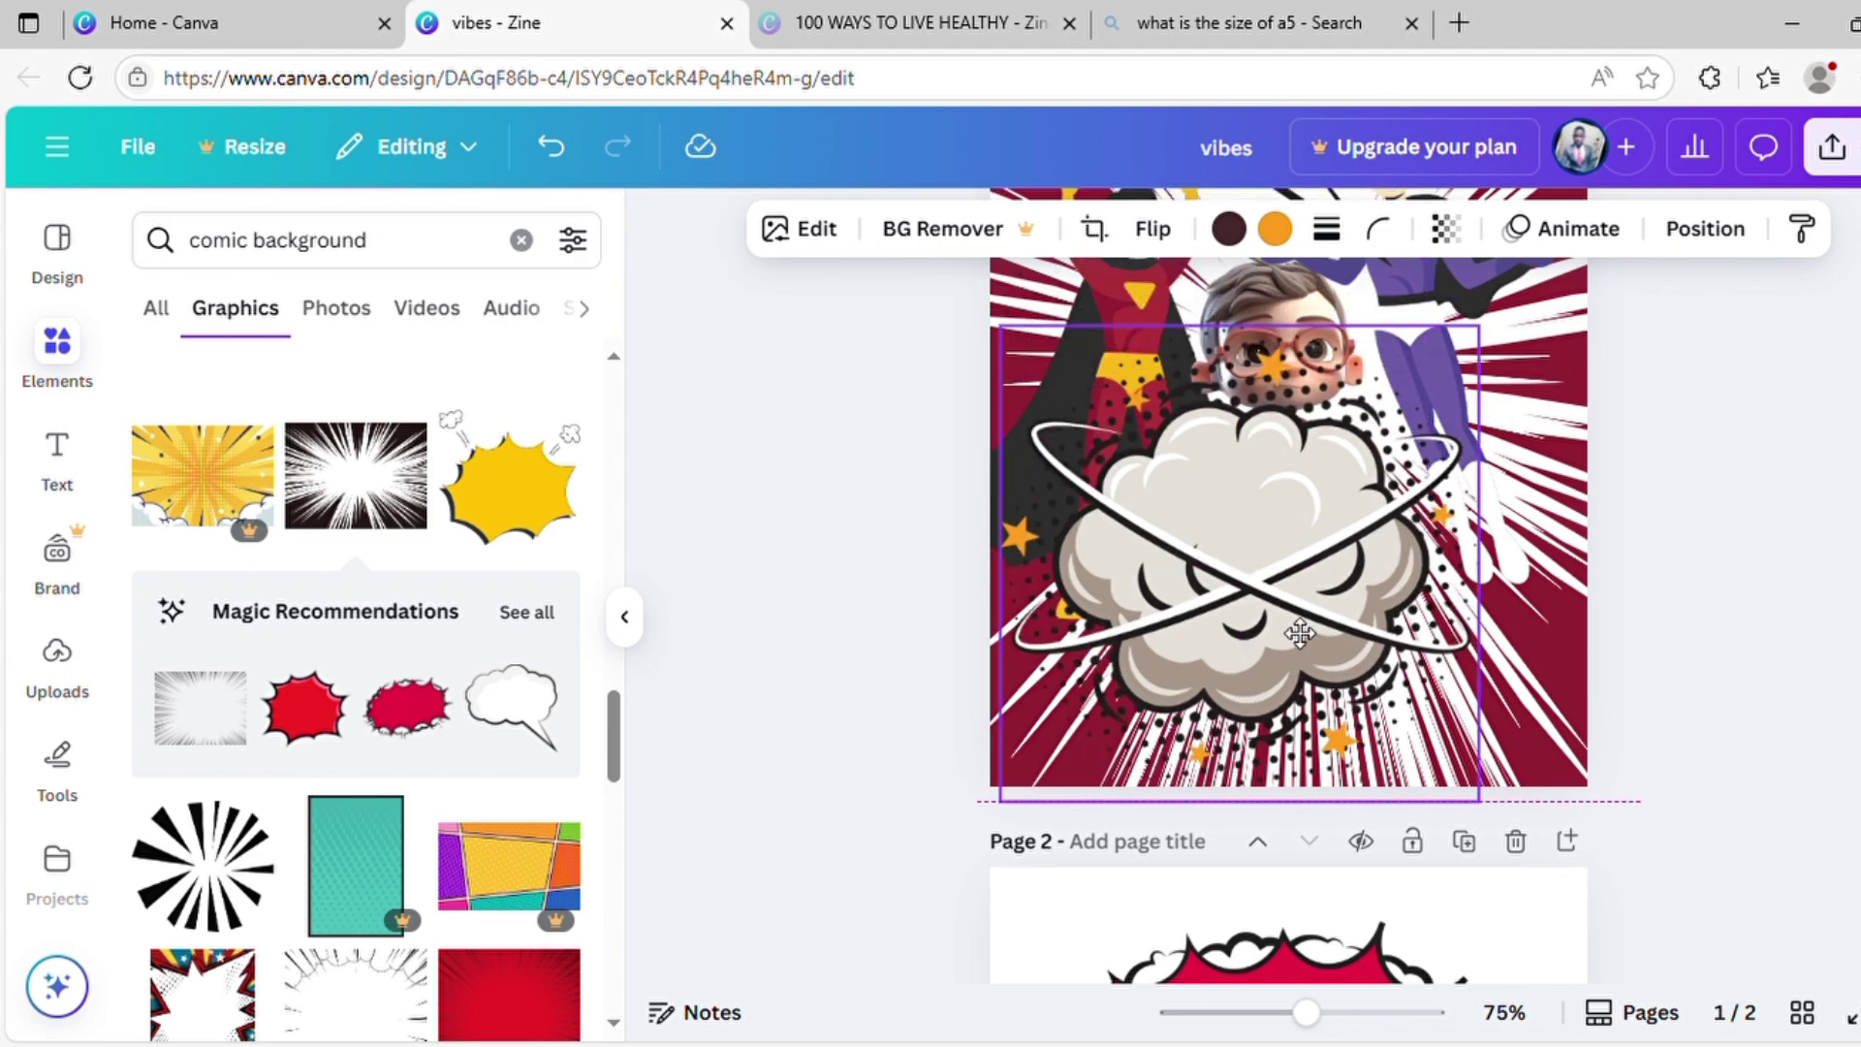
pyautogui.moveTo(1300, 633); pyautogui.dragTo(1278, 757)
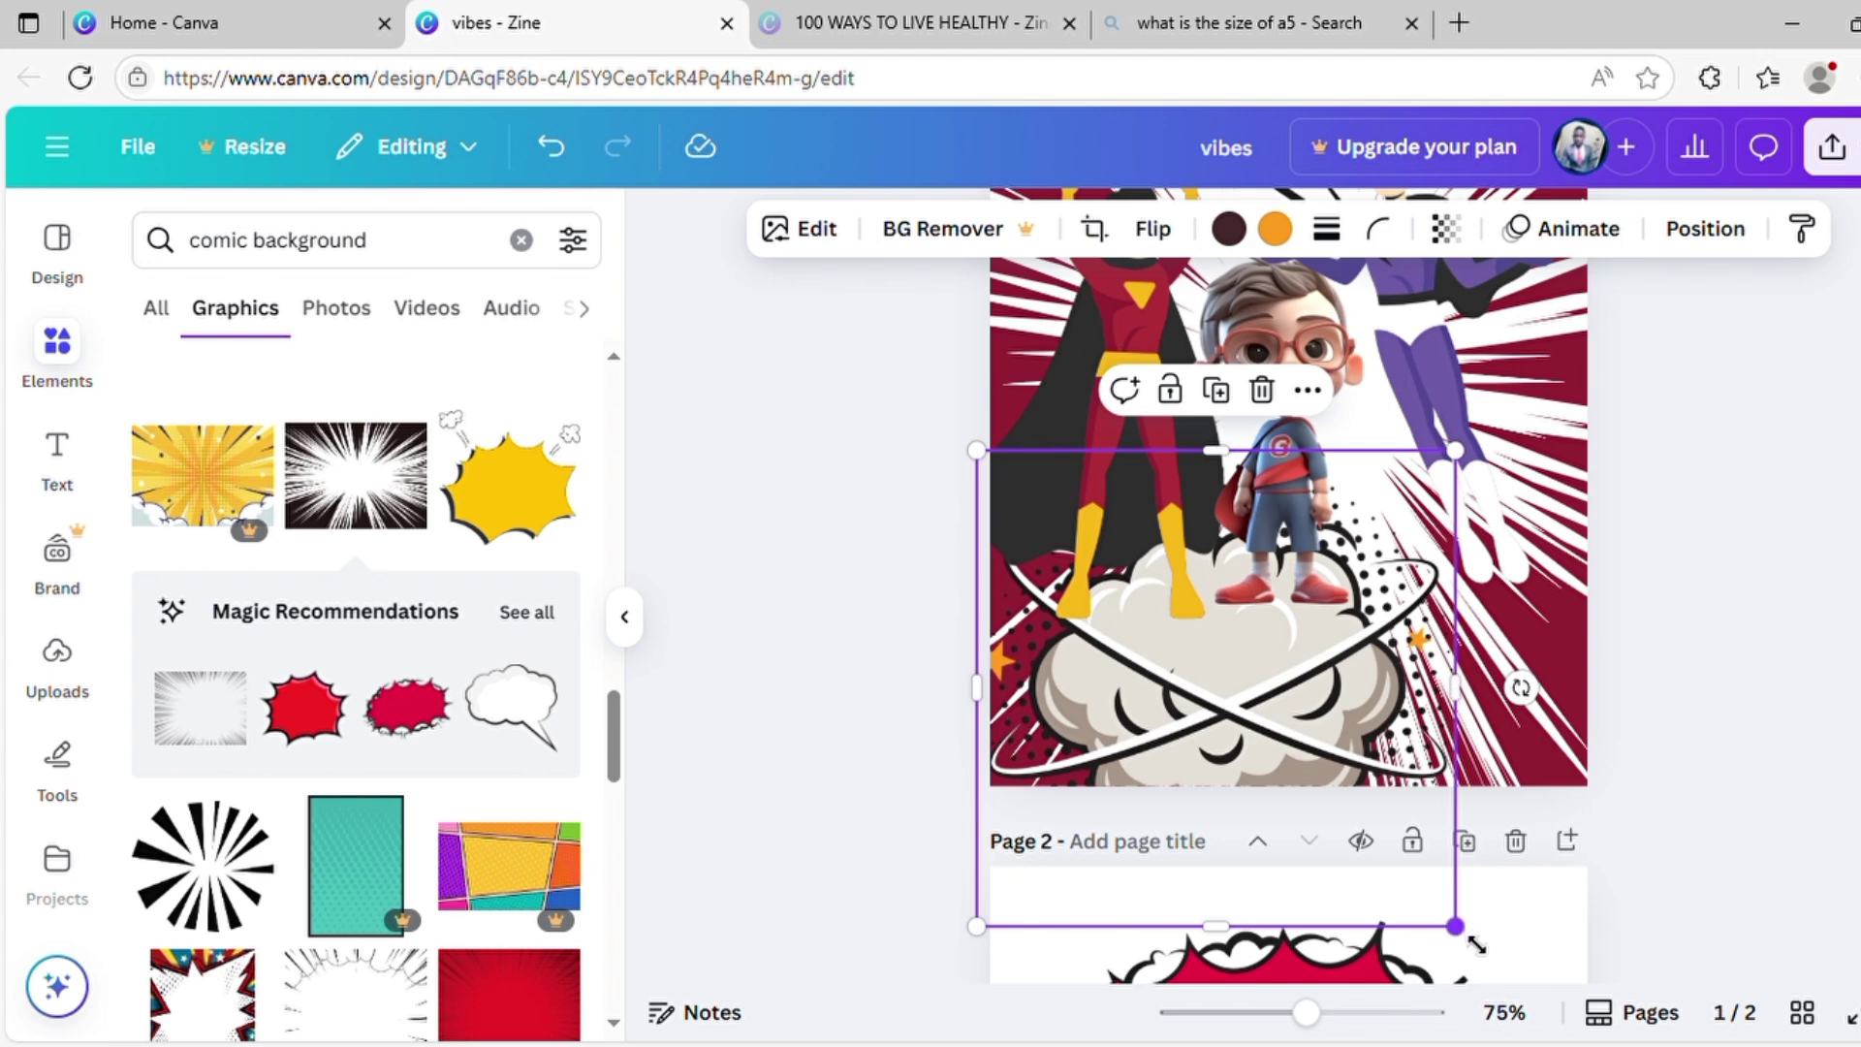
# Enlarge the grey cloud explosion on page 1 and reposition it to fill the full page width beneath the superheroes.
pyautogui.moveTo(1475, 945); pyautogui.dragTo(1802, 1012)
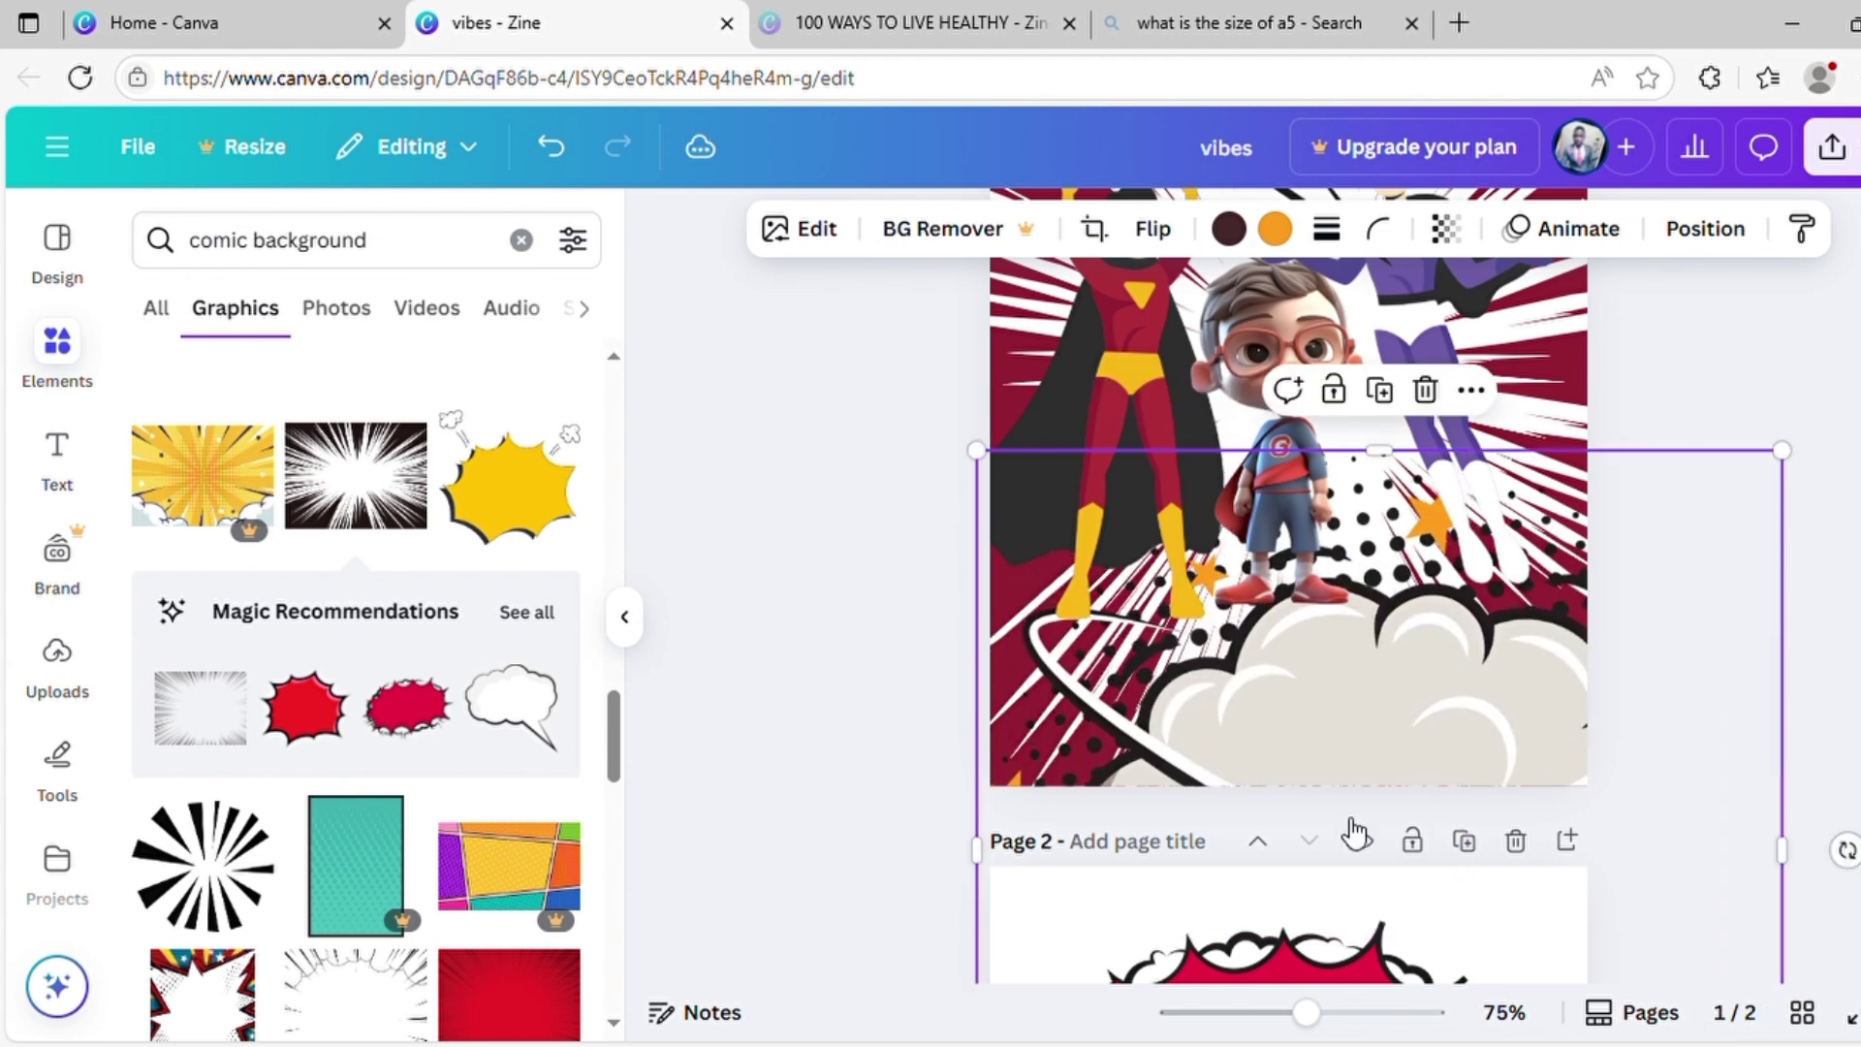
pyautogui.moveTo(1413, 702); pyautogui.dragTo(1363, 658)
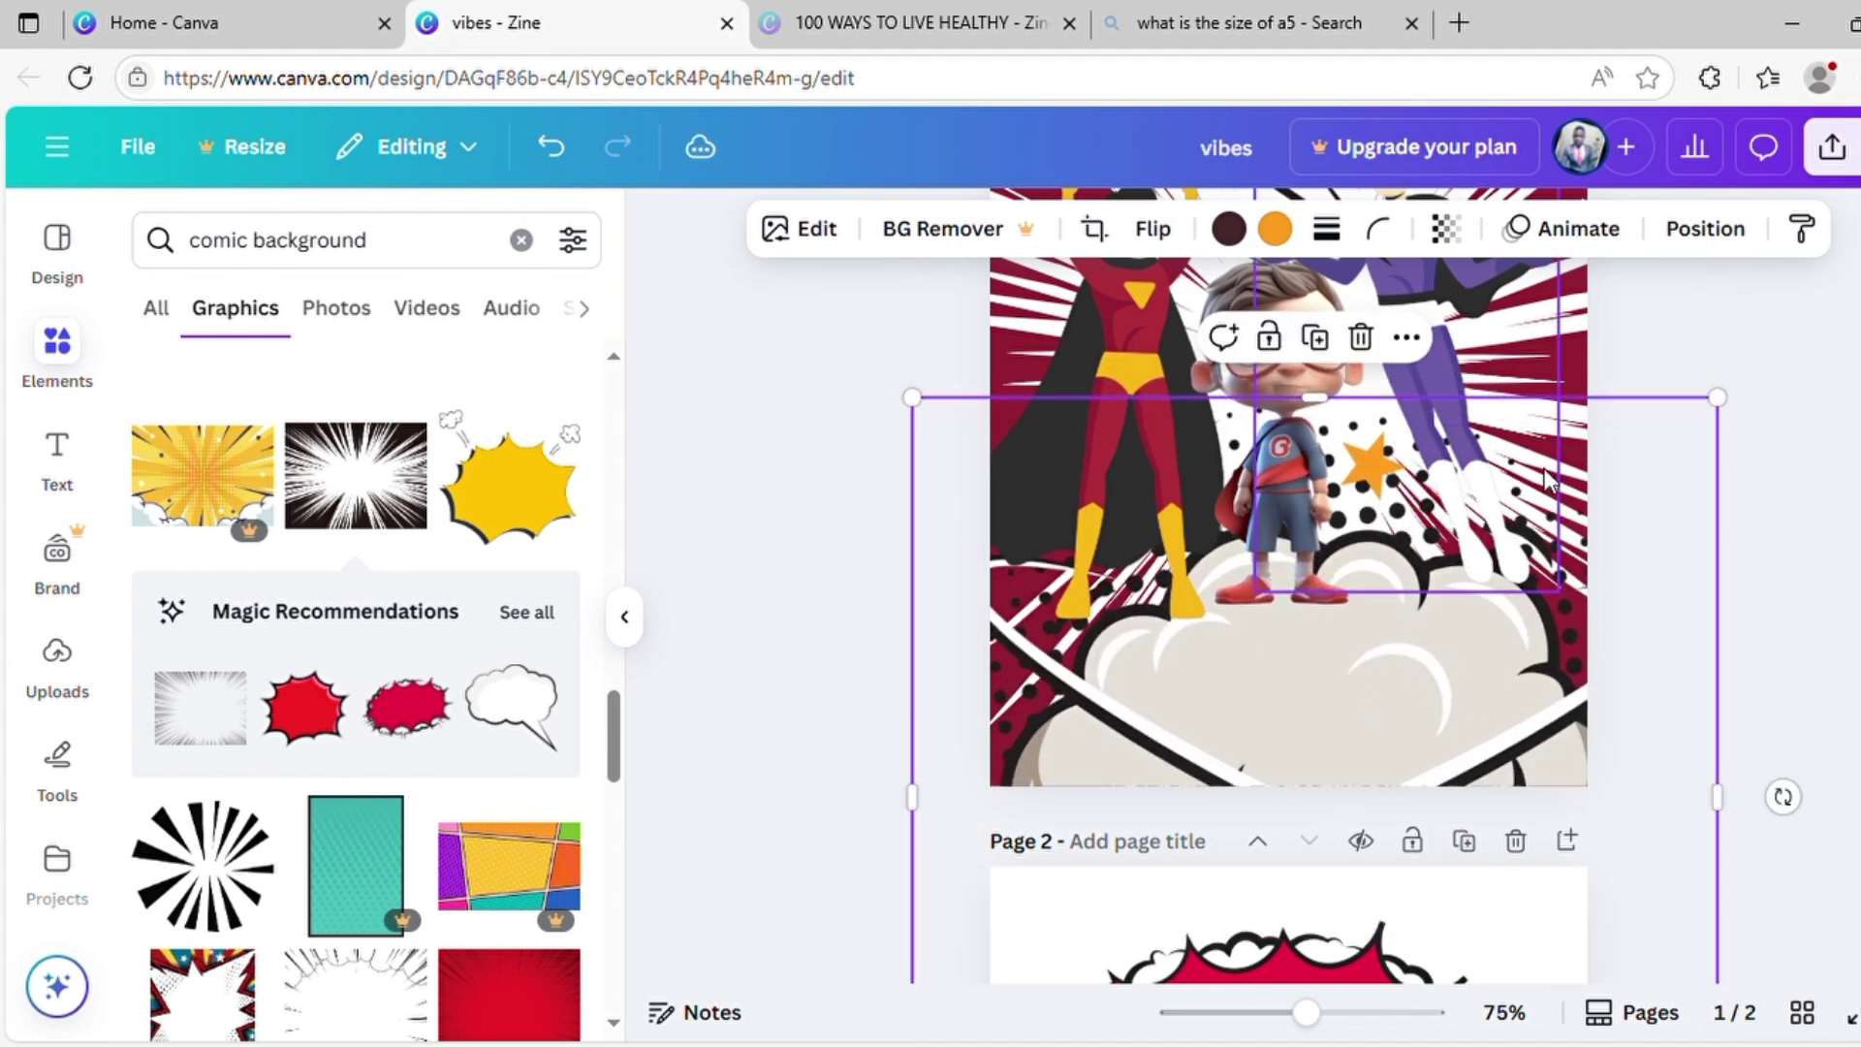
pyautogui.moveTo(1732, 430); pyautogui.dragTo(1841, 324)
pyautogui.moveTo(1481, 587); pyautogui.dragTo(1433, 601)
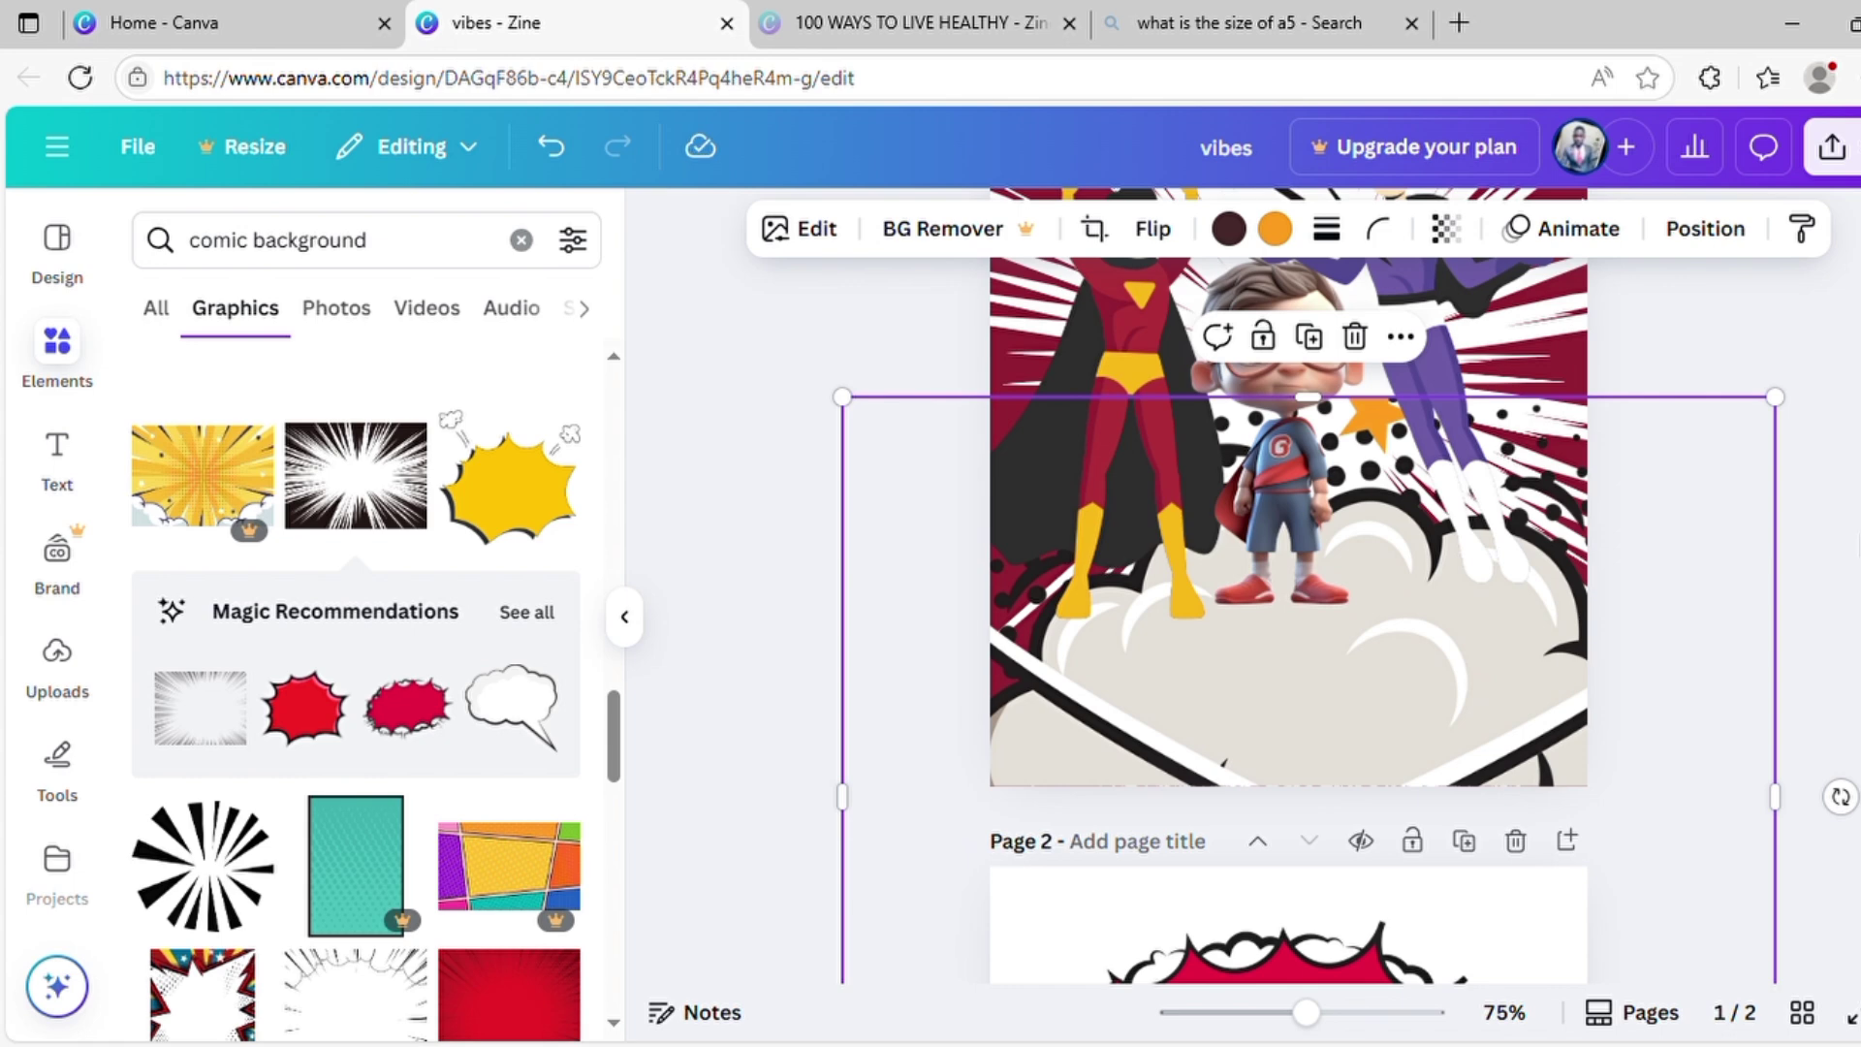
pyautogui.press('Escape')
pyautogui.scroll(7, 1289, 600)
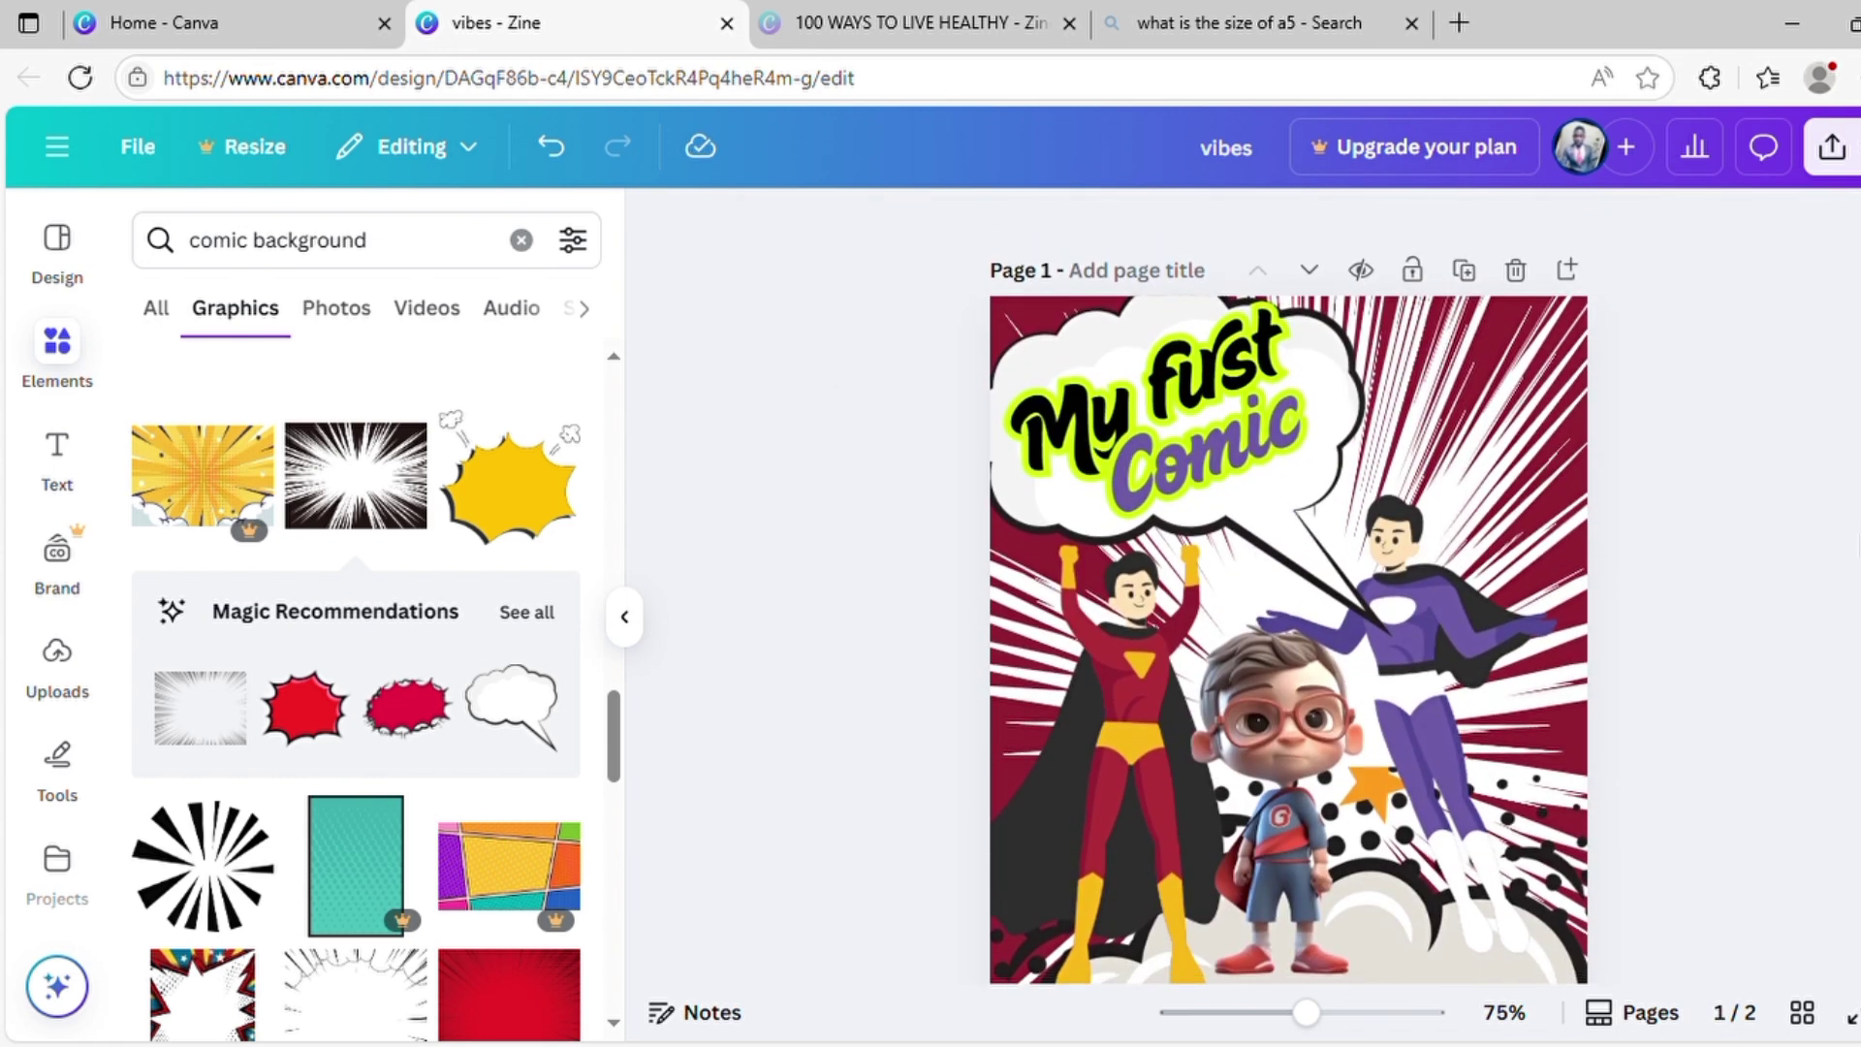
pyautogui.scroll(-3, 1289, 601)
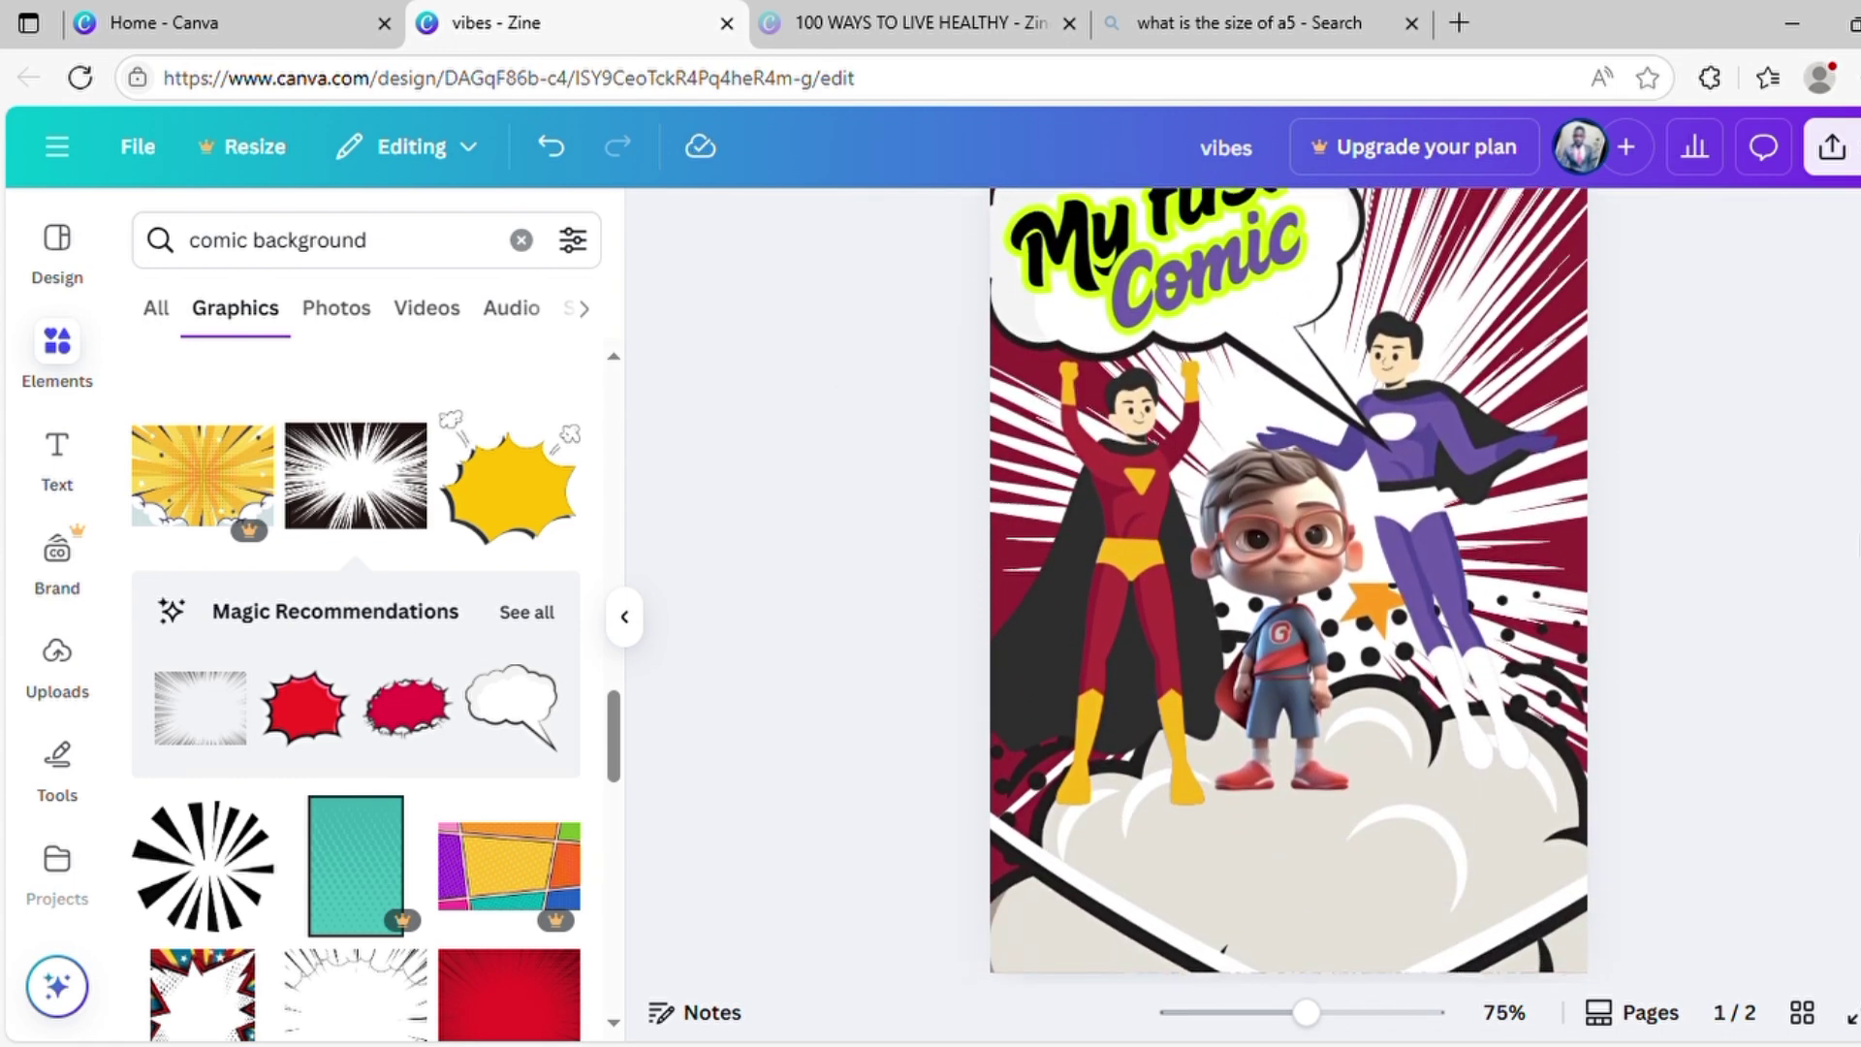
pyautogui.scroll(-1, 1609, 648)
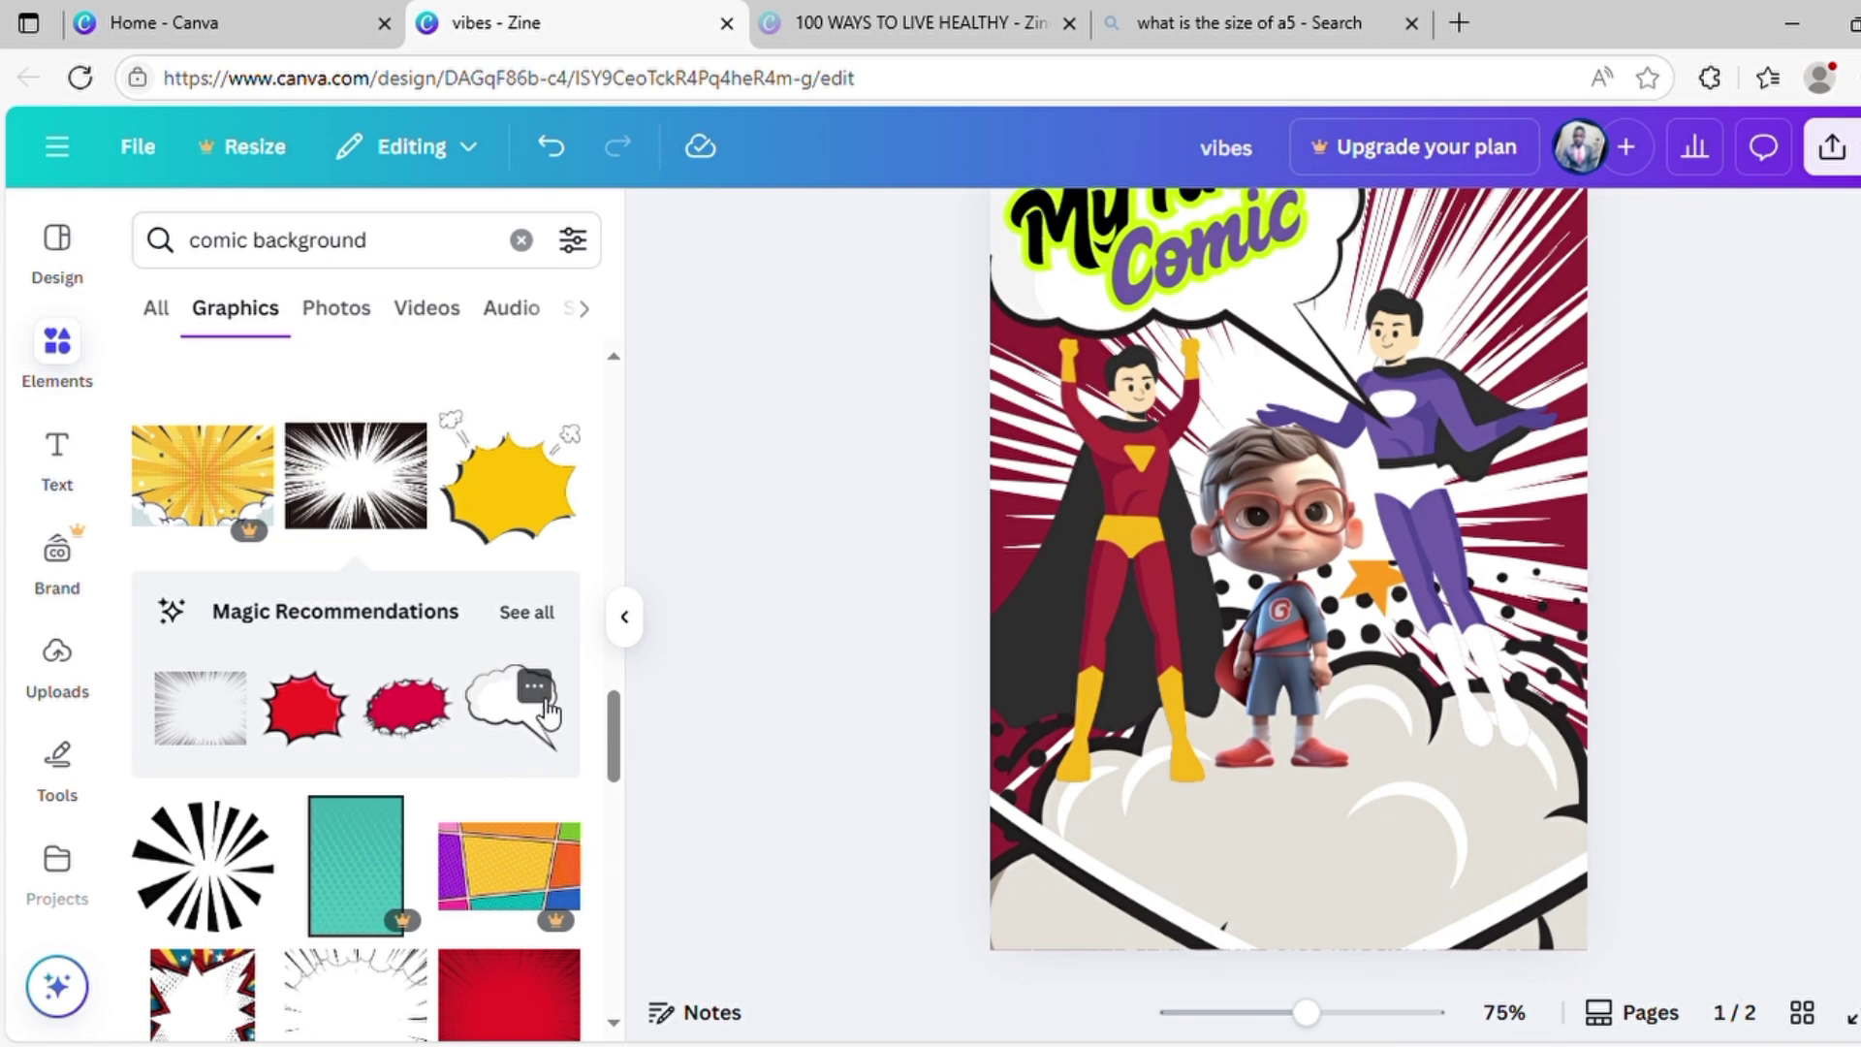
# Spread out the page 2 graphics: large red burst to the upper right, grey cloud to the upper left, second red burst to the lower left.
pyautogui.scroll(-6, 1277, 682)
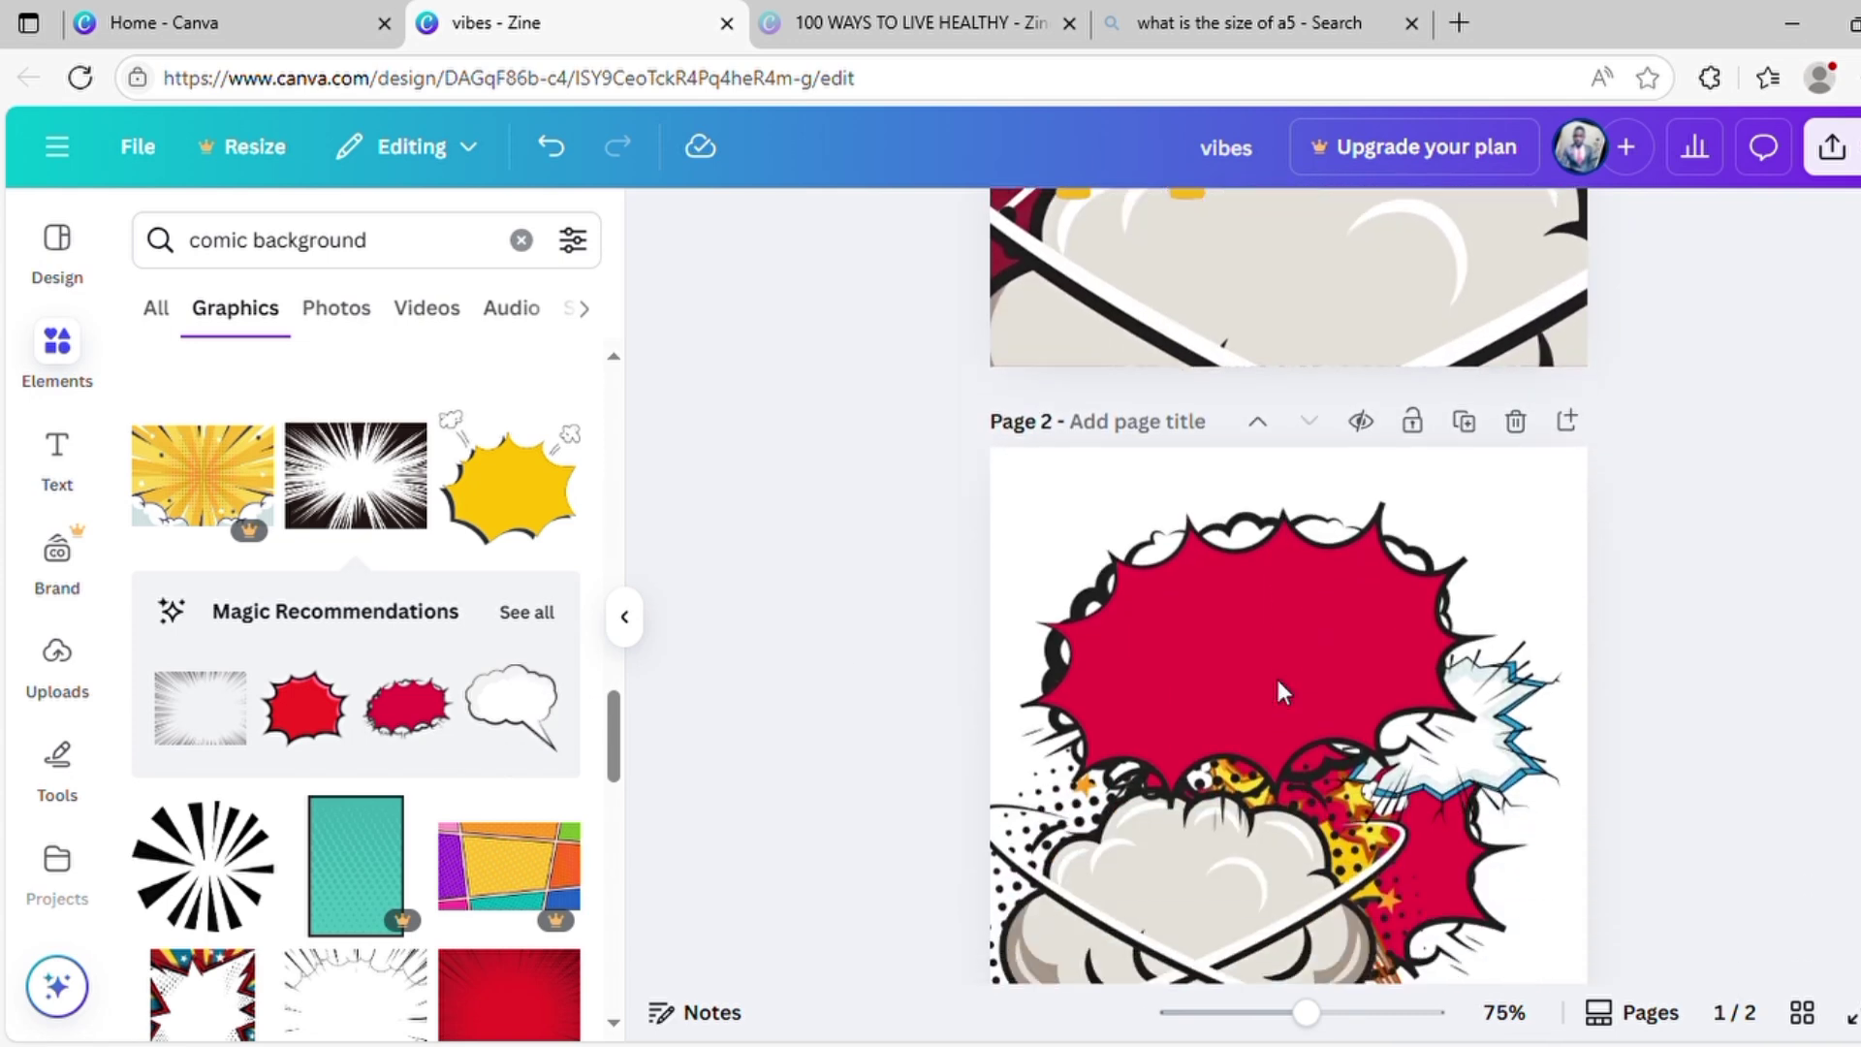
pyautogui.scroll(8, 1277, 681)
pyautogui.scroll(-2, 1277, 681)
pyautogui.scroll(-10, 1277, 678)
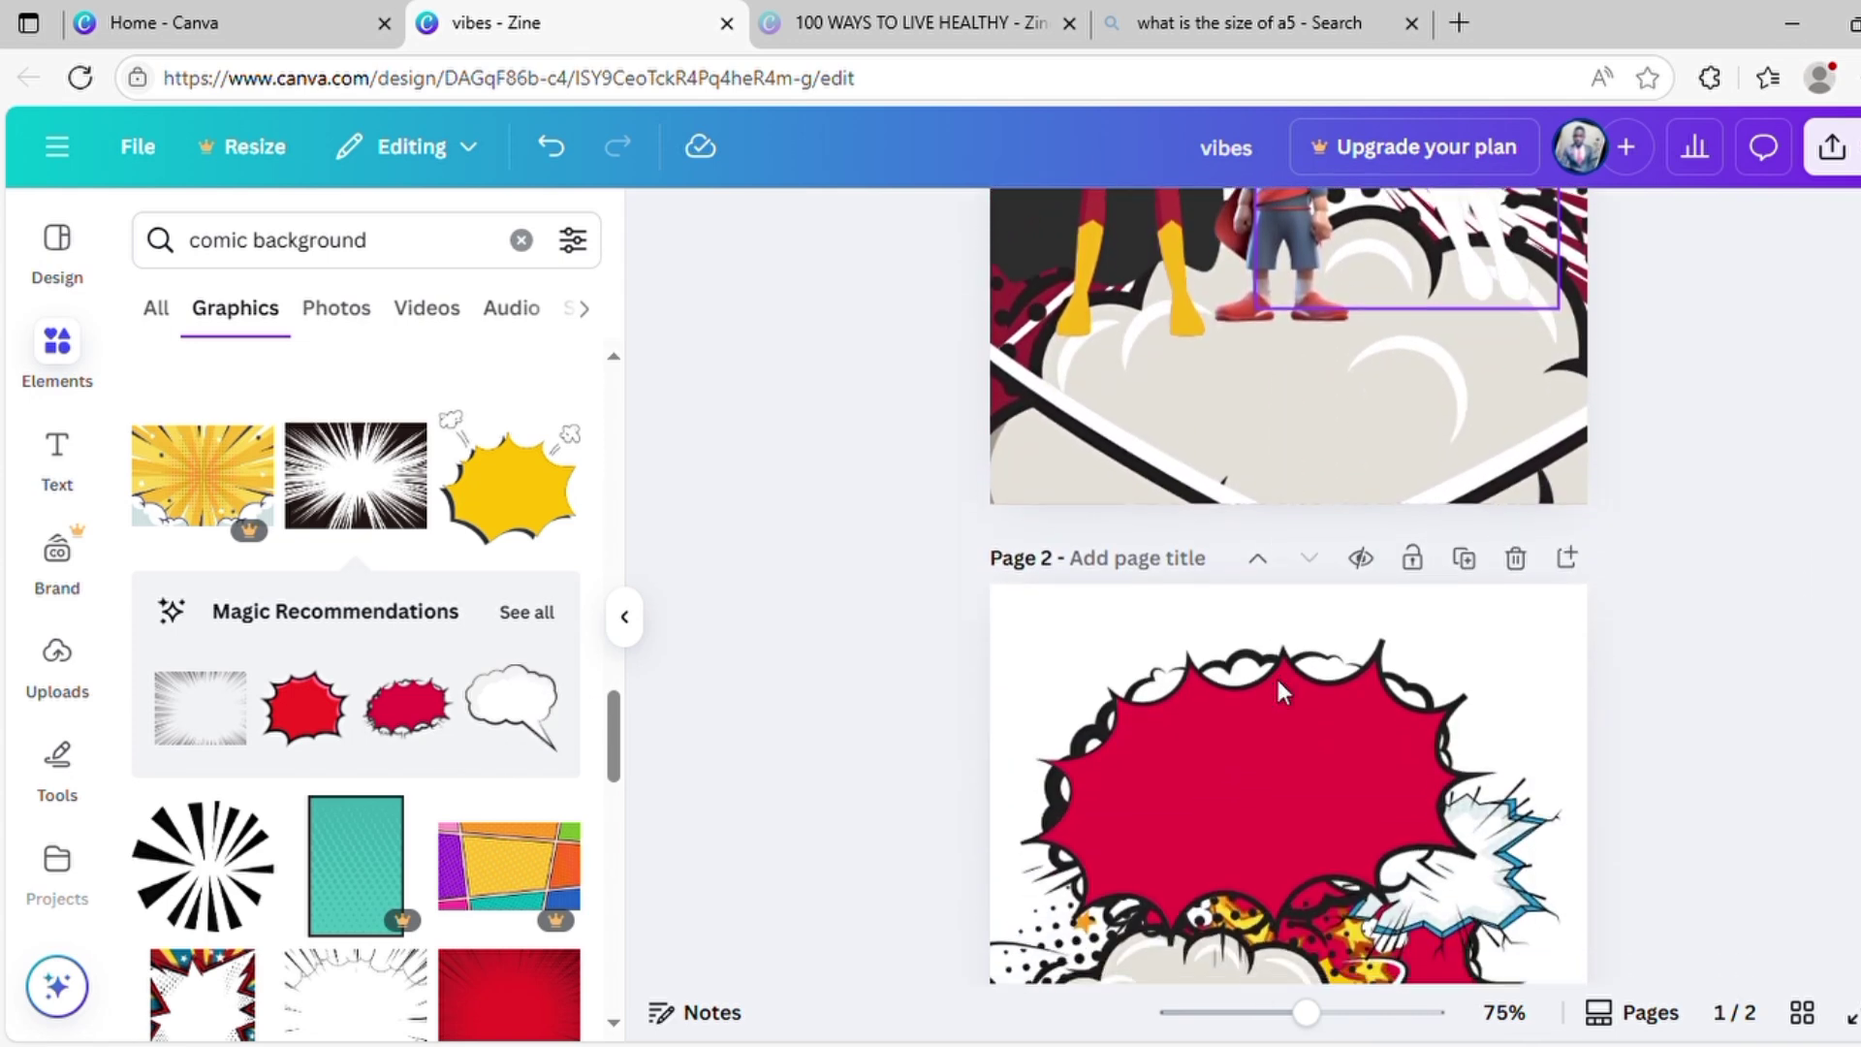
pyautogui.click(1397, 734)
pyautogui.moveTo(1397, 733); pyautogui.dragTo(1595, 630)
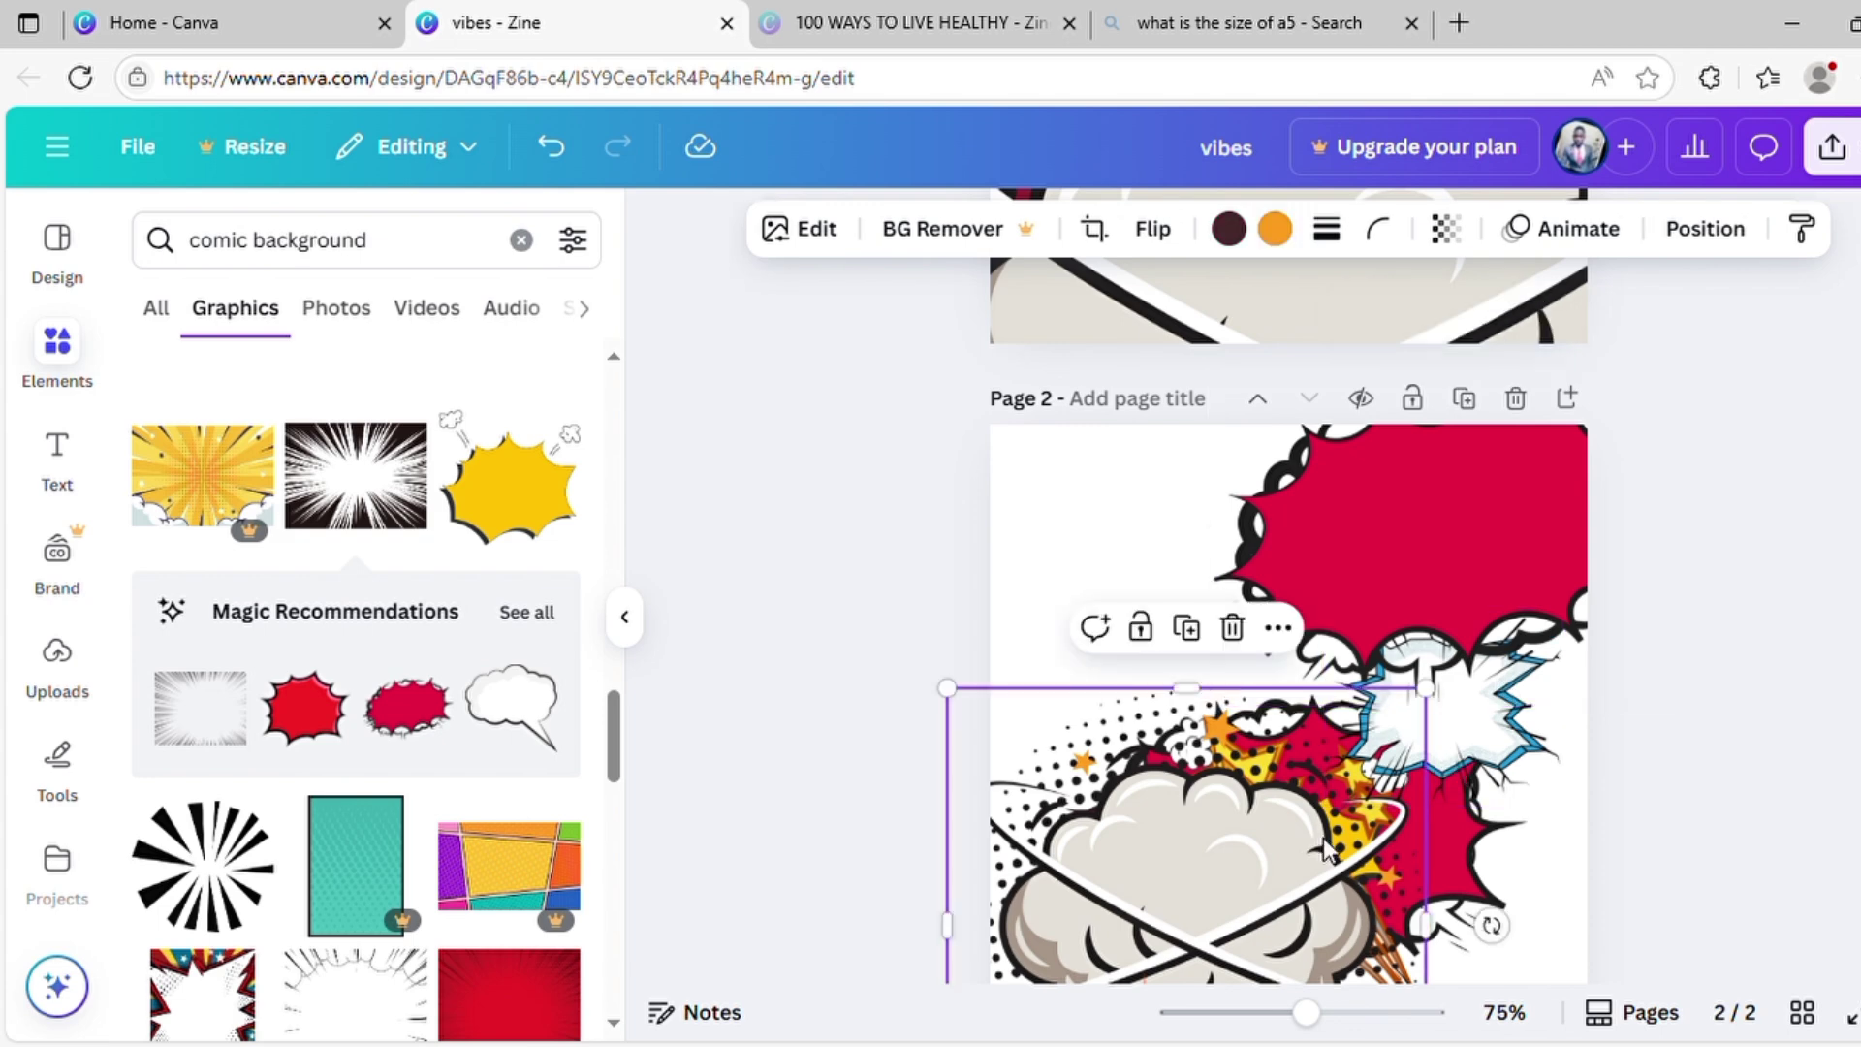
pyautogui.moveTo(1323, 837); pyautogui.dragTo(1257, 544)
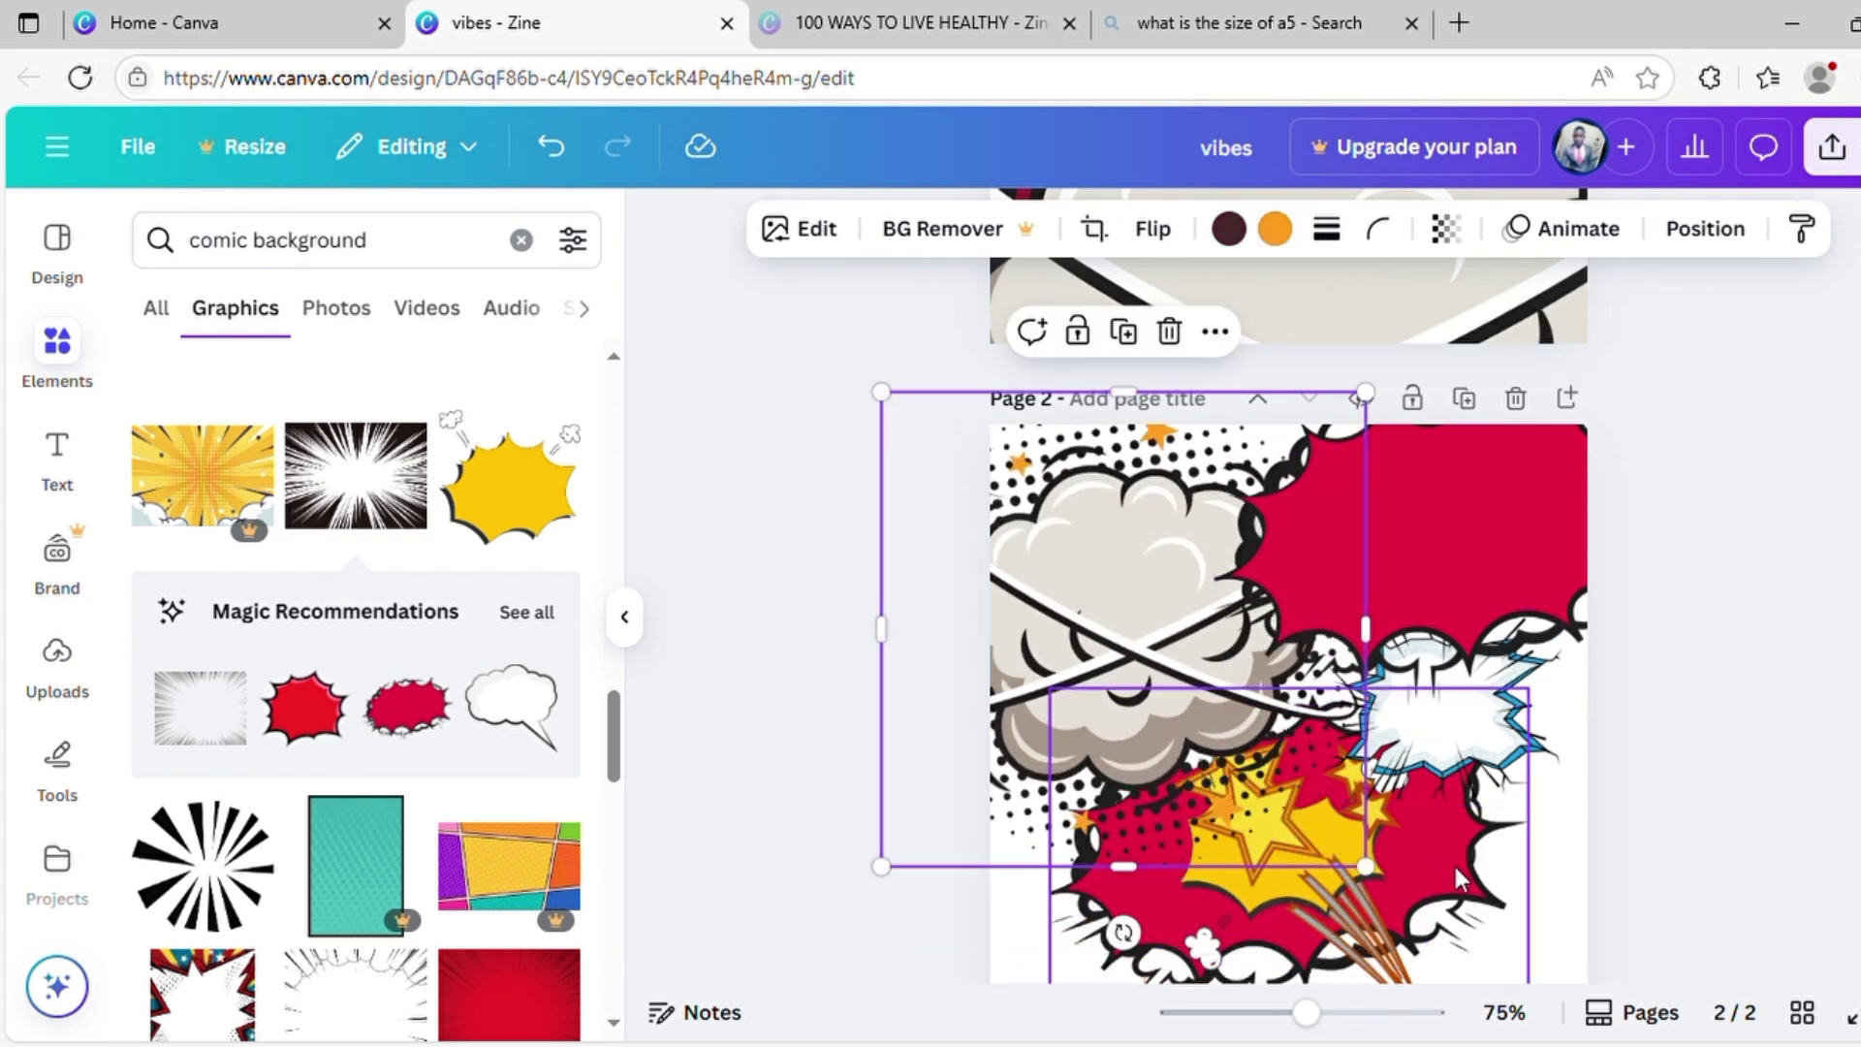
pyautogui.moveTo(1468, 886); pyautogui.dragTo(1190, 940)
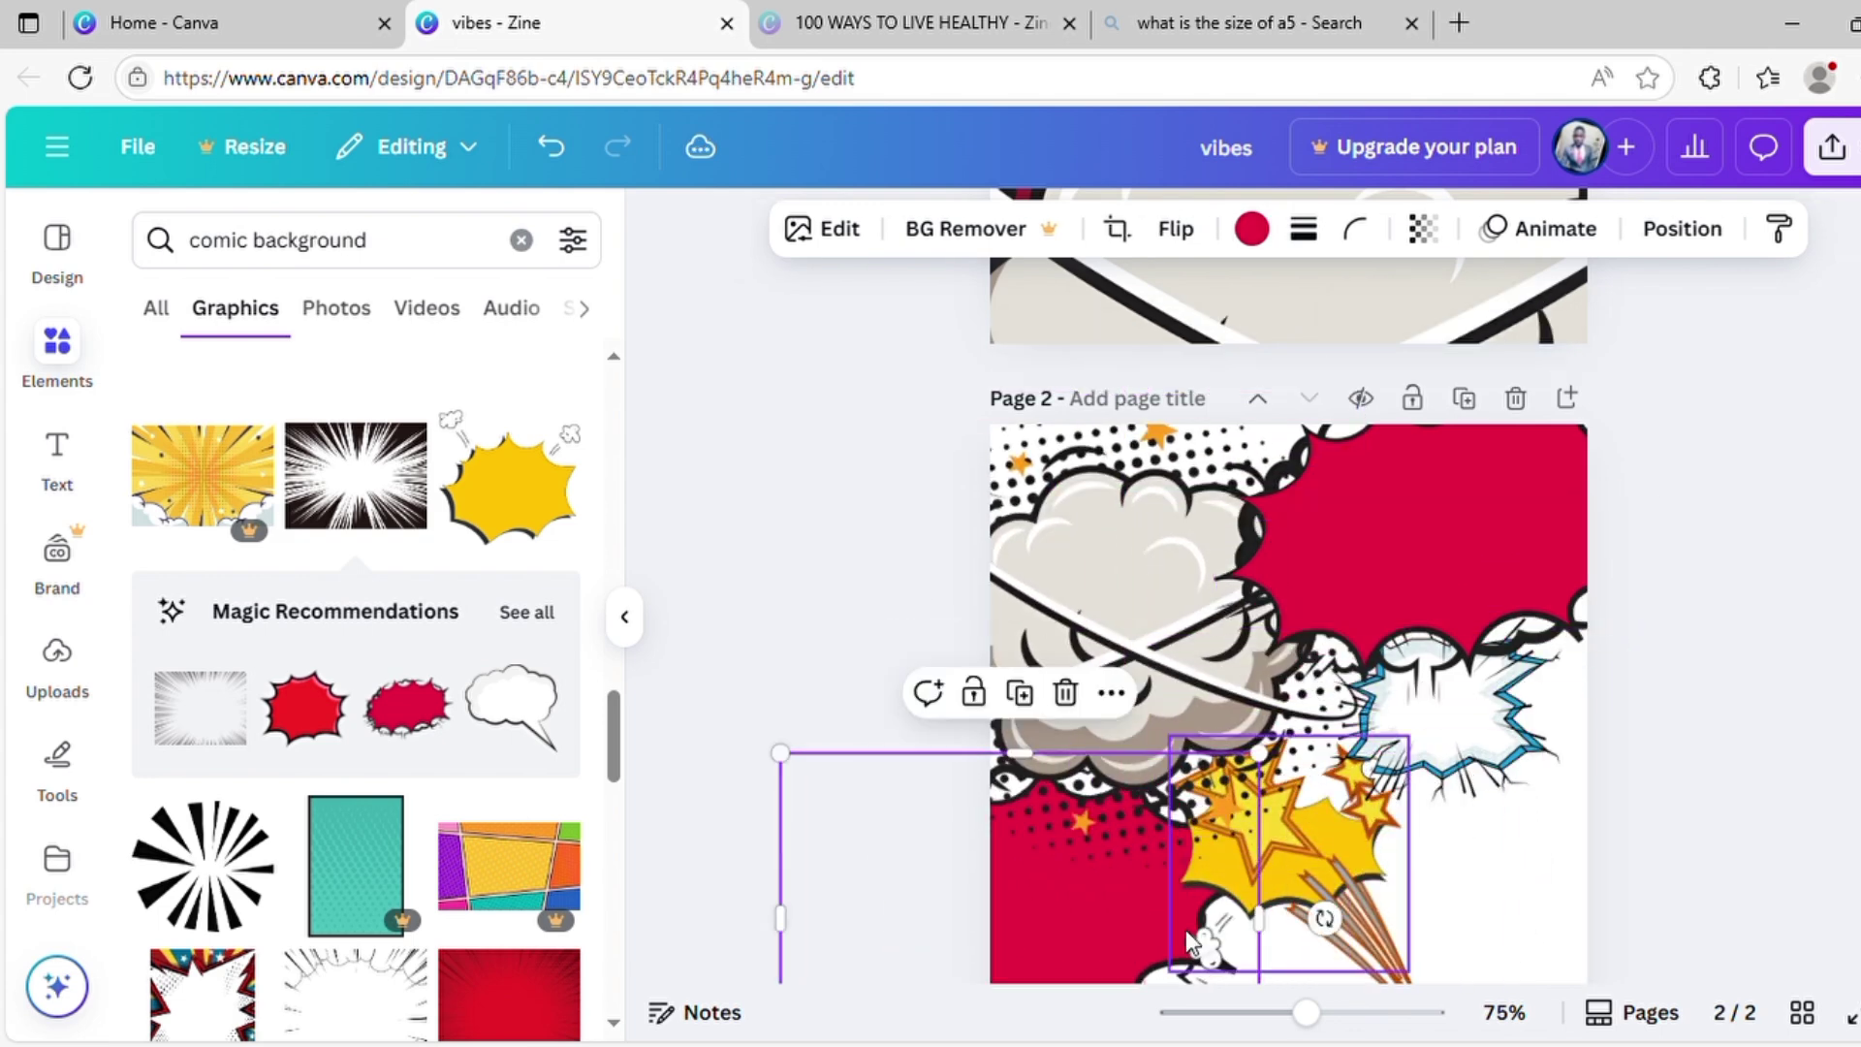
# On page 2, move the blue-edged spiky burst lower and shrink the grey cloud explosion and upper red burst into the upper corners.
pyautogui.moveTo(1458, 785); pyautogui.dragTo(1343, 981)
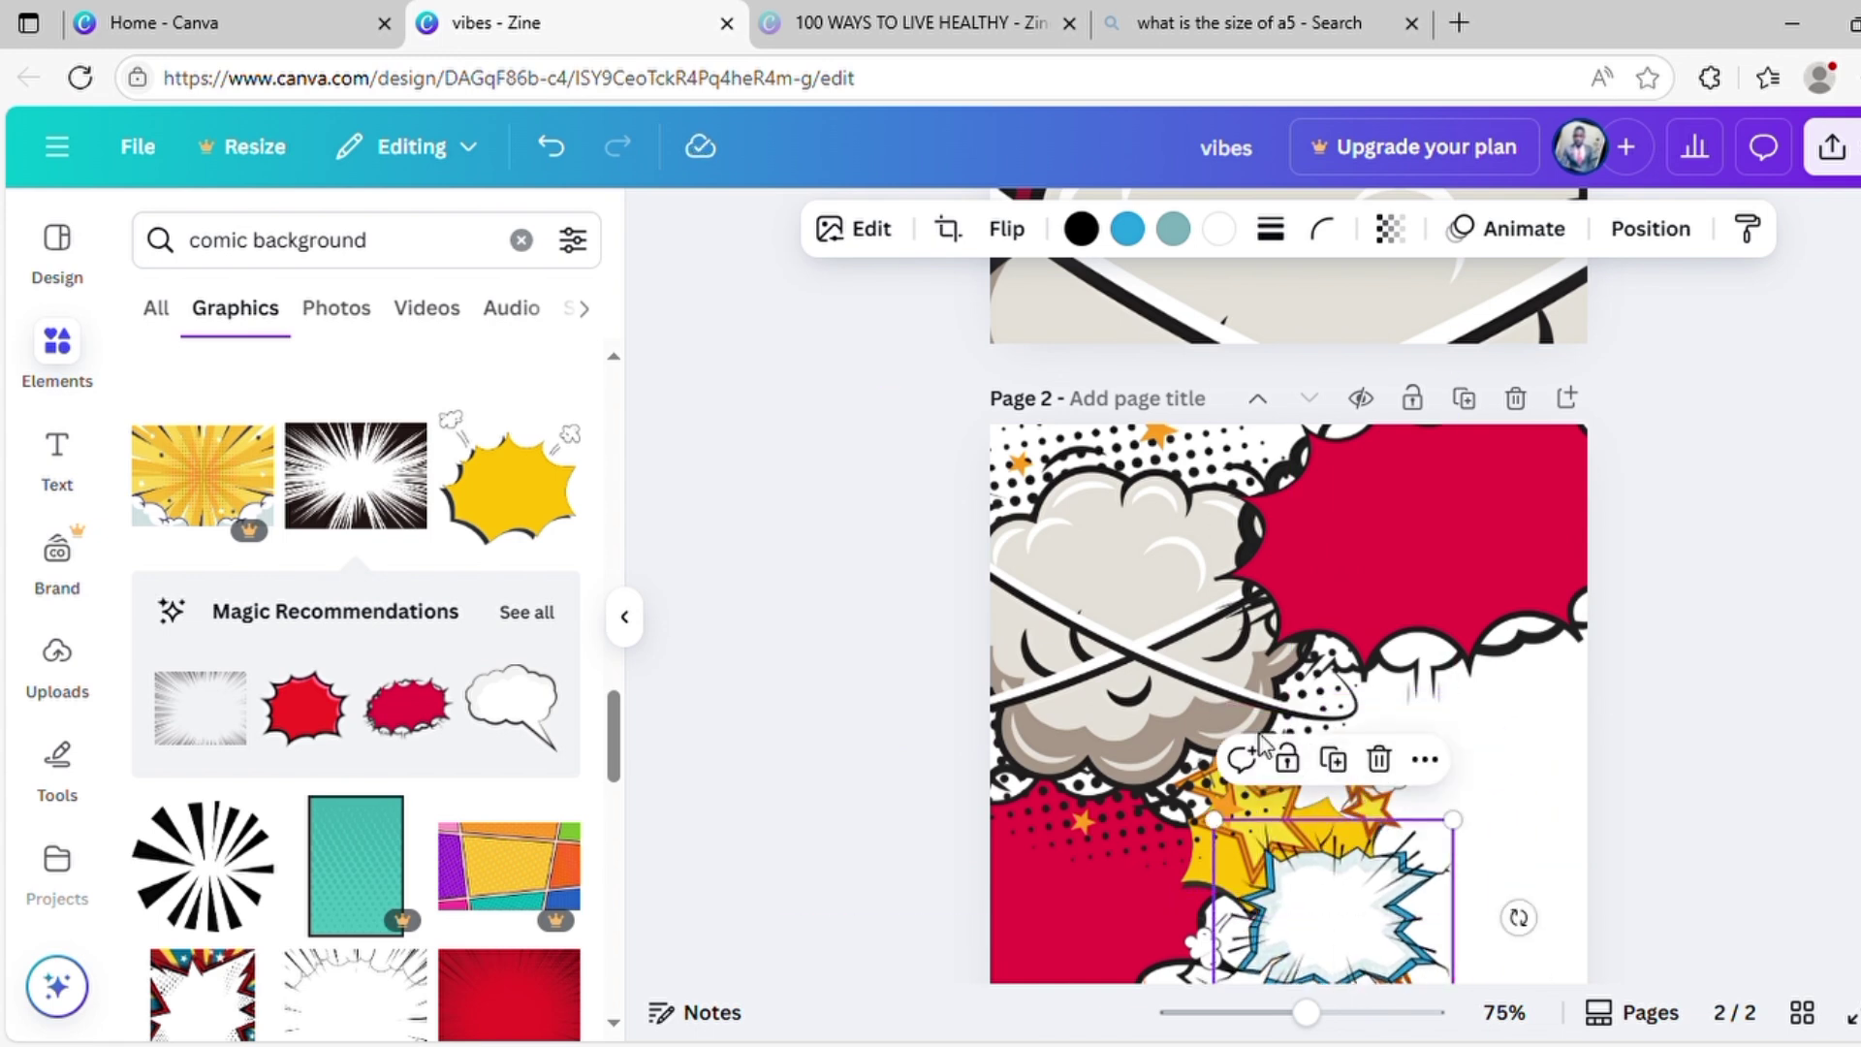
pyautogui.moveTo(1380, 627); pyautogui.dragTo(1398, 823)
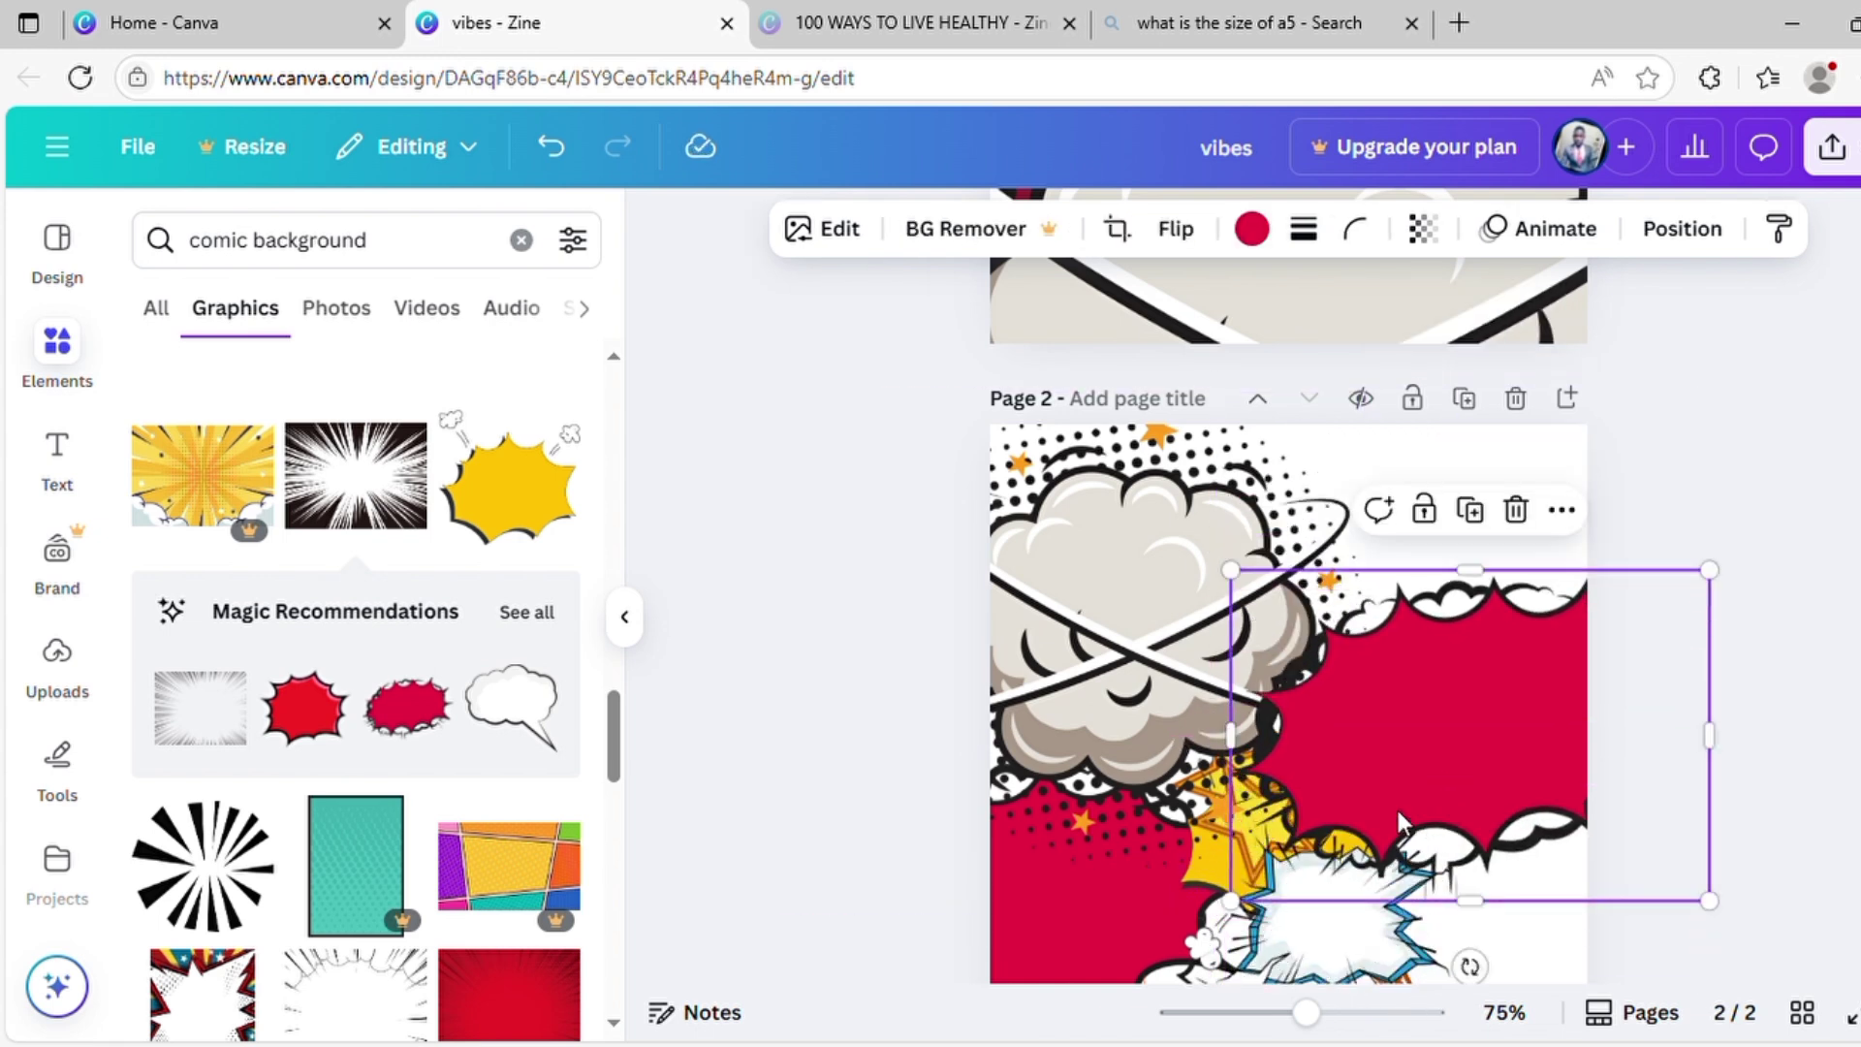
pyautogui.click(1163, 739)
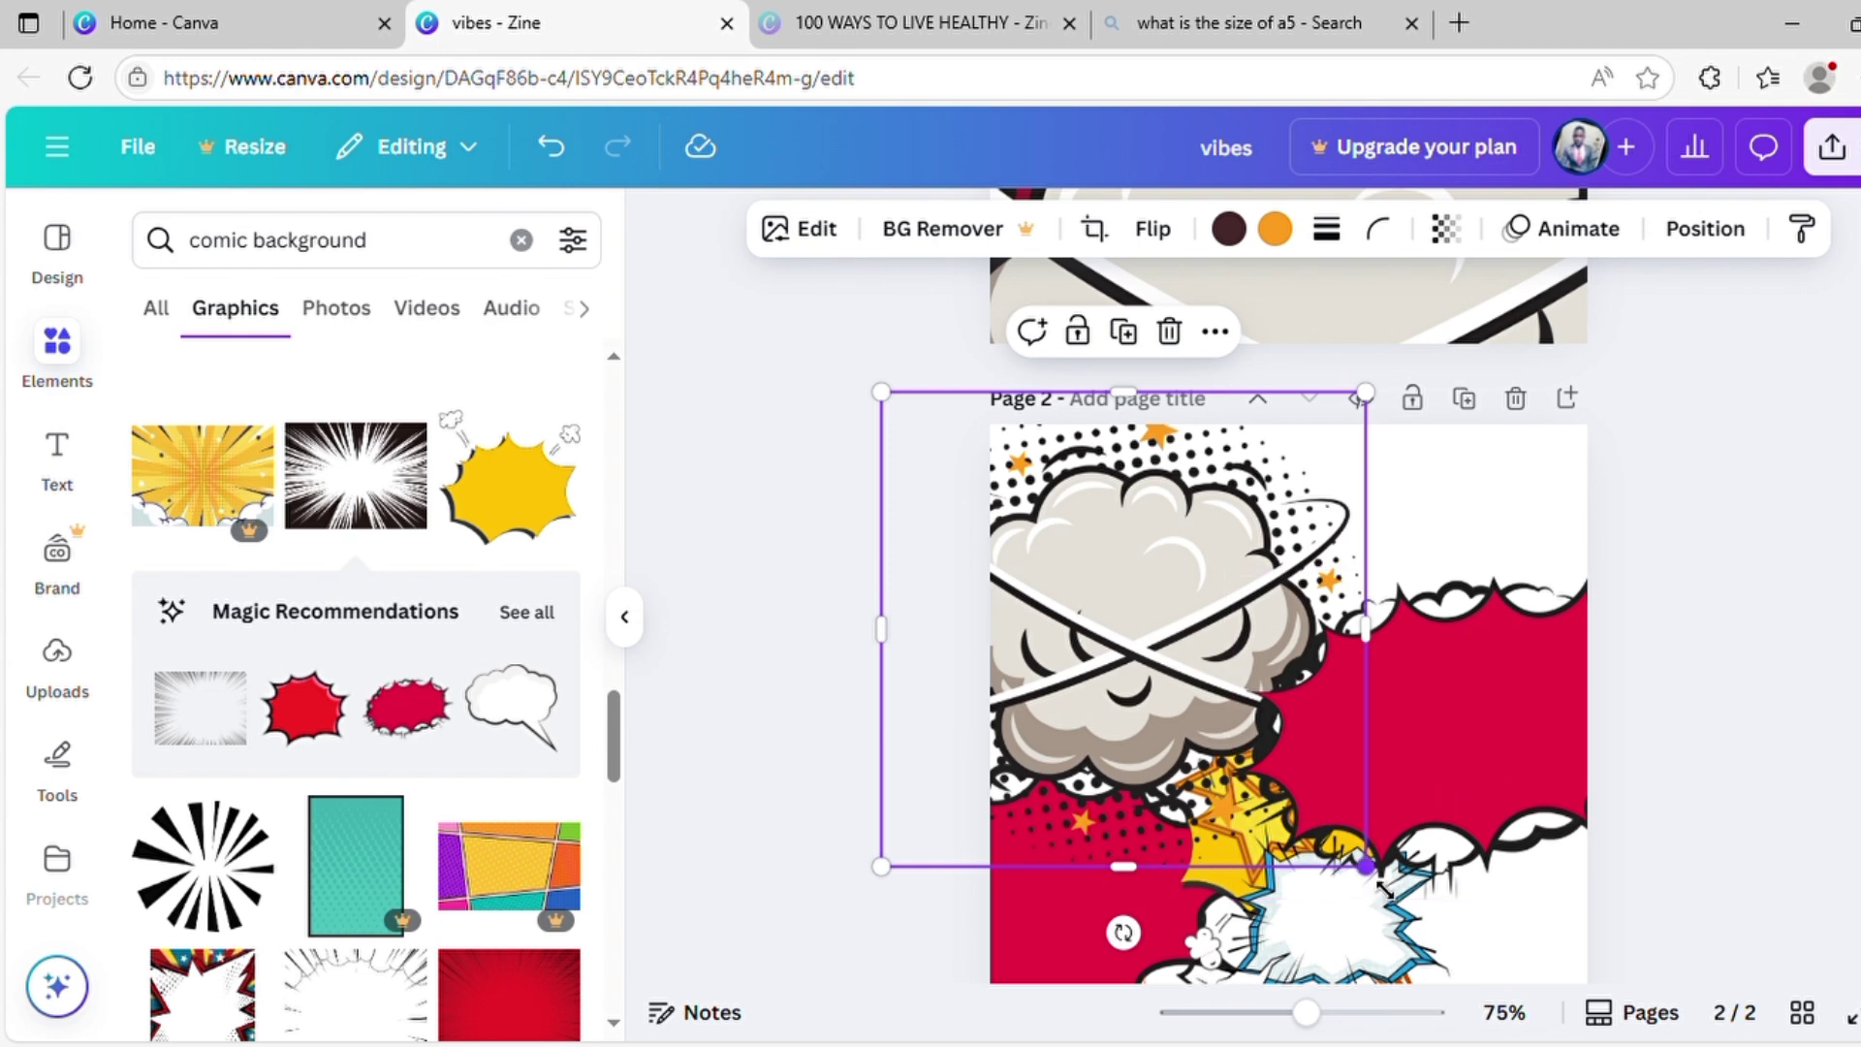
pyautogui.moveTo(1384, 887); pyautogui.dragTo(1136, 583)
pyautogui.moveTo(1343, 680); pyautogui.dragTo(1297, 558)
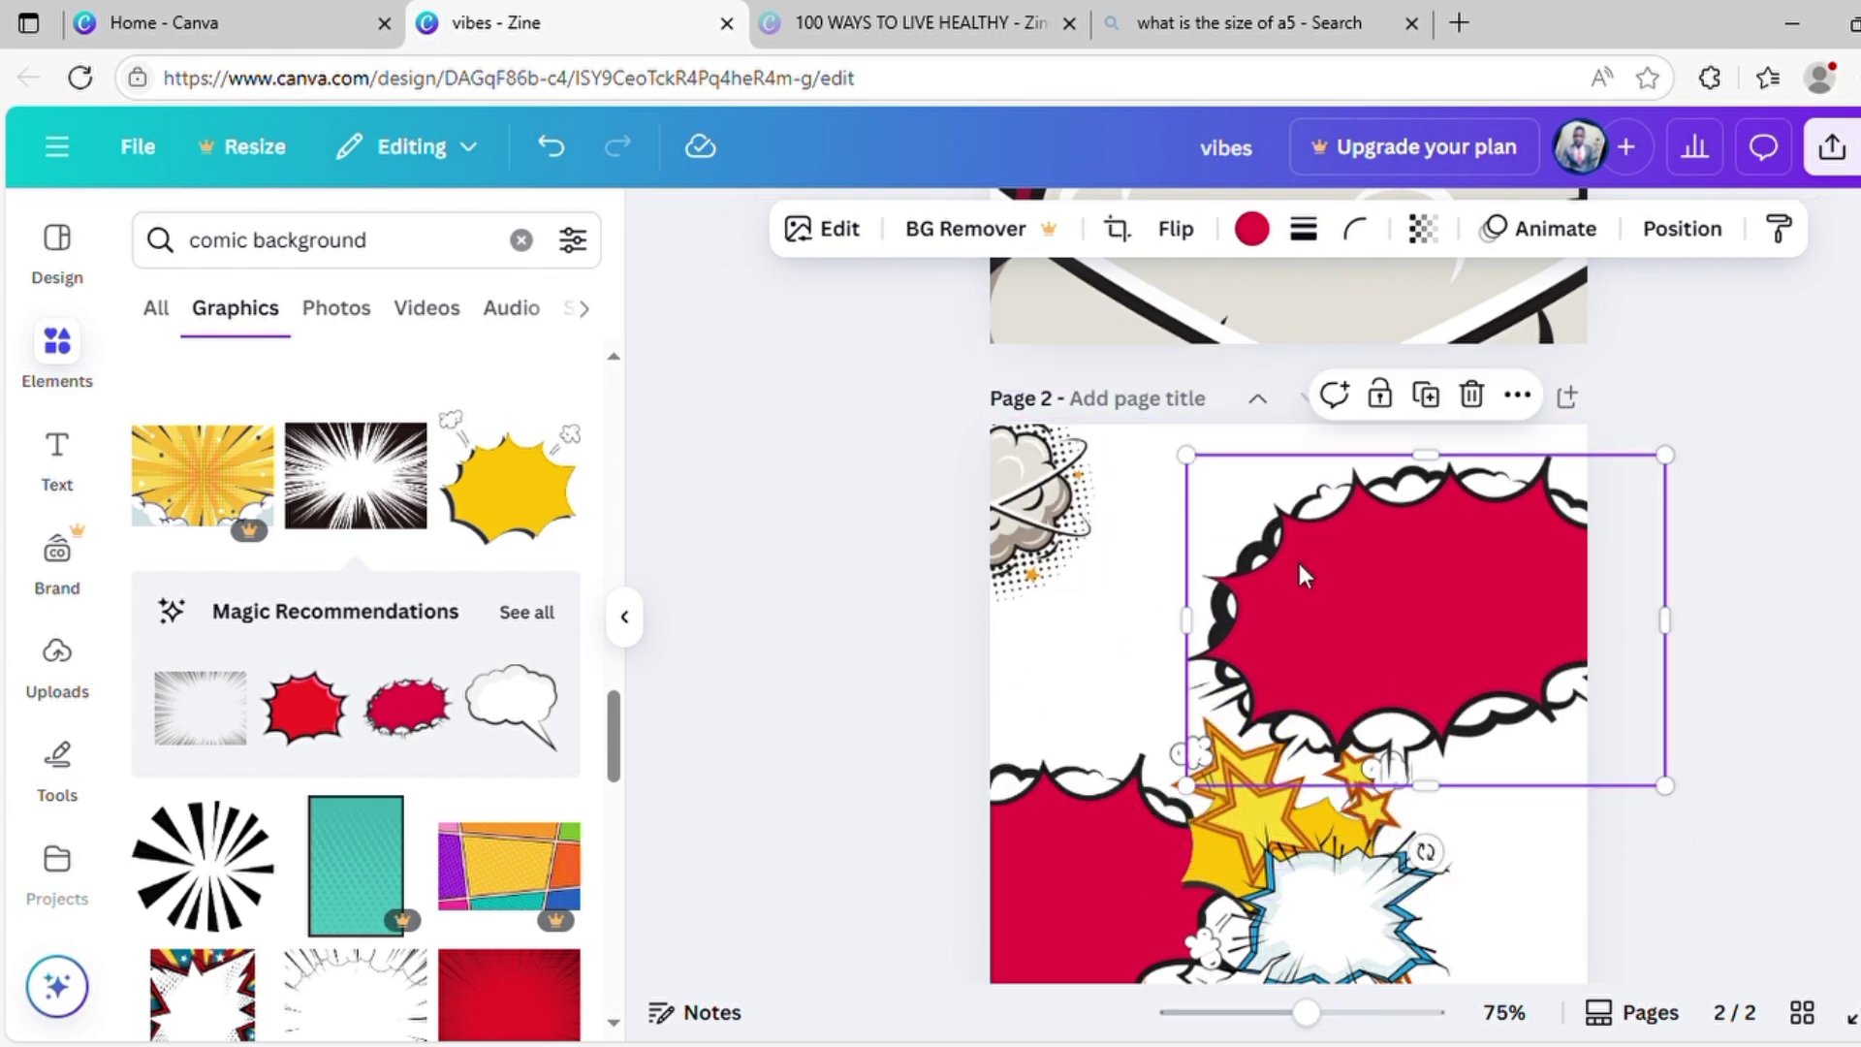
pyautogui.moveTo(1186, 785); pyautogui.dragTo(1454, 602)
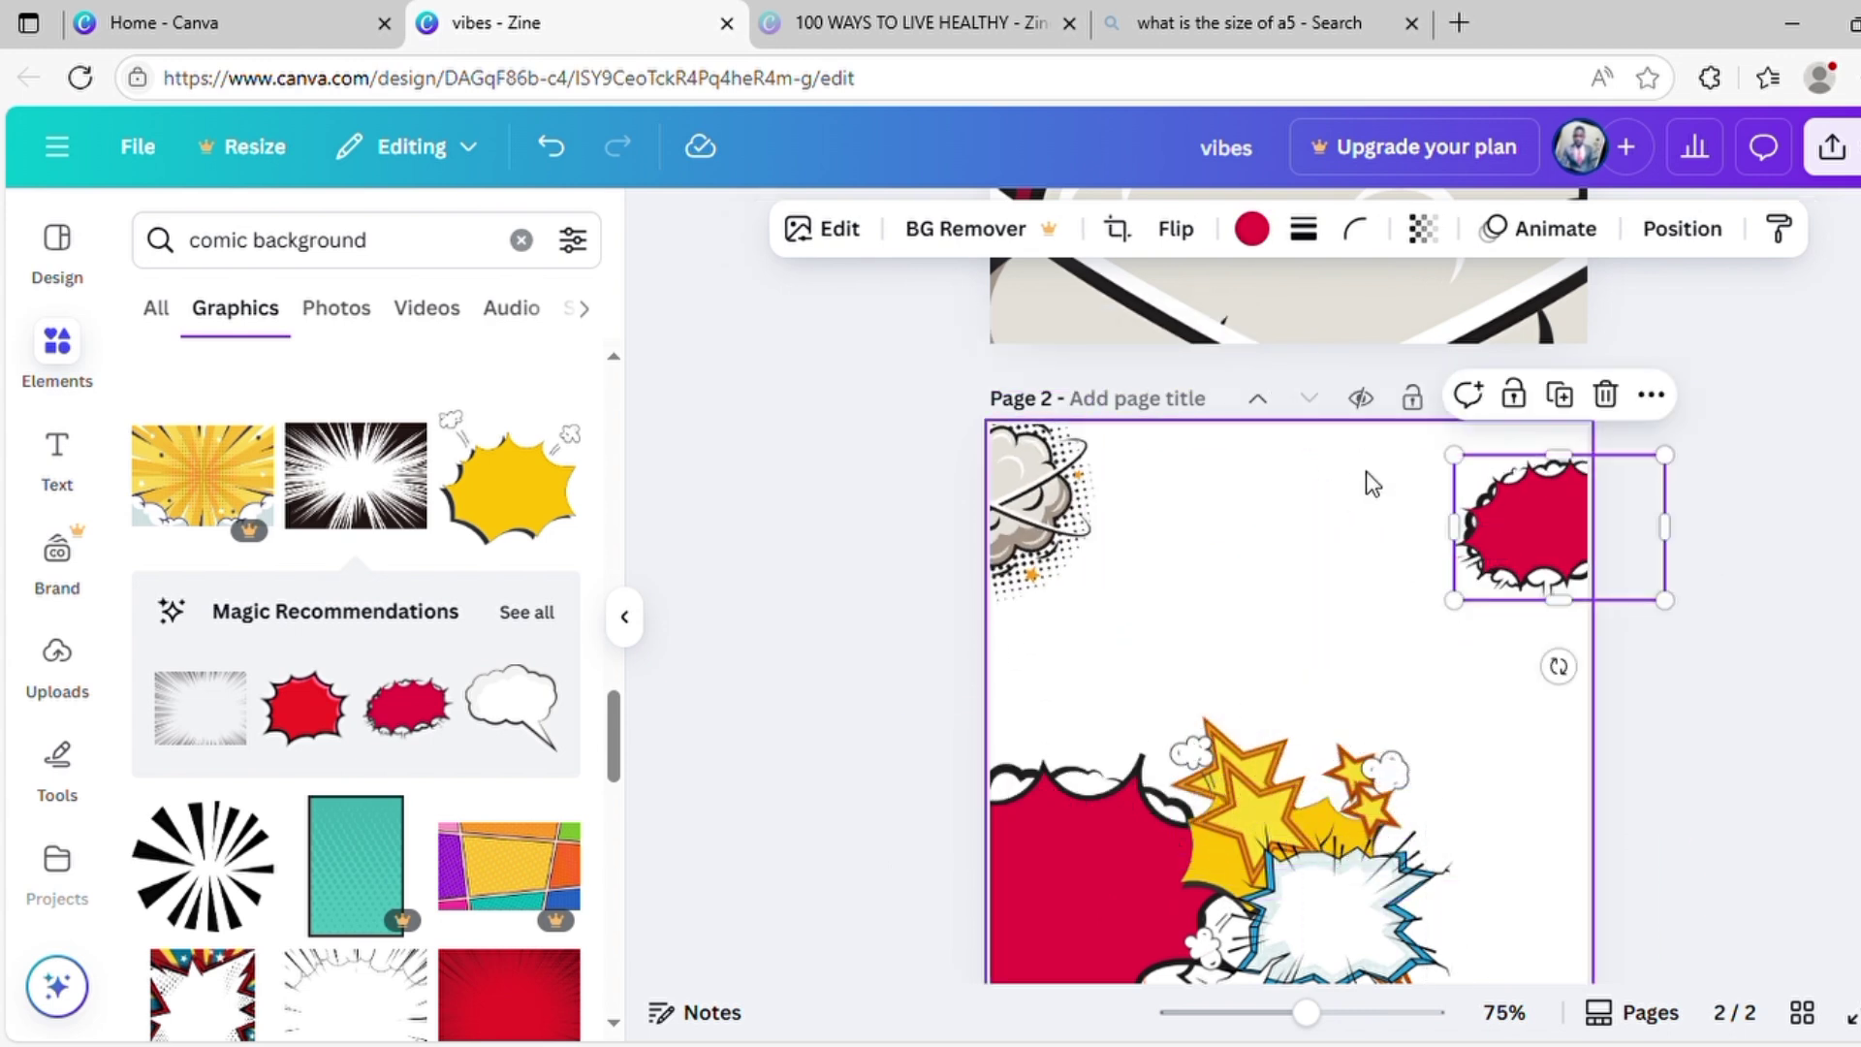
# Move one shooting-star graphic higher on page 2 and place a copy on page 1 beside the boy's feet, over the grey cloud.
pyautogui.moveTo(1289, 811); pyautogui.dragTo(1364, 514)
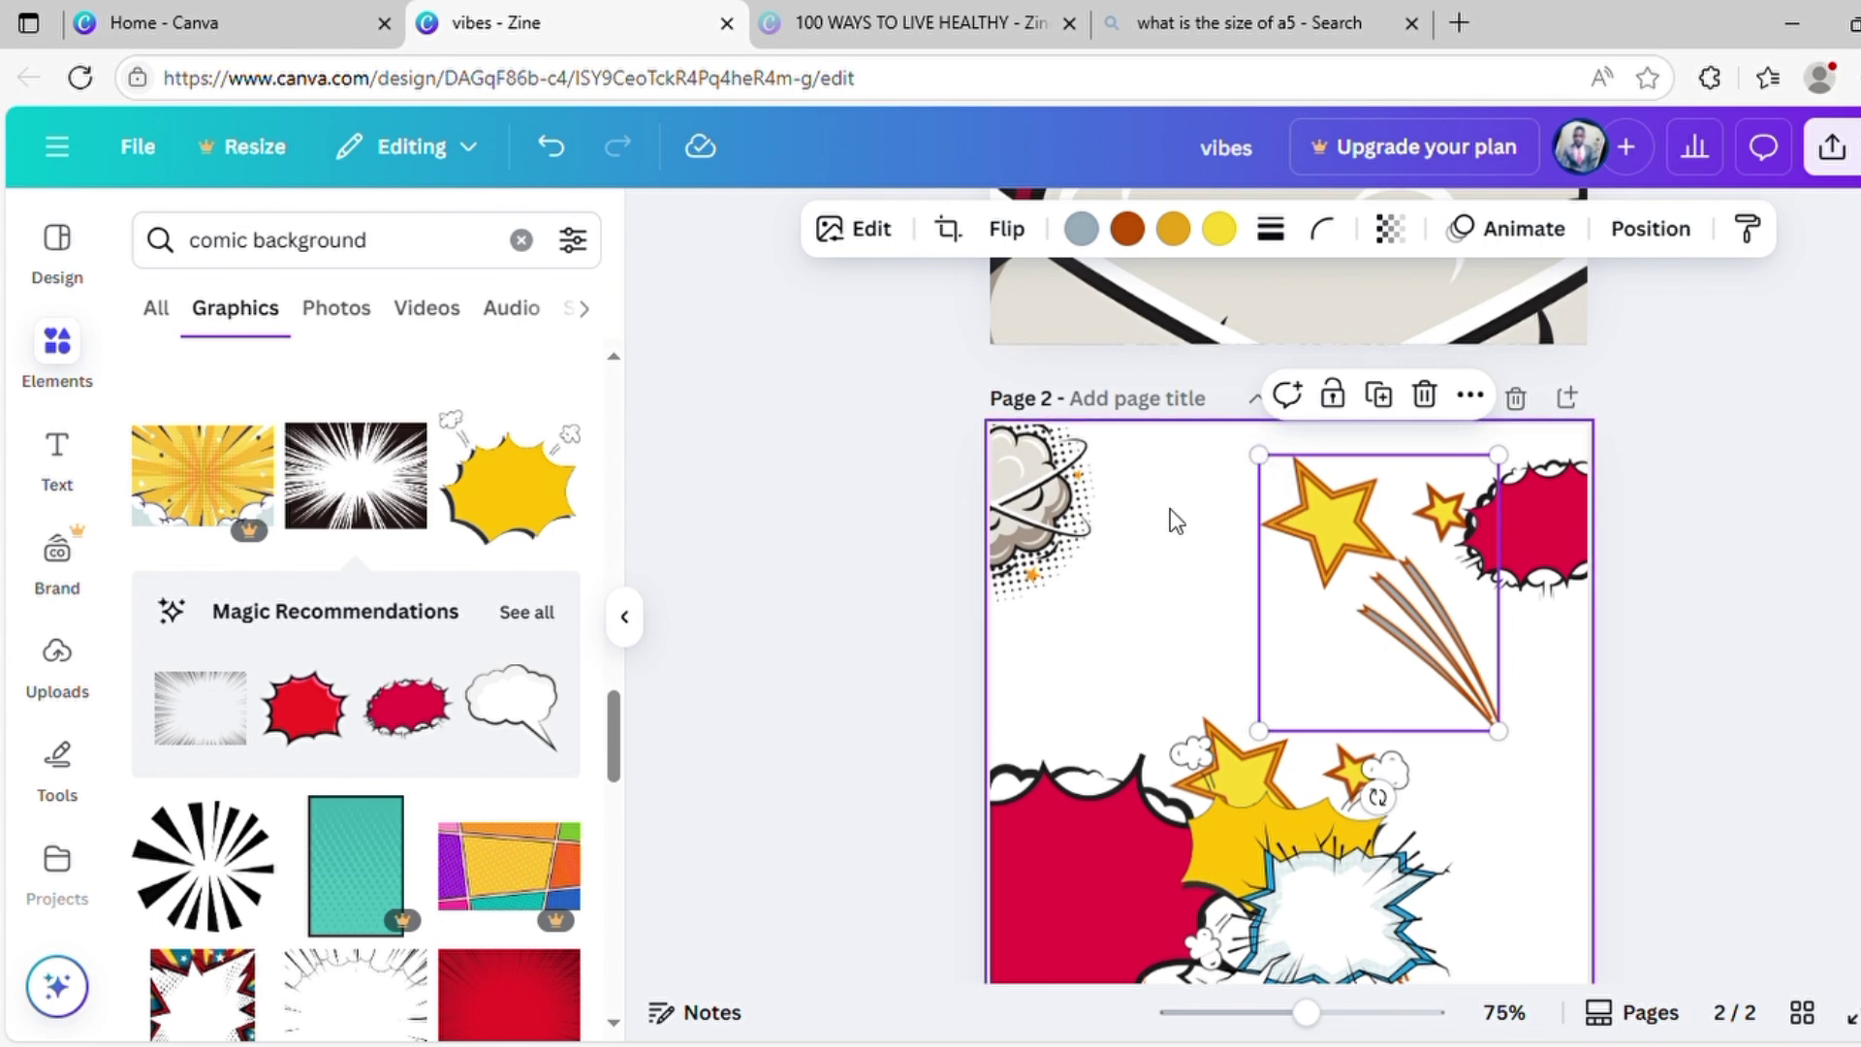
pyautogui.scroll(5, 1170, 514)
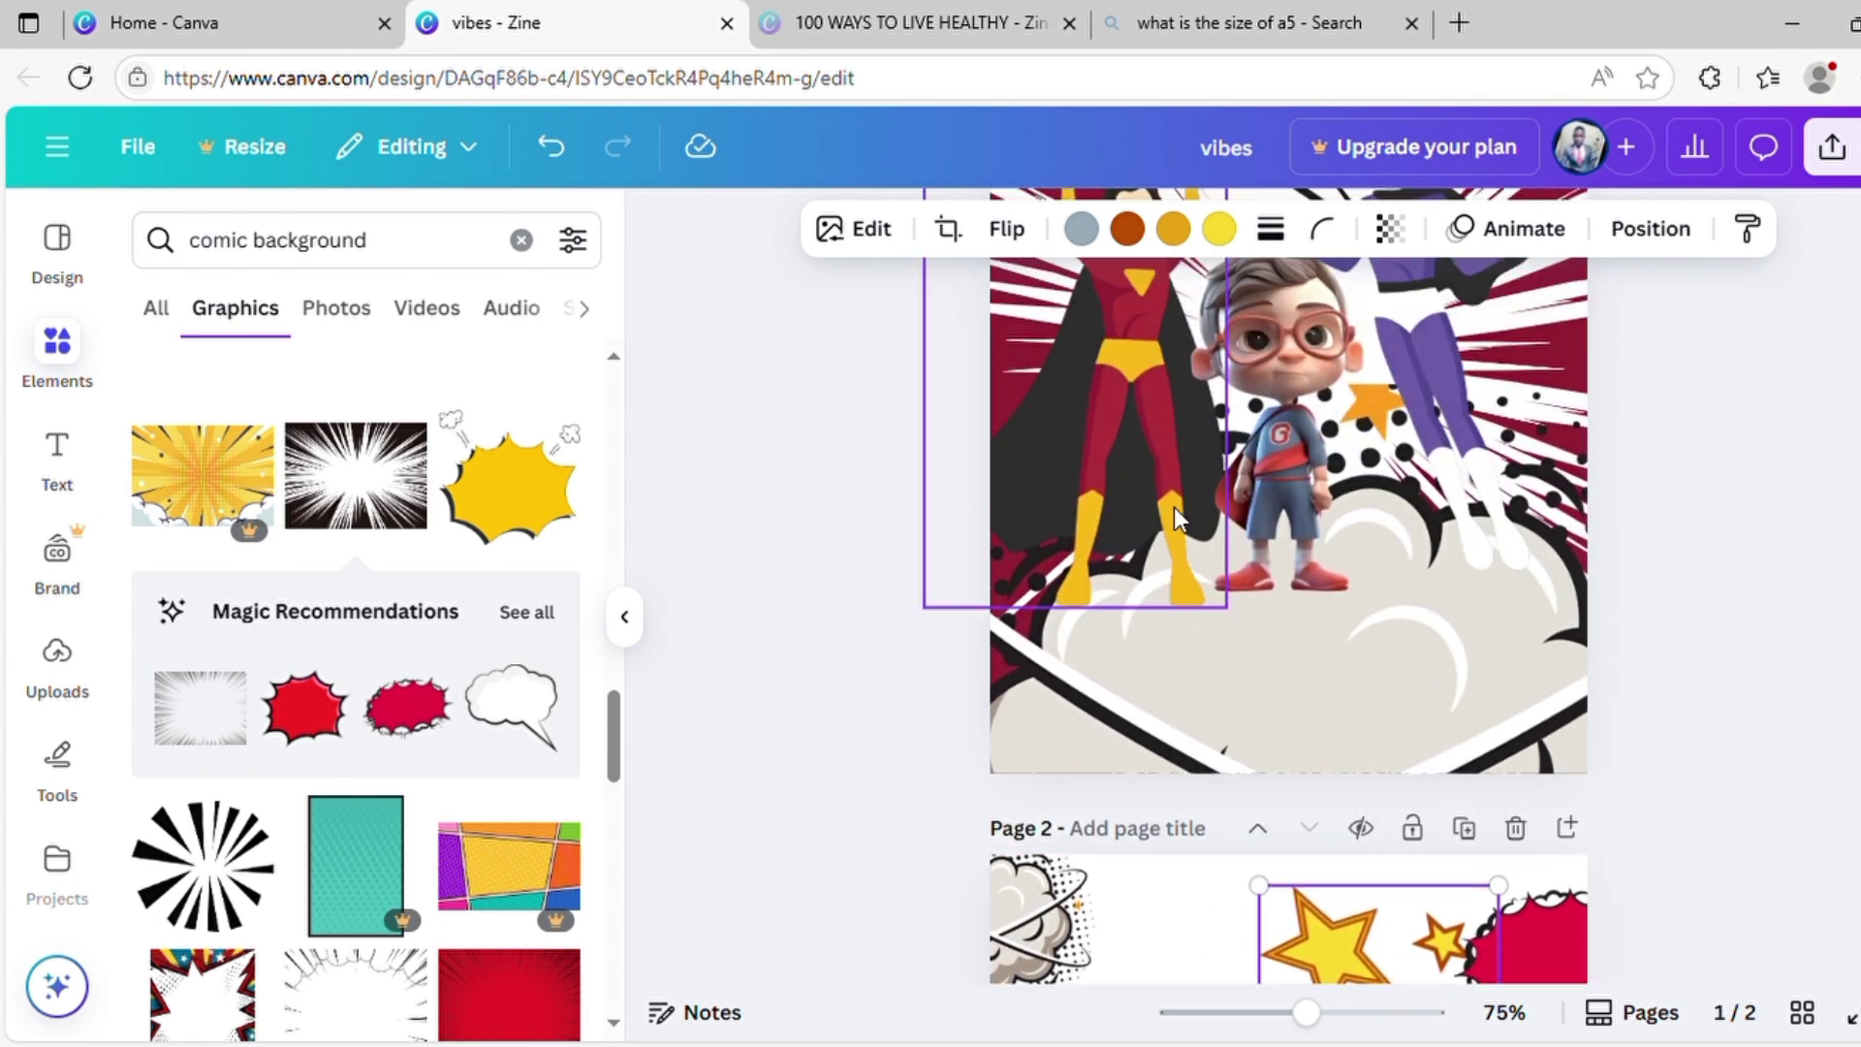
pyautogui.click(1224, 497)
pyautogui.click(1224, 497)
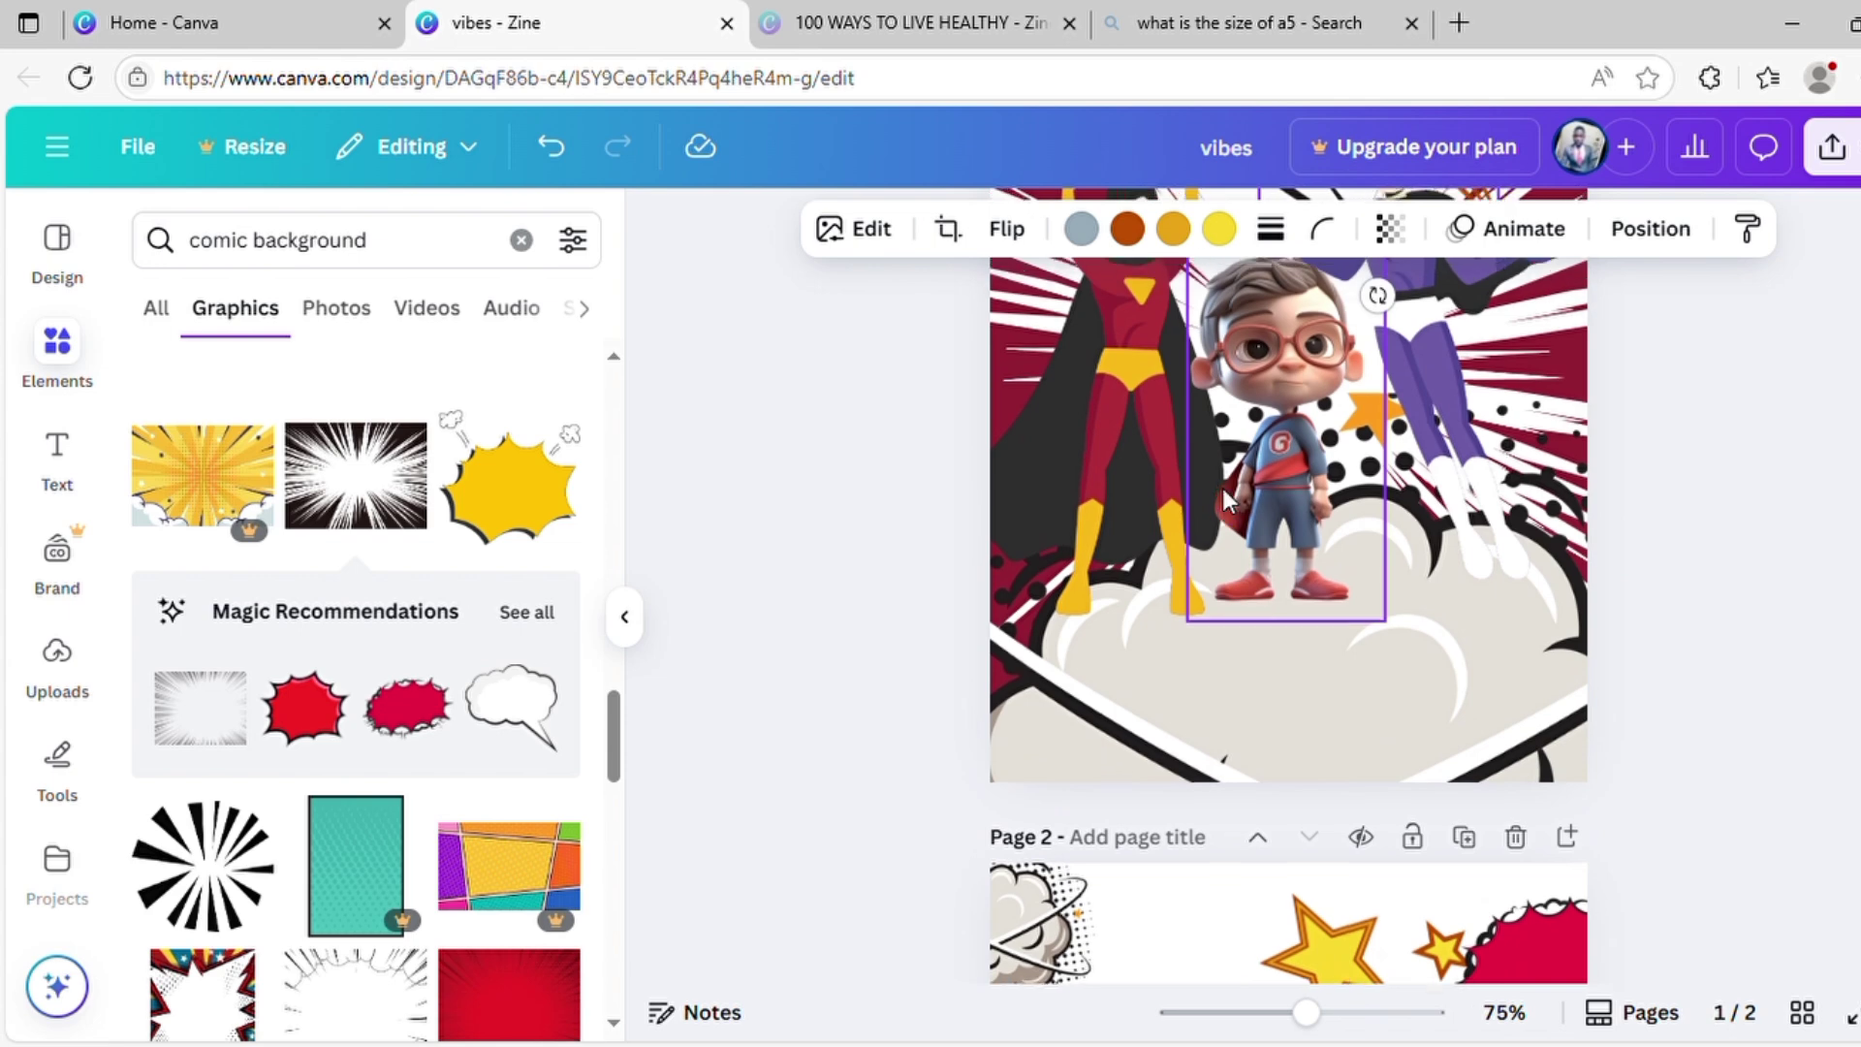
pyautogui.scroll(4, 1225, 498)
pyautogui.moveTo(1400, 432); pyautogui.dragTo(1471, 822)
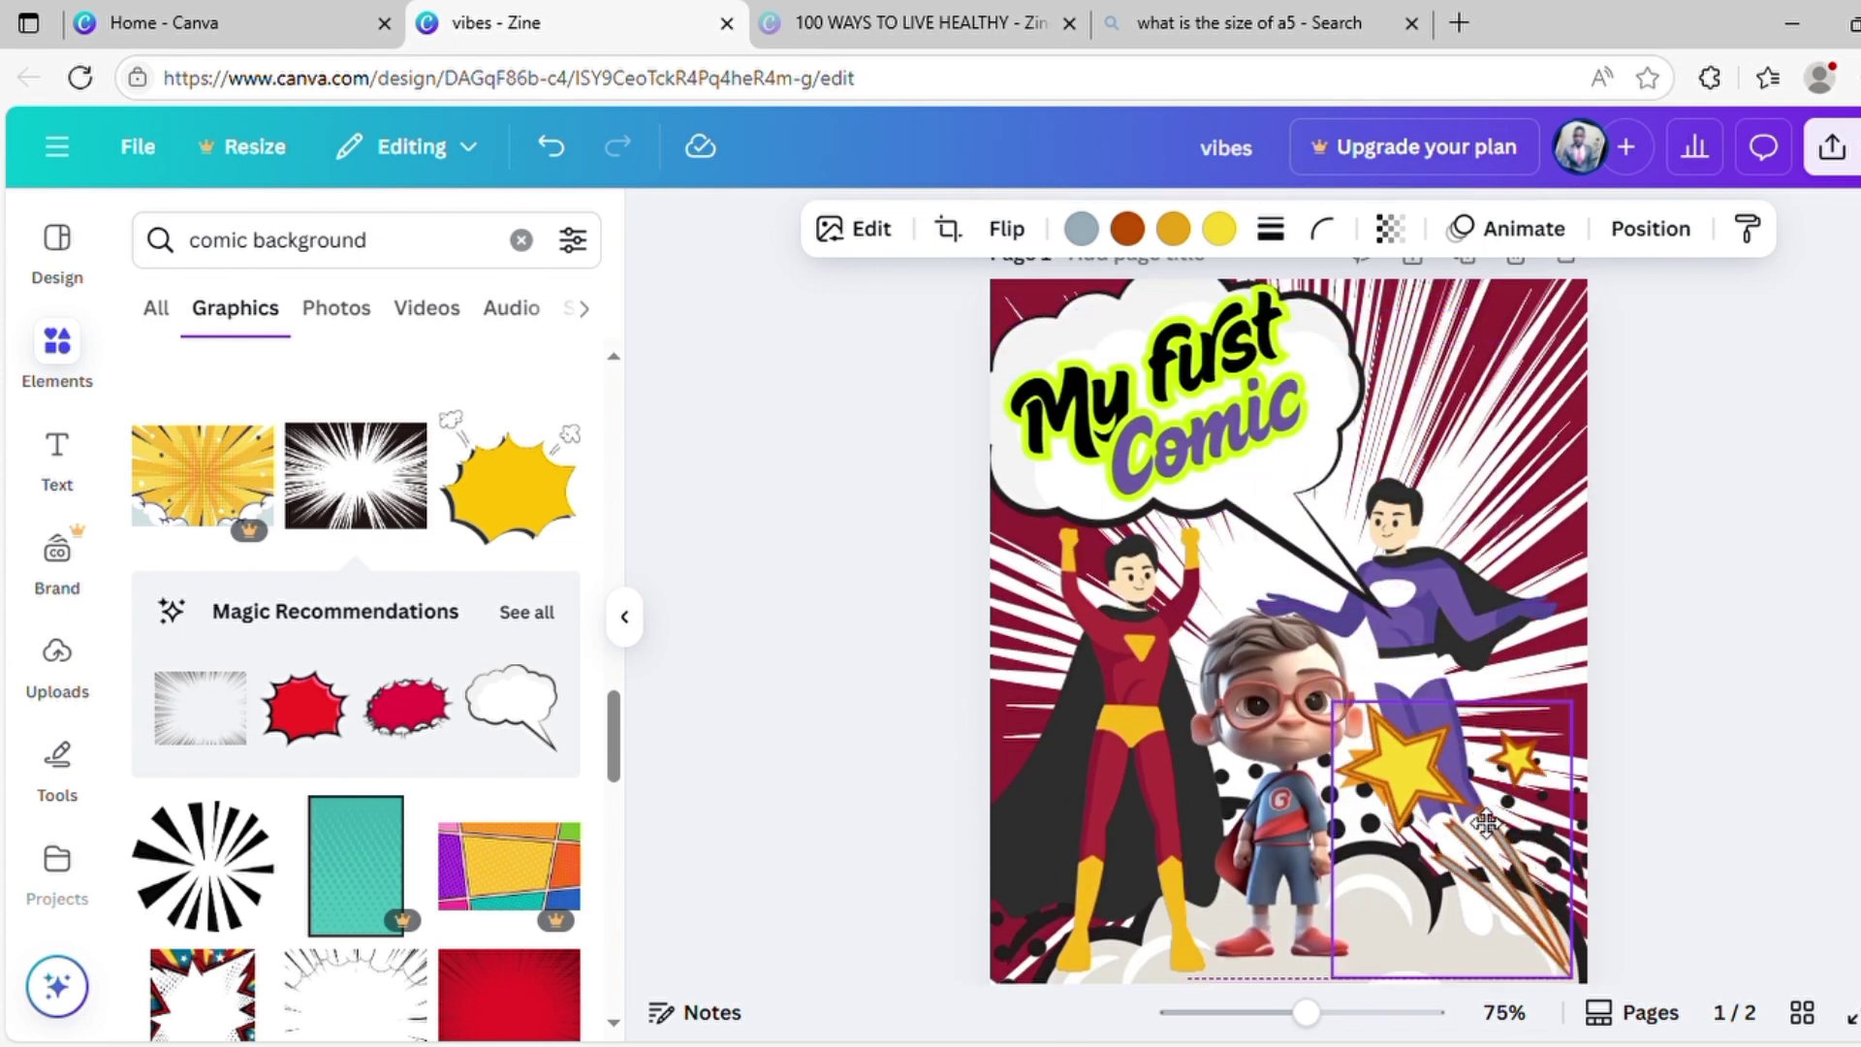
pyautogui.scroll(-3, 1463, 737)
pyautogui.moveTo(1483, 615); pyautogui.dragTo(1445, 738)
pyautogui.click(1822, 603)
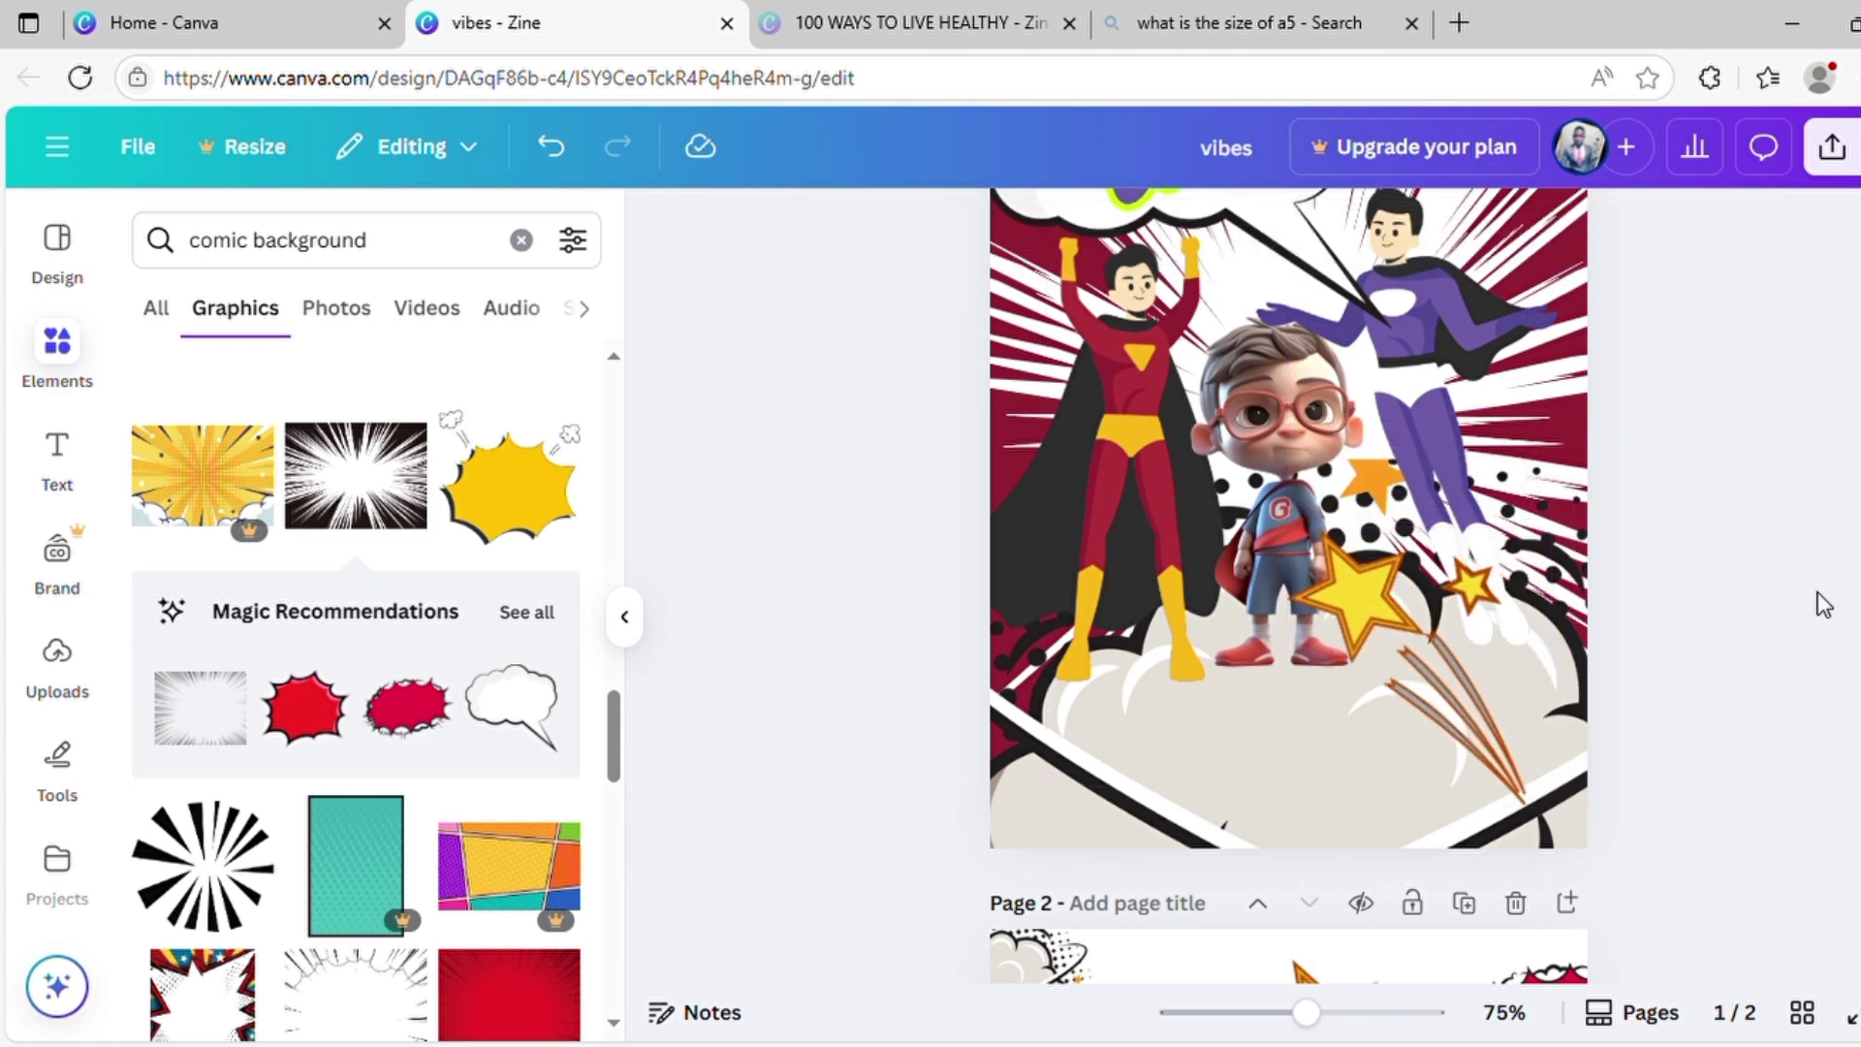
# Duplicate the "My first Comic" title on page 1, place the copy over the superheroes, and delete "My first" from it.
pyautogui.scroll(3, 1822, 603)
pyautogui.scroll(2, 1822, 603)
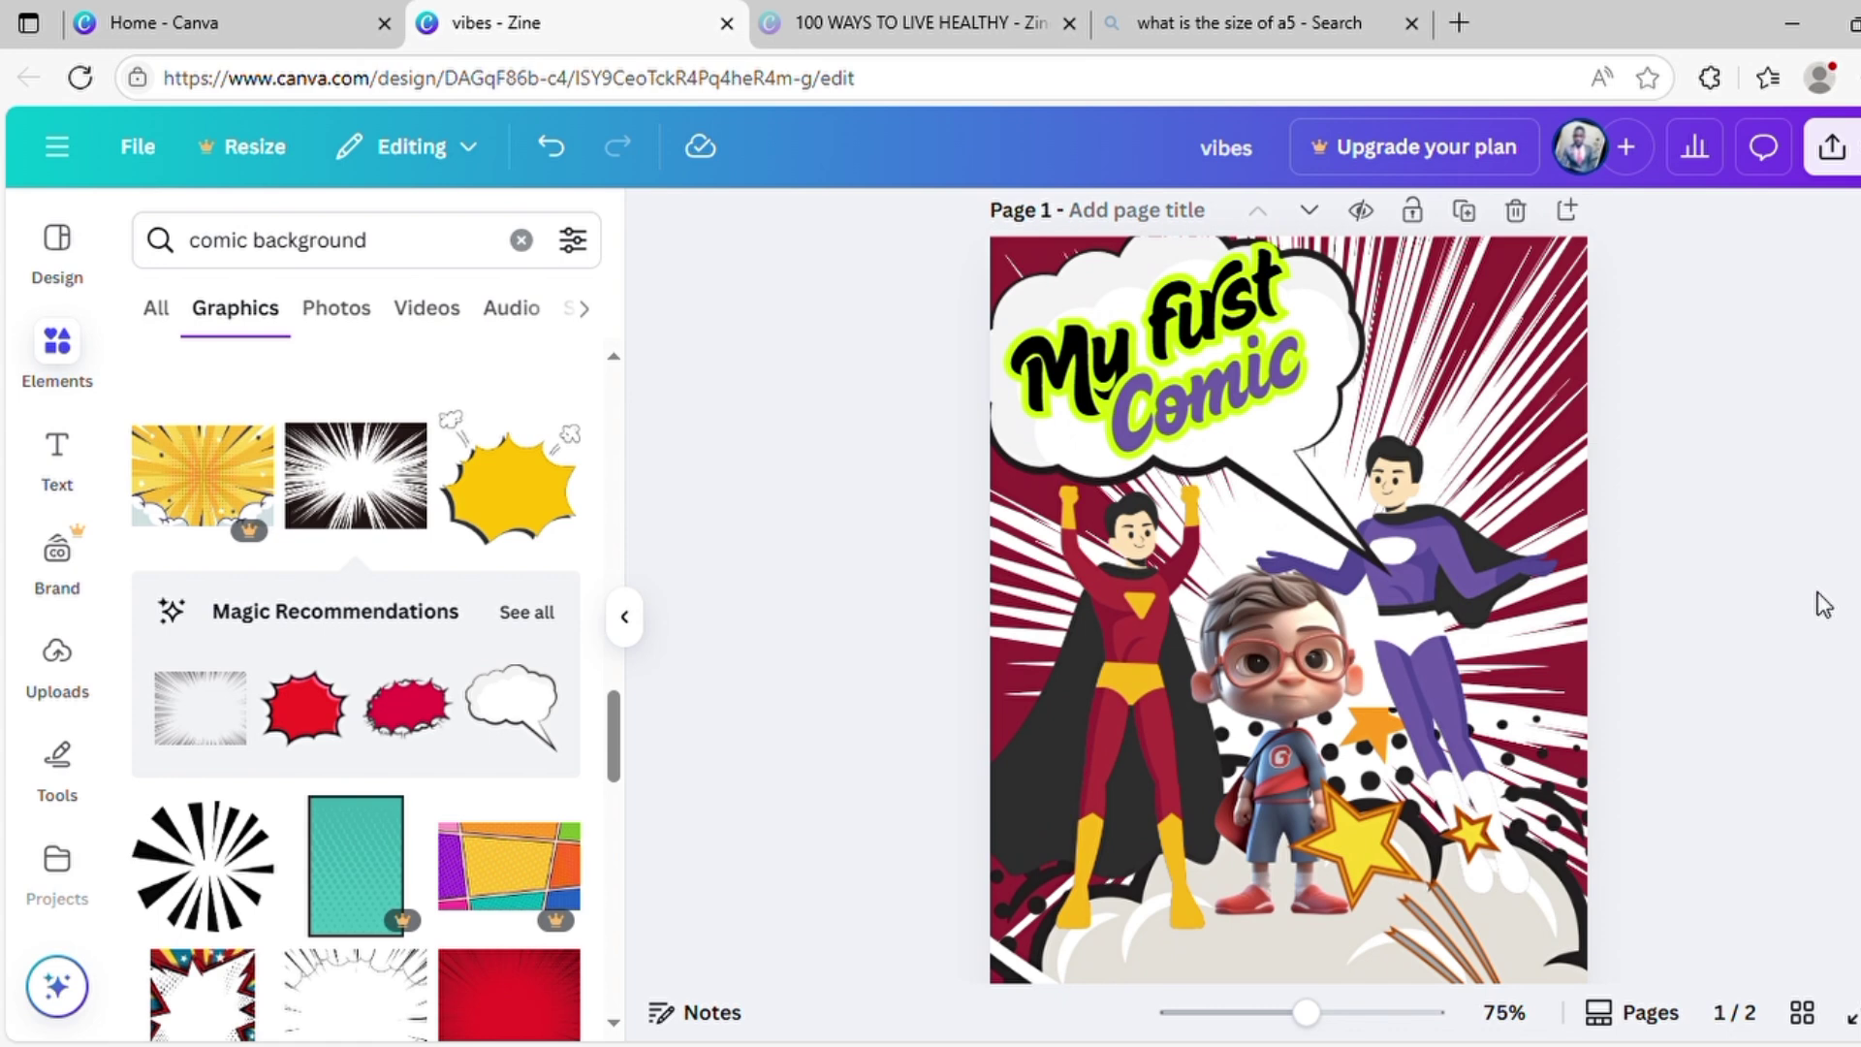
pyautogui.click(1190, 397)
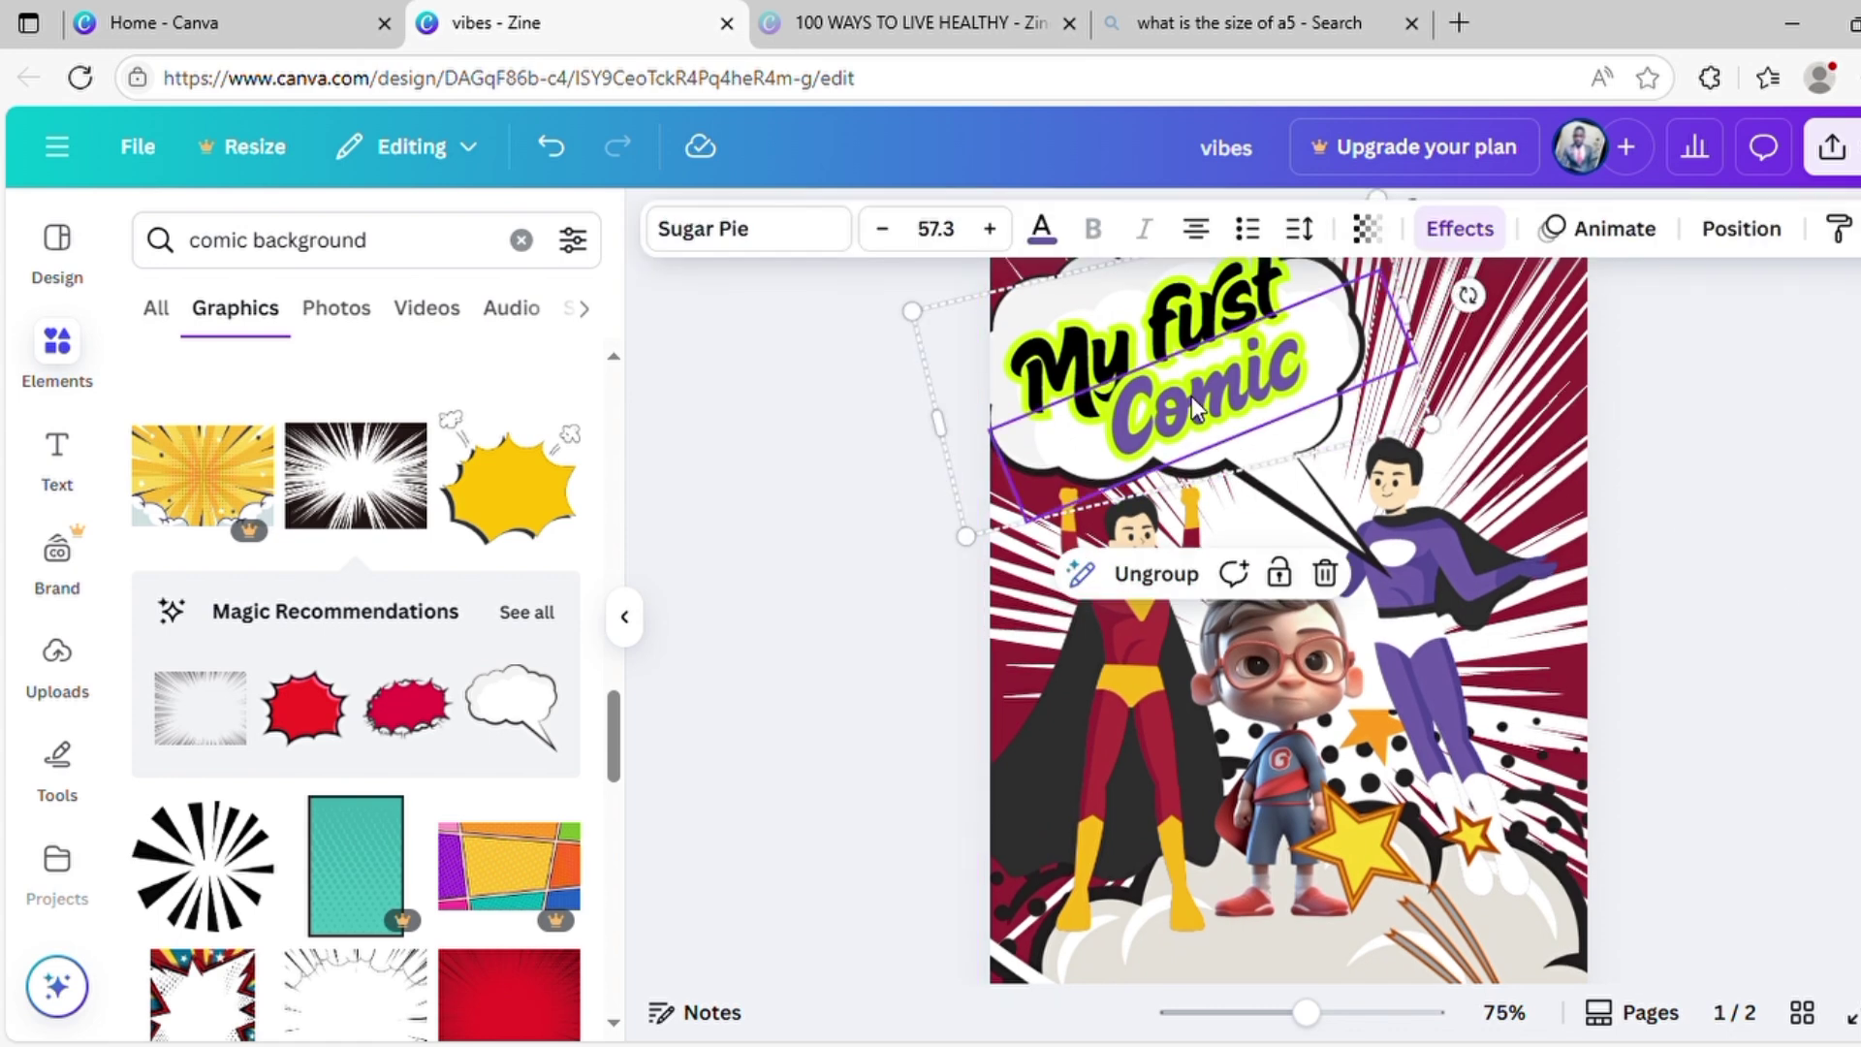
pyautogui.hotkey('ctrl', 'd')
pyautogui.moveTo(1190, 397); pyautogui.dragTo(1277, 760)
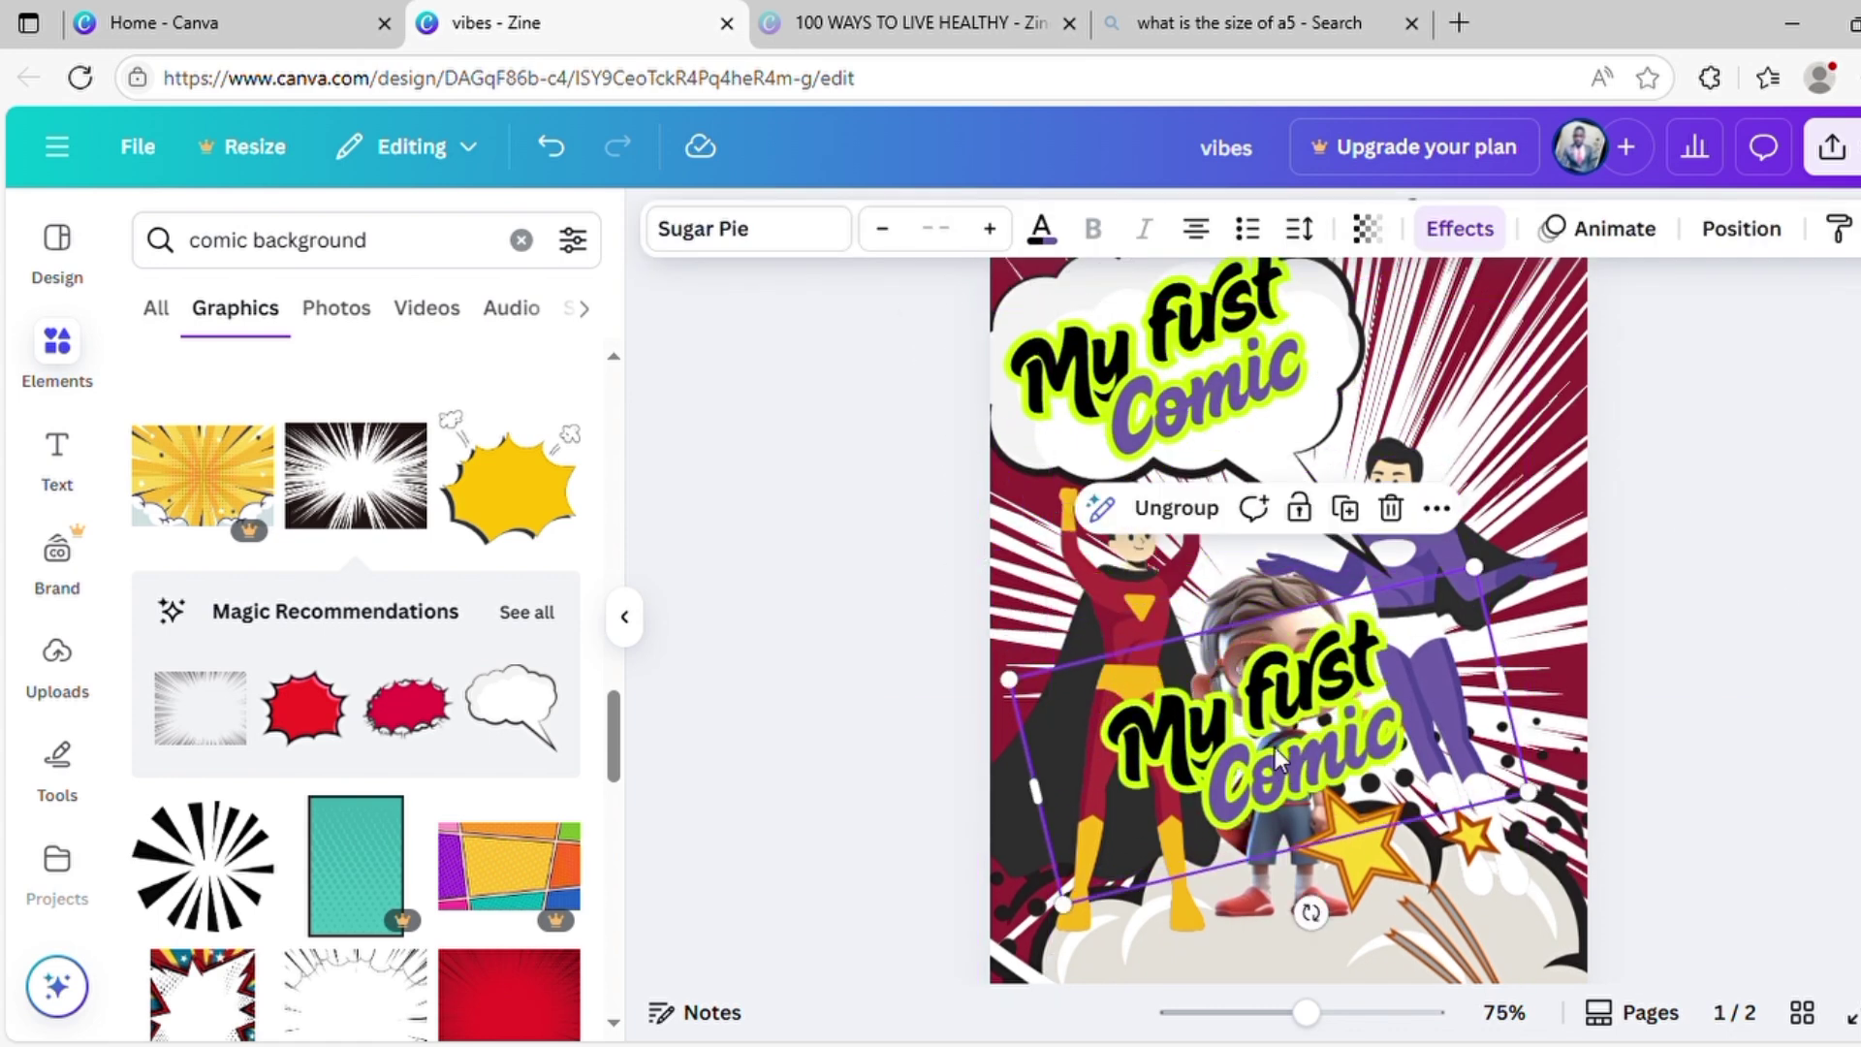
pyautogui.click(1676, 577)
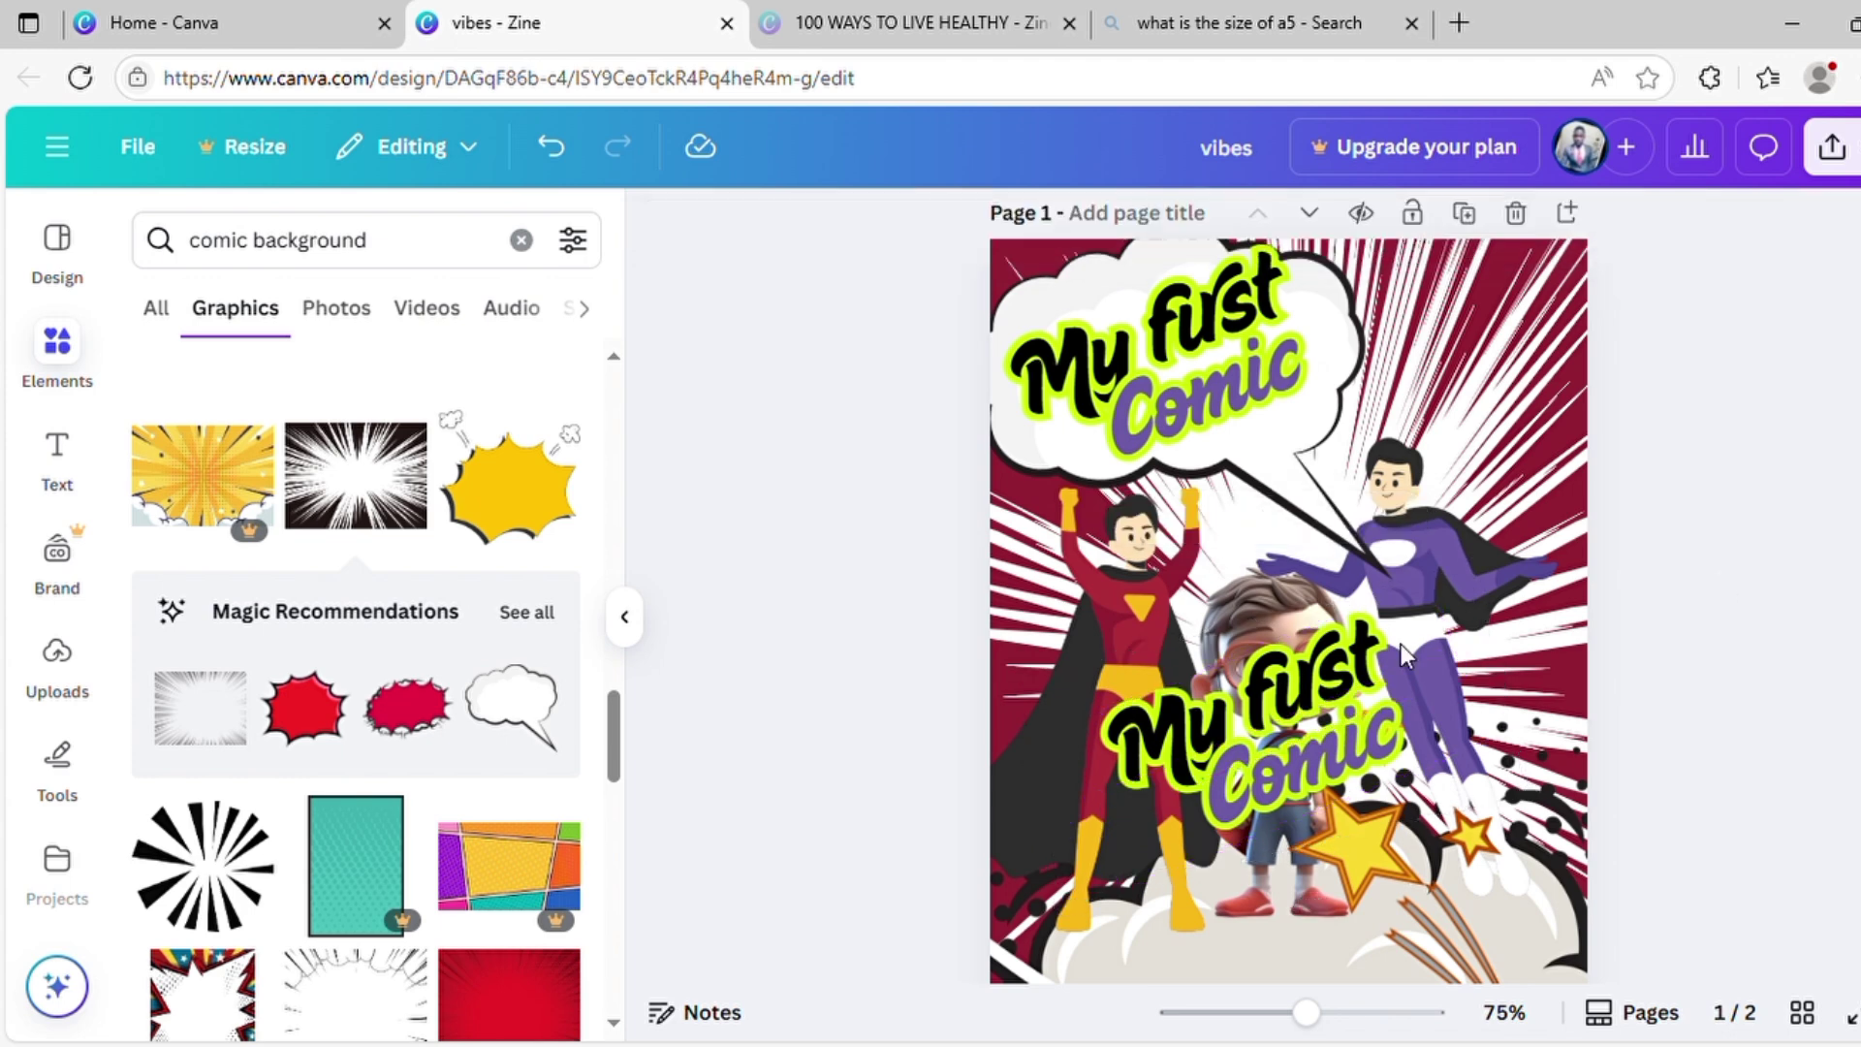
pyautogui.click(1285, 685)
pyautogui.press('Delete')
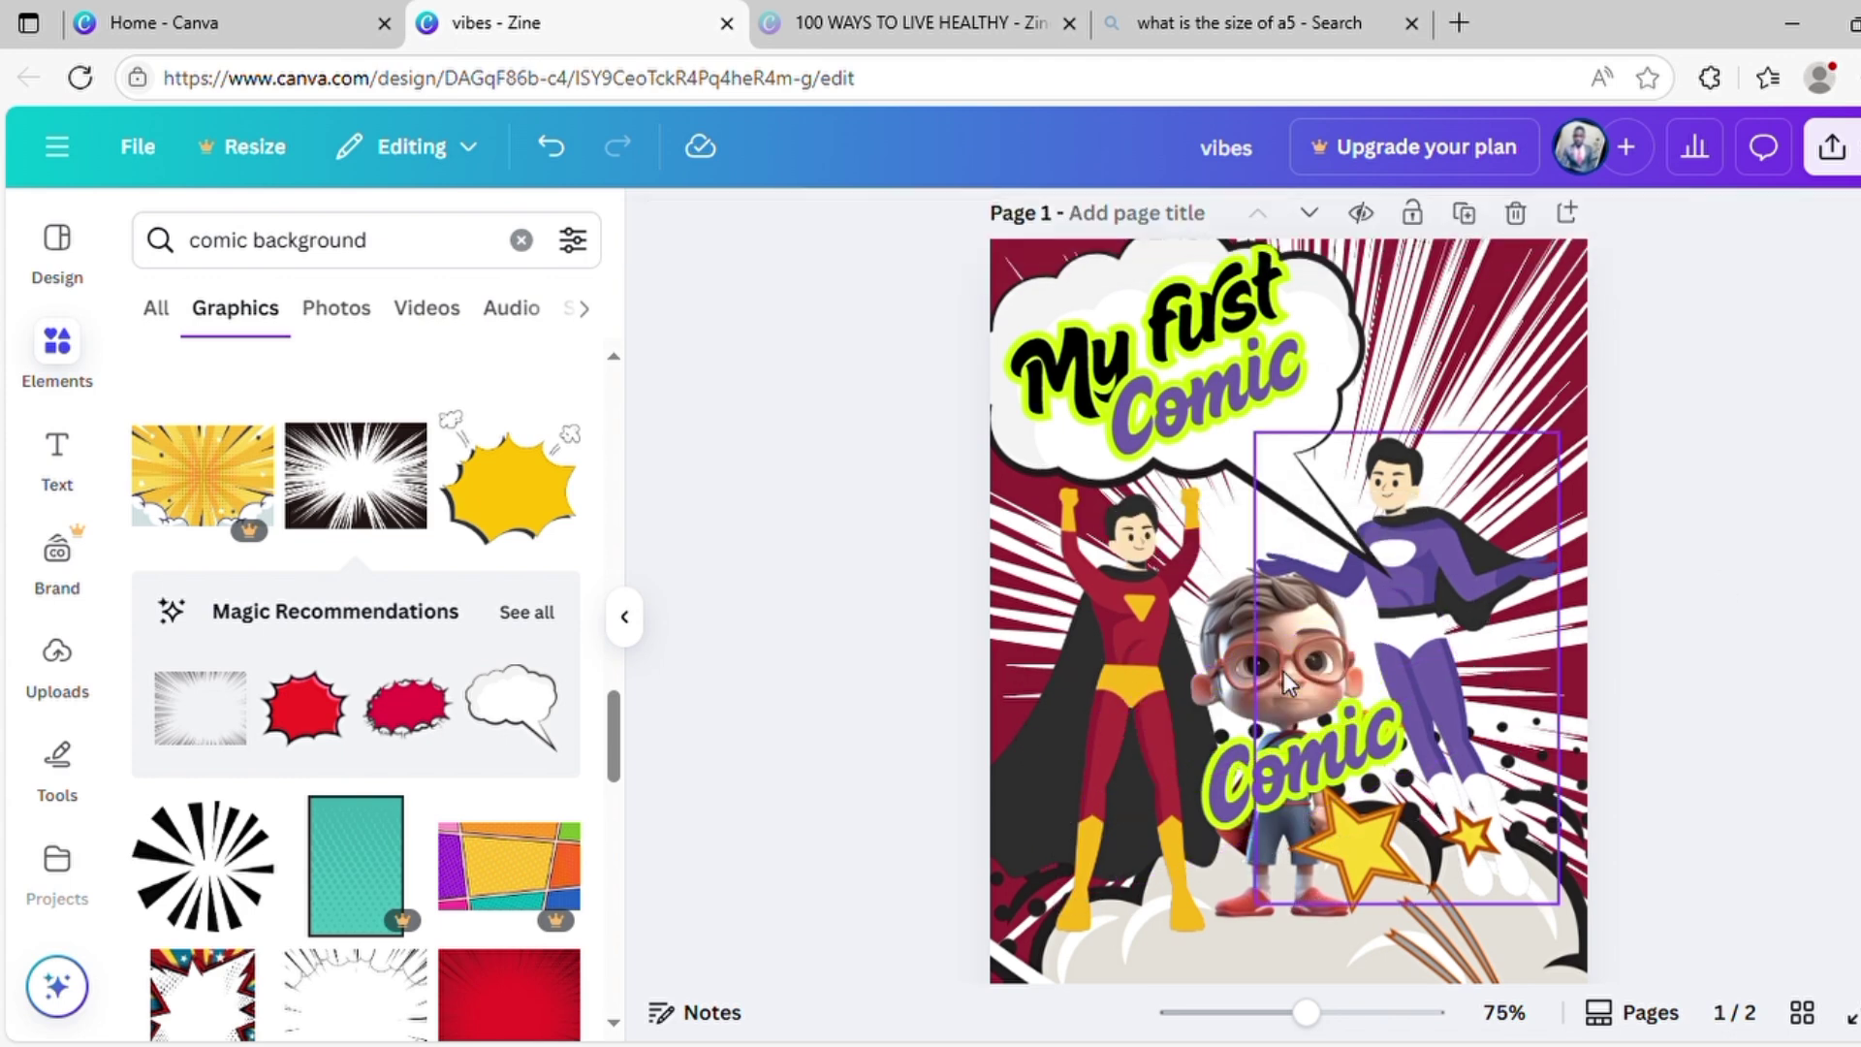
# Resize the duplicated "Comic" text to 67, rotate it nearly level, and place it on the grey cloud below the red superhero's feet.
pyautogui.click(1295, 744)
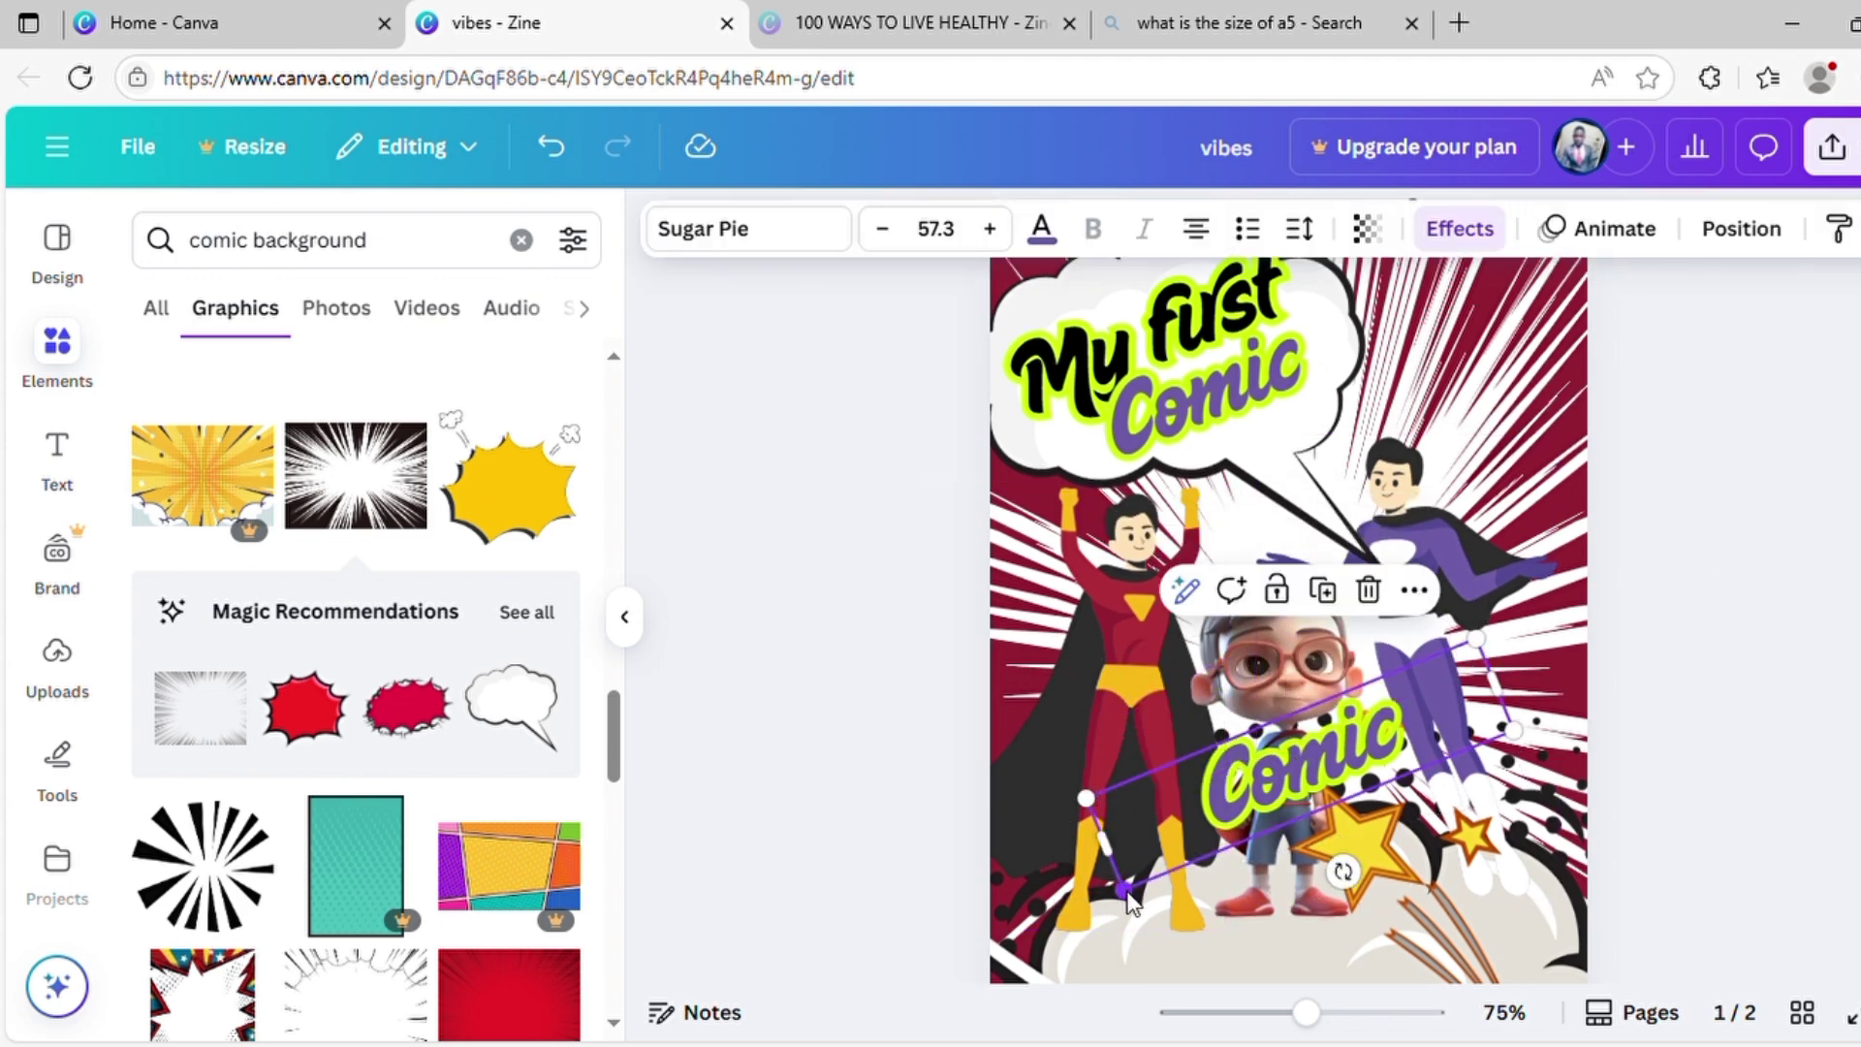
pyautogui.moveTo(1126, 893); pyautogui.dragTo(987, 996)
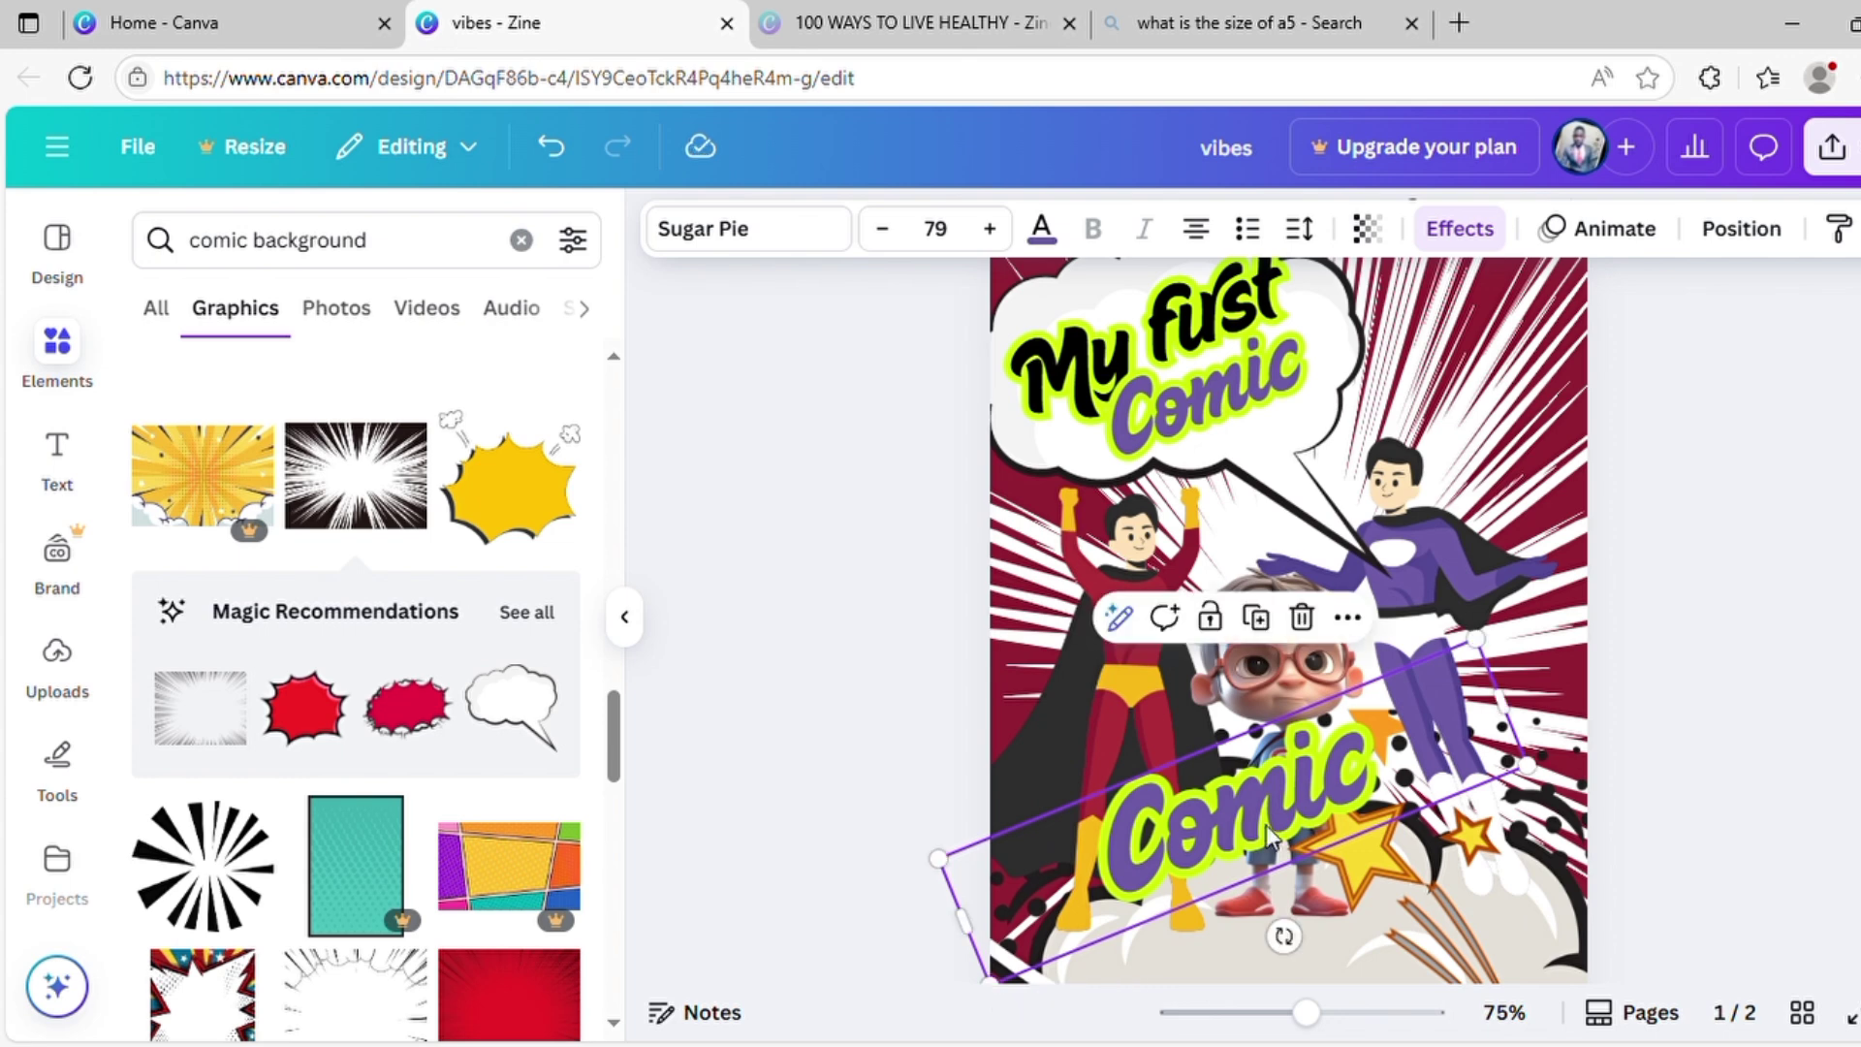
pyautogui.scroll(-3, 1363, 783)
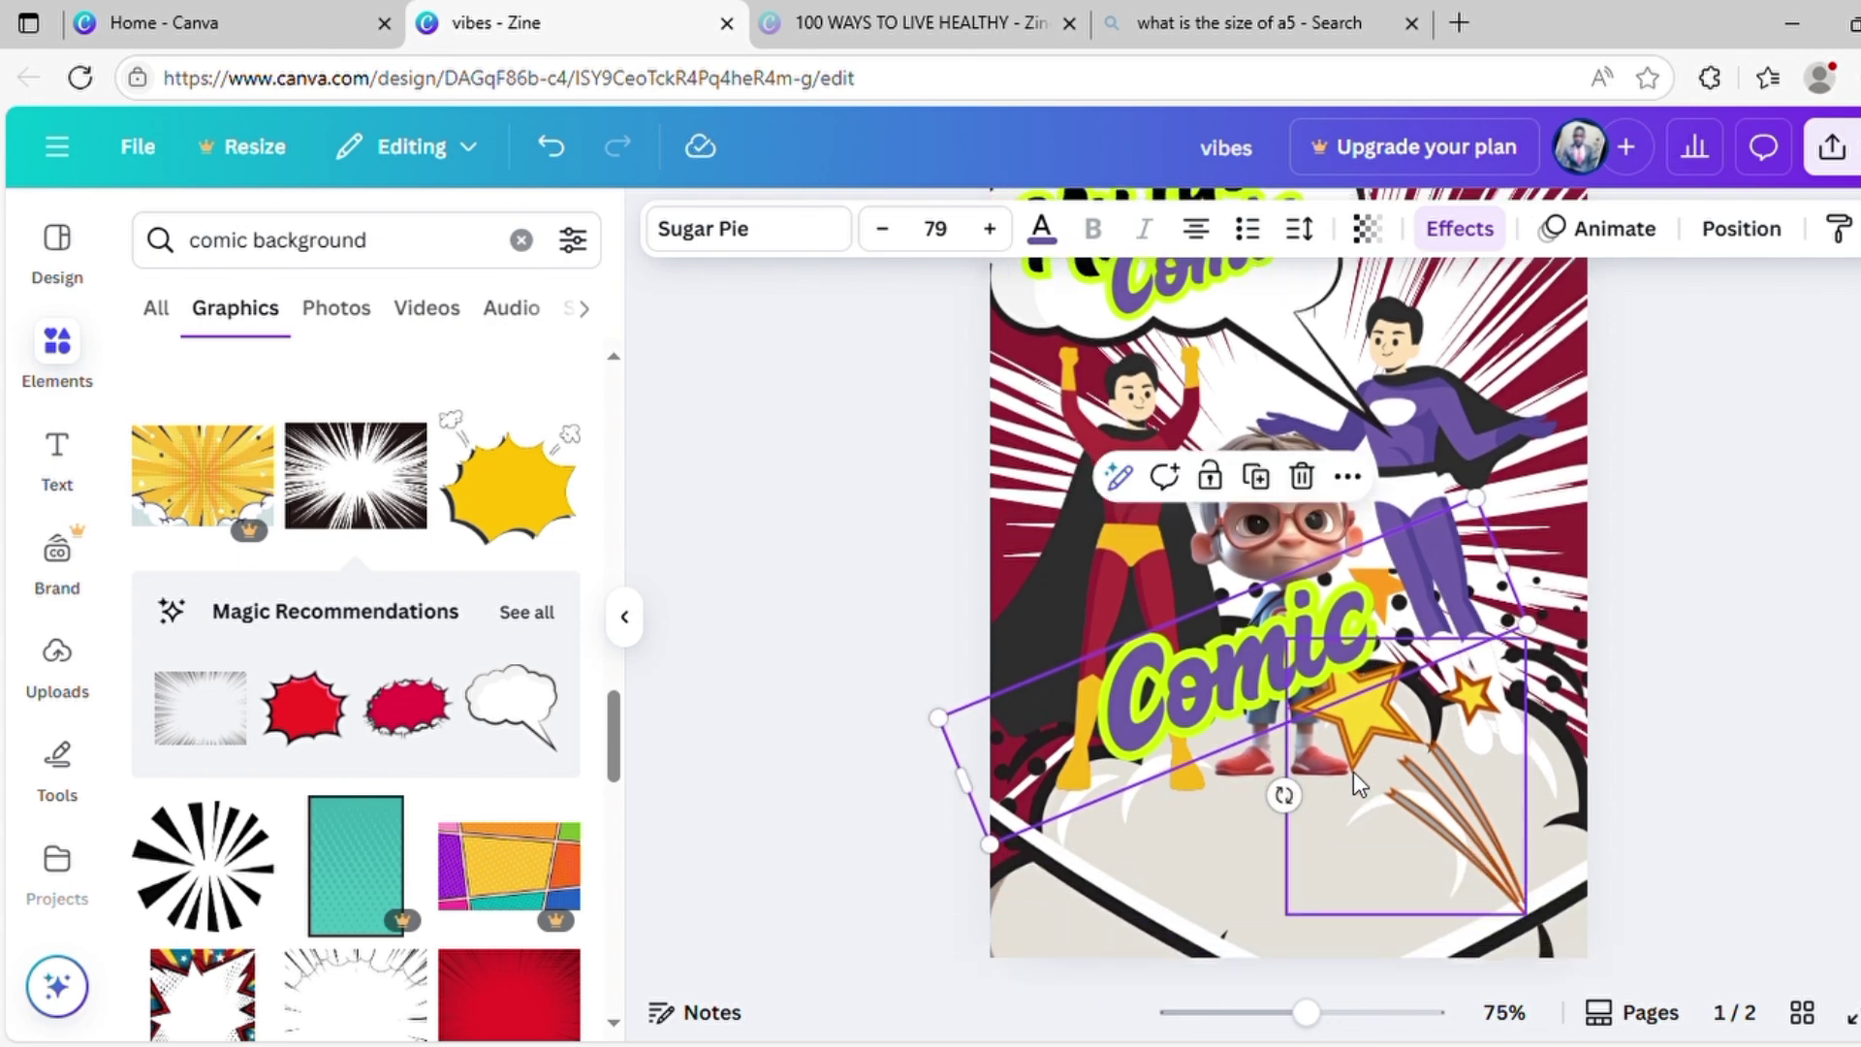
pyautogui.moveTo(1269, 715); pyautogui.dragTo(1278, 858)
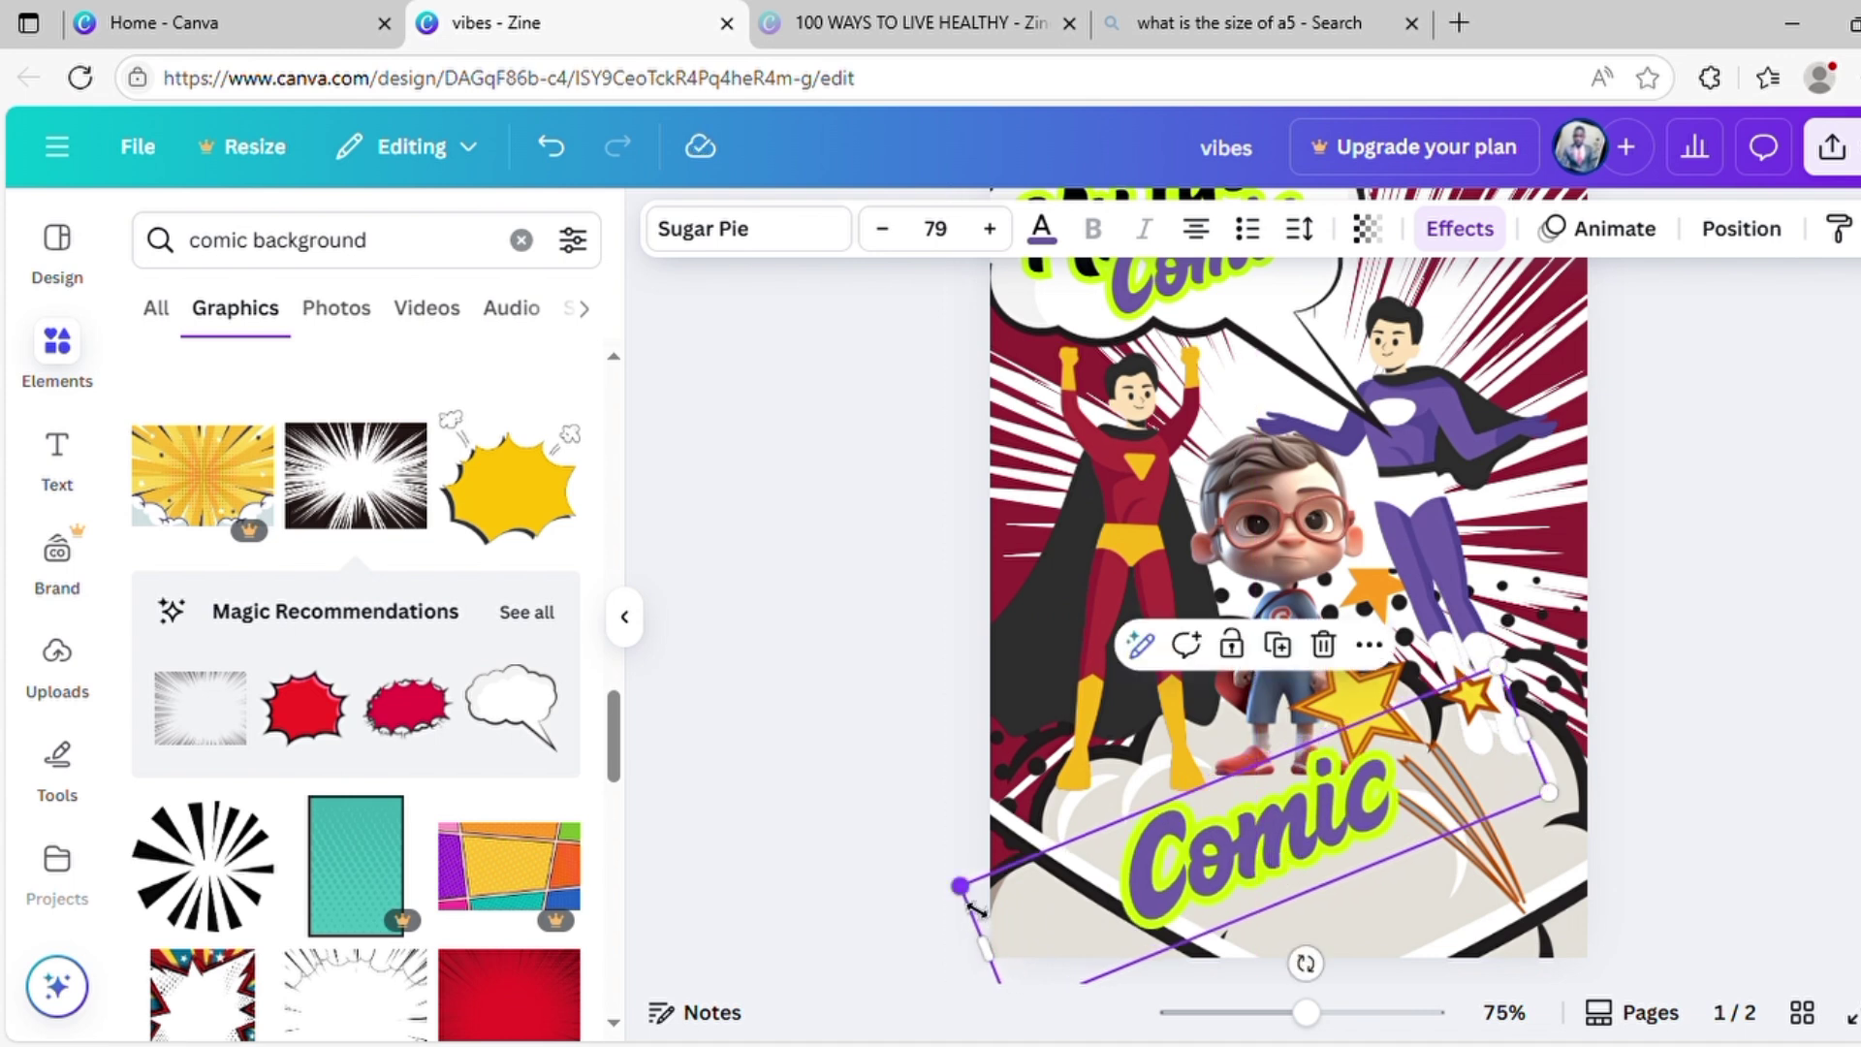
pyautogui.moveTo(972, 906); pyautogui.dragTo(1061, 892)
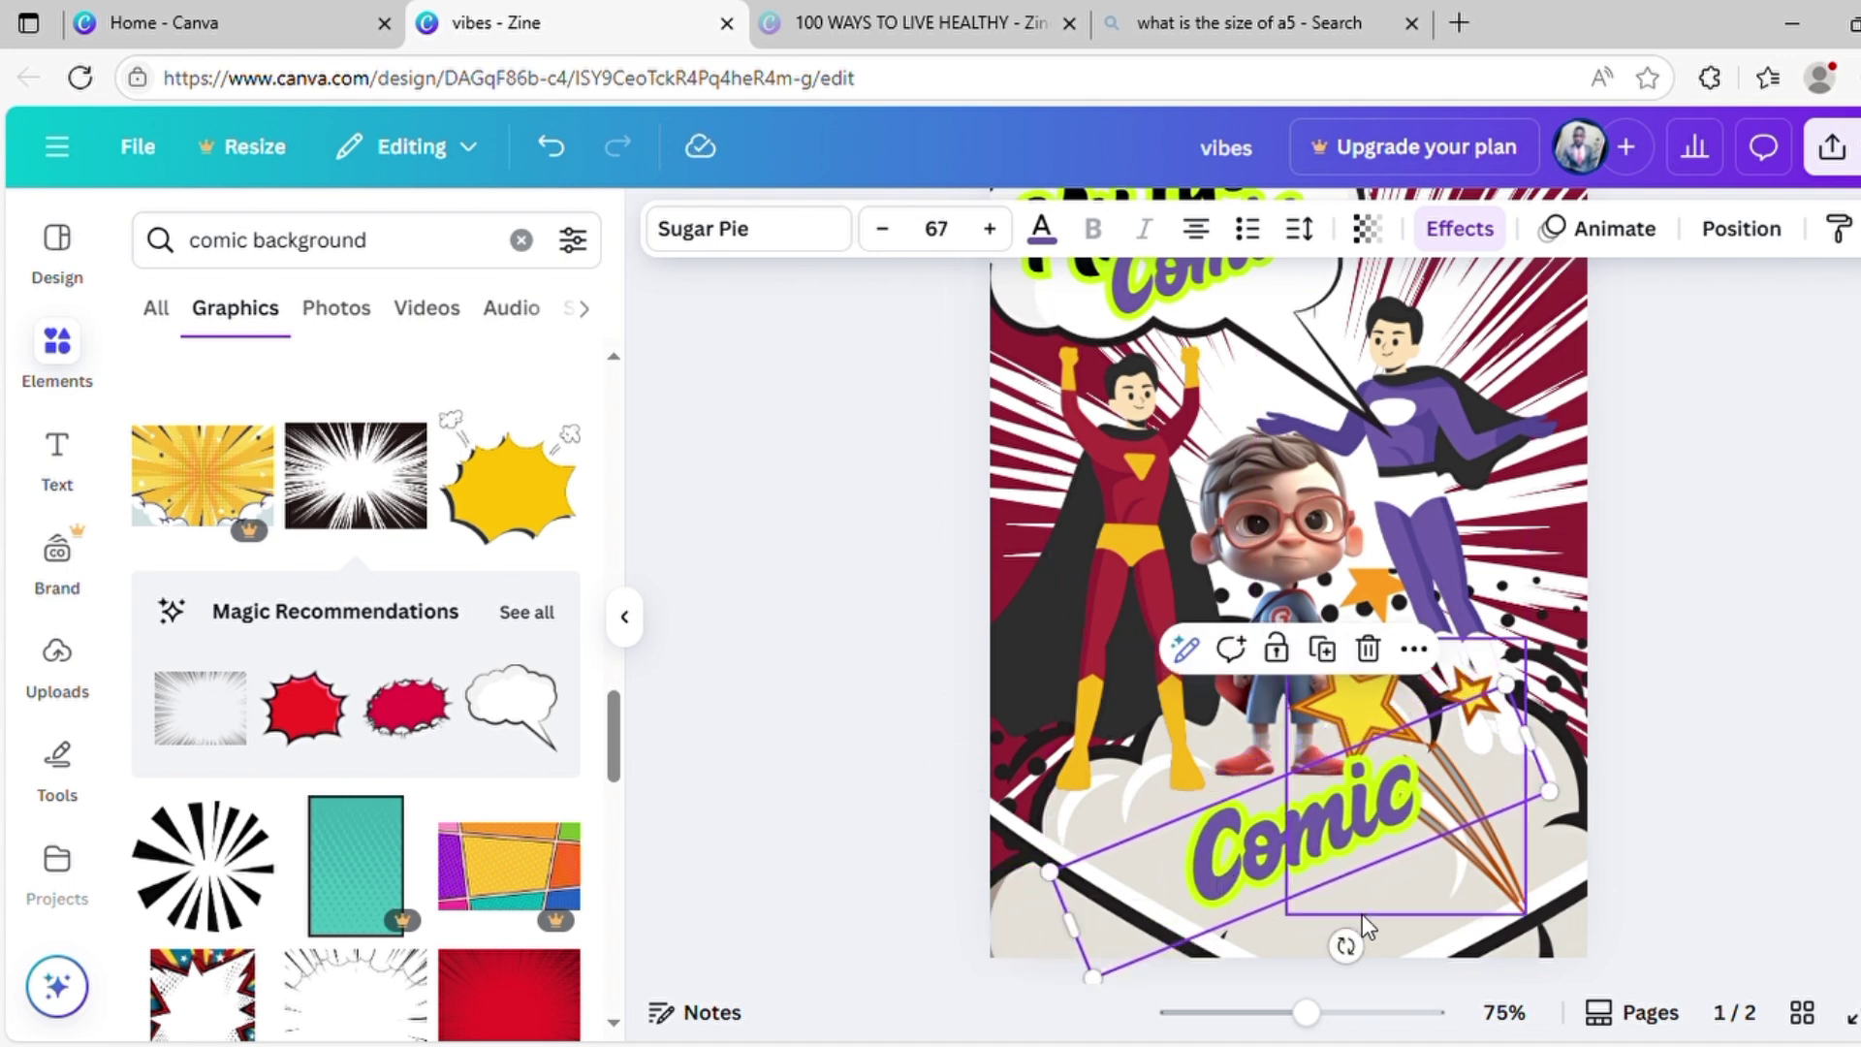
pyautogui.moveTo(1372, 950); pyautogui.dragTo(1337, 1008)
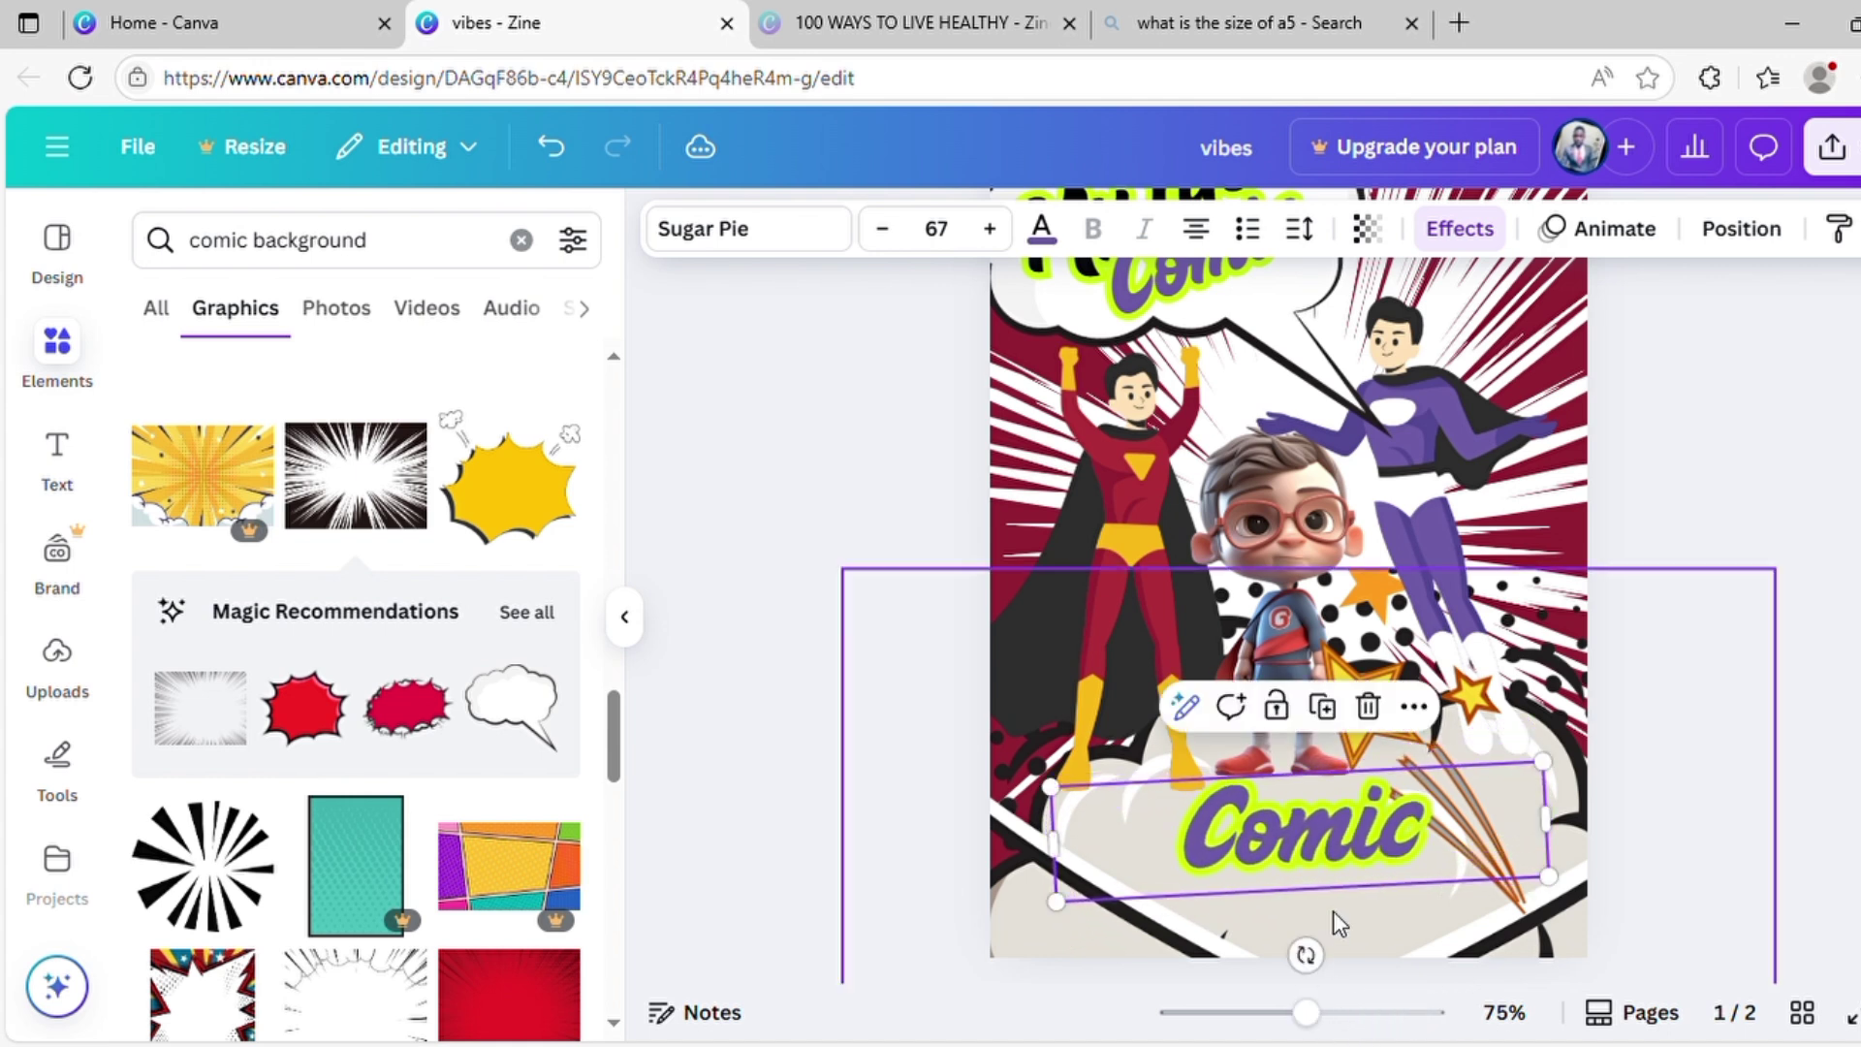
pyautogui.moveTo(1332, 845); pyautogui.dragTo(1231, 840)
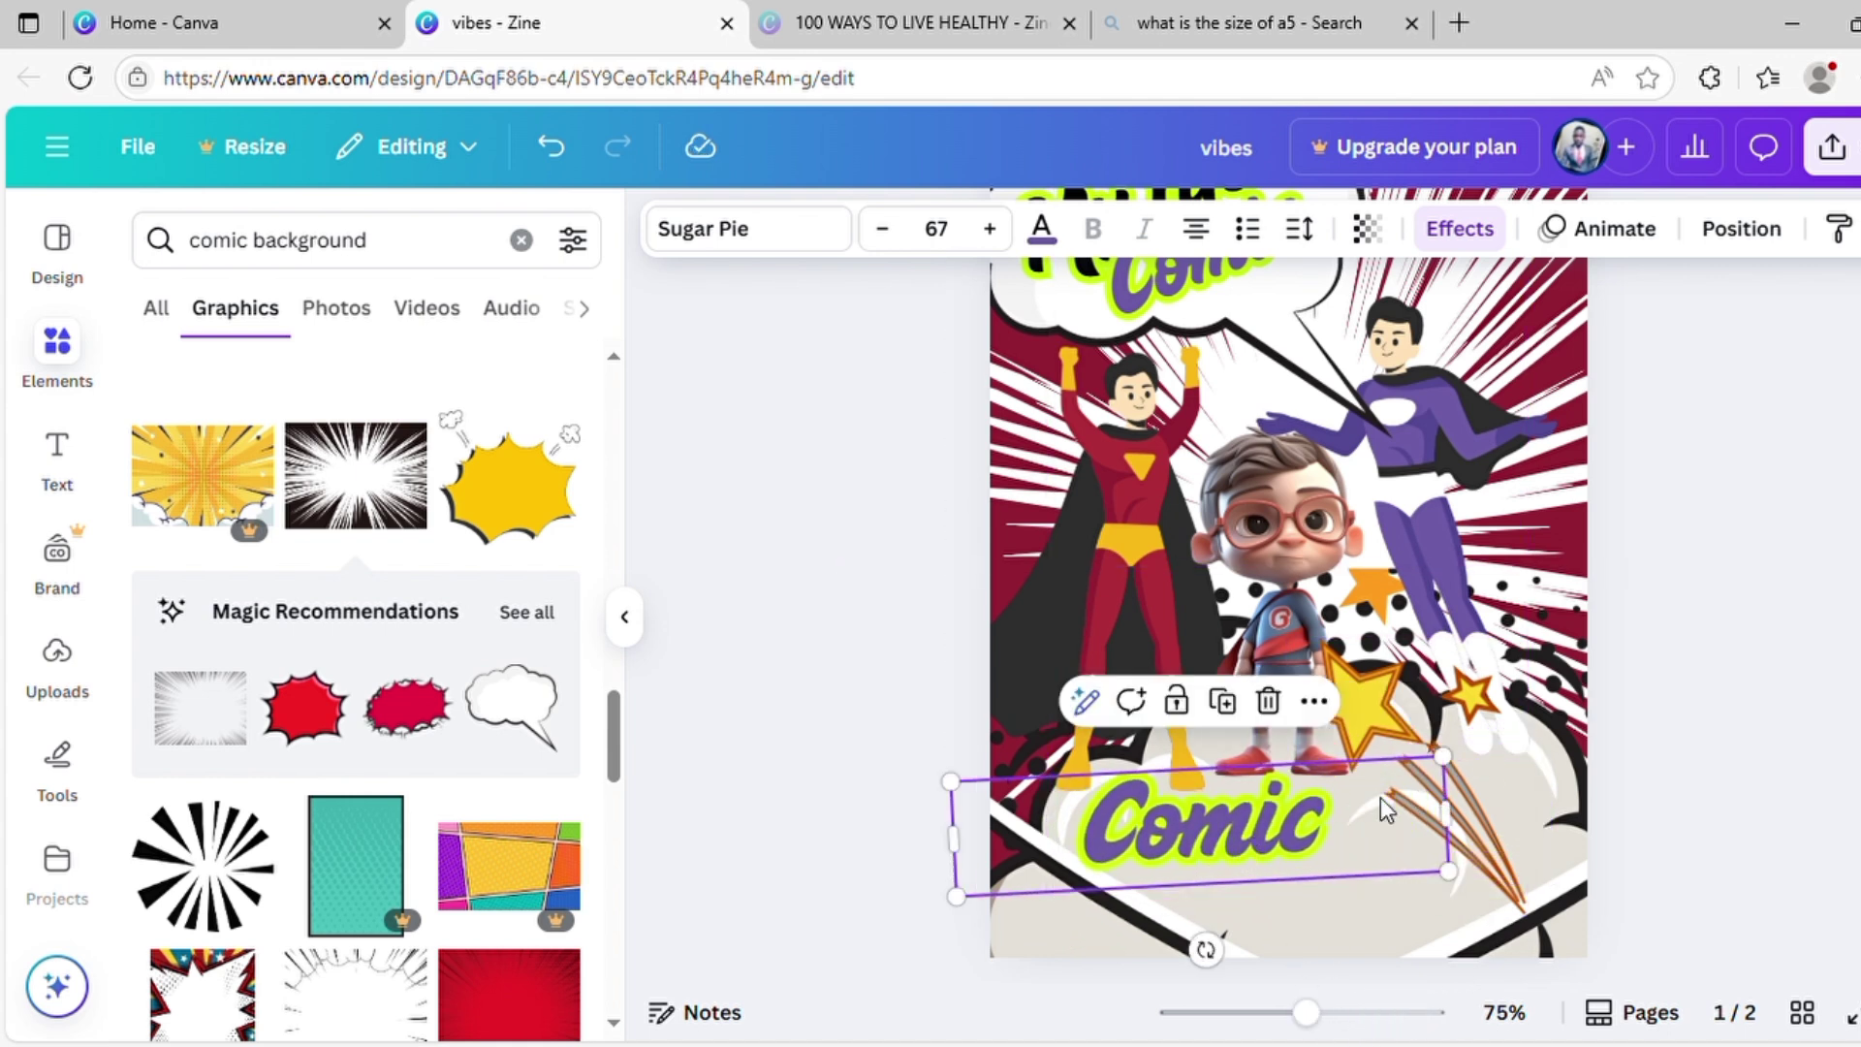
pyautogui.click(1729, 754)
# Add a blank page directly after page 1.
pyautogui.scroll(2, 1730, 754)
pyautogui.scroll(-4, 1730, 754)
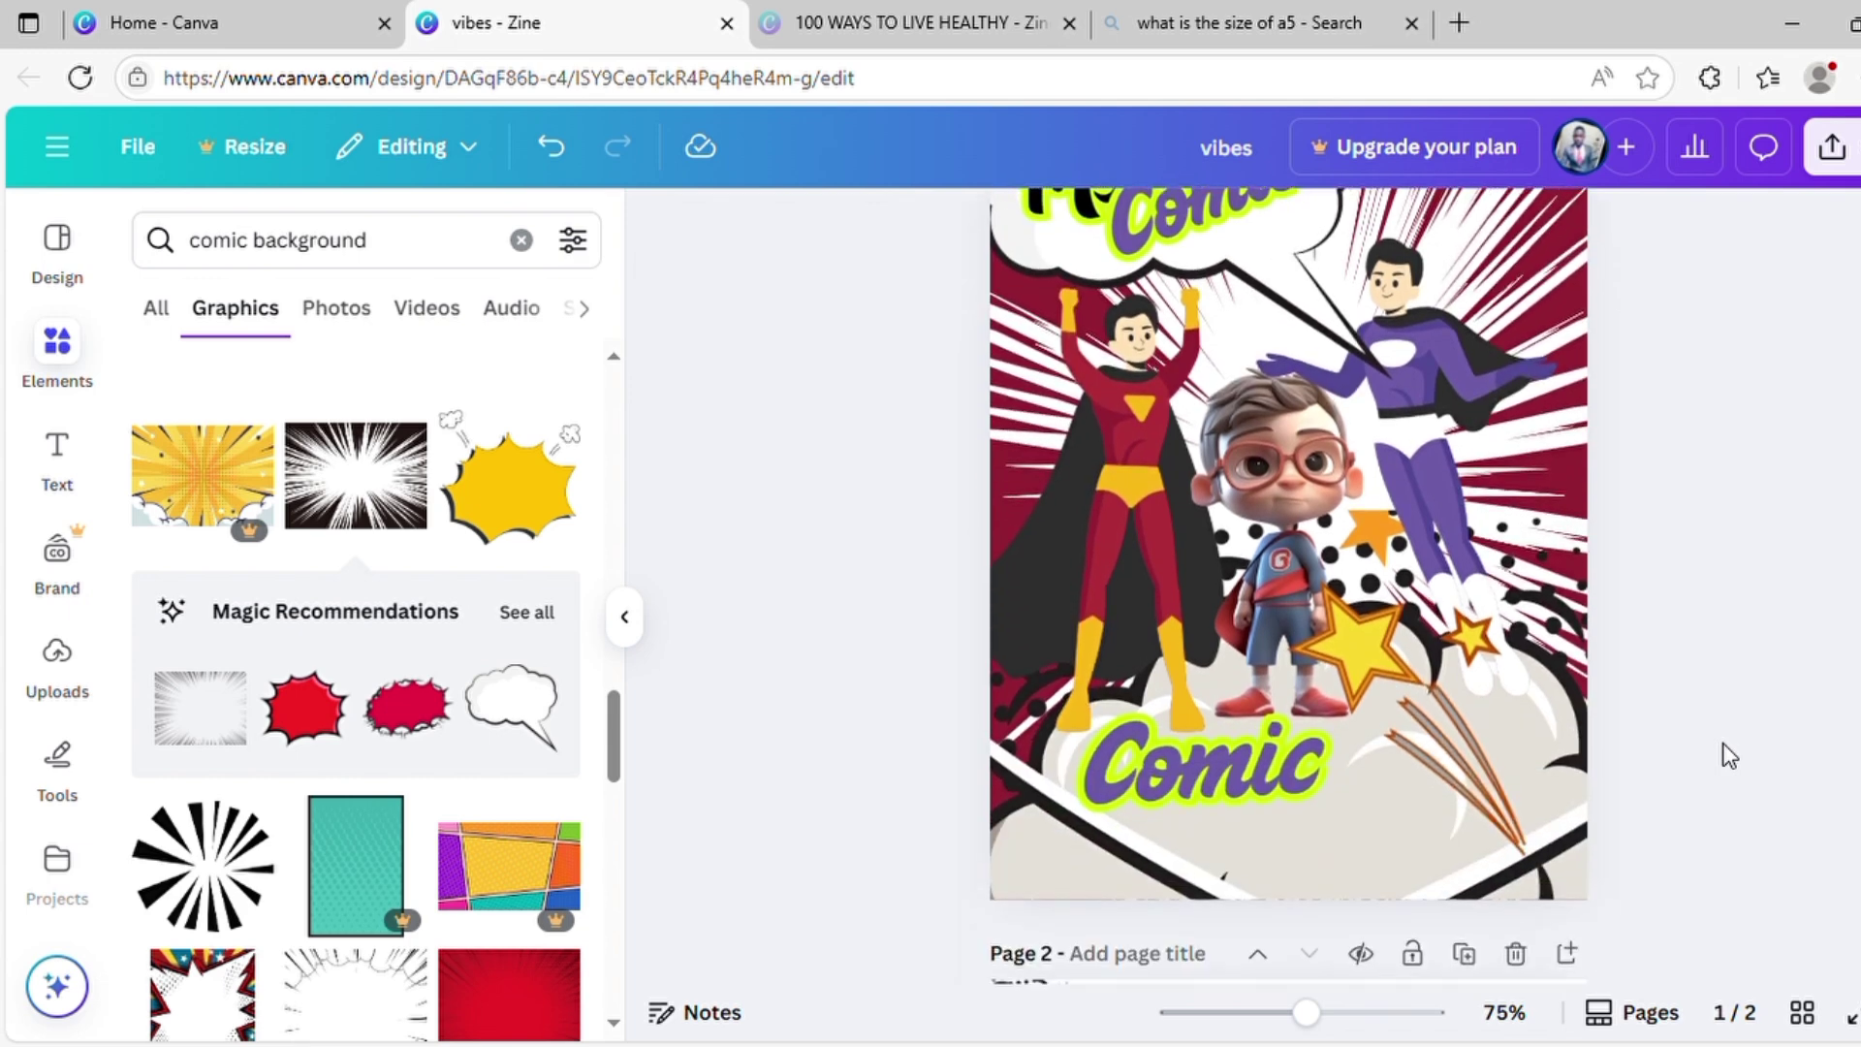
pyautogui.scroll(-2, 1730, 754)
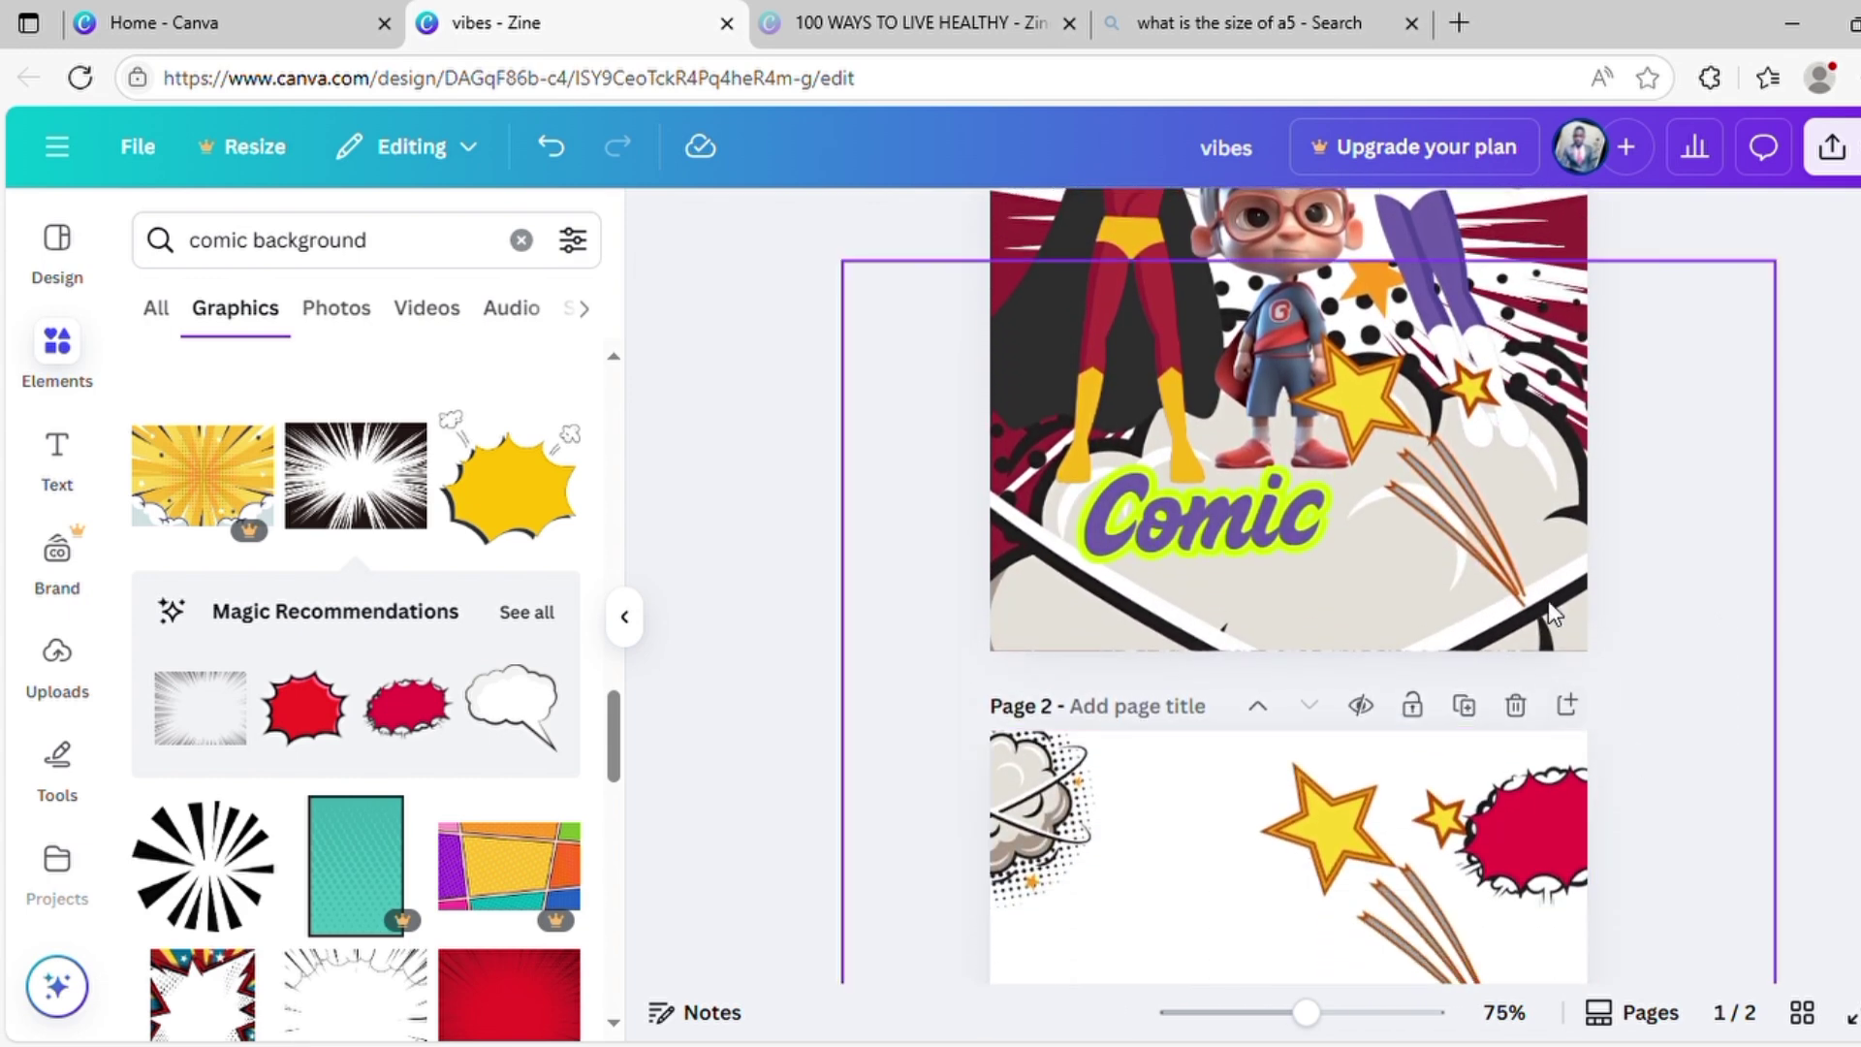
pyautogui.scroll(4, 1549, 601)
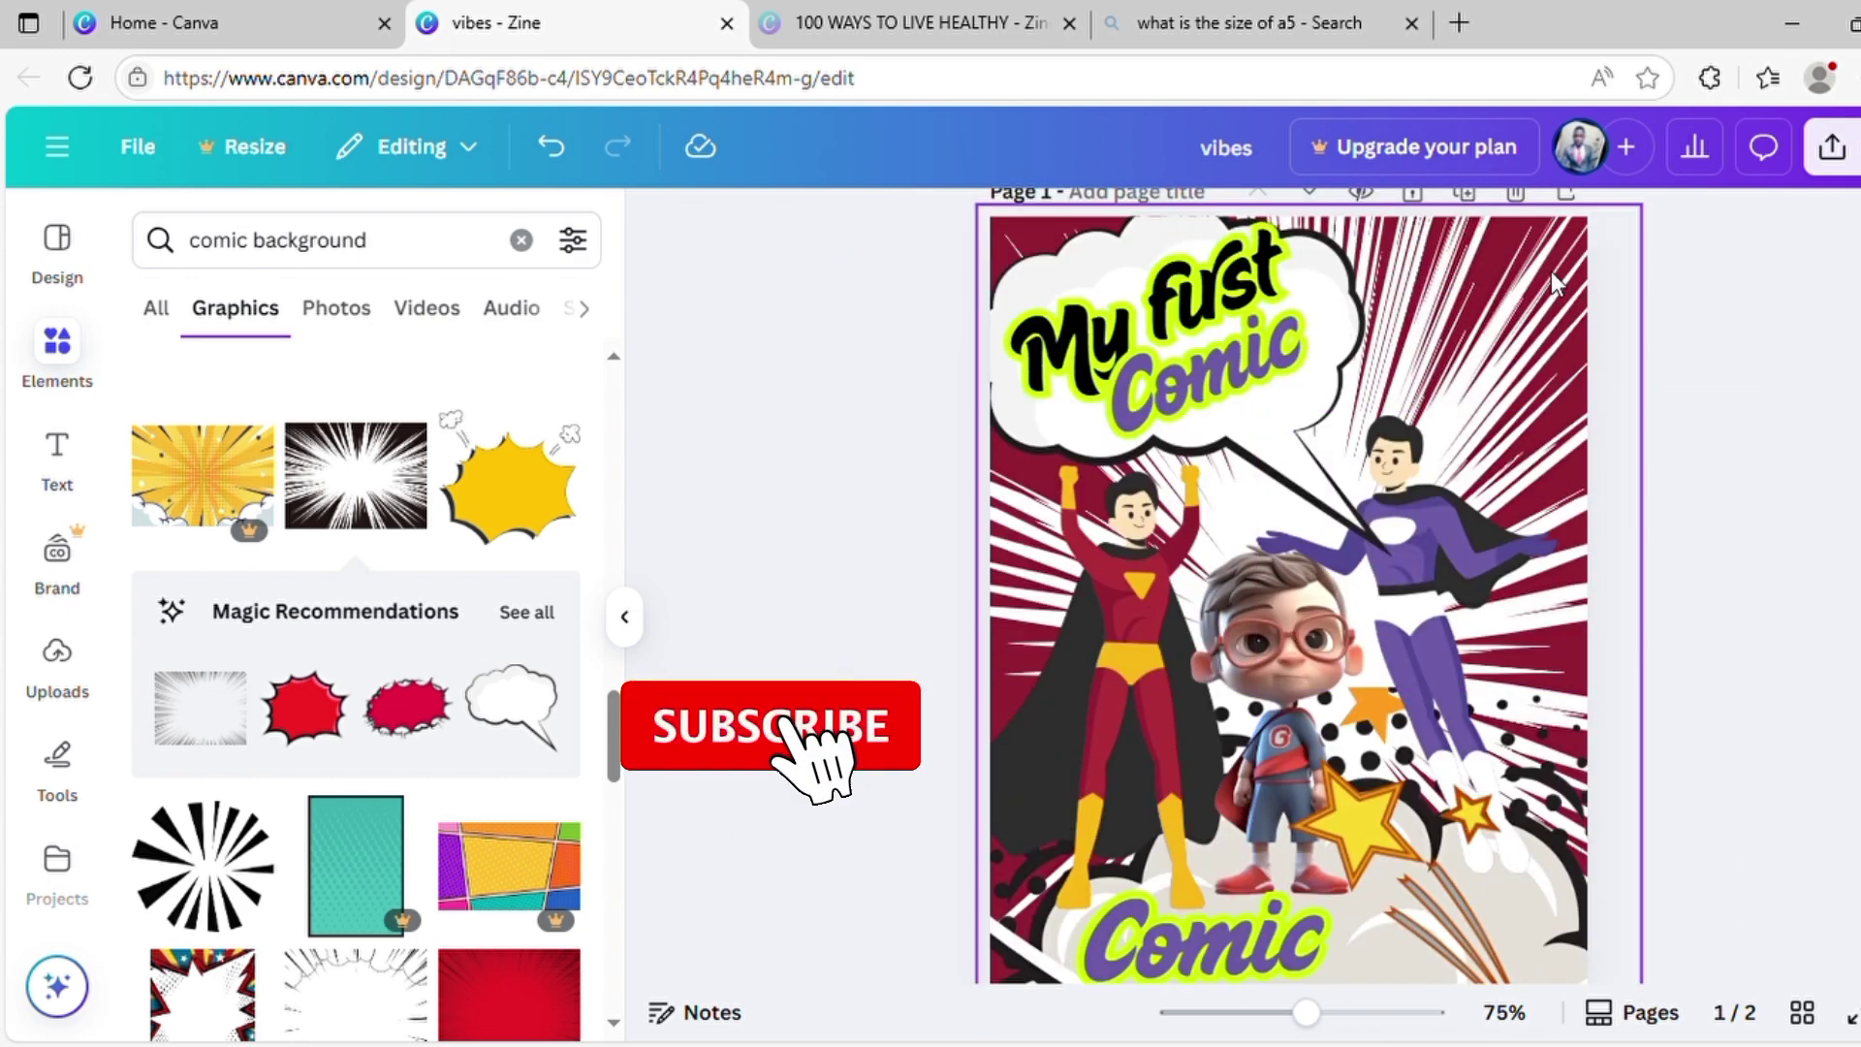
pyautogui.click(1566, 195)
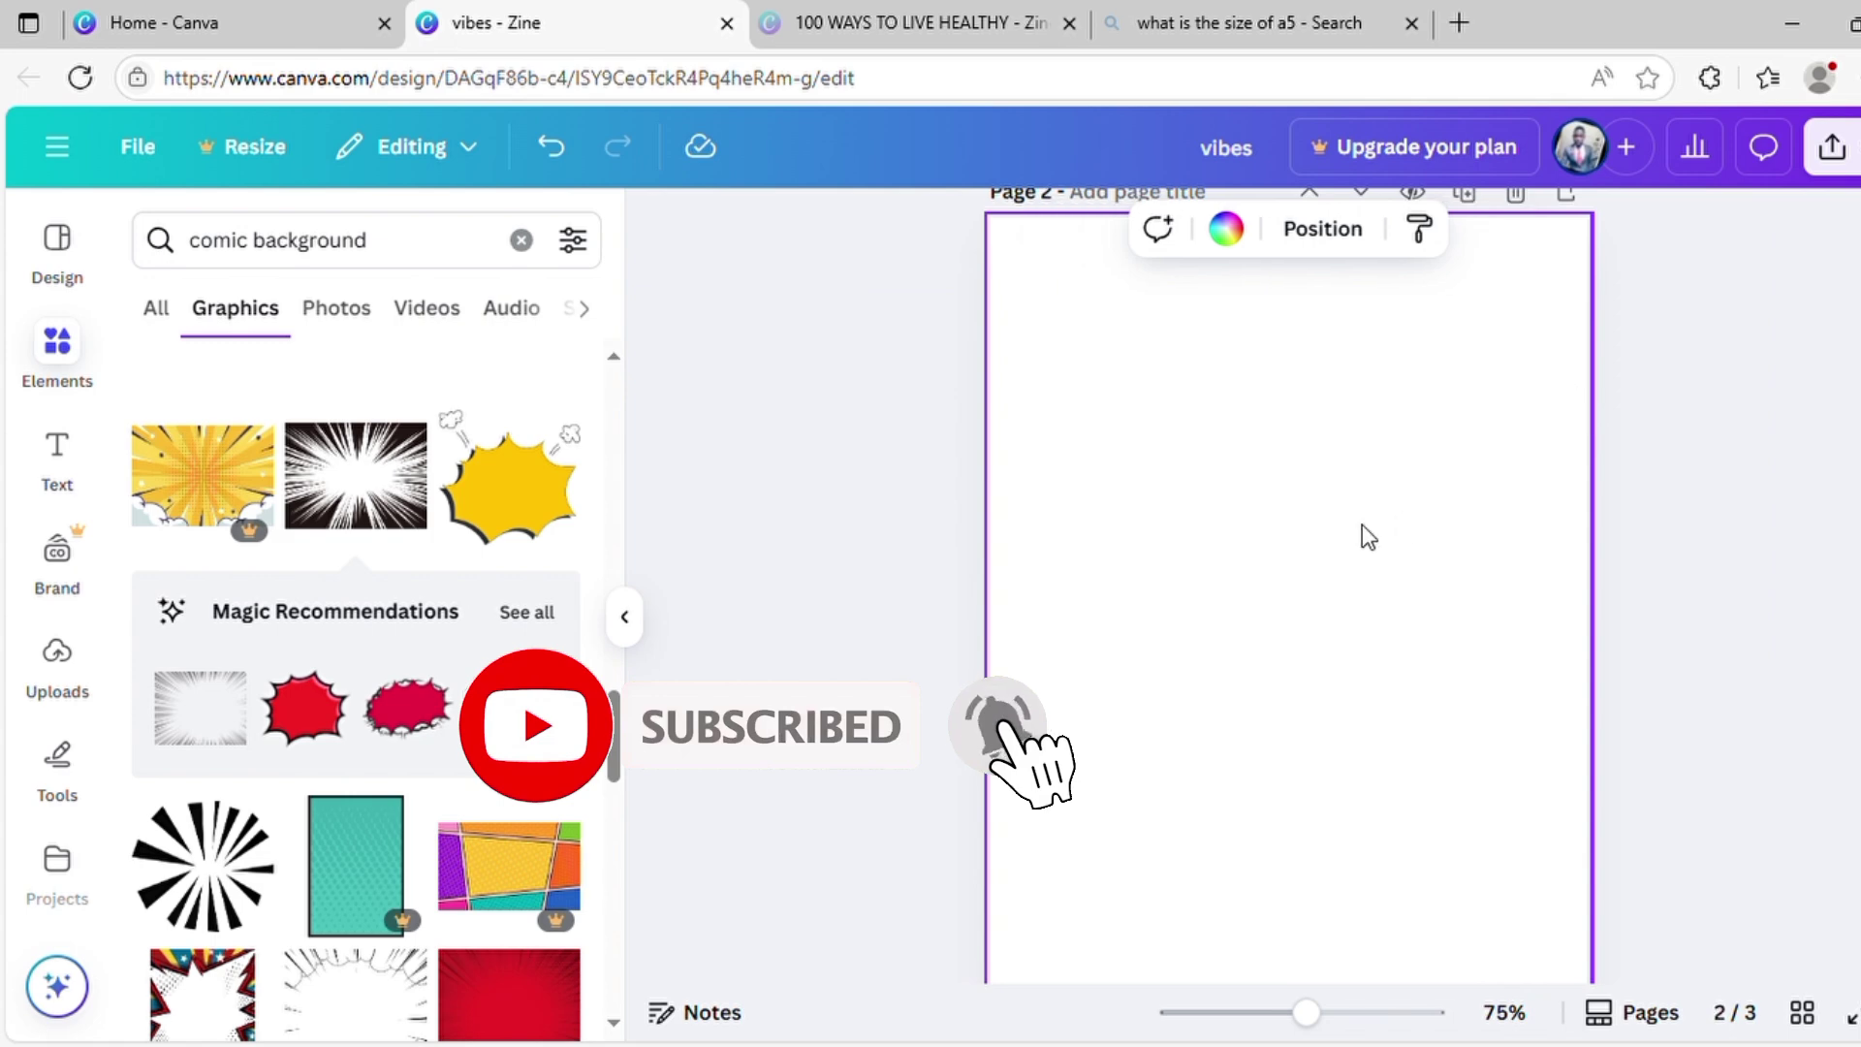
# Insert the blue and green room graphic on the blank page 2 and enlarge it to the page width.
pyautogui.scroll(-8, 420, 885)
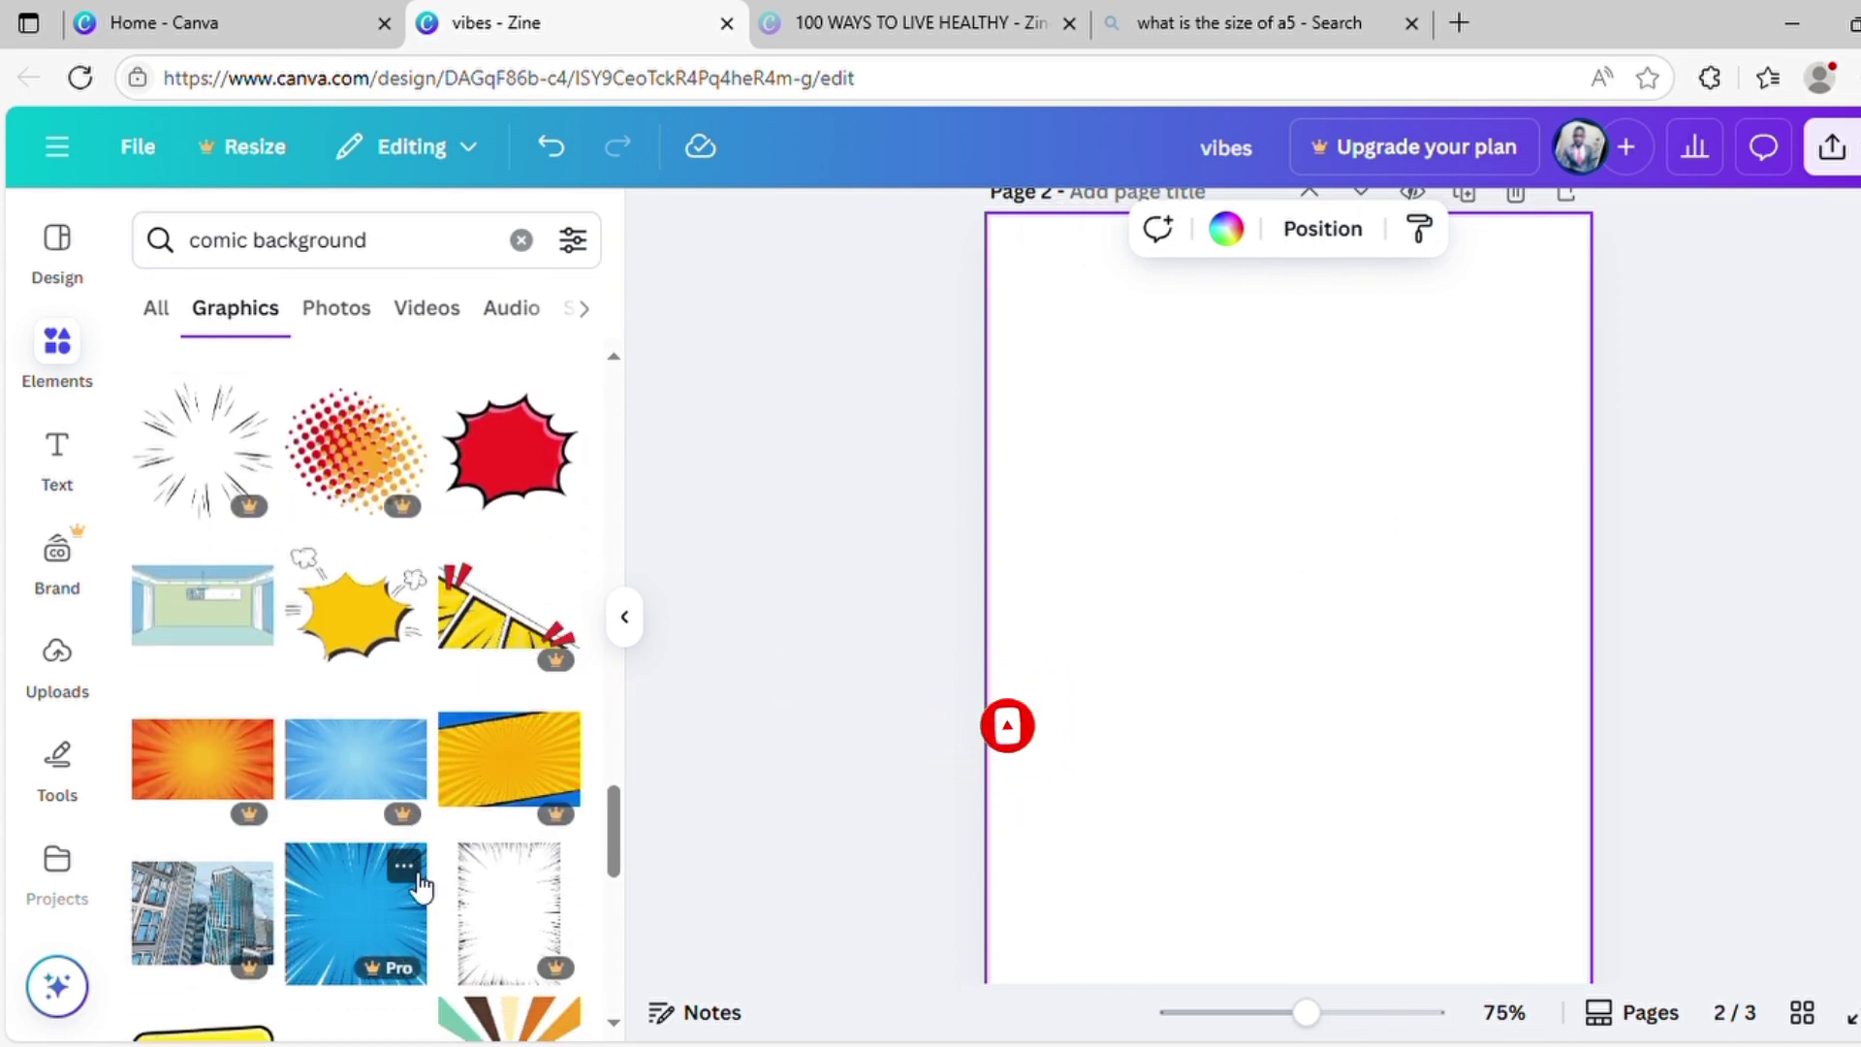
pyautogui.click(242, 636)
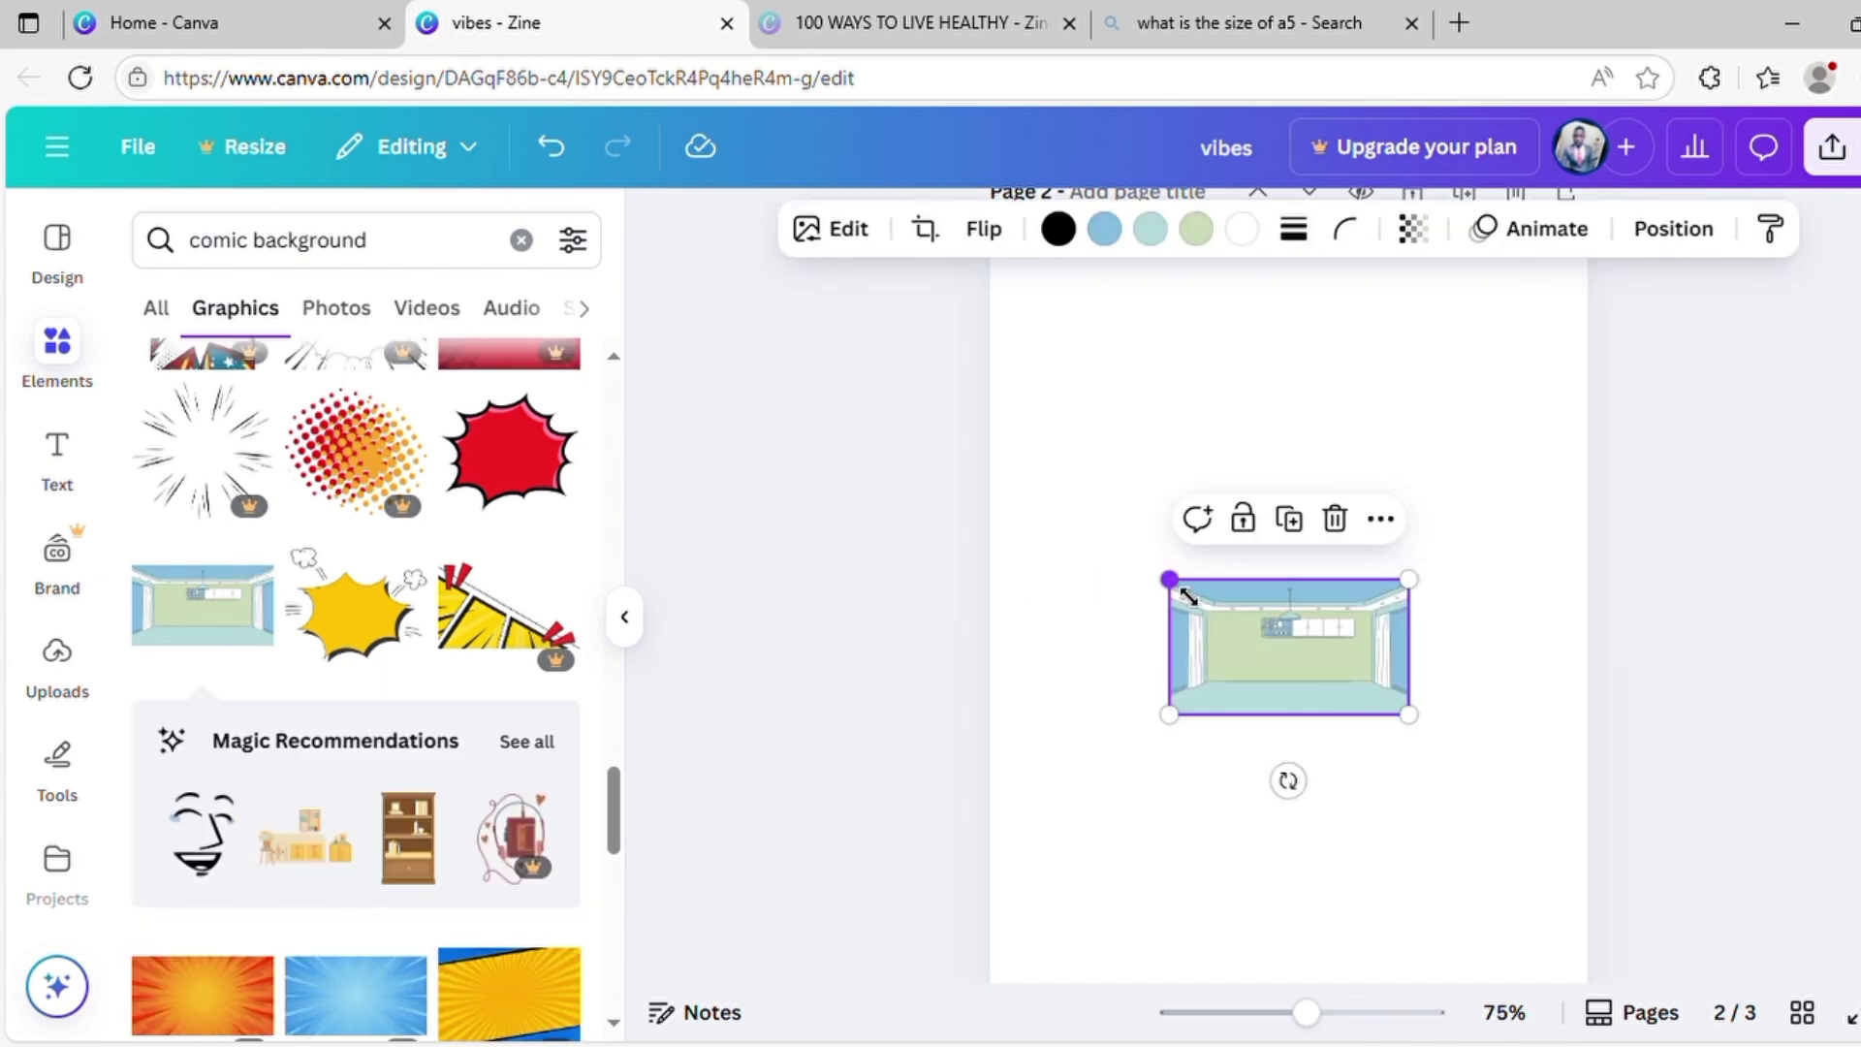
pyautogui.moveTo(1188, 597); pyautogui.dragTo(1034, 395)
pyautogui.moveTo(1424, 490); pyautogui.dragTo(1418, 387)
pyautogui.scroll(2, 1418, 543)
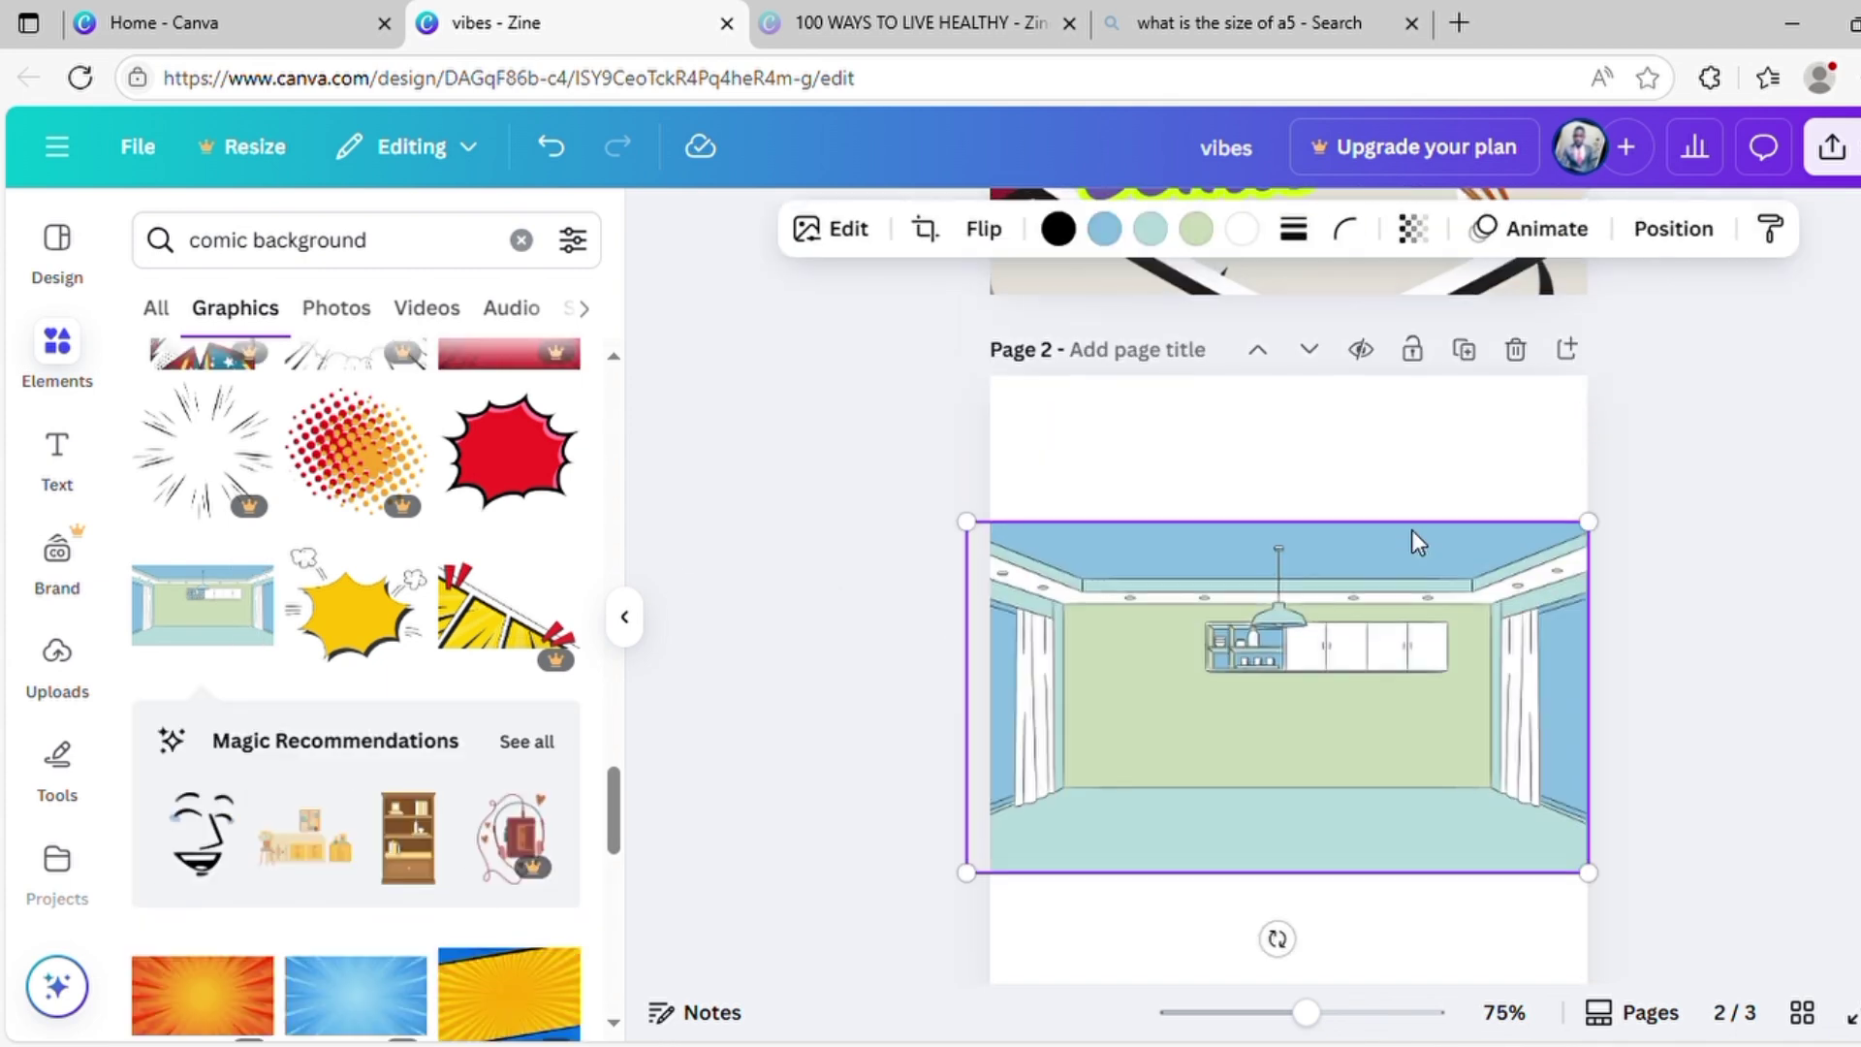
pyautogui.rightClick(1403, 543)
pyautogui.click(951, 536)
# Enlarge and reposition the room graphic until it covers all of page 2, with the curtained window along the right edge.
pyautogui.moveTo(965, 523); pyautogui.dragTo(601, 316)
pyautogui.scroll(1, 1266, 678)
pyautogui.scroll(-2, 1267, 678)
pyautogui.moveTo(1267, 677); pyautogui.dragTo(1276, 745)
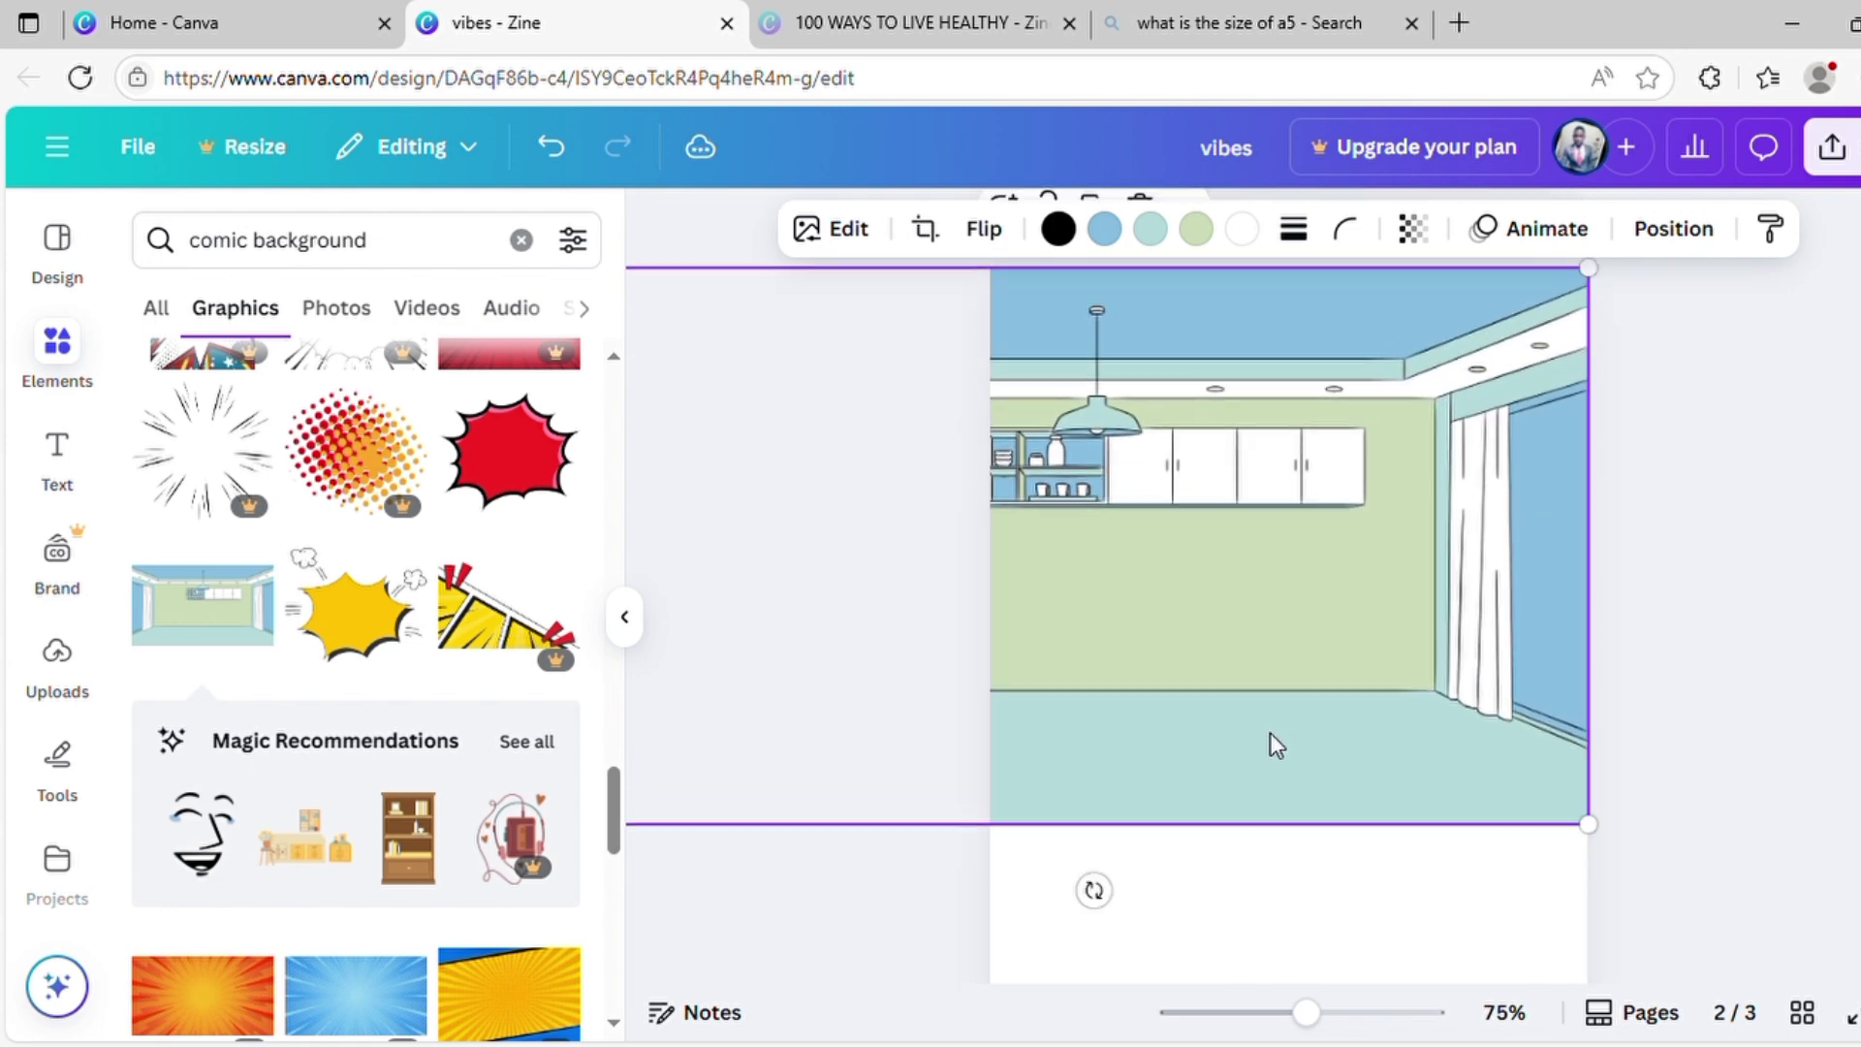
pyautogui.scroll(-2, 1276, 745)
pyautogui.moveTo(1591, 698); pyautogui.dragTo(1336, 820)
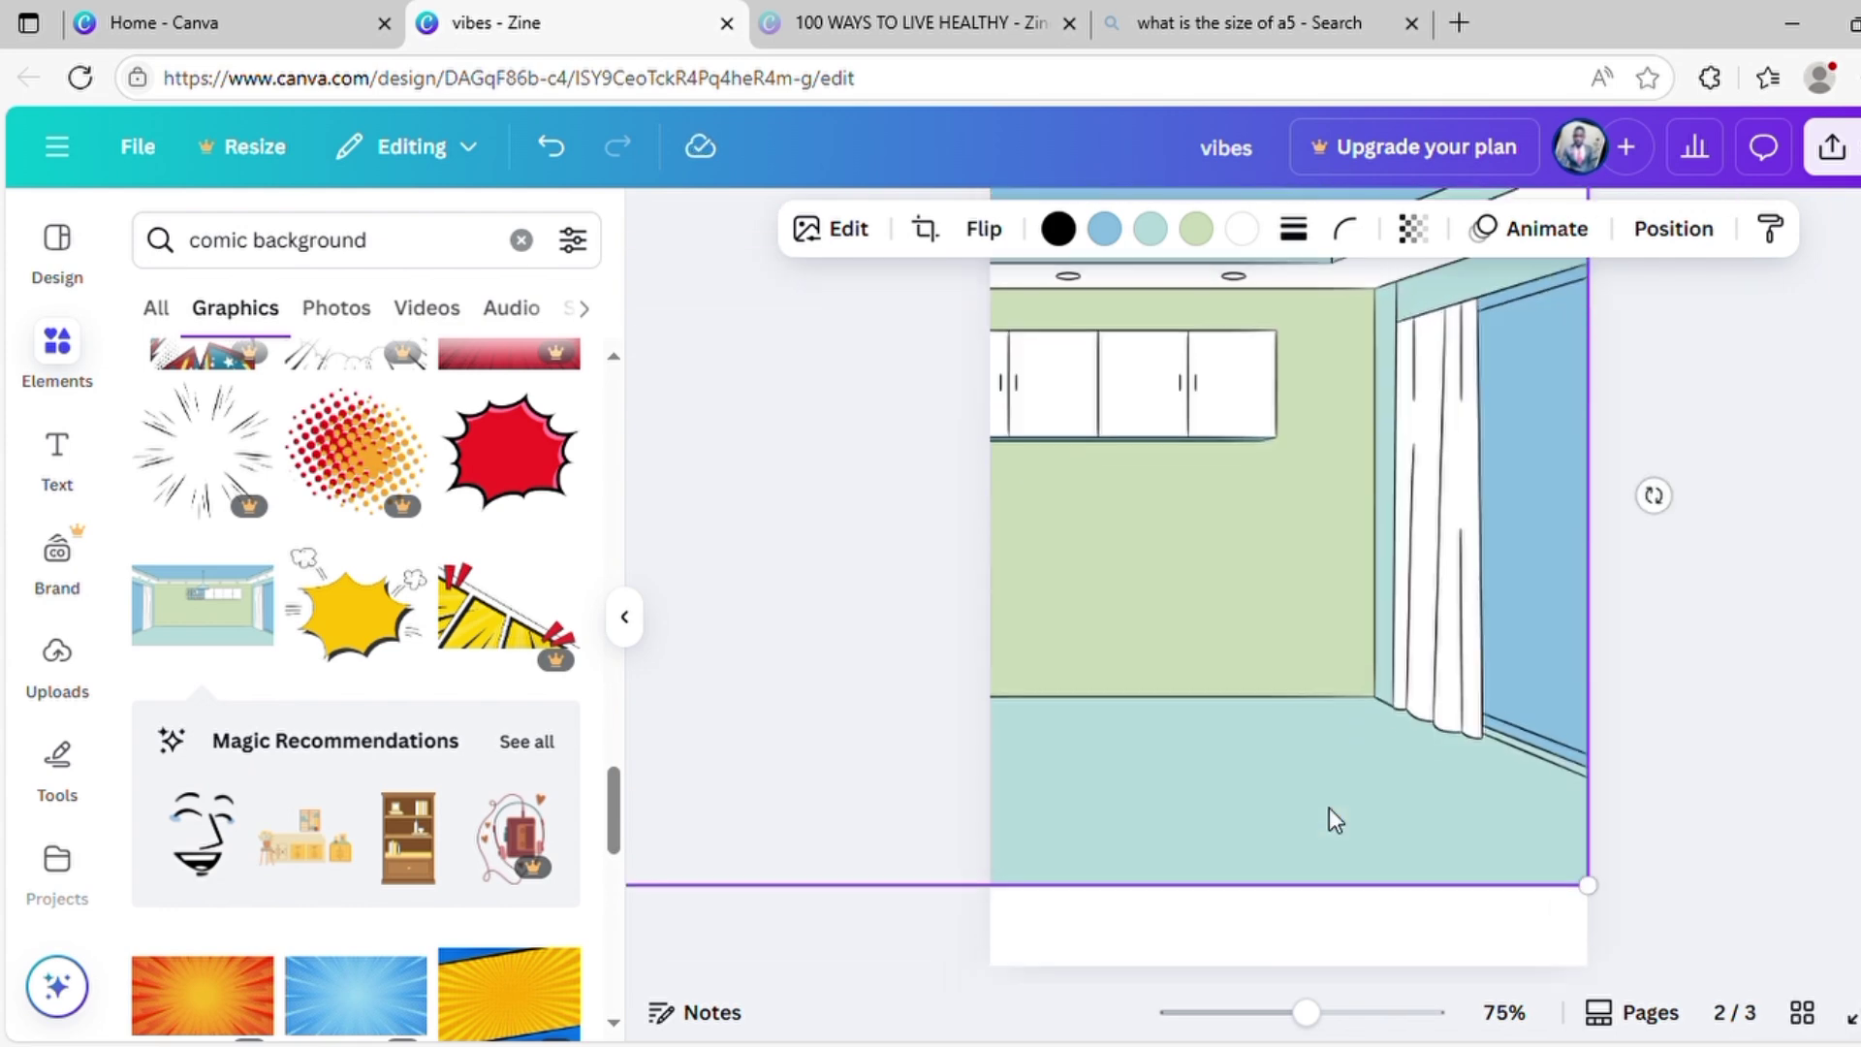
pyautogui.scroll(2, 1362, 781)
pyautogui.scroll(-2, 1197, 824)
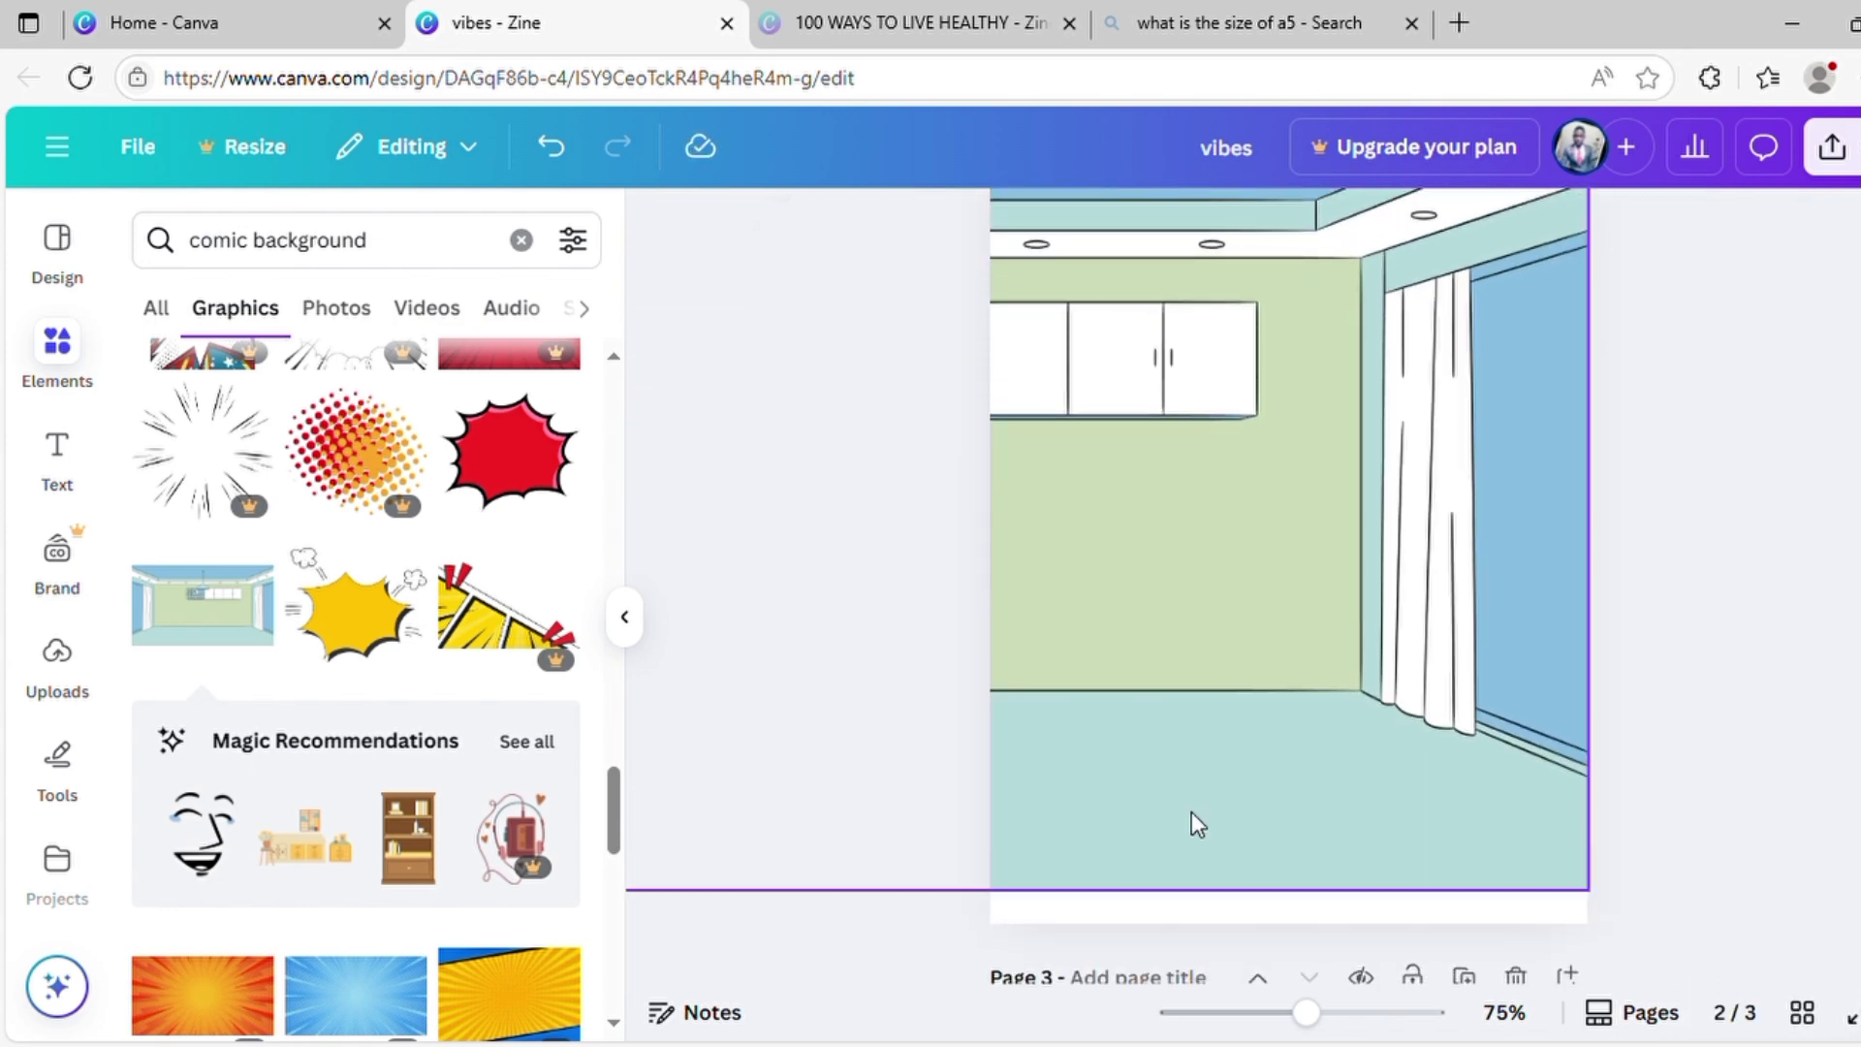
pyautogui.moveTo(1588, 889); pyautogui.dragTo(1630, 921)
pyautogui.scroll(2, 1486, 839)
pyautogui.scroll(-3, 1486, 839)
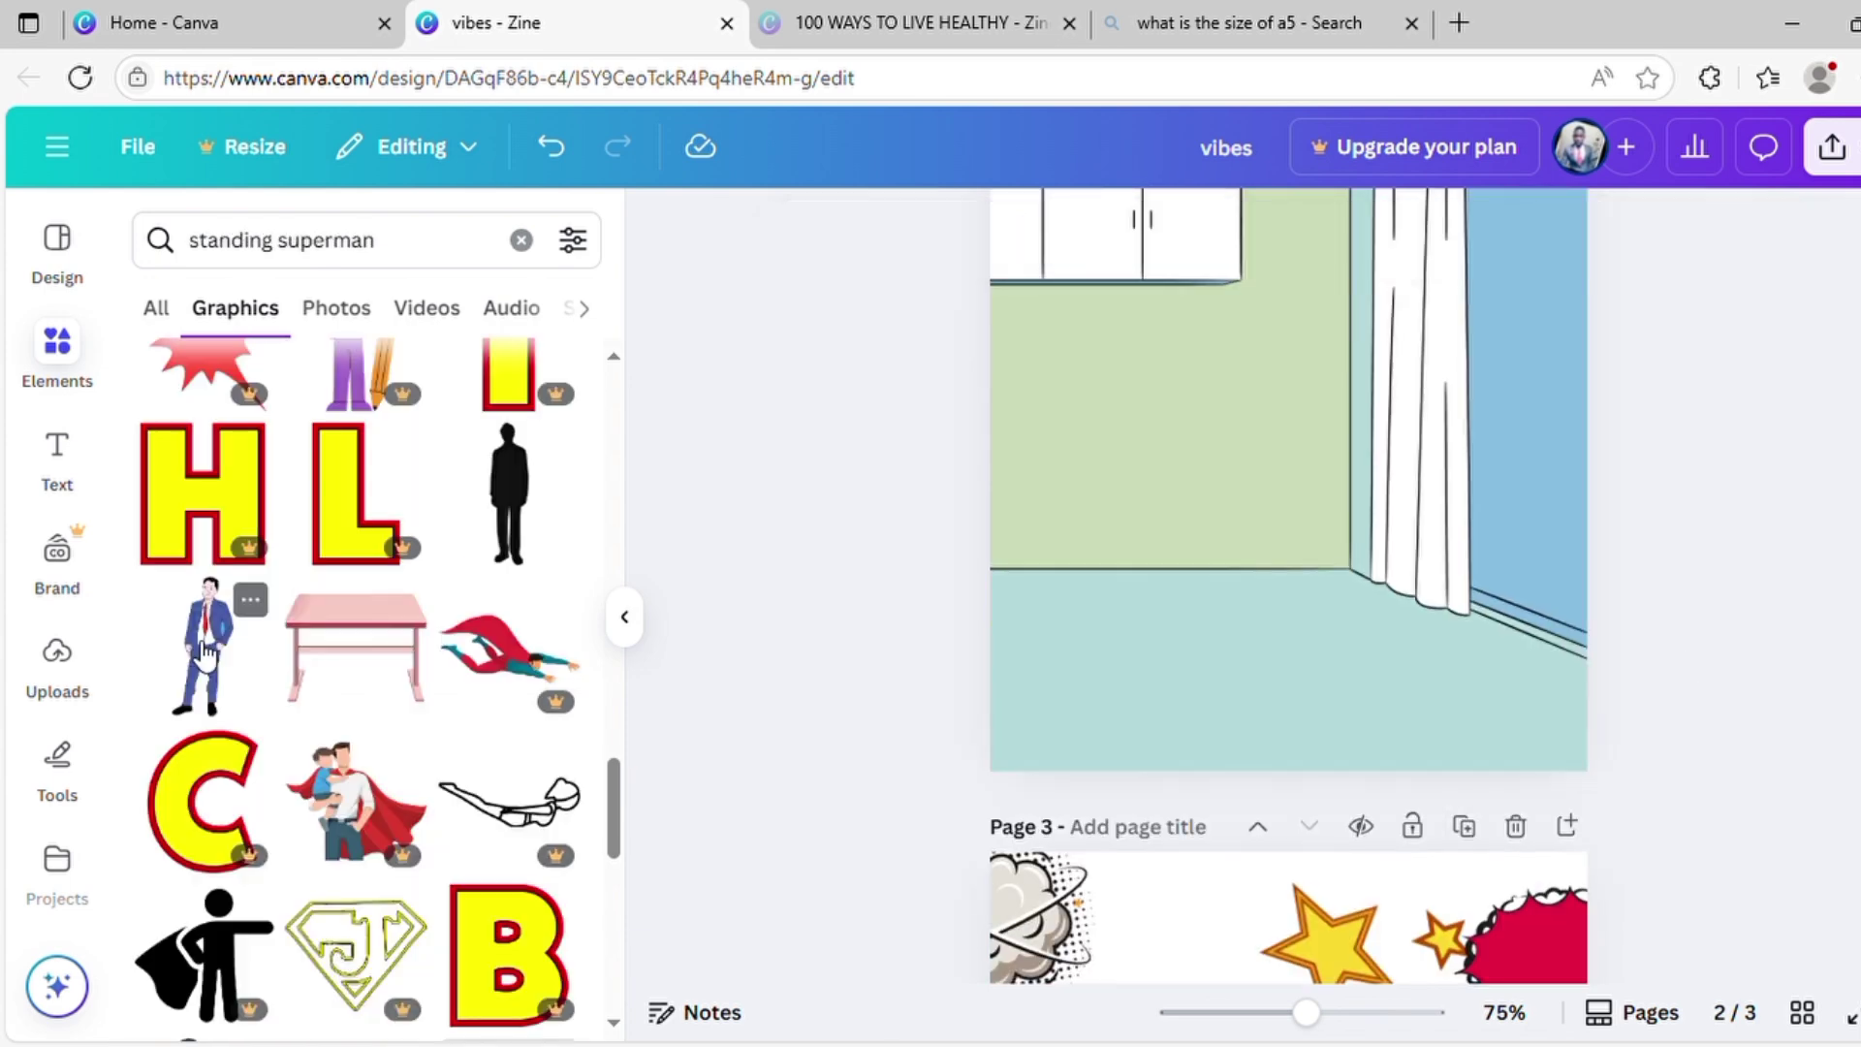
# Add a standing man in a blue suit, a man in a red jacket, and a group of three office workers to page 2.
pyautogui.click(206, 650)
pyautogui.scroll(-10, 257, 715)
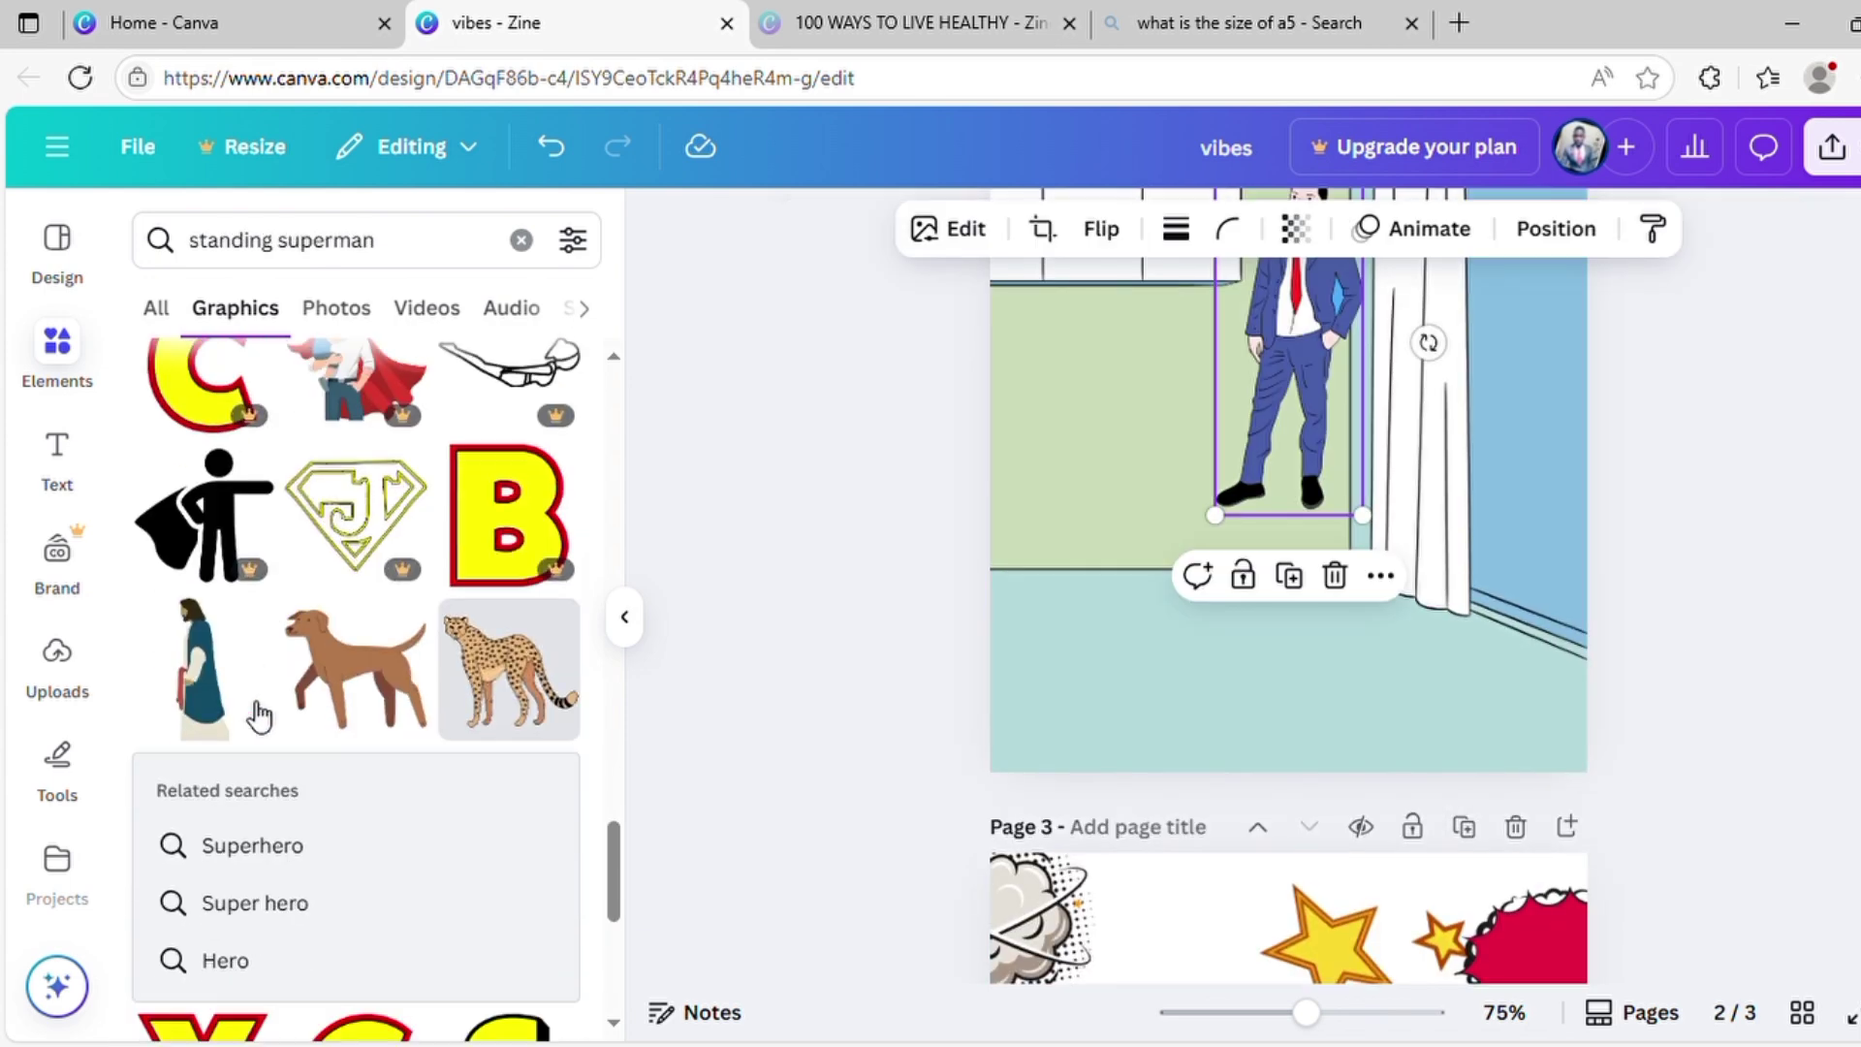
pyautogui.scroll(-2, 249, 710)
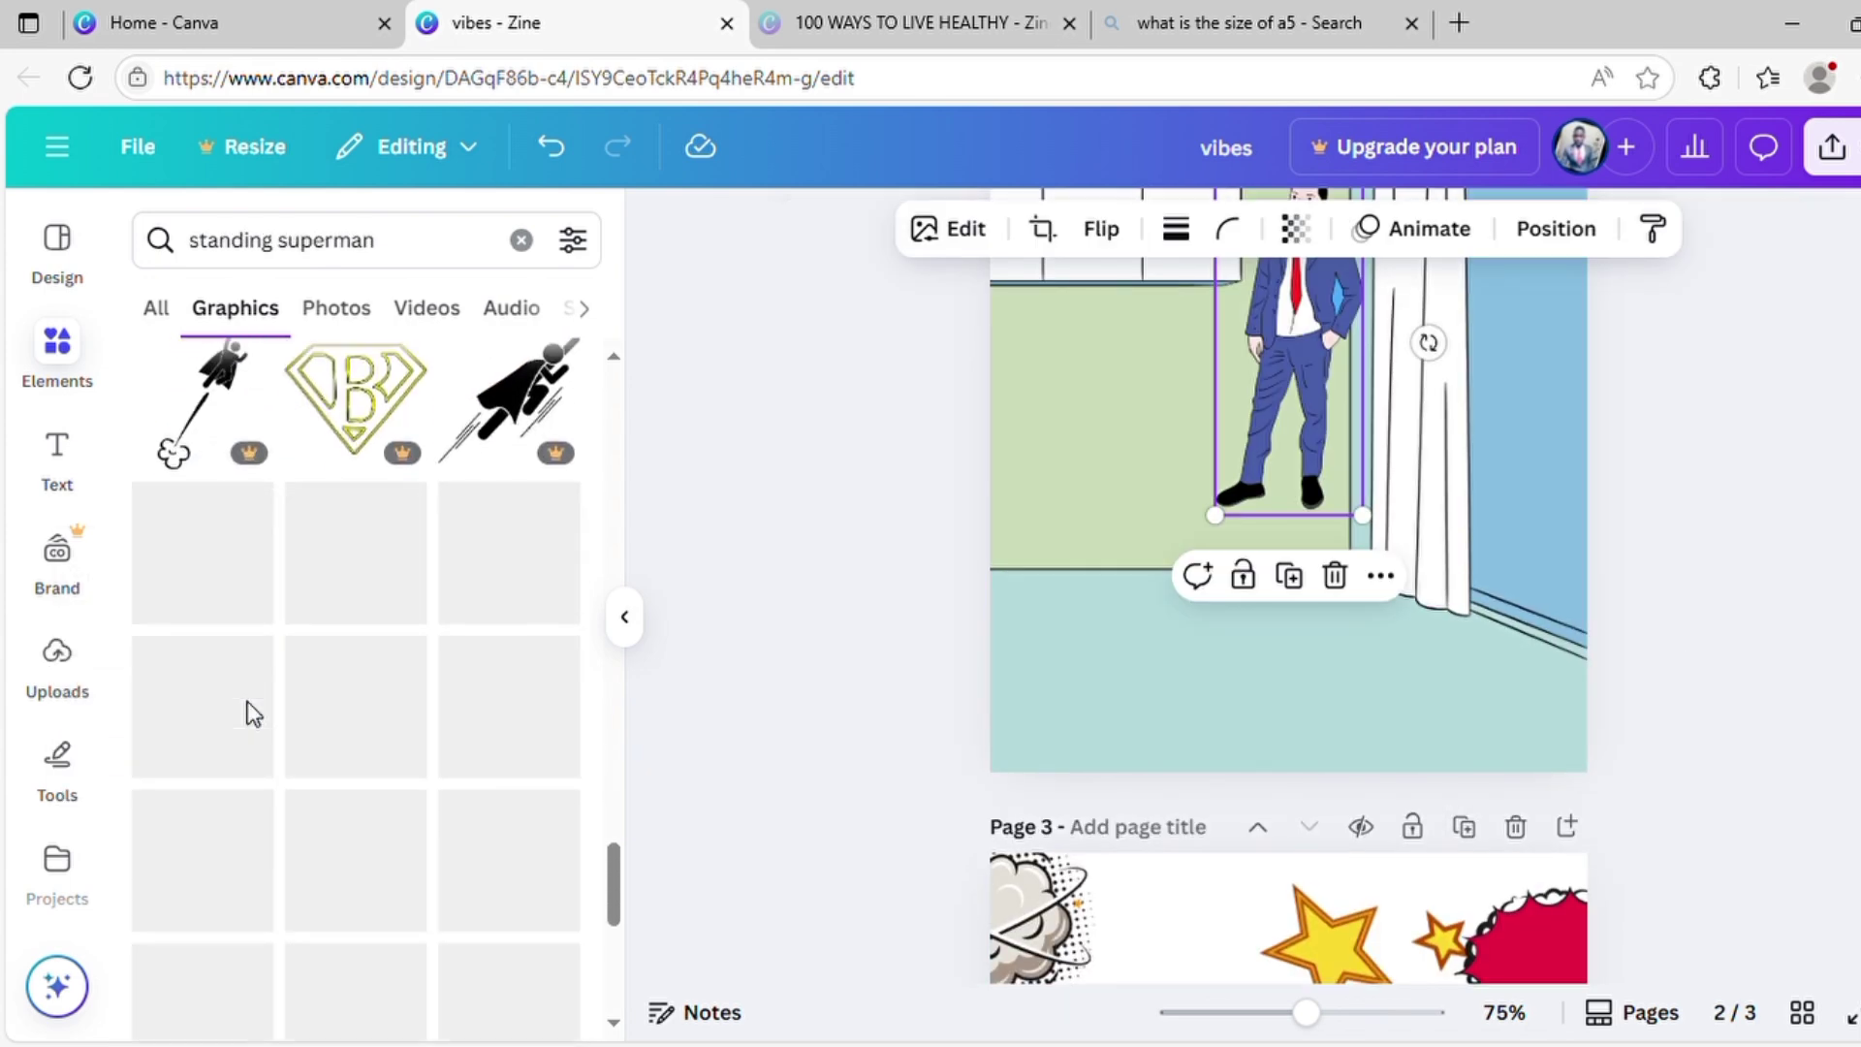
pyautogui.click(417, 785)
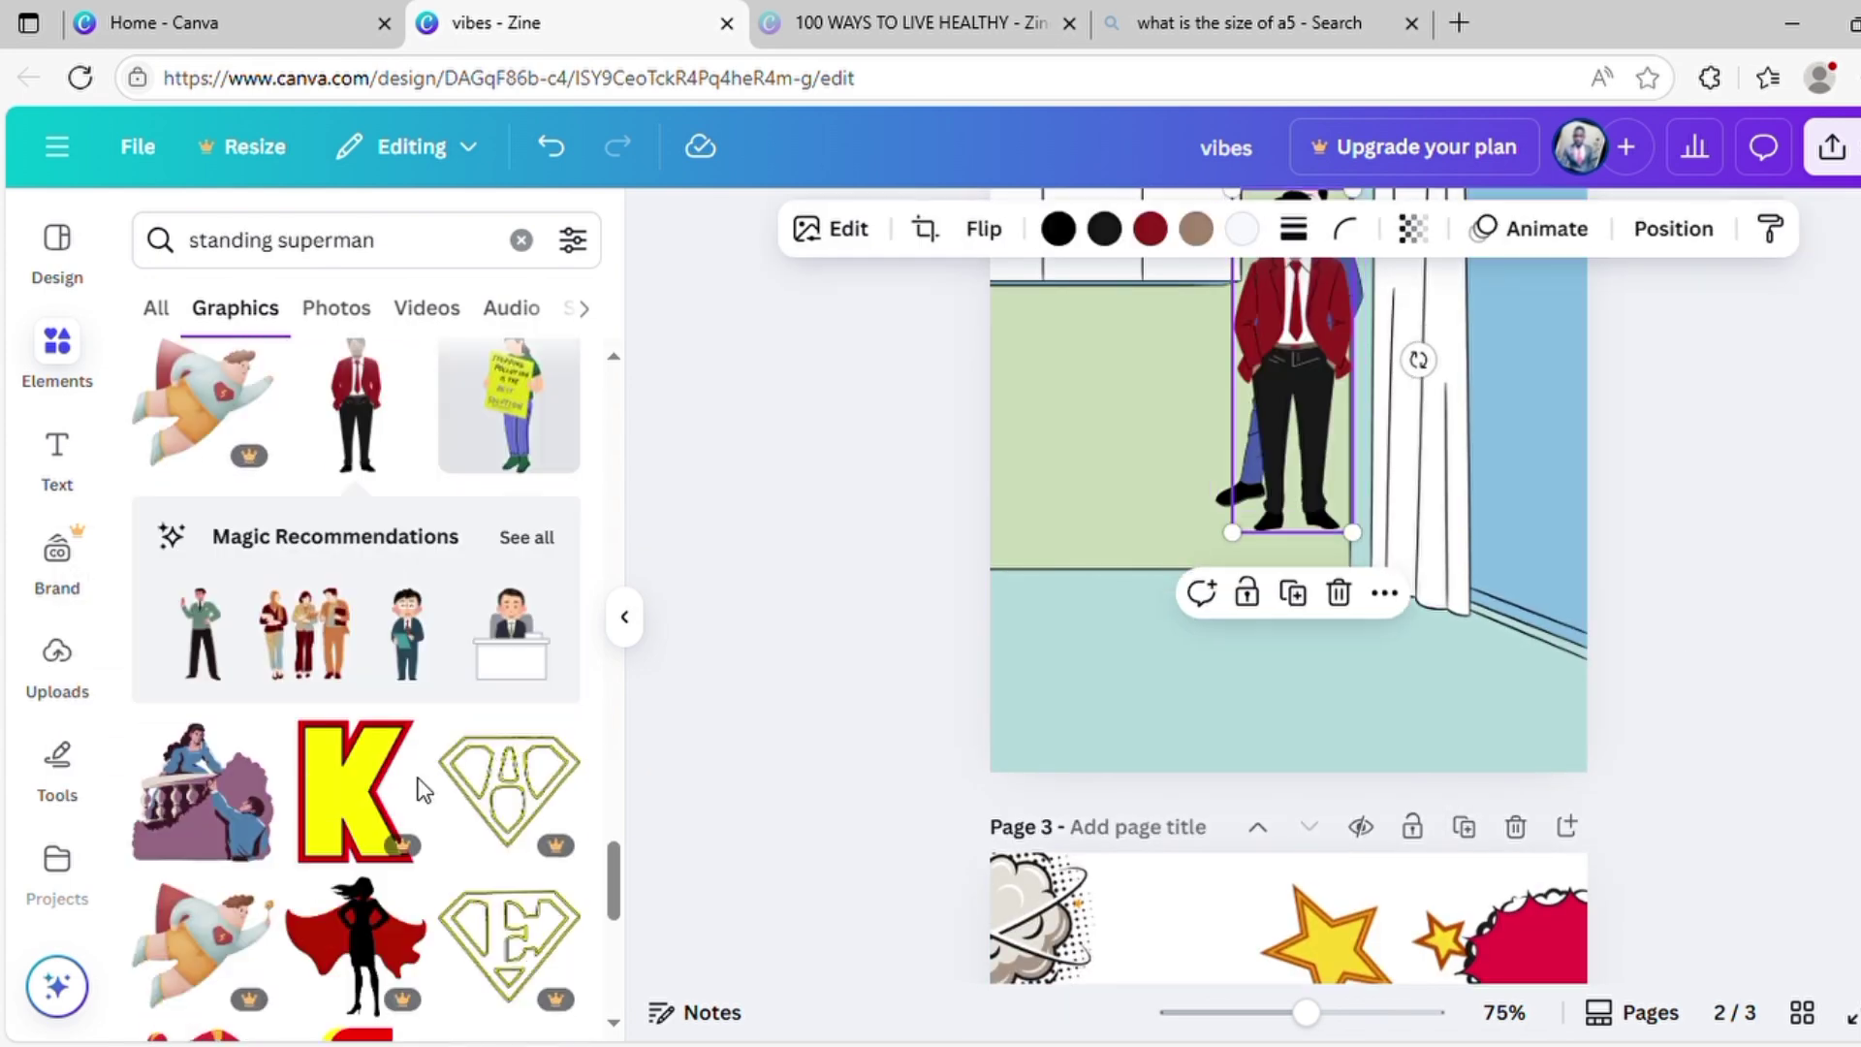
pyautogui.click(323, 654)
# Place the three office workers on the room's floor at lower left and the red-jacketed man at lower right by the window.
pyautogui.scroll(2, 1314, 469)
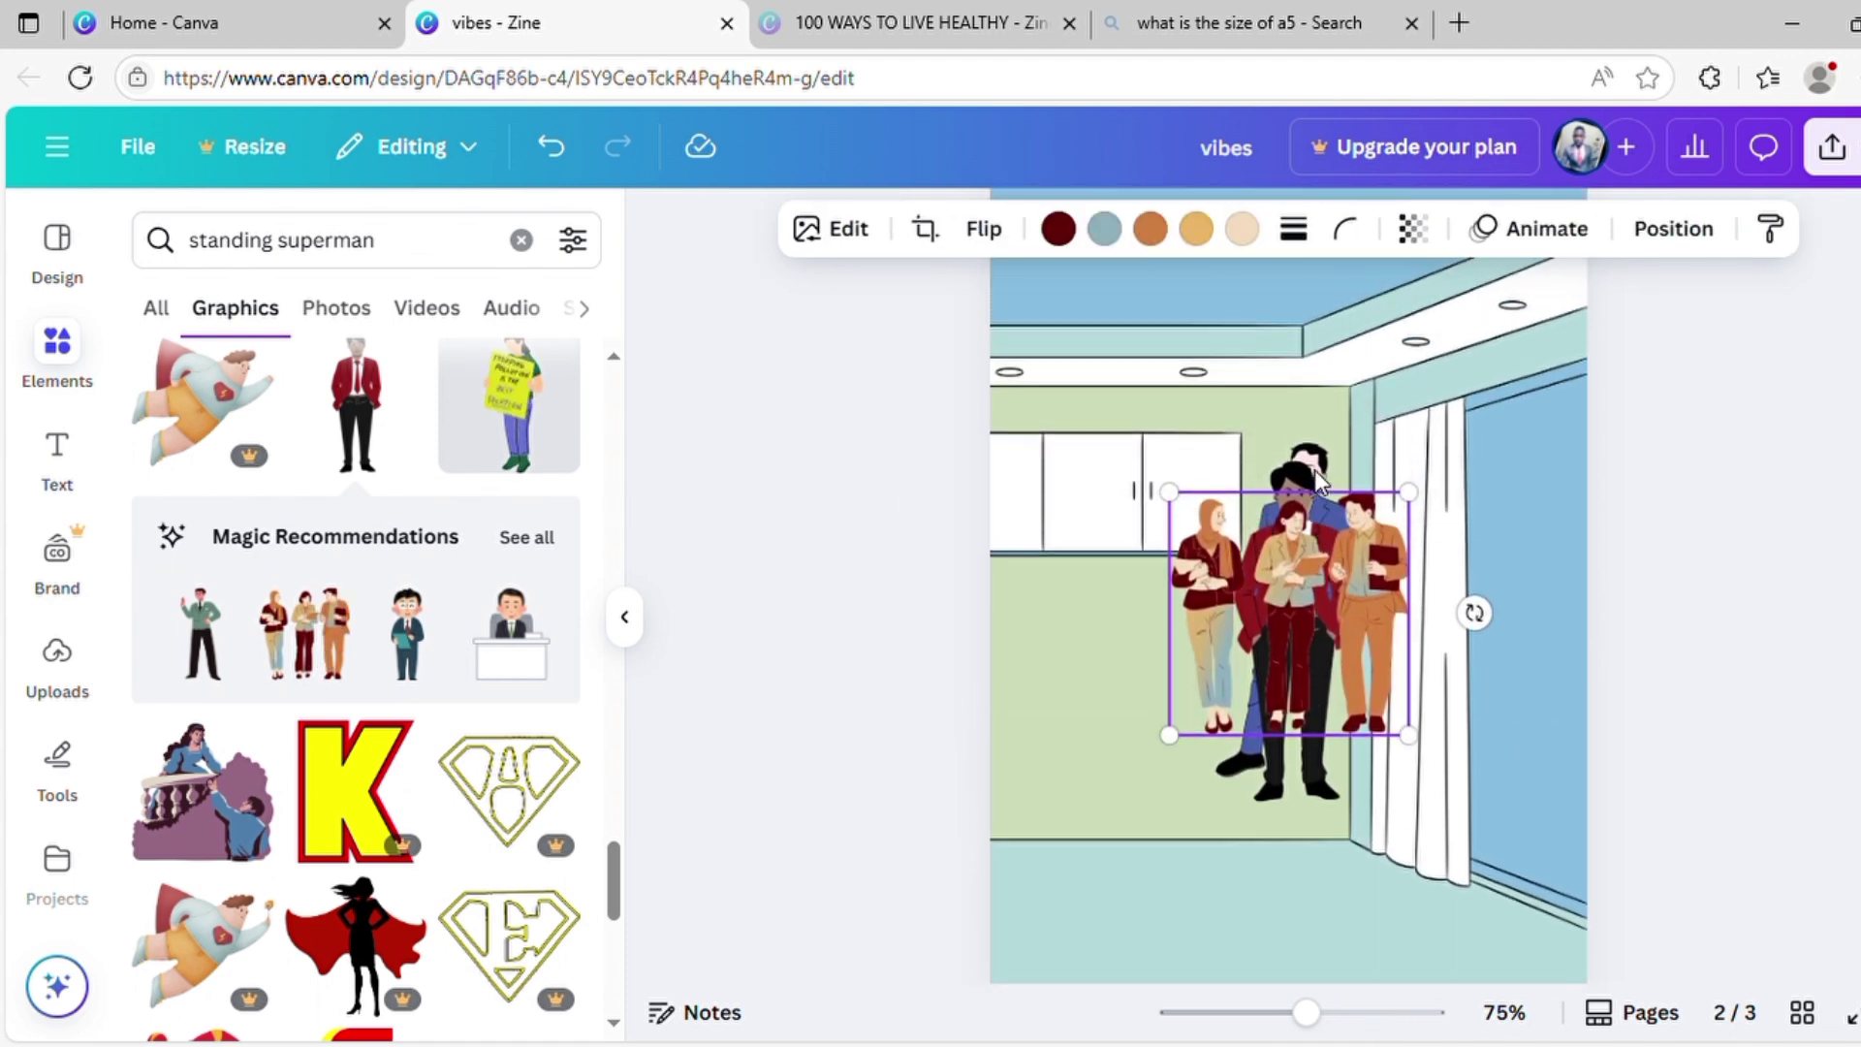
pyautogui.moveTo(1277, 566); pyautogui.dragTo(1151, 772)
pyautogui.moveTo(1273, 597); pyautogui.dragTo(1512, 731)
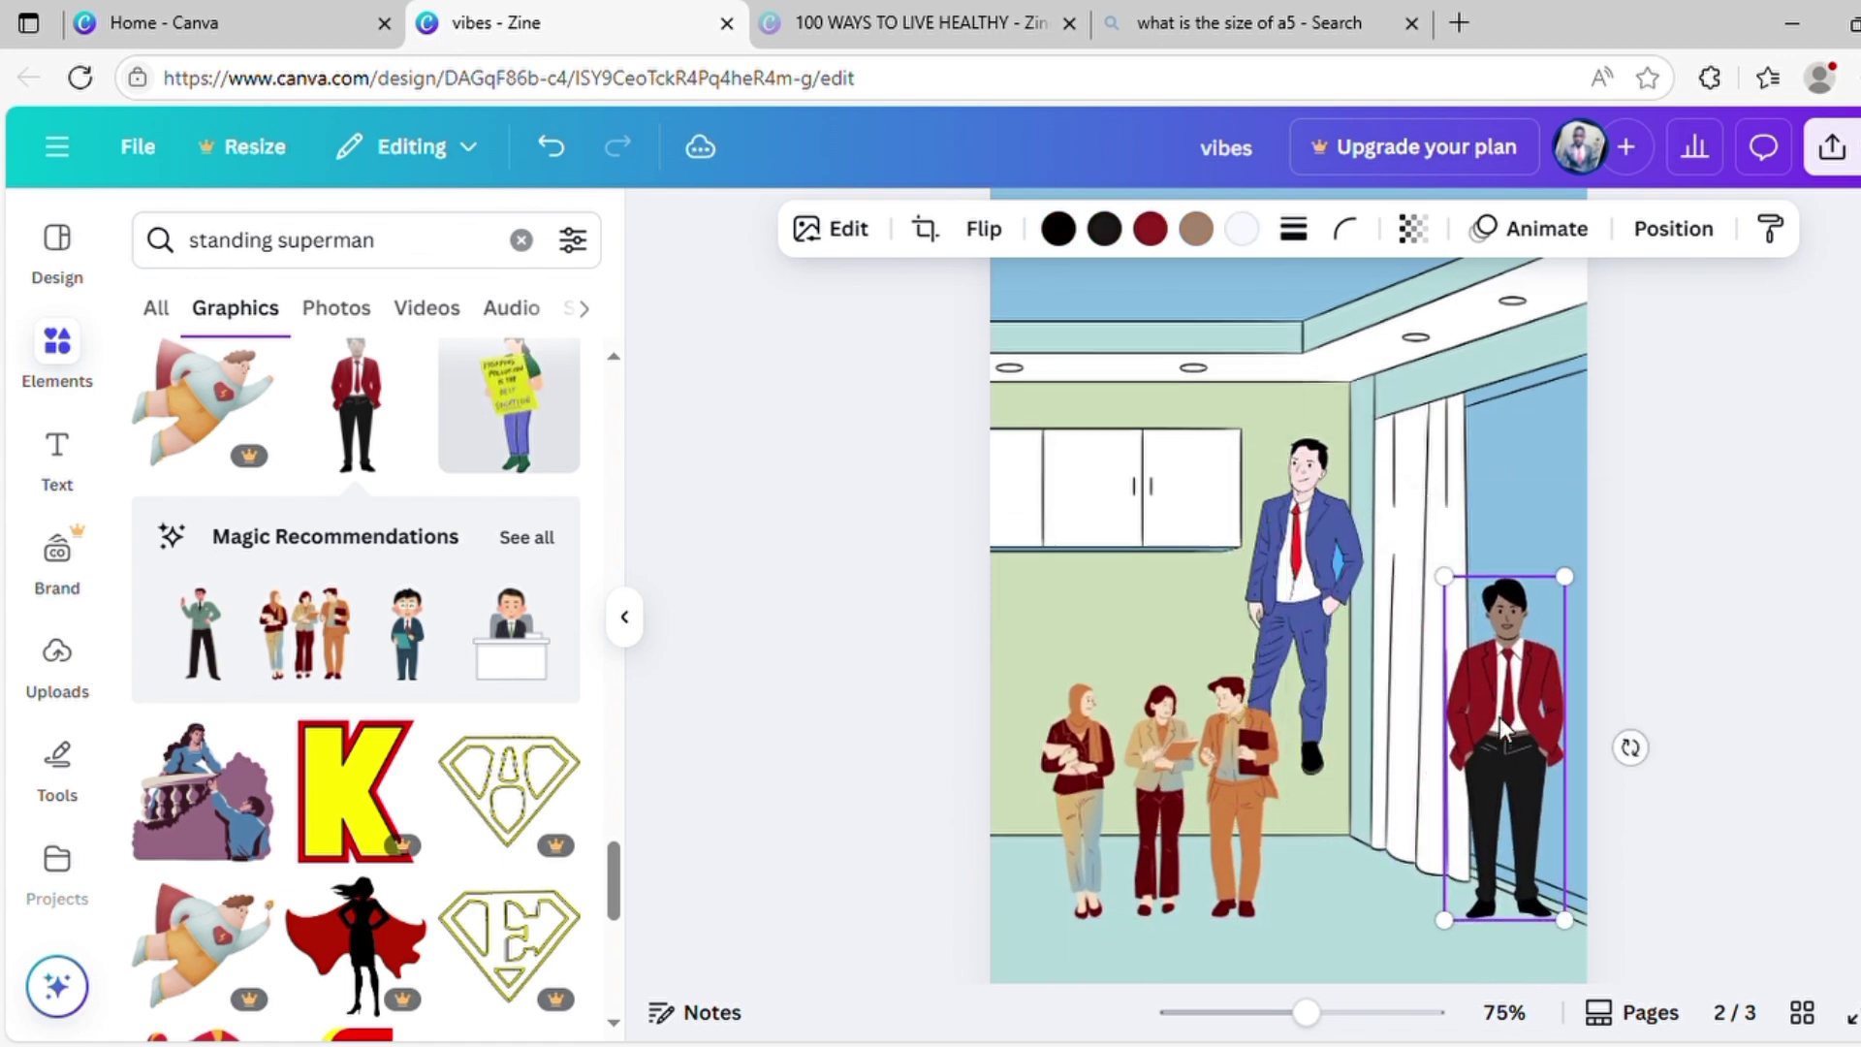